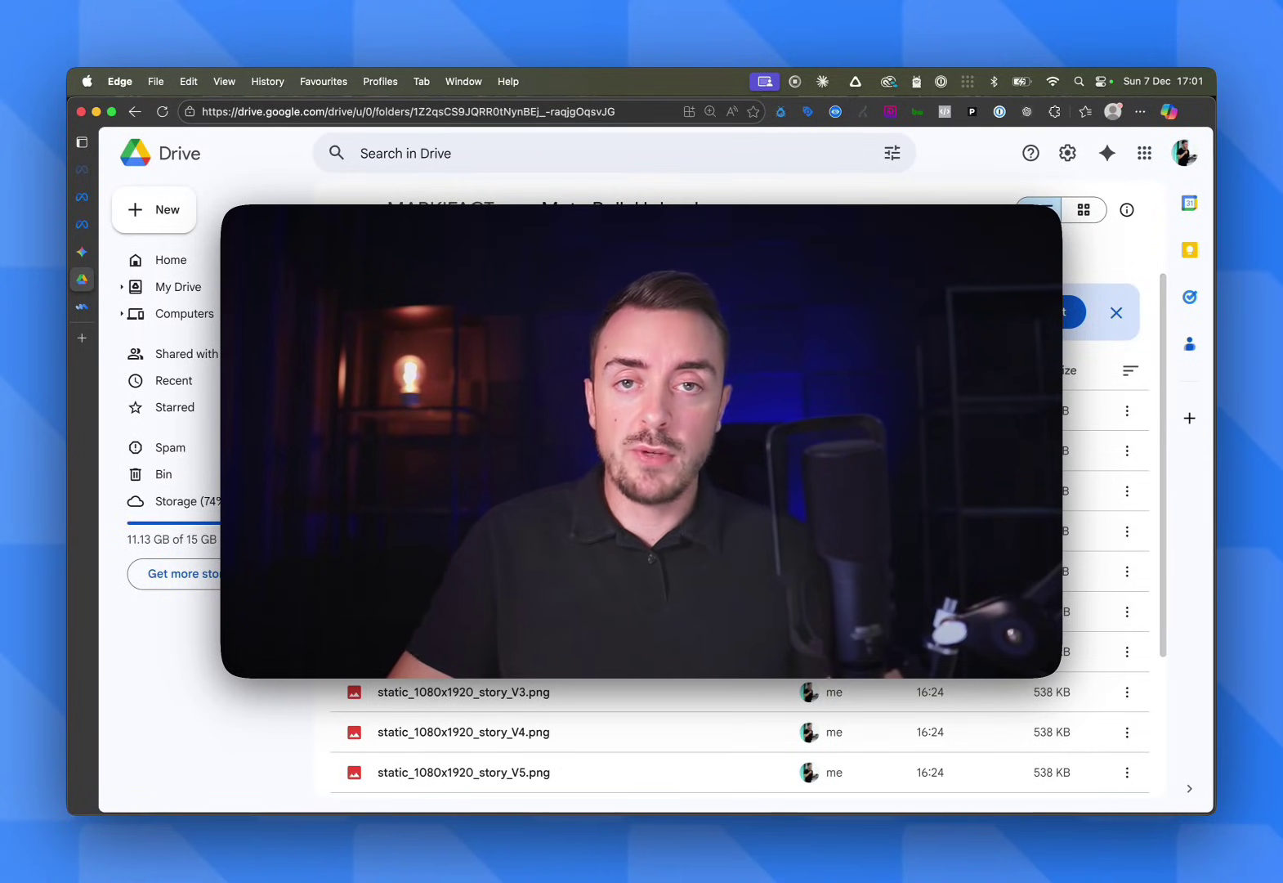
# Scroll through the current ad workflow and preview the ad creative setup options
pyautogui.scroll(-5, 687, 490)
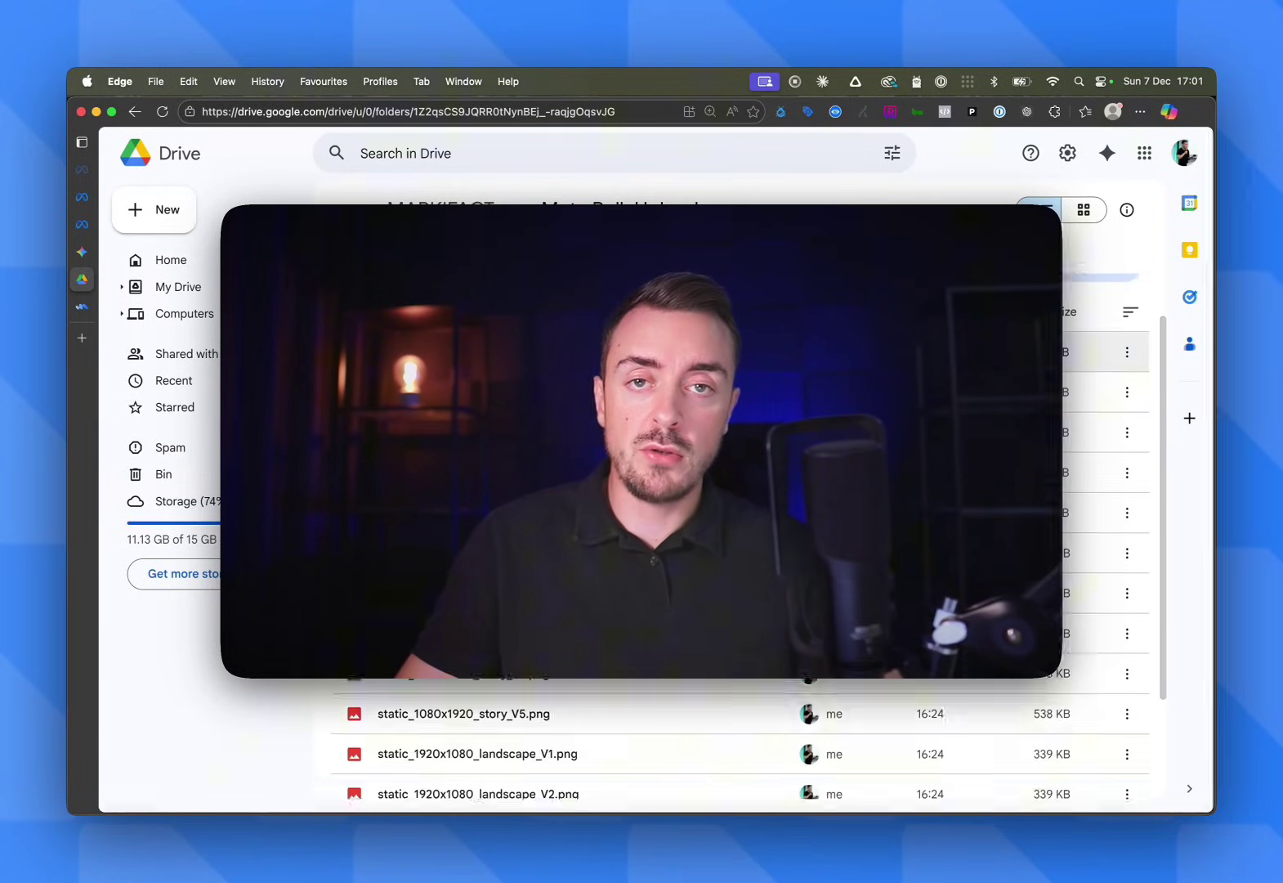
pyautogui.scroll(5, 687, 490)
pyautogui.scroll(1, 686, 491)
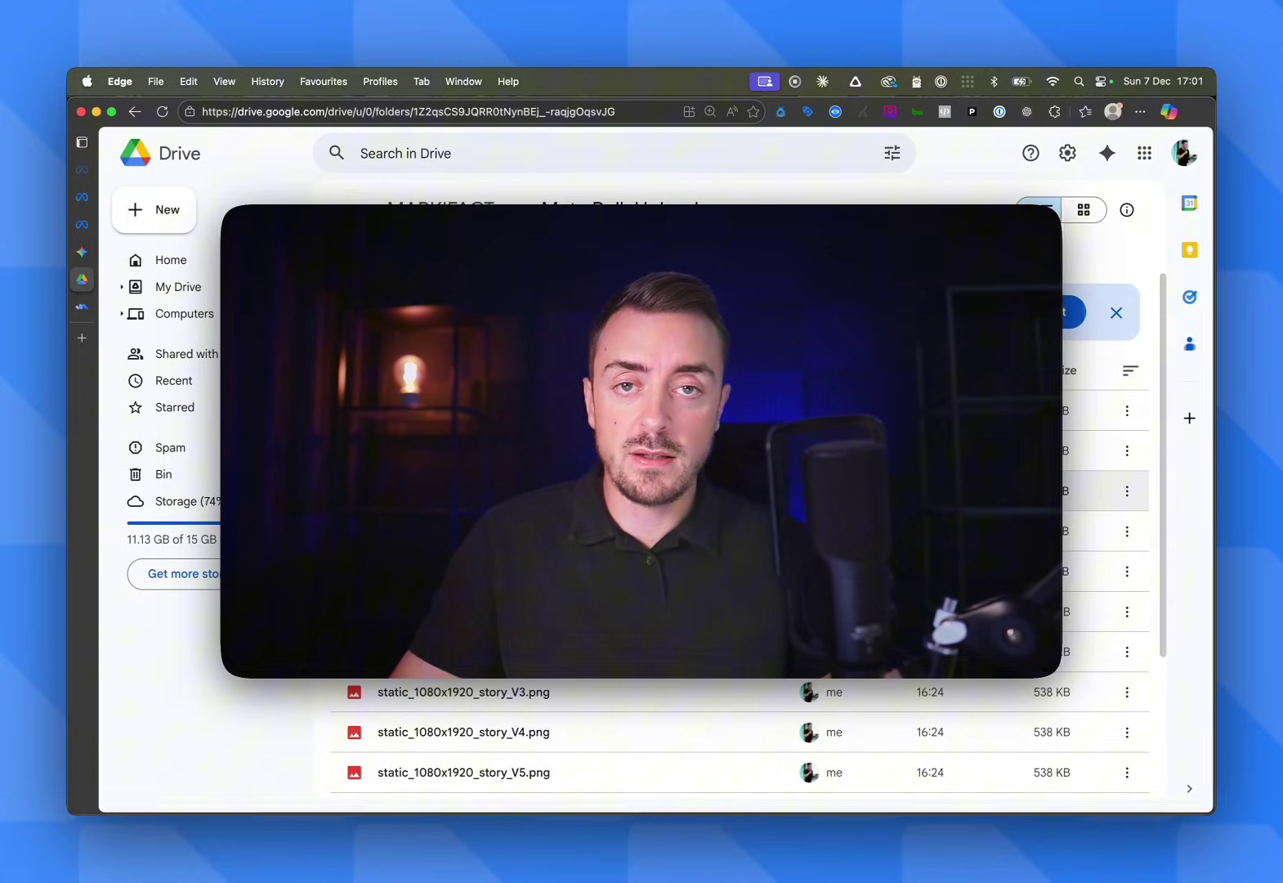
pyautogui.scroll(-5, 736, 491)
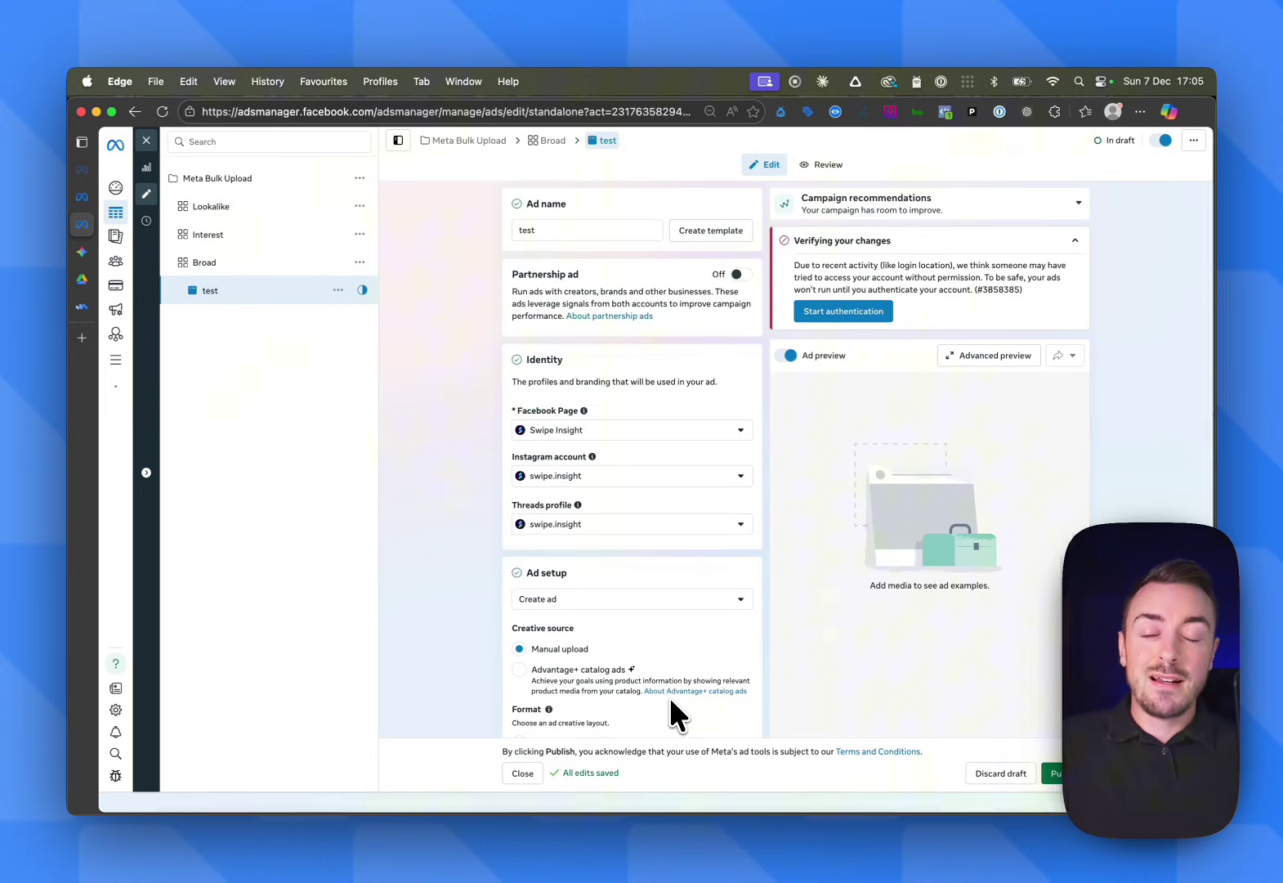
pyautogui.scroll(-10, 671, 701)
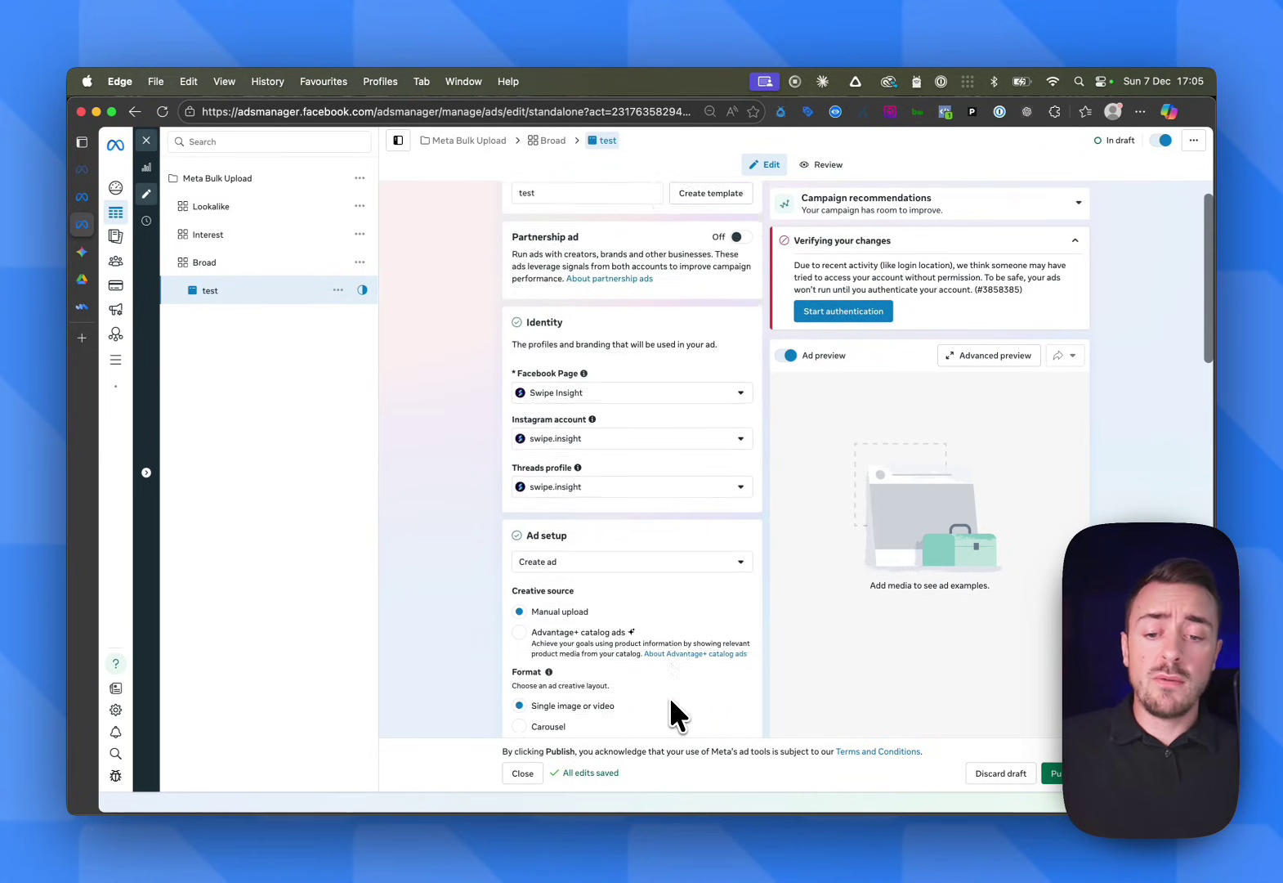
pyautogui.scroll(-10, 669, 696)
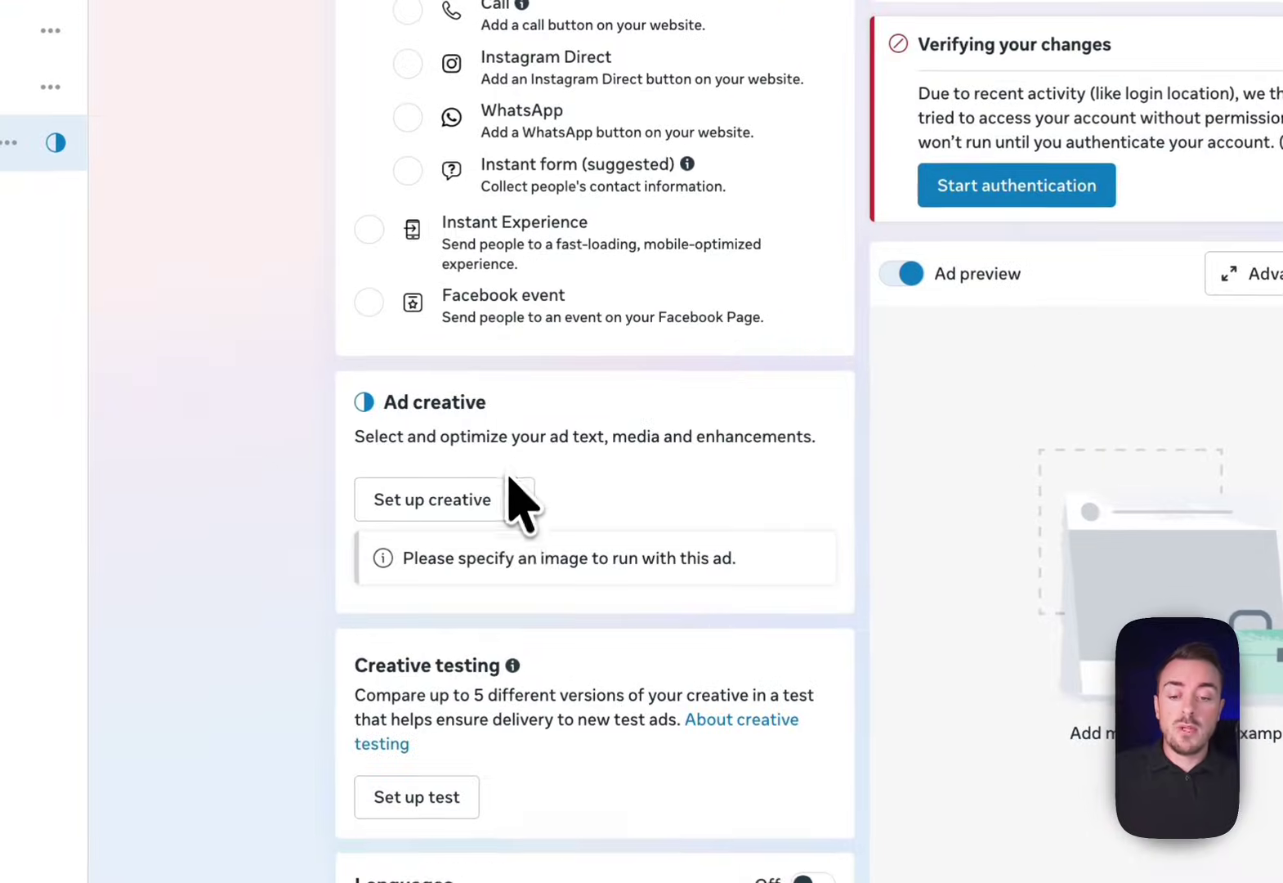
pyautogui.click(528, 491)
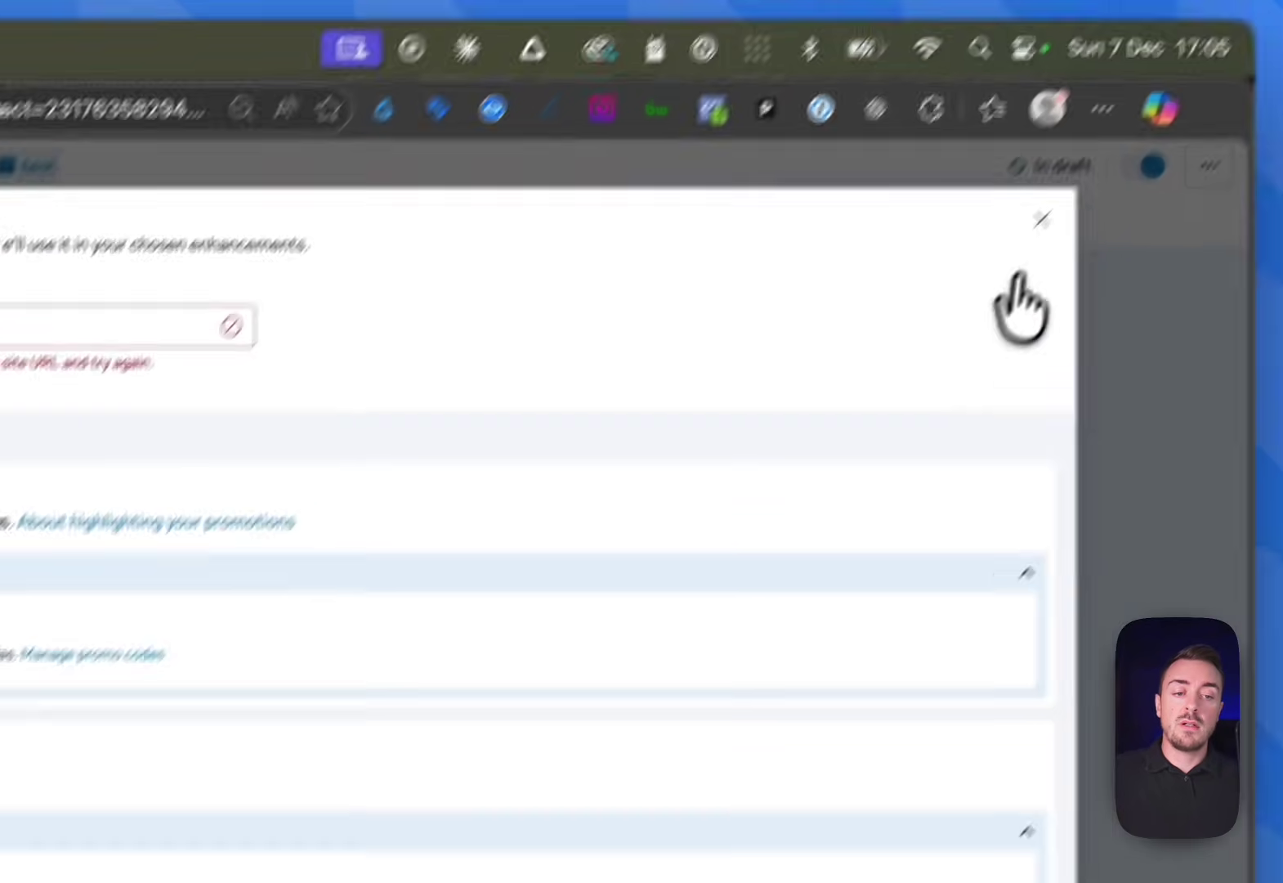
pyautogui.click(1039, 217)
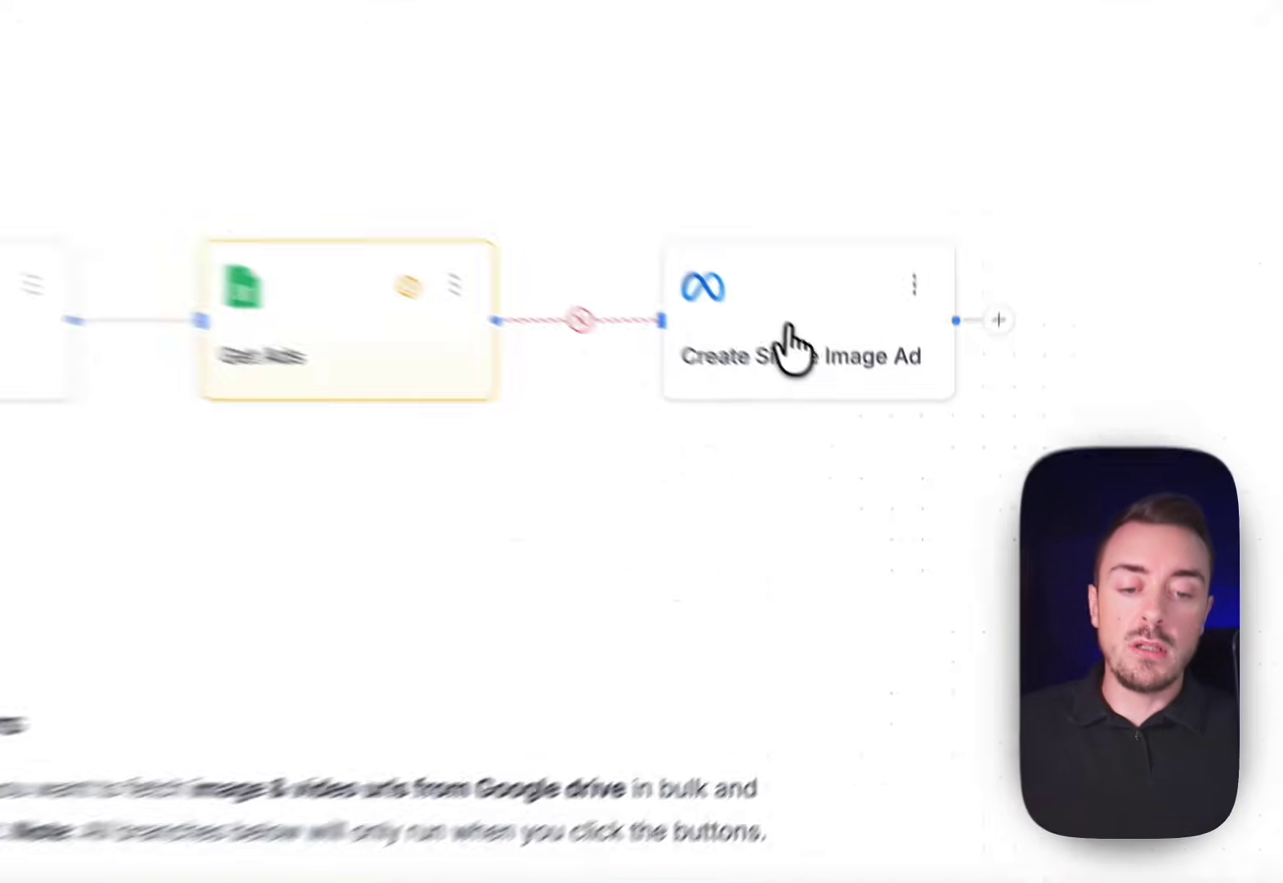
# Check the Create Single Image Ad node, then find the Meta Ads Bulk Uploader template via 'bulk'
pyautogui.click(864, 428)
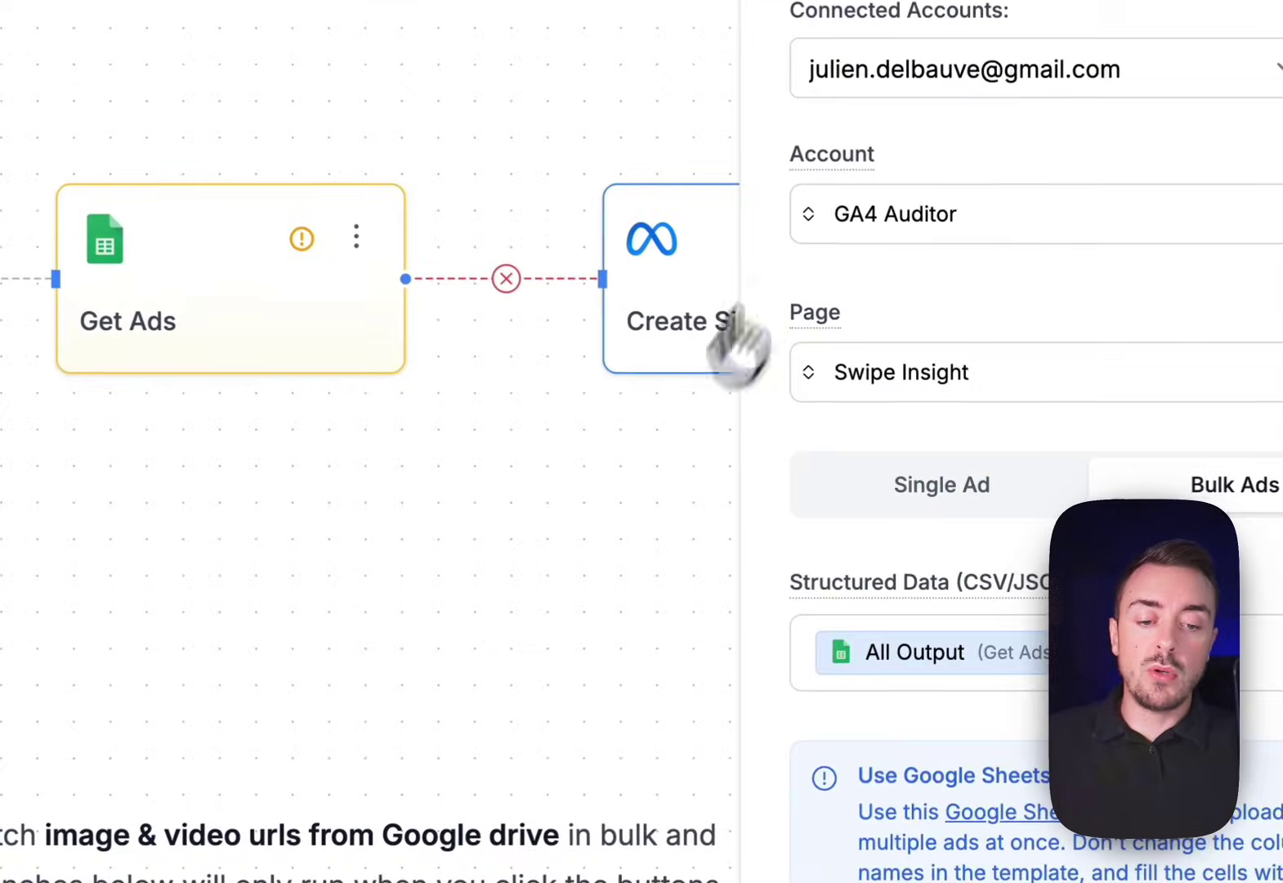
pyautogui.click(750, 562)
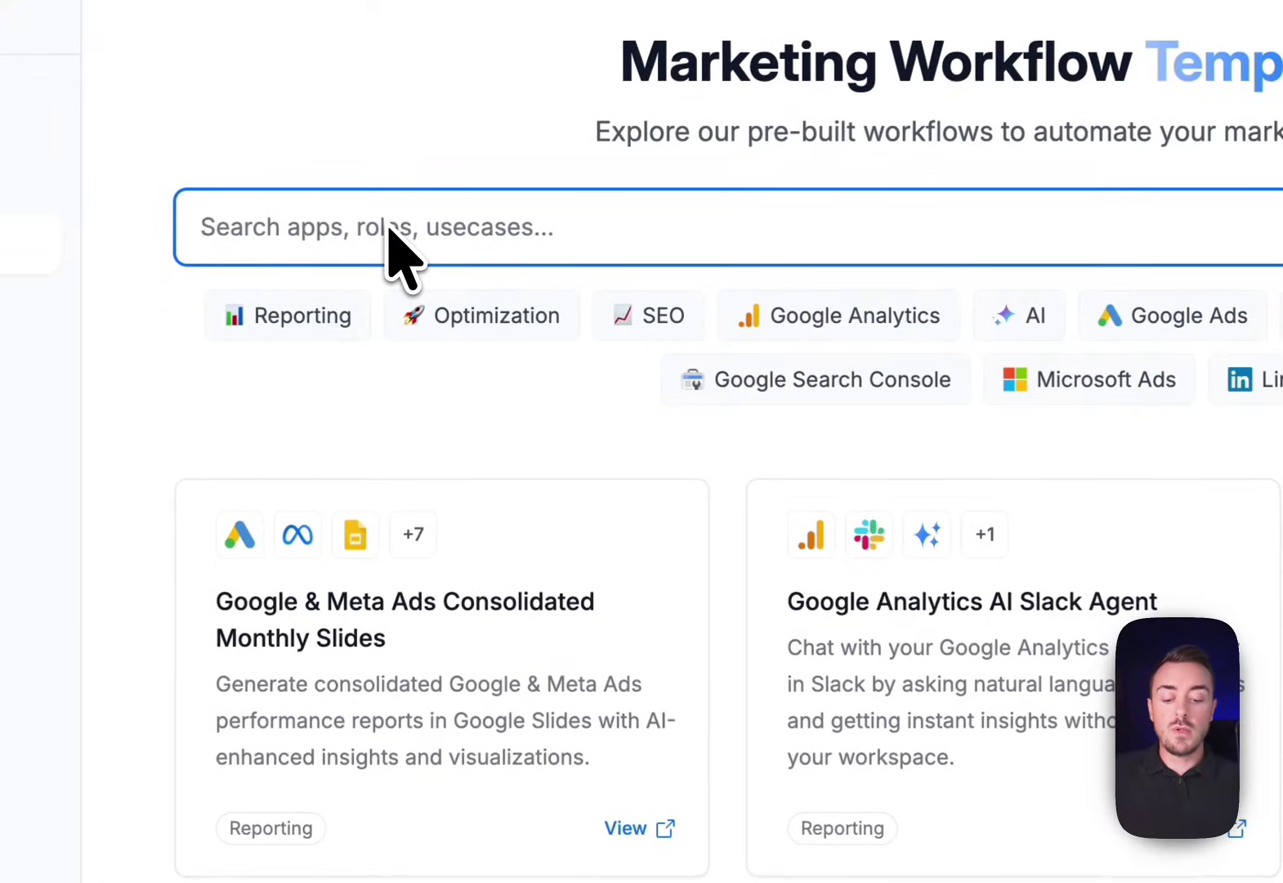
pyautogui.write('bulk')
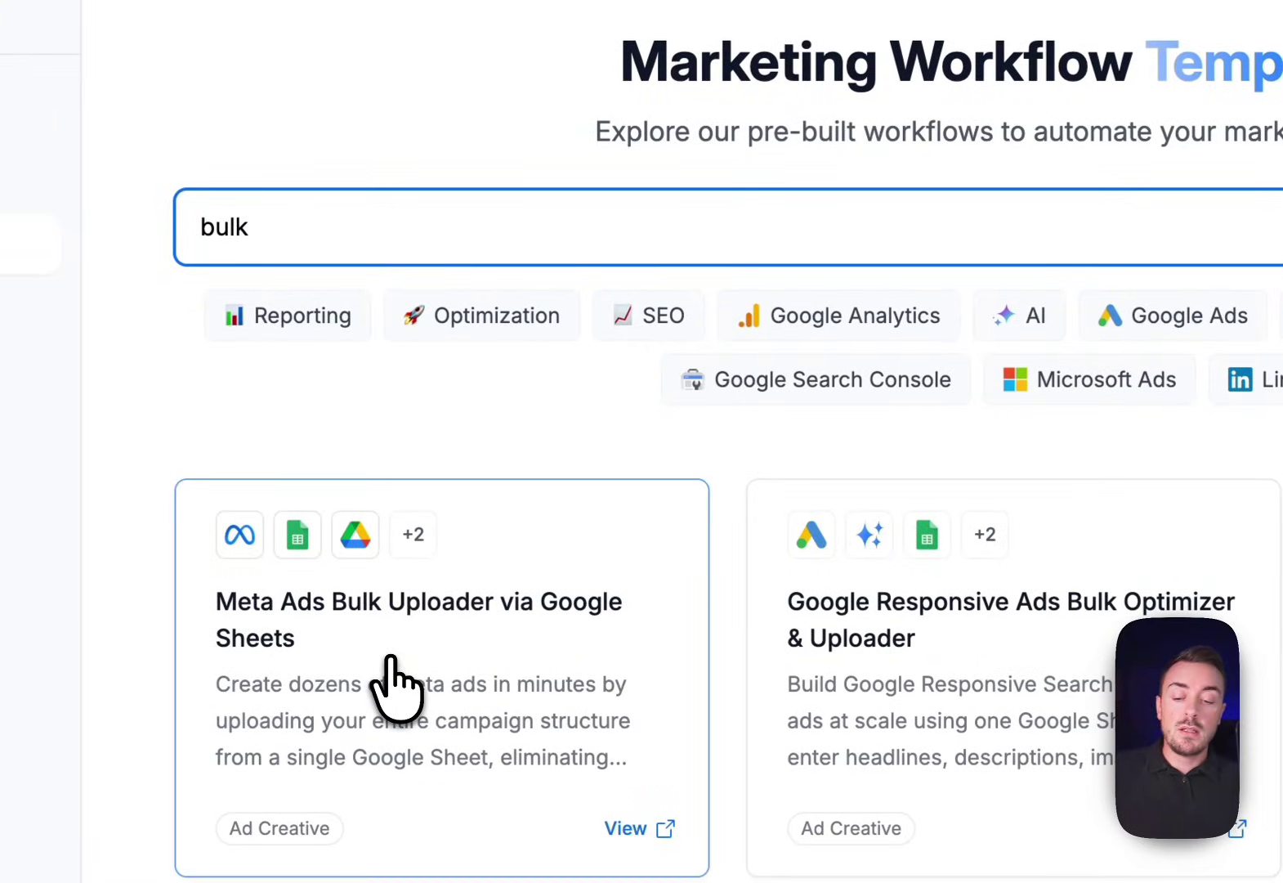
pyautogui.click(392, 687)
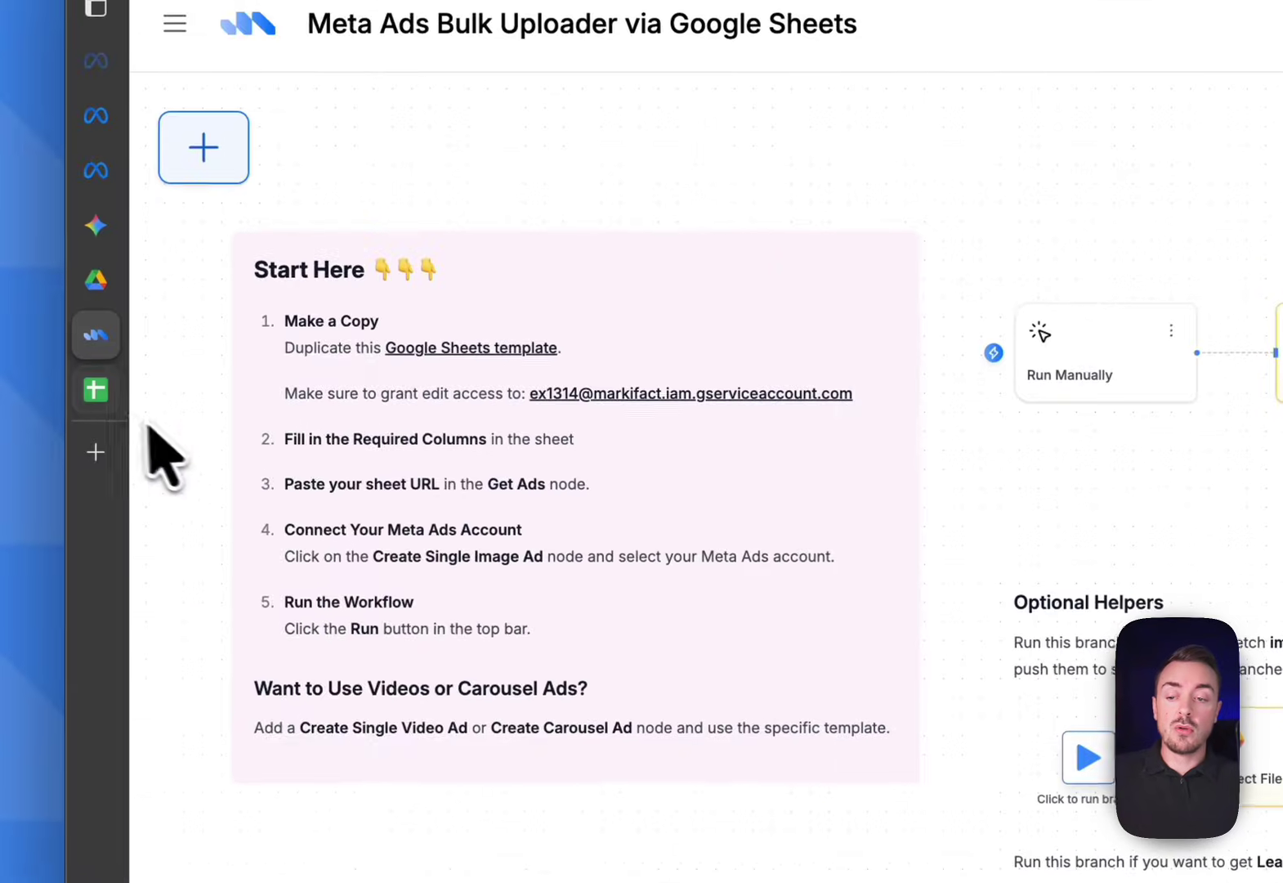
# Review the Test AD row across the Copy of Meta Ads Bulk Creation columns, then return to Markifact
pyautogui.click(100, 403)
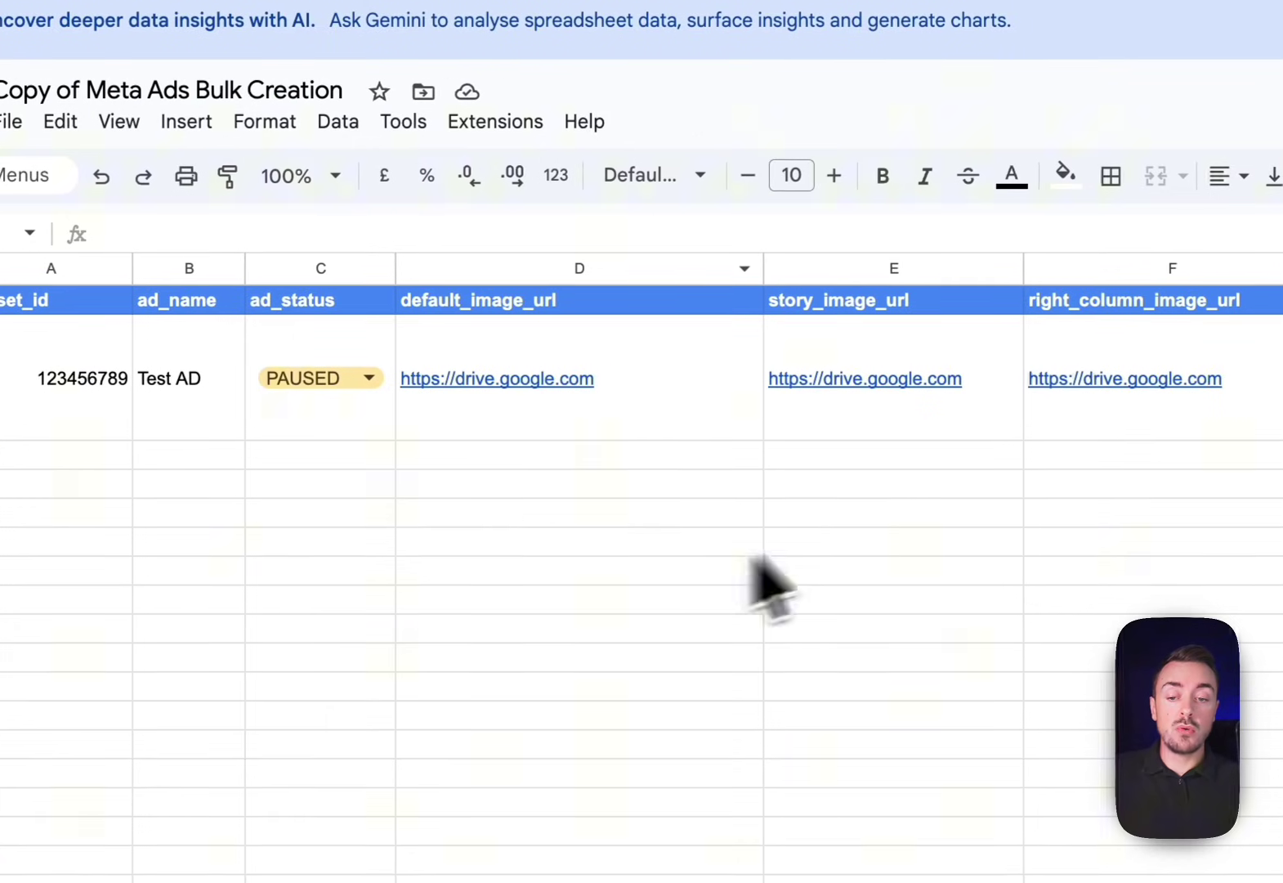
pyautogui.hscroll(5, 704, 450)
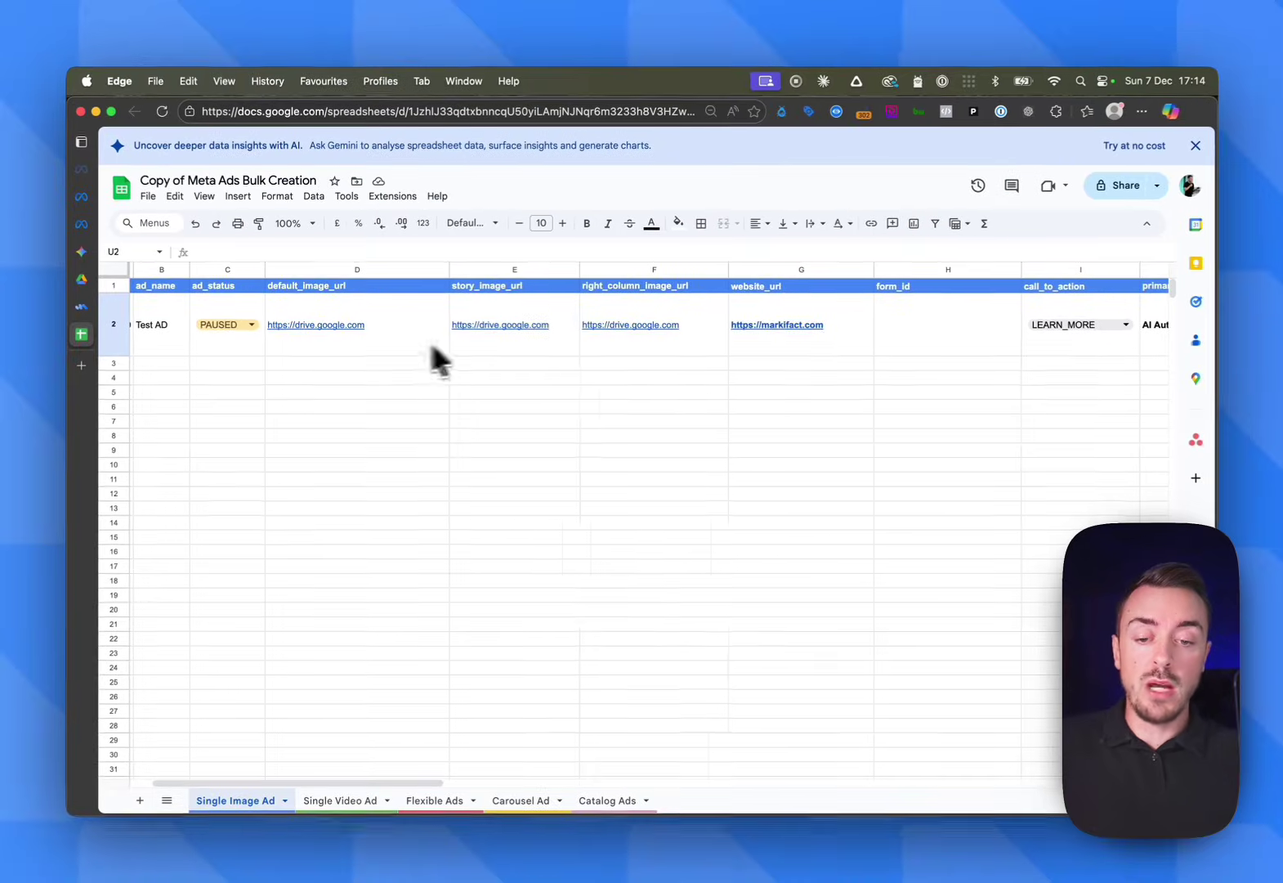
pyautogui.hscroll(3, 695, 365)
pyautogui.hscroll(3, 652, 349)
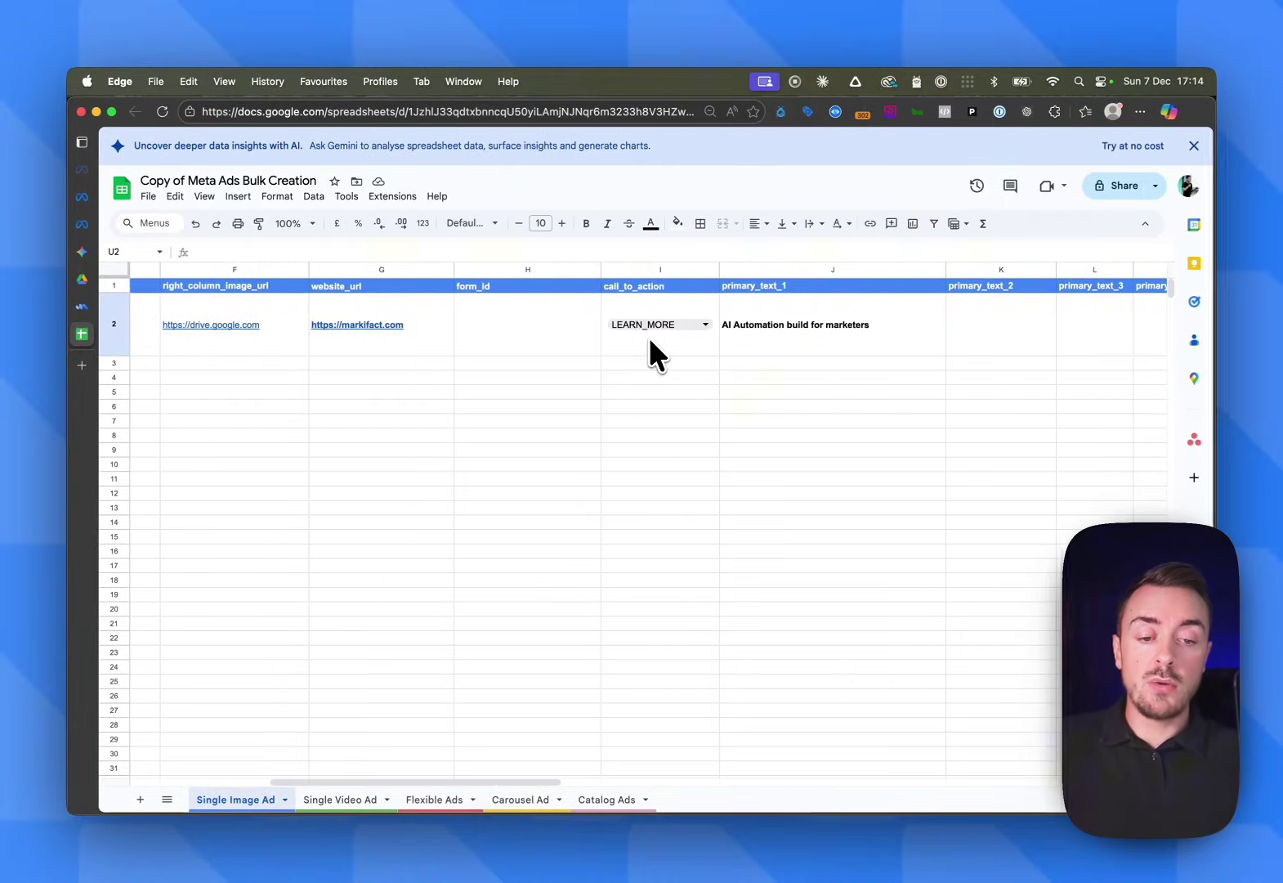
pyautogui.hscroll(-5, 660, 331)
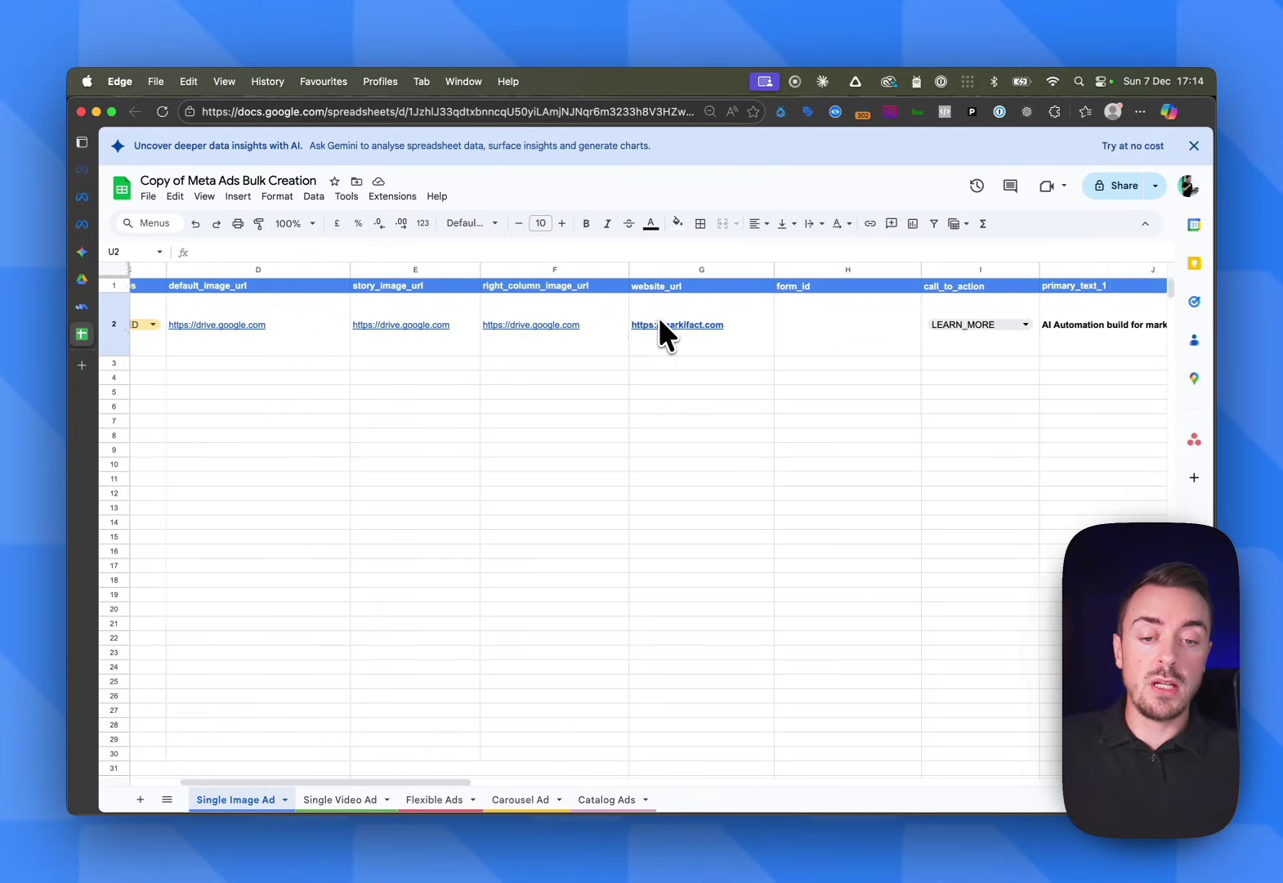
pyautogui.hscroll(-3, 658, 321)
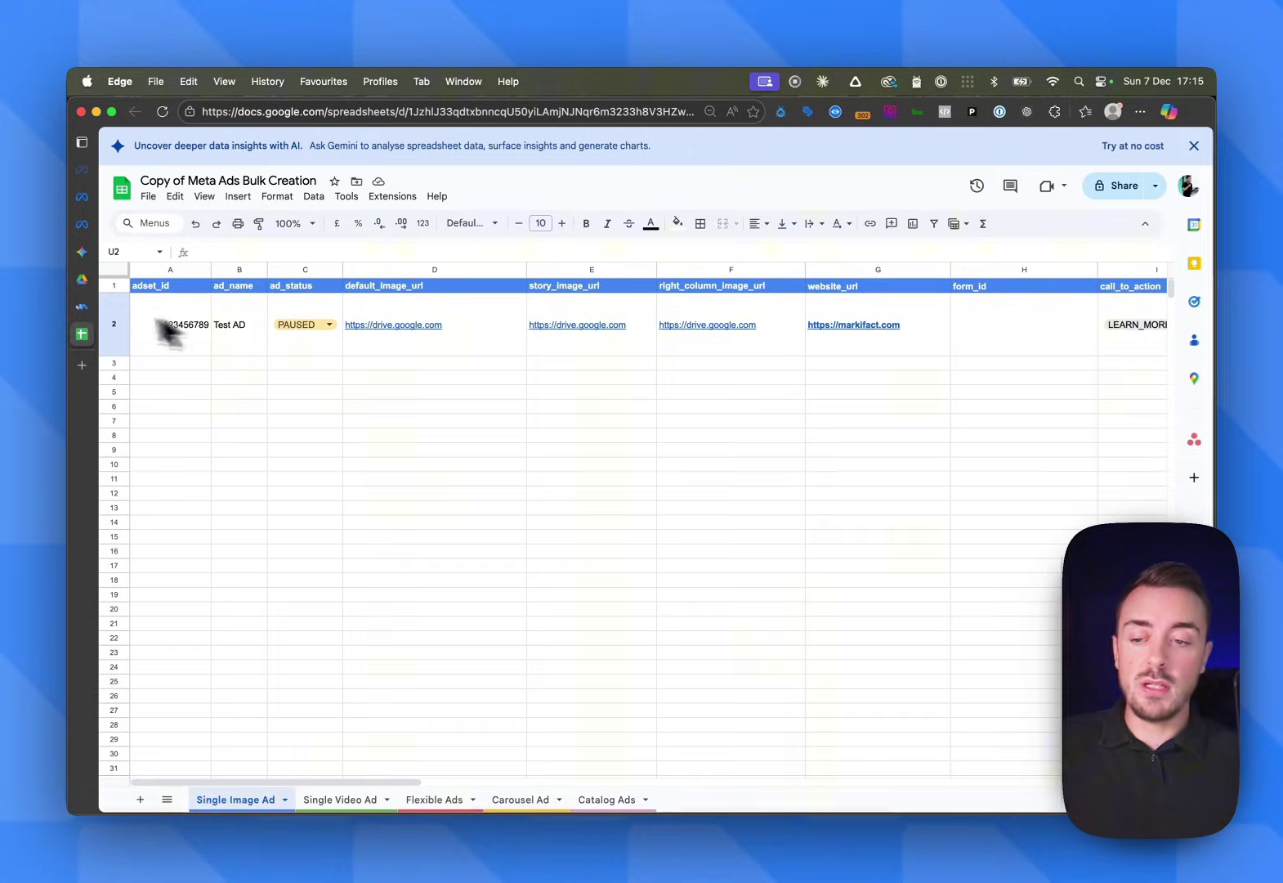
pyautogui.click(82, 307)
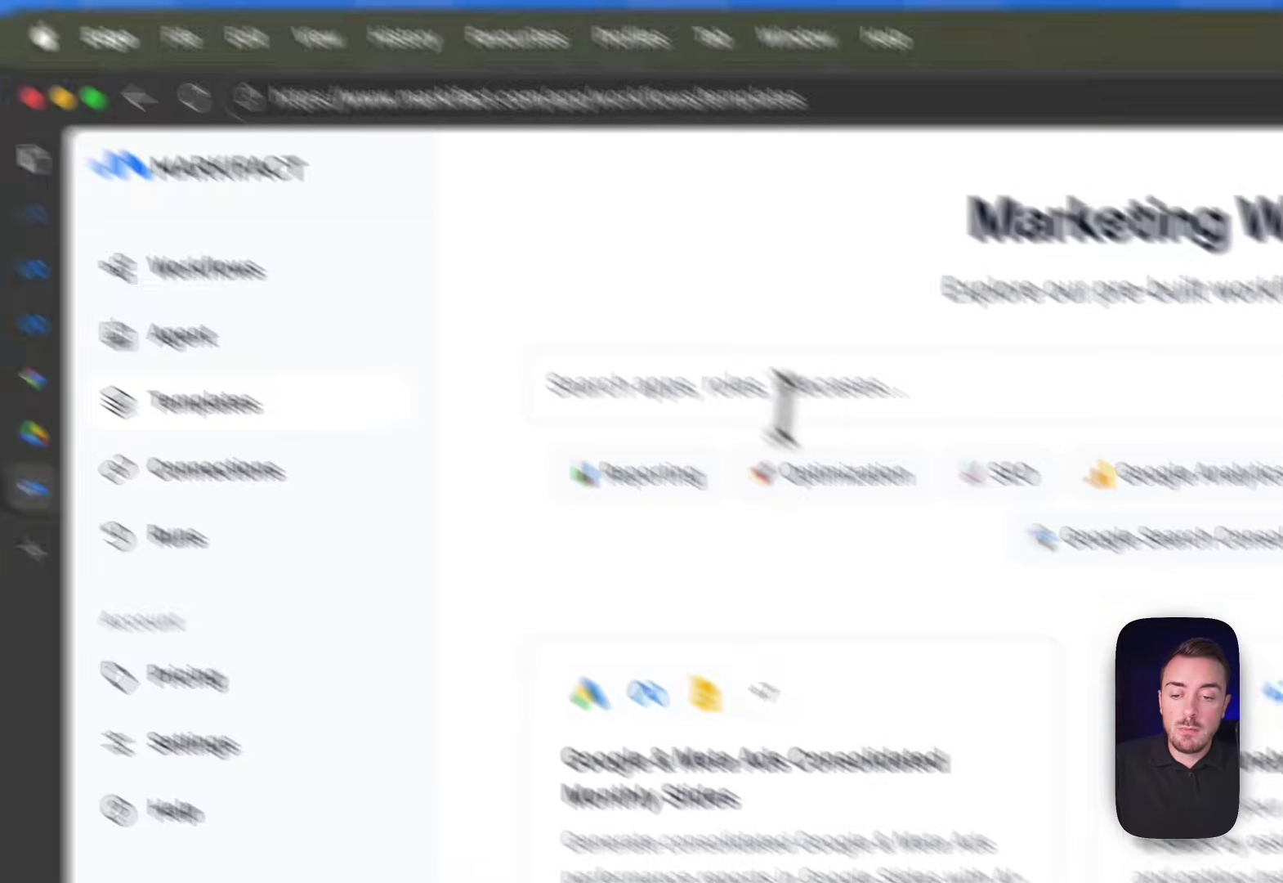
# Create a workflow from the 'bulk' Meta Ads Bulk Uploader via Google Sheets template with its suggested name
pyautogui.click(883, 429)
pyautogui.write('bulk')
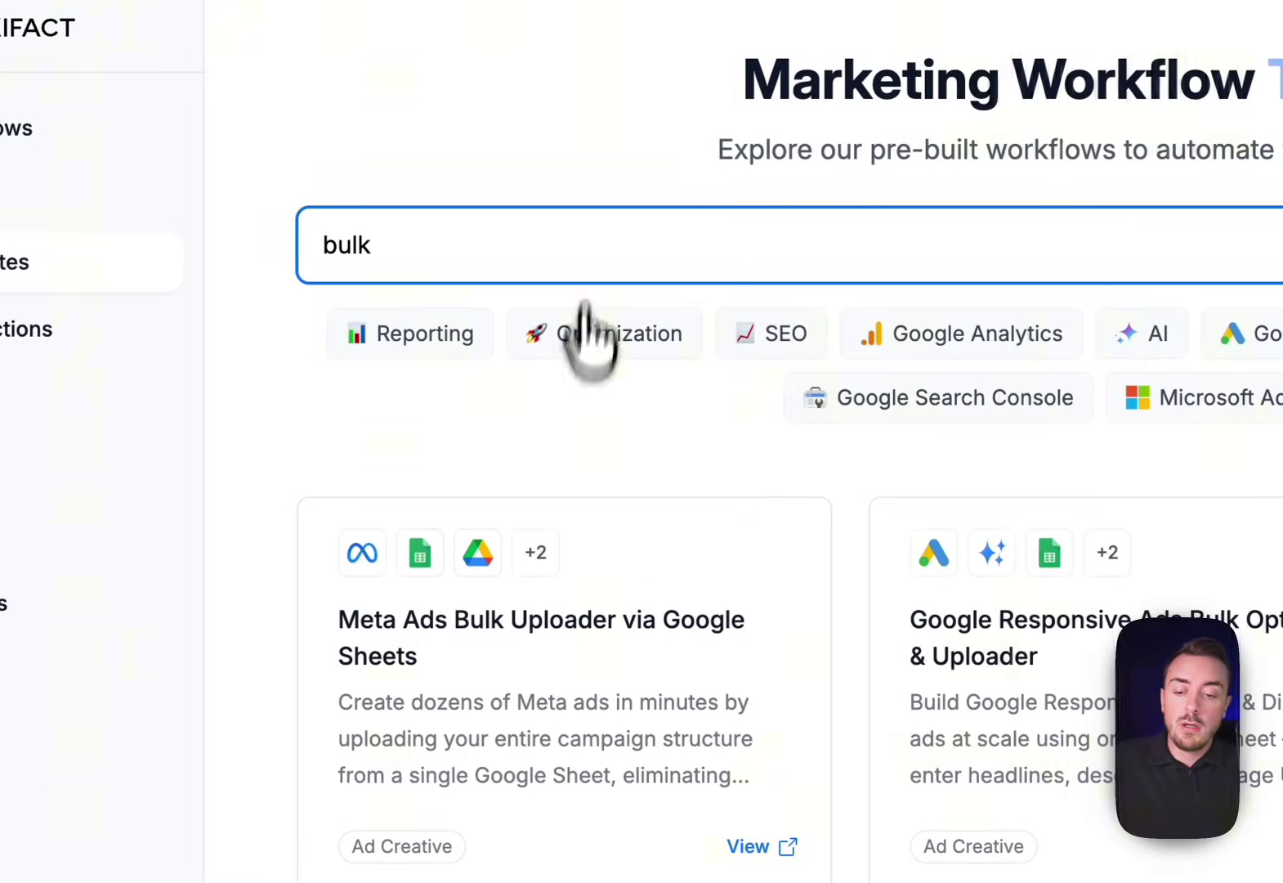
pyautogui.click(560, 634)
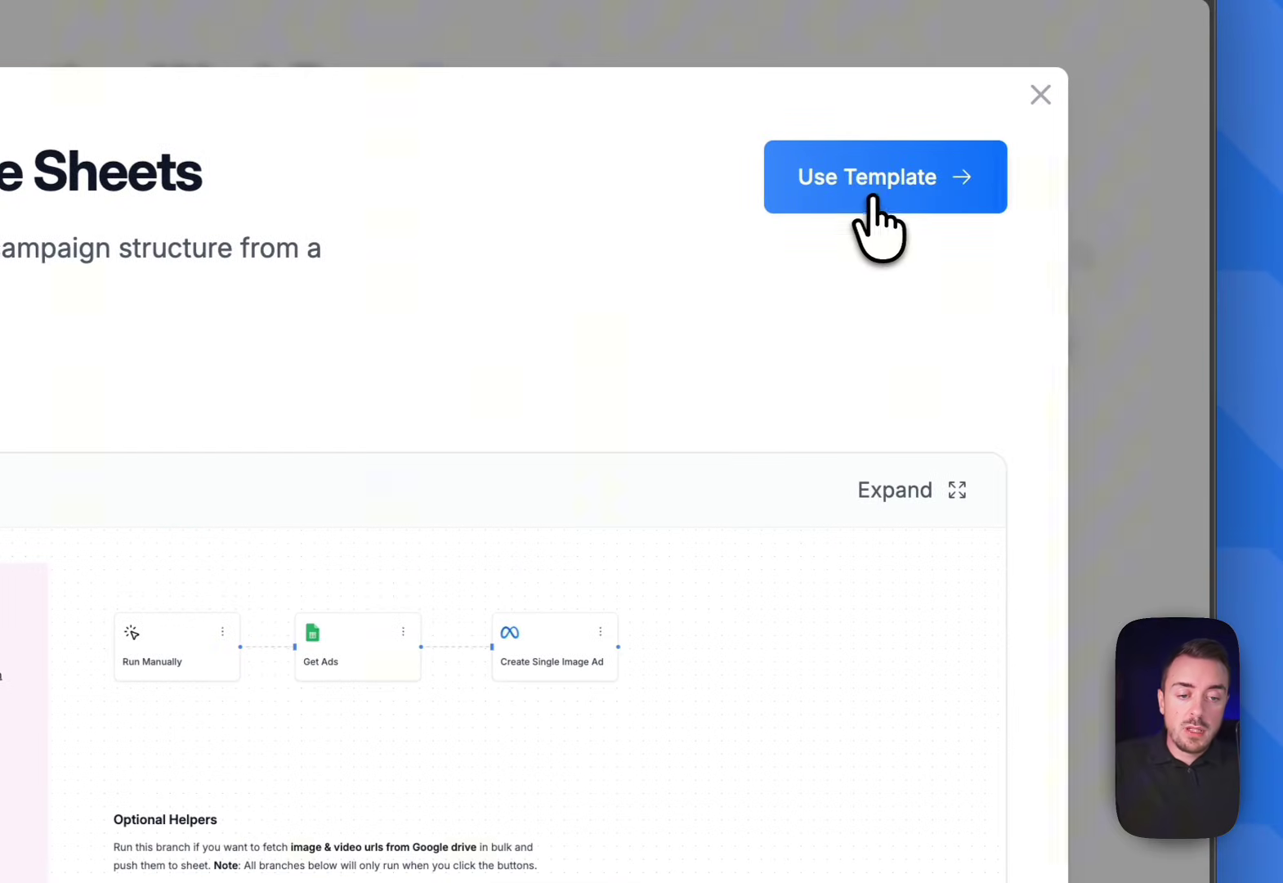
pyautogui.click(880, 200)
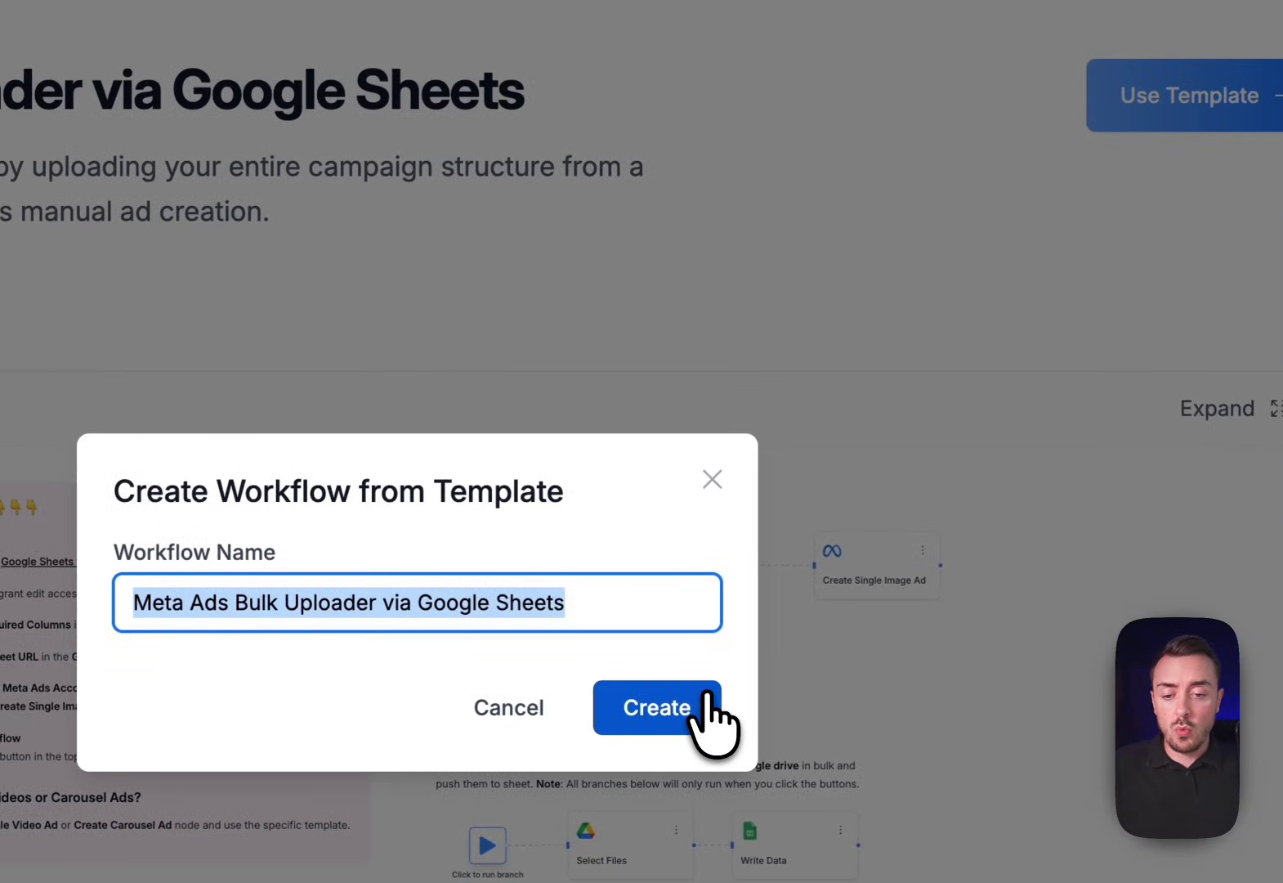
pyautogui.click(705, 695)
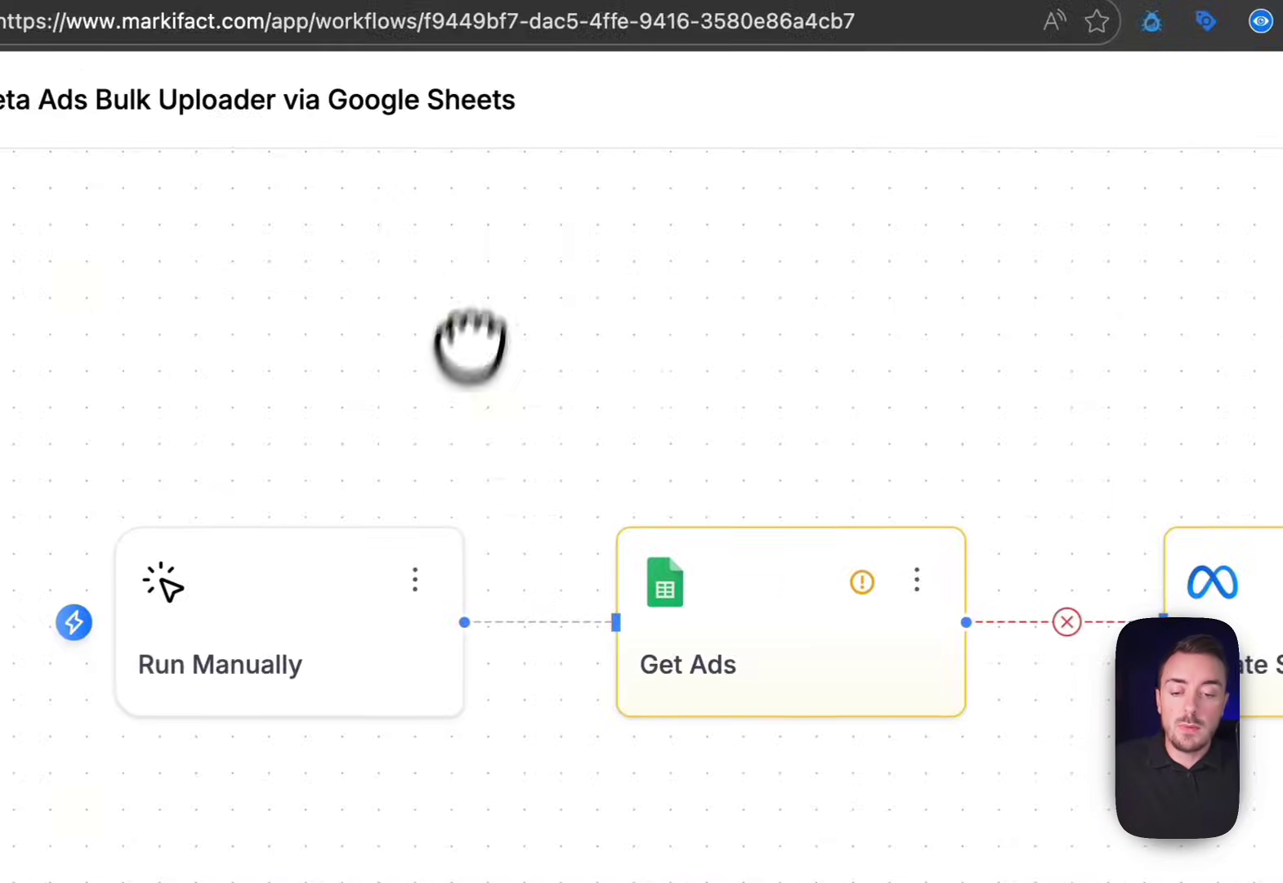
# Pan the canvas to show the Run Manually node and the Start Here setup instructions
pyautogui.moveTo(712, 159); pyautogui.dragTo(1117, 167)
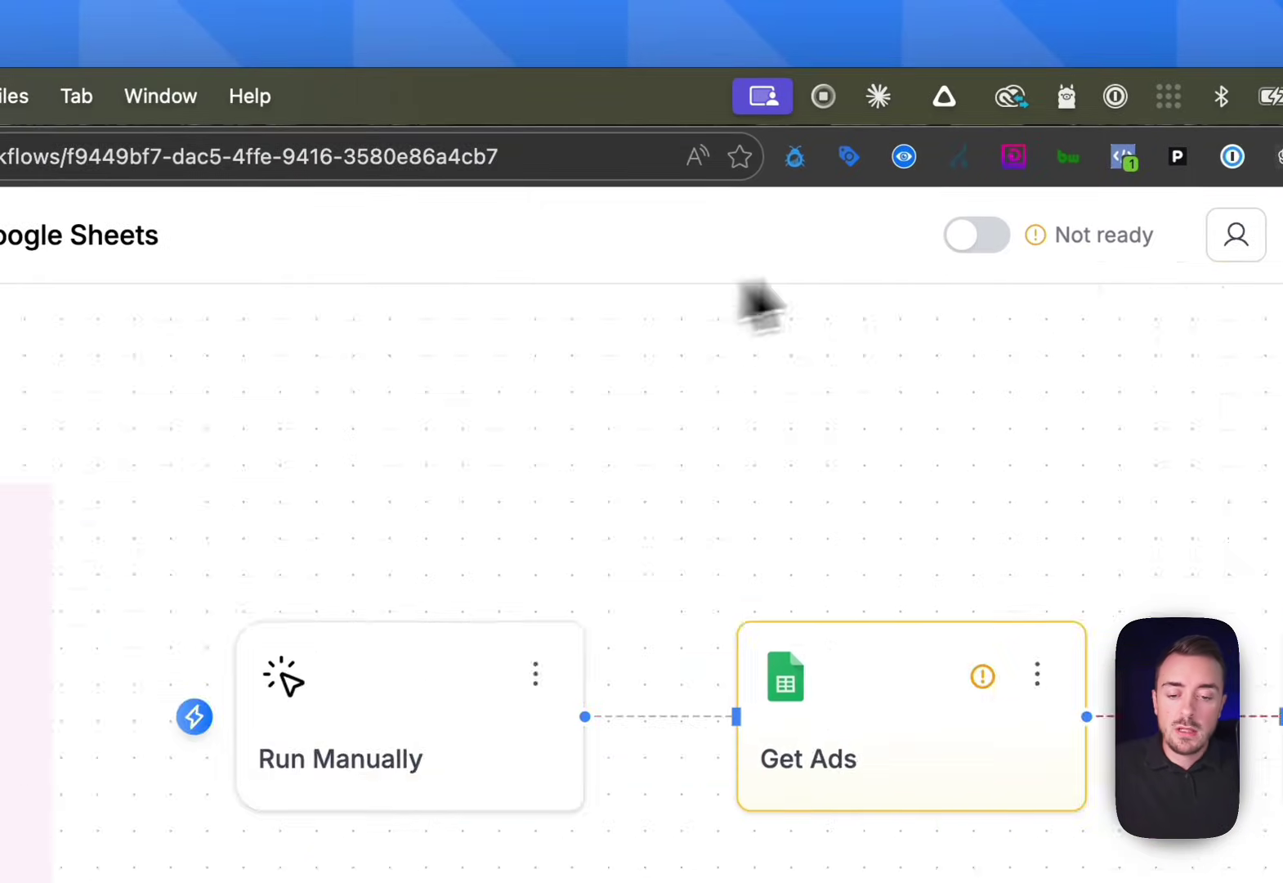
pyautogui.moveTo(760, 302); pyautogui.dragTo(1202, 272)
pyautogui.moveTo(909, 415); pyautogui.dragTo(1244, 372)
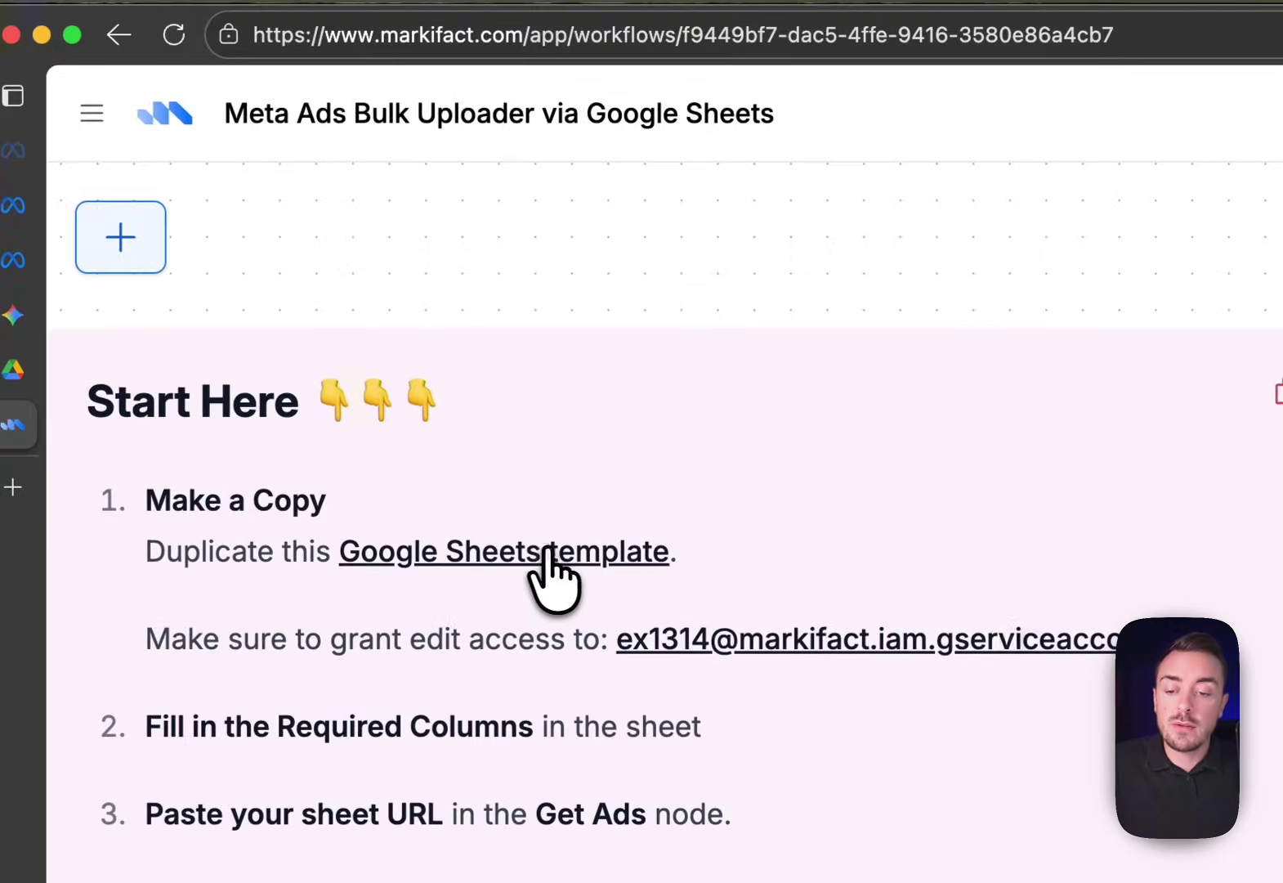
# Open the template's Google Sheets spreadsheet and use File > Make a copy to create 'Copy of Meta Ads Bulk Creation'
pyautogui.click(548, 553)
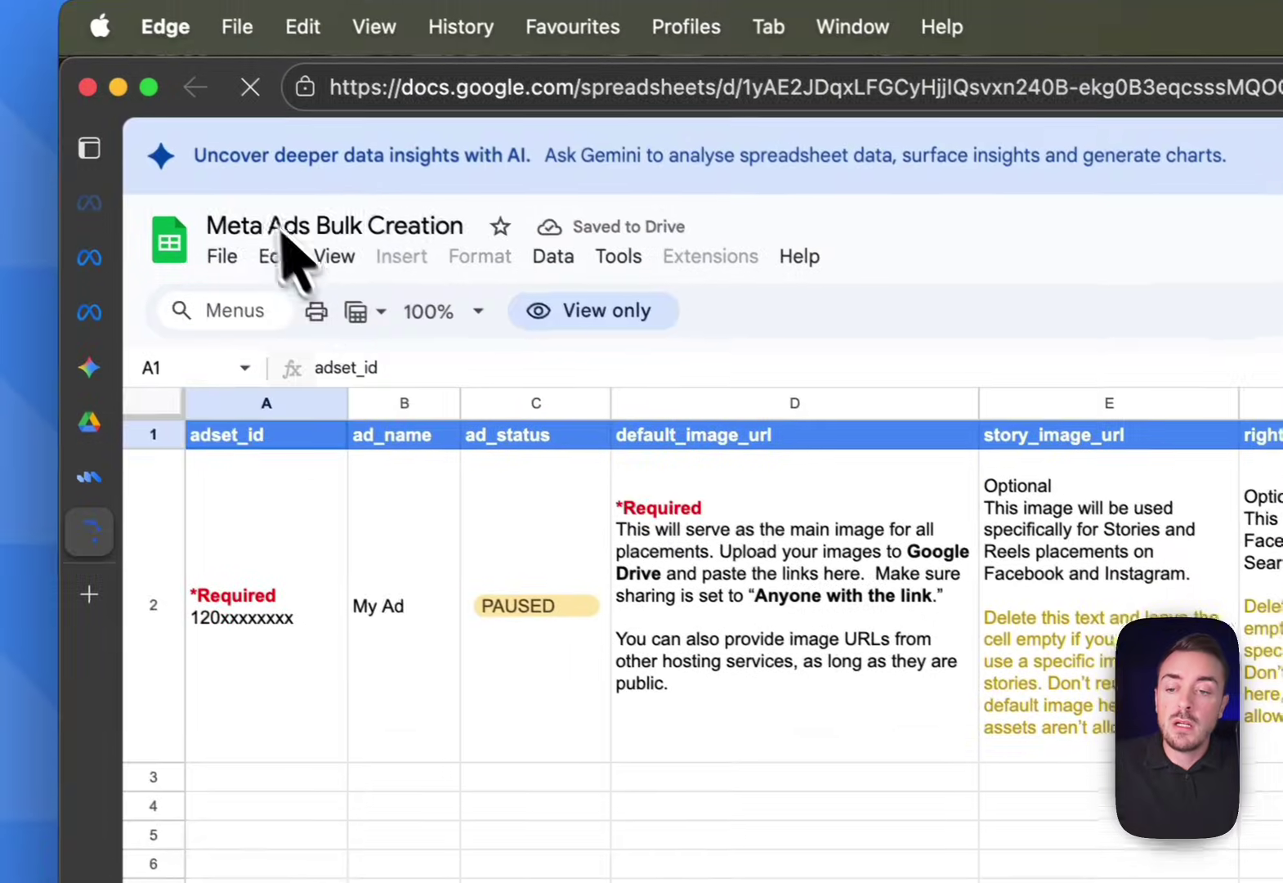
pyautogui.click(223, 256)
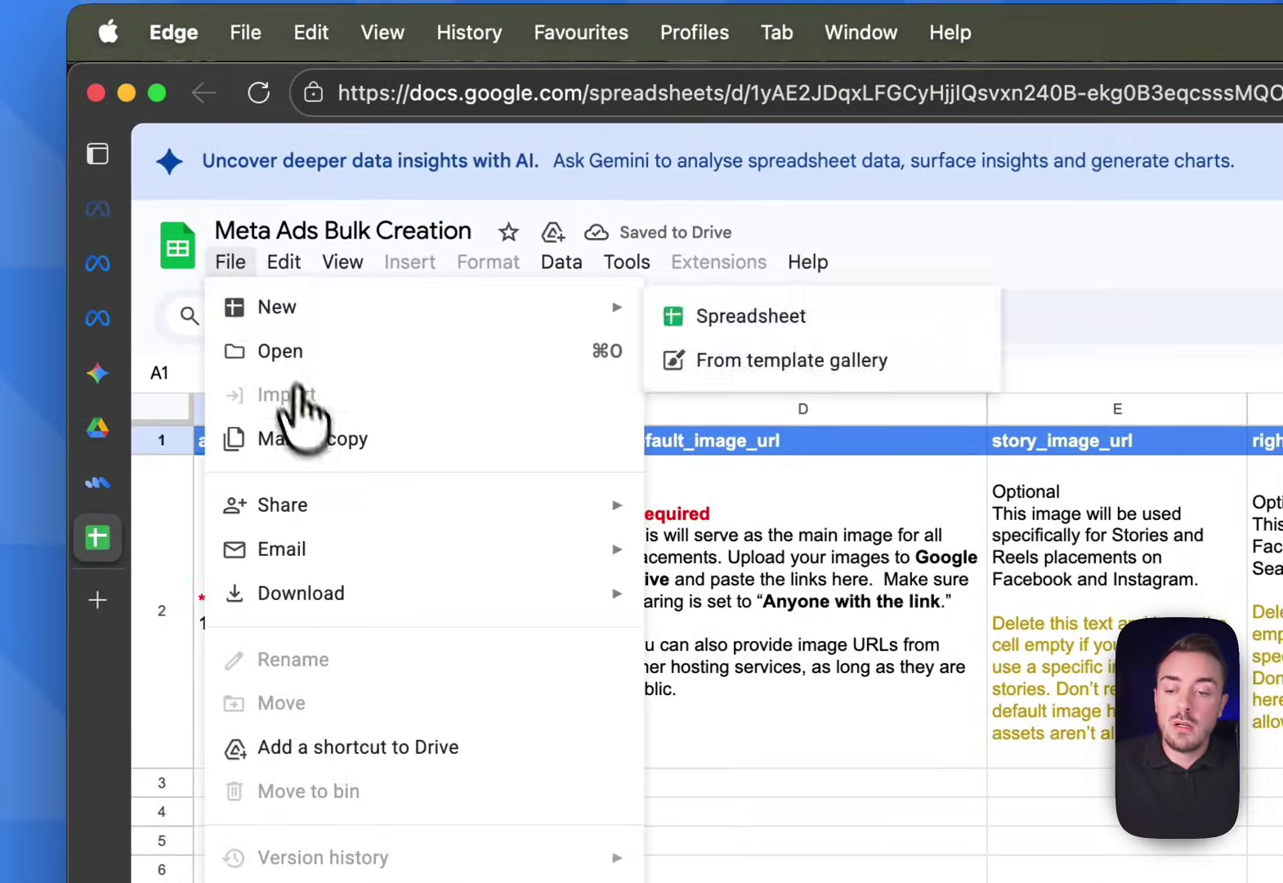
pyautogui.click(307, 438)
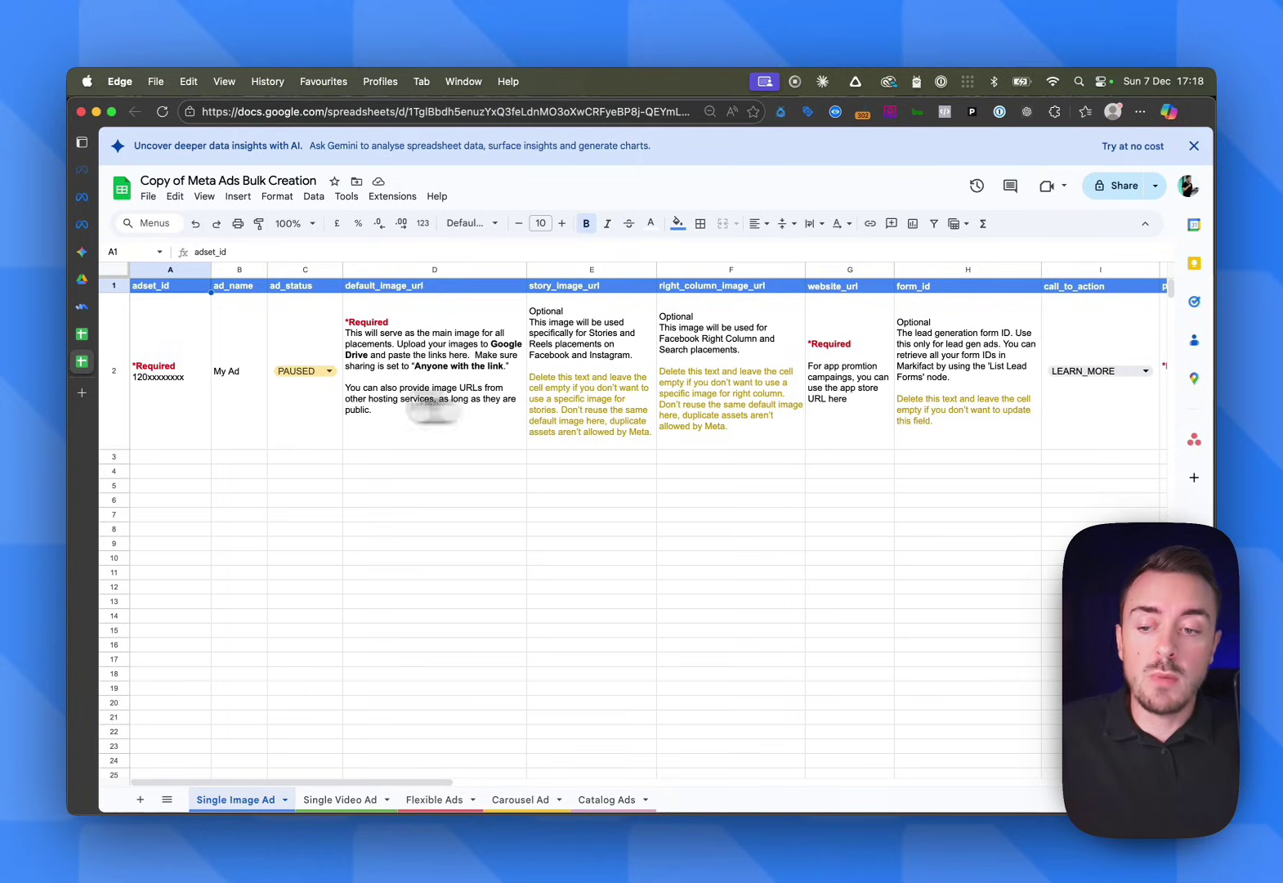
pyautogui.moveTo(86, 310)
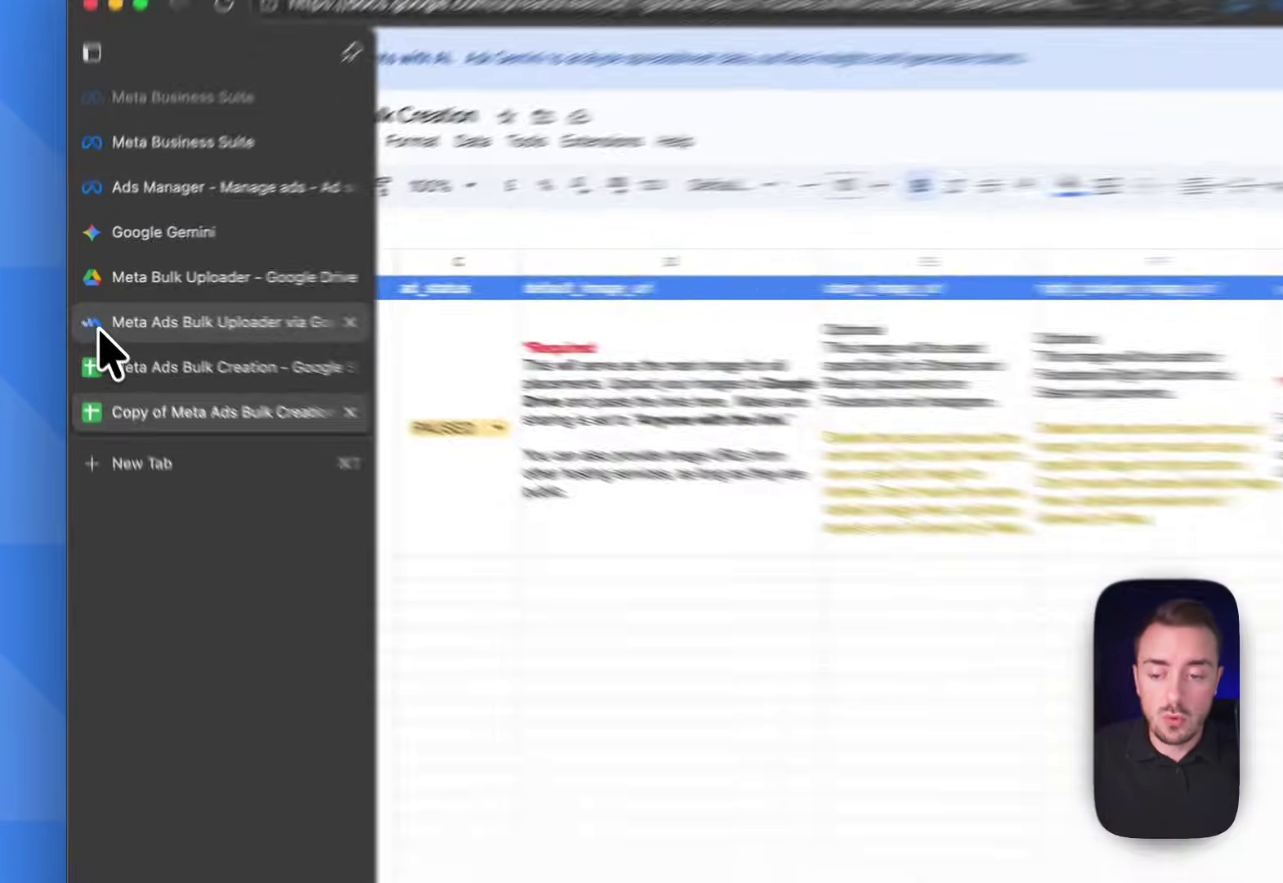
# Copy the Markifact service account address and share the sheet with it as Editor, without notifying
pyautogui.click(85, 308)
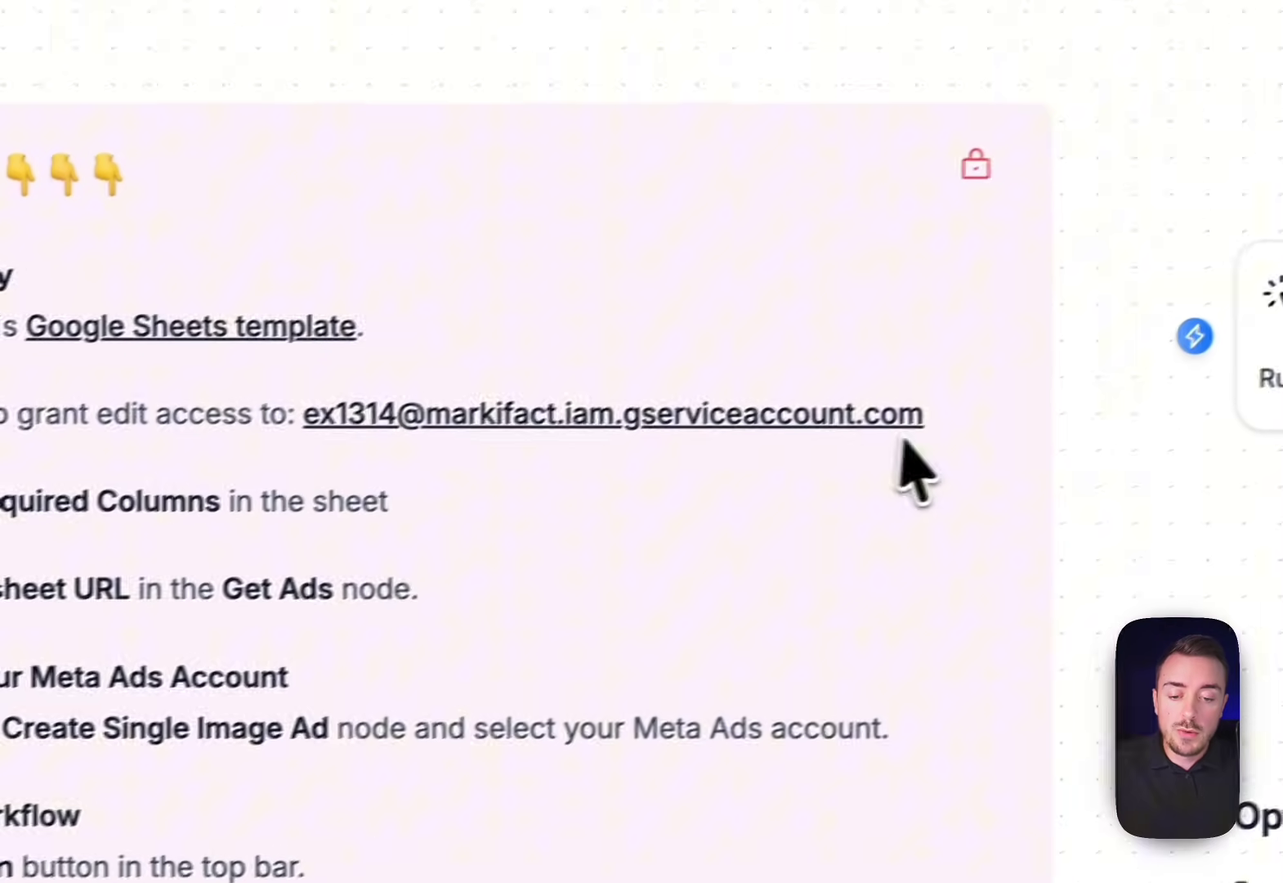
pyautogui.moveTo(925, 415); pyautogui.dragTo(320, 414)
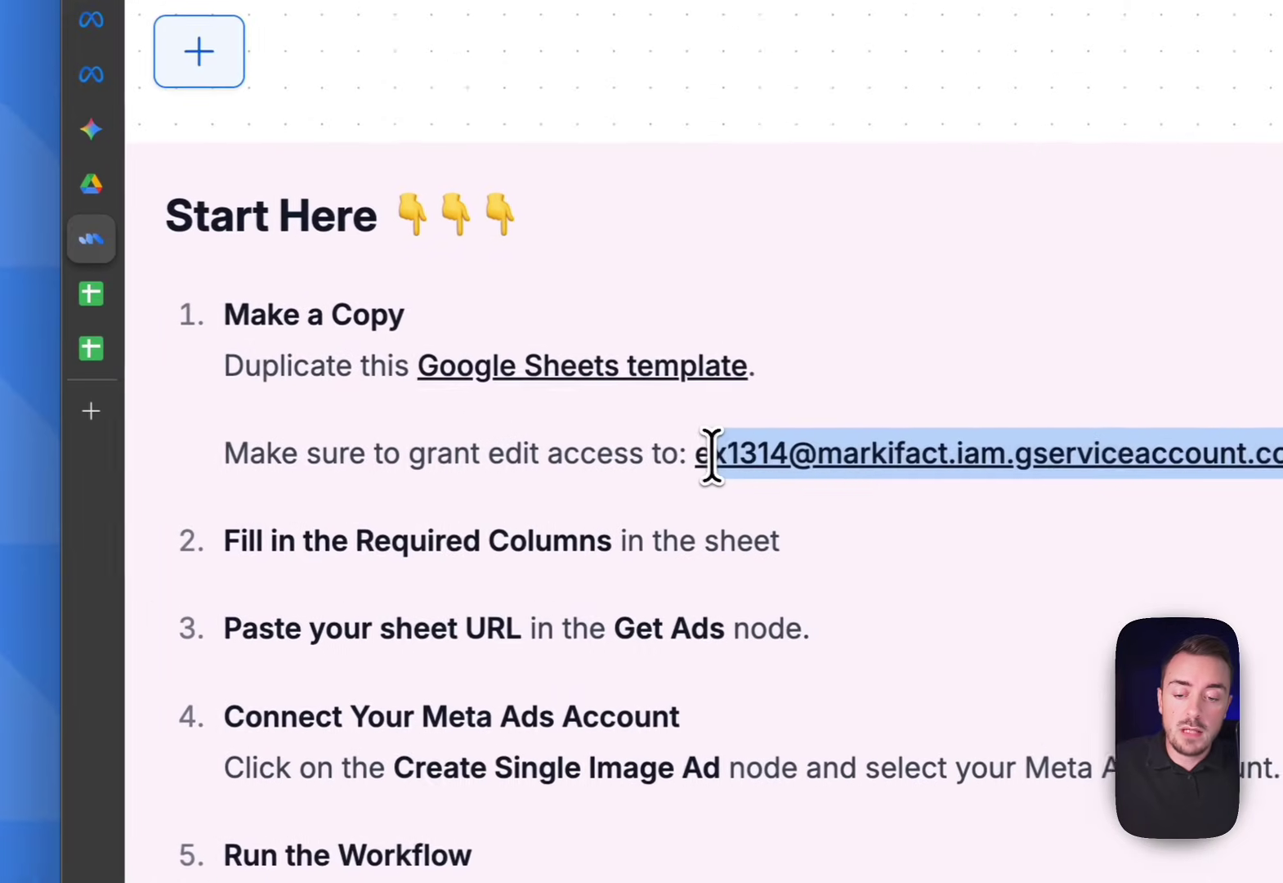
pyautogui.moveTo(711, 454); pyautogui.dragTo(702, 460)
pyautogui.press('super+c')
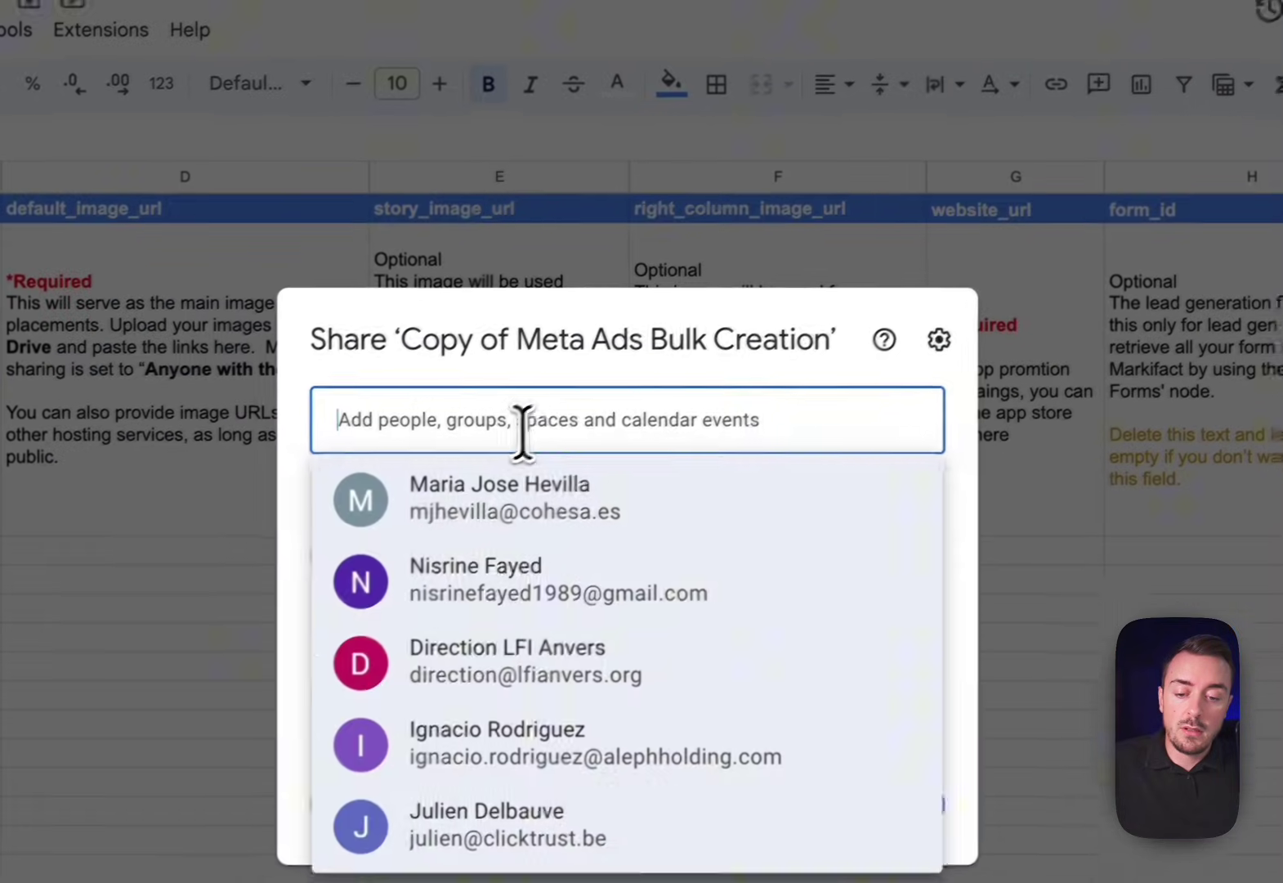
pyautogui.press('super+v')
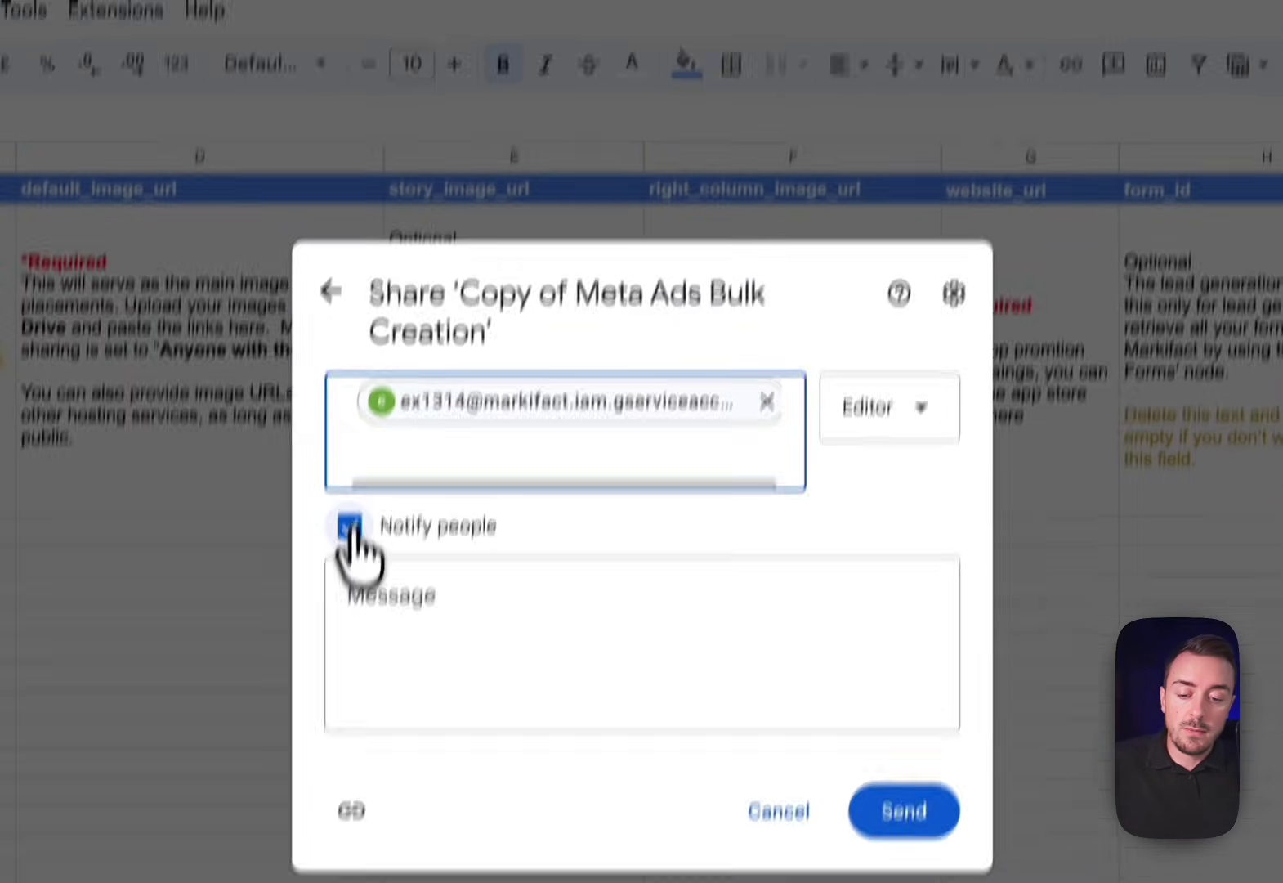
pyautogui.click(348, 527)
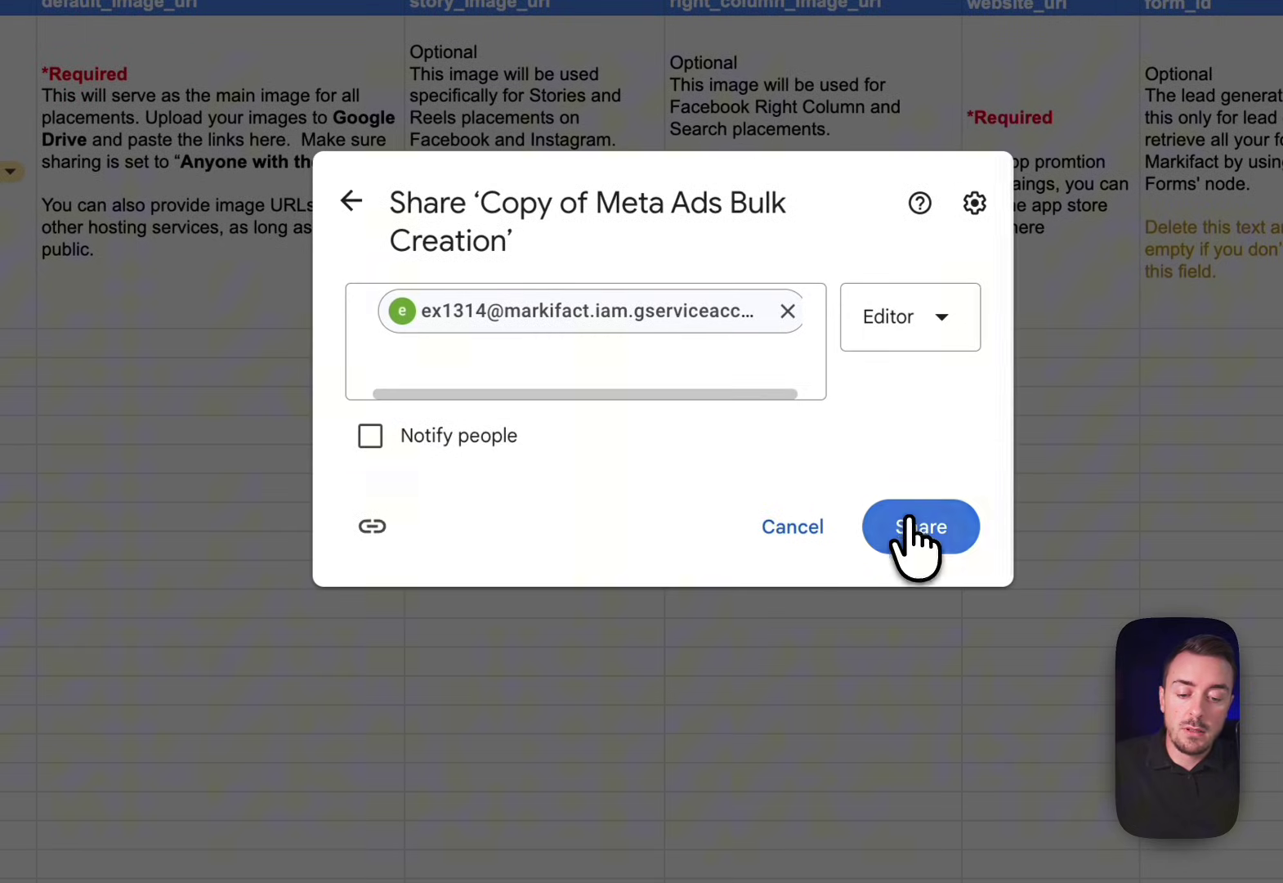
pyautogui.click(909, 527)
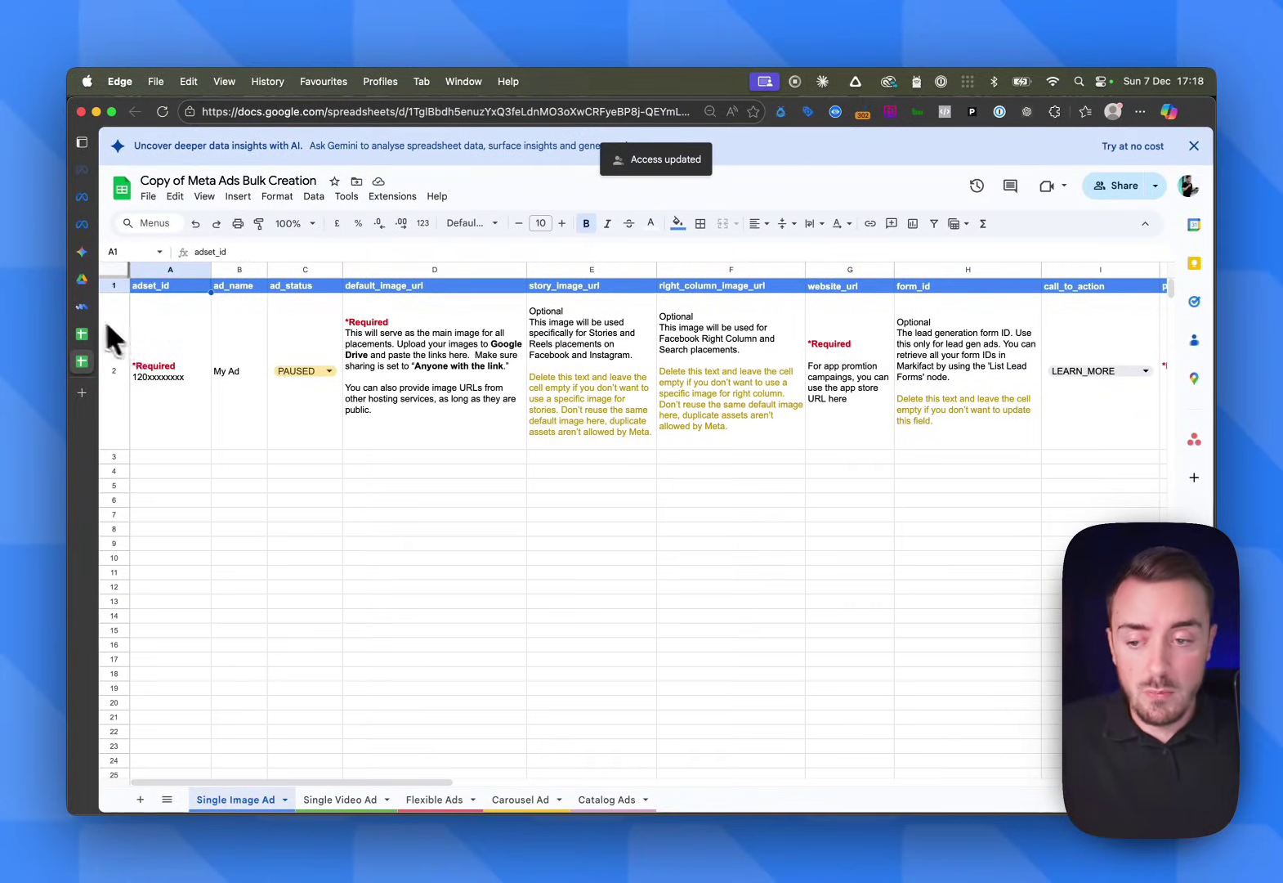
# Copy the Copy of Meta Ads Bulk Creation spreadsheet's URL and return to the Meta Ads Bulk Uploader workflow
pyautogui.click(82, 306)
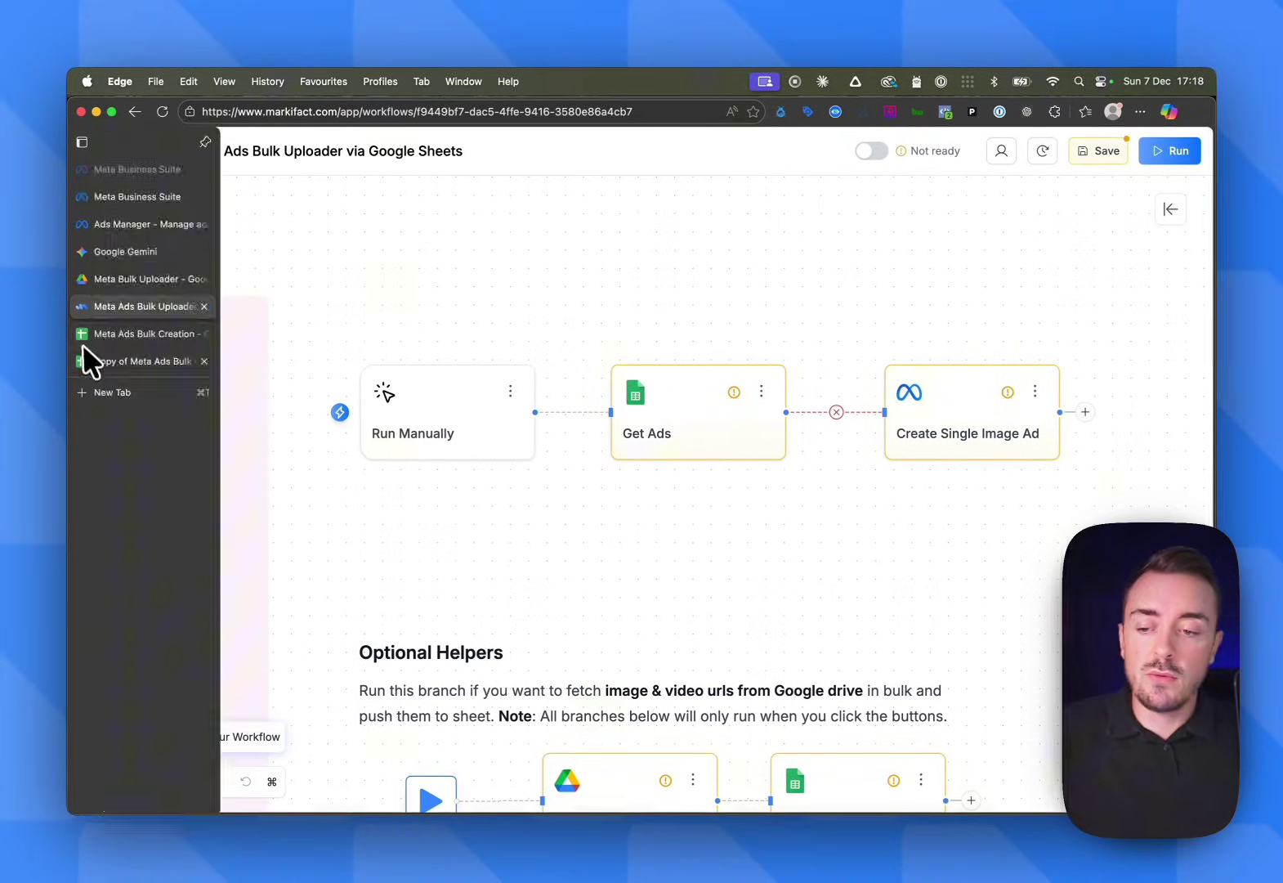
pyautogui.click(83, 360)
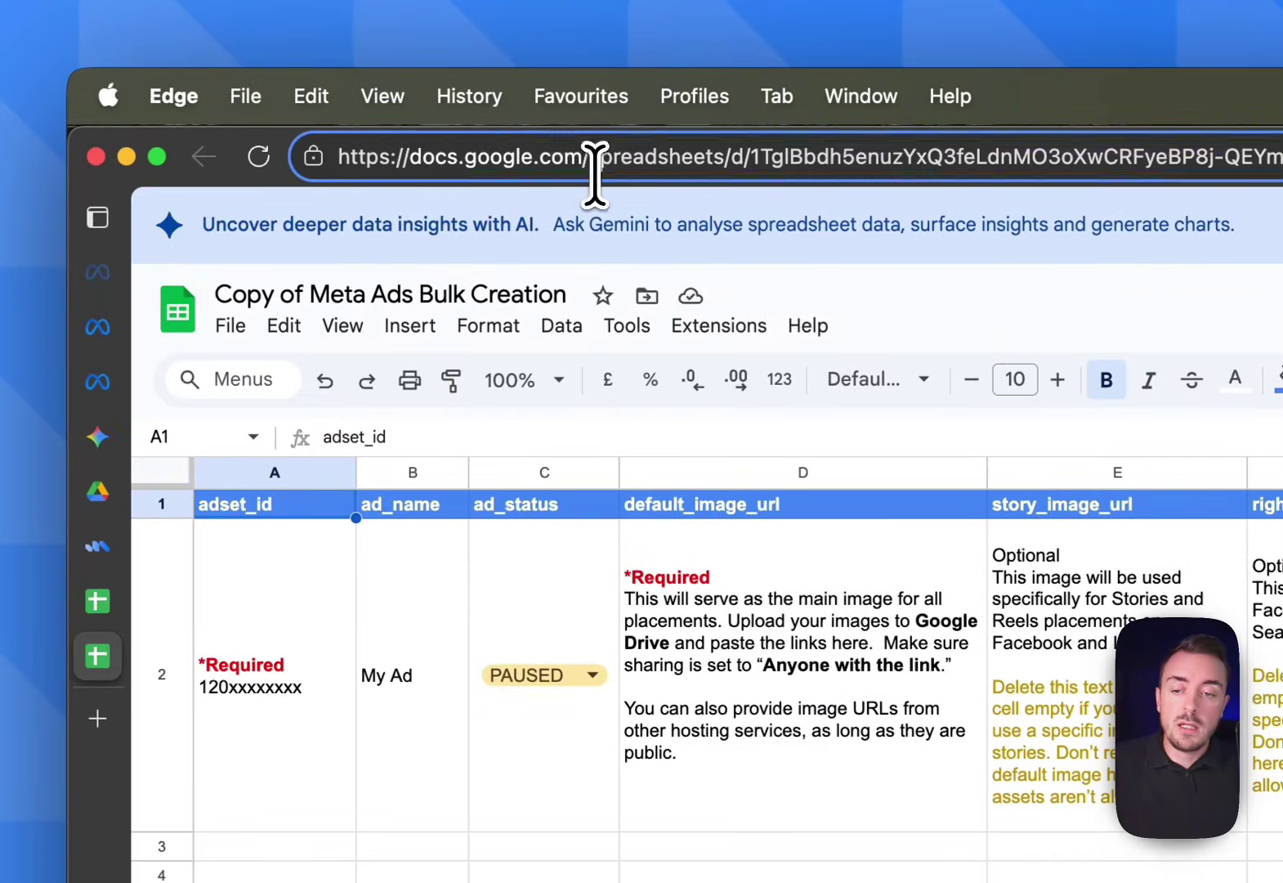
pyautogui.click(594, 159)
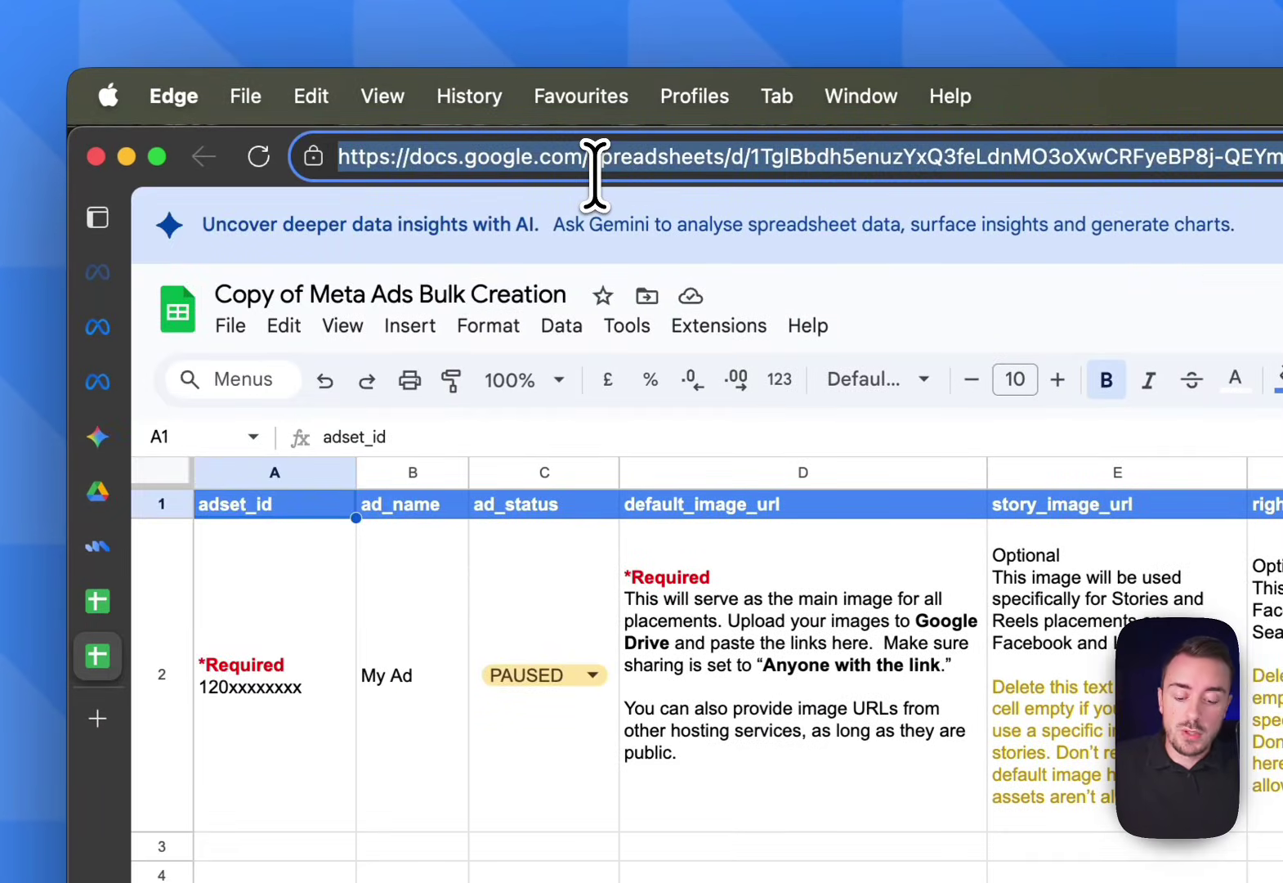
pyautogui.press('super+c')
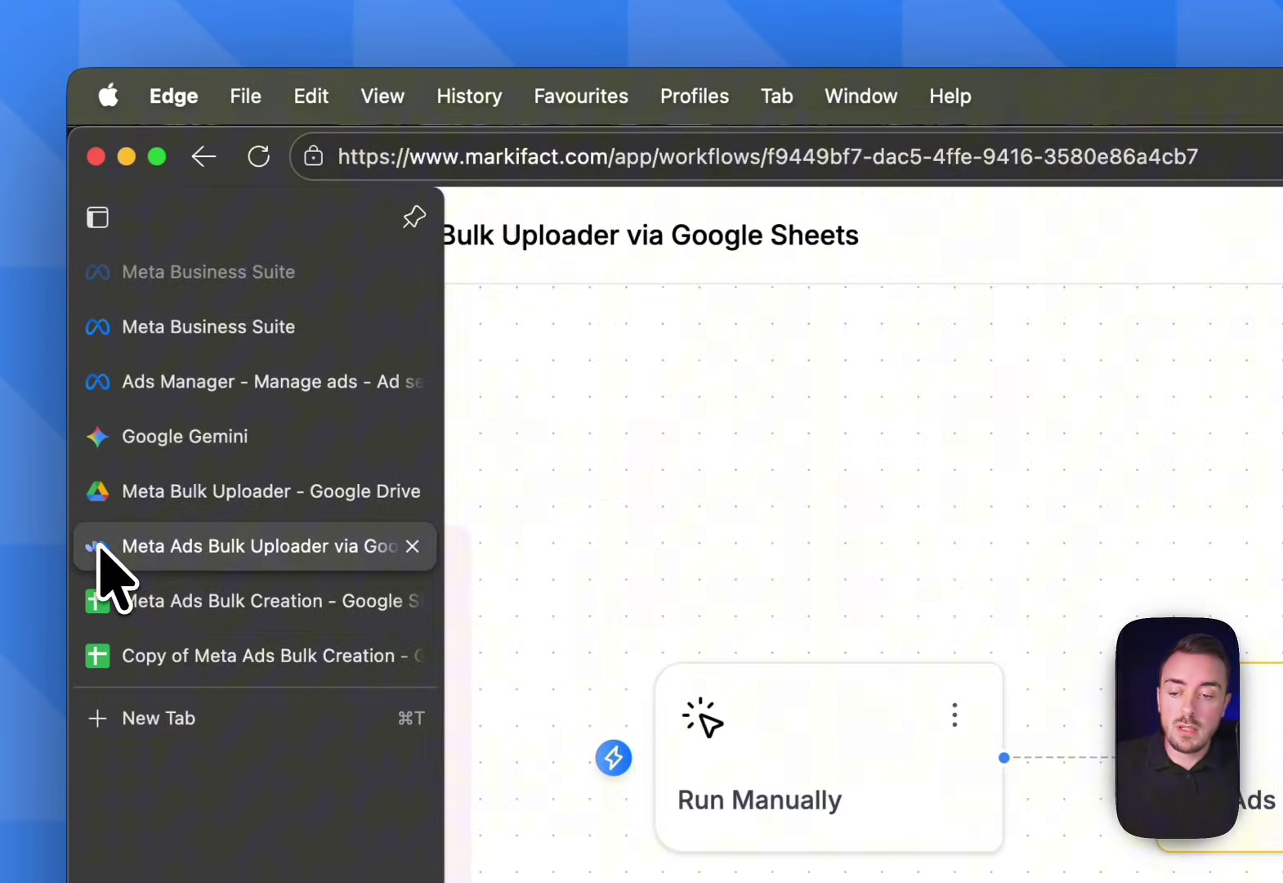
pyautogui.click(100, 544)
# Paste the spreadsheet URL into the Get Ads node and choose Single Image Ad as its working sheet
pyautogui.click(908, 530)
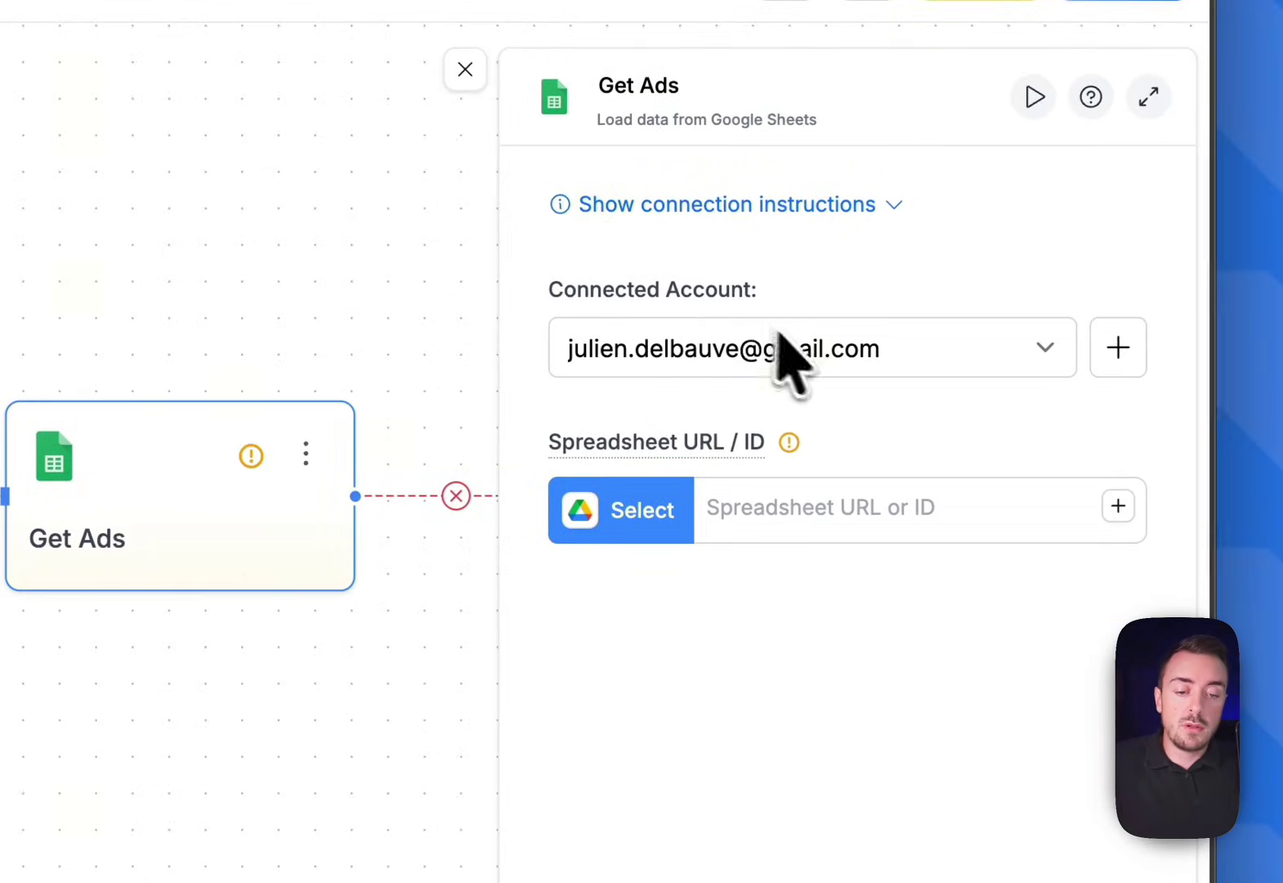
pyautogui.click(744, 511)
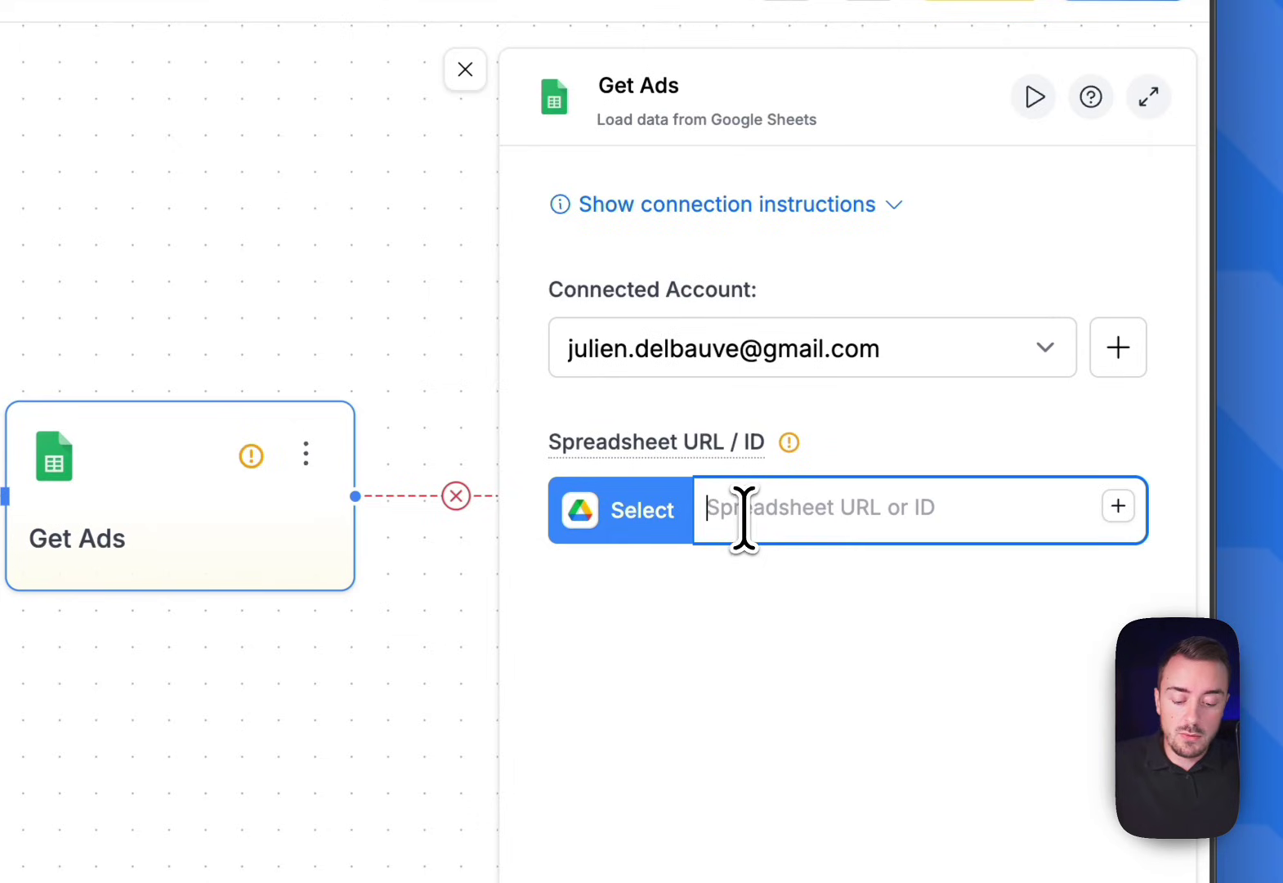
pyautogui.press('super+v')
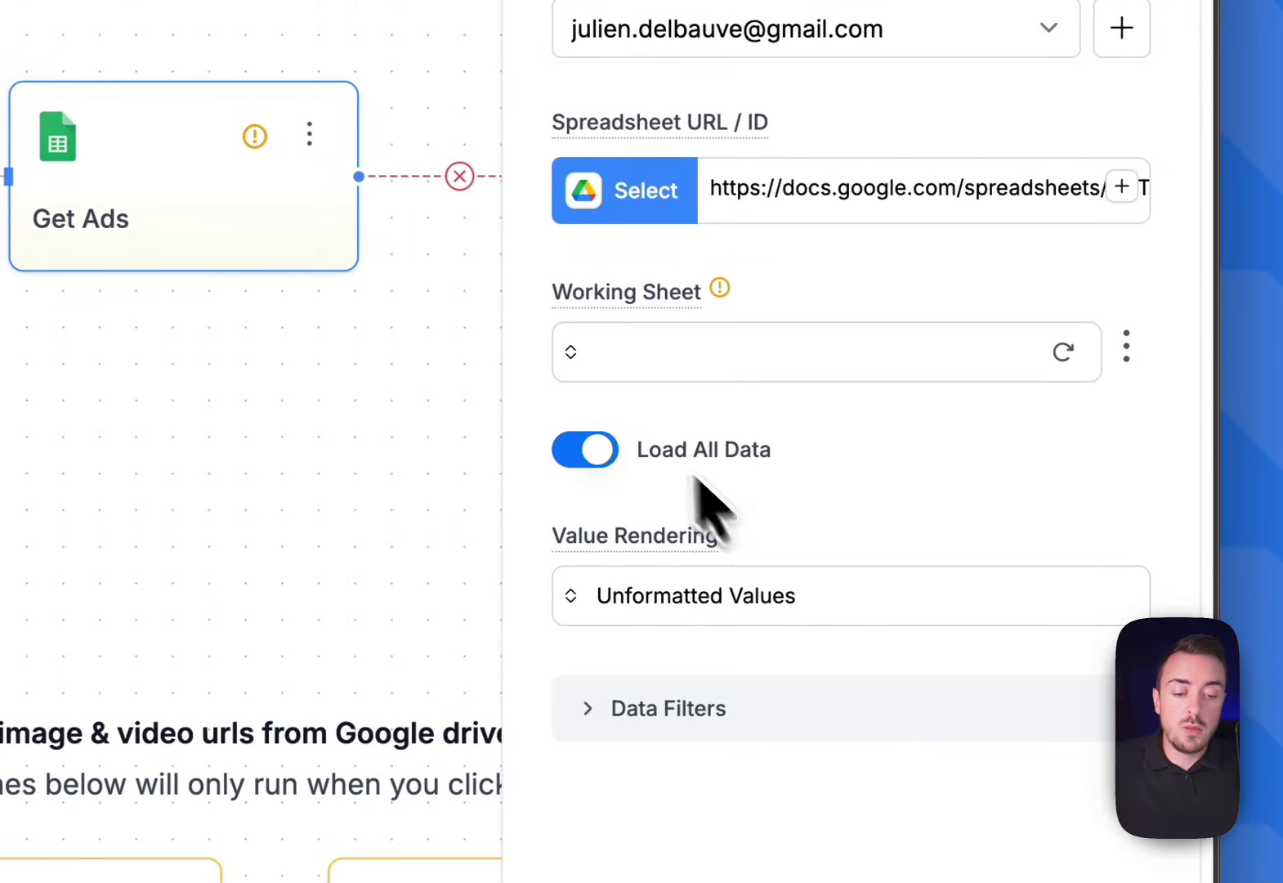
pyautogui.click(573, 345)
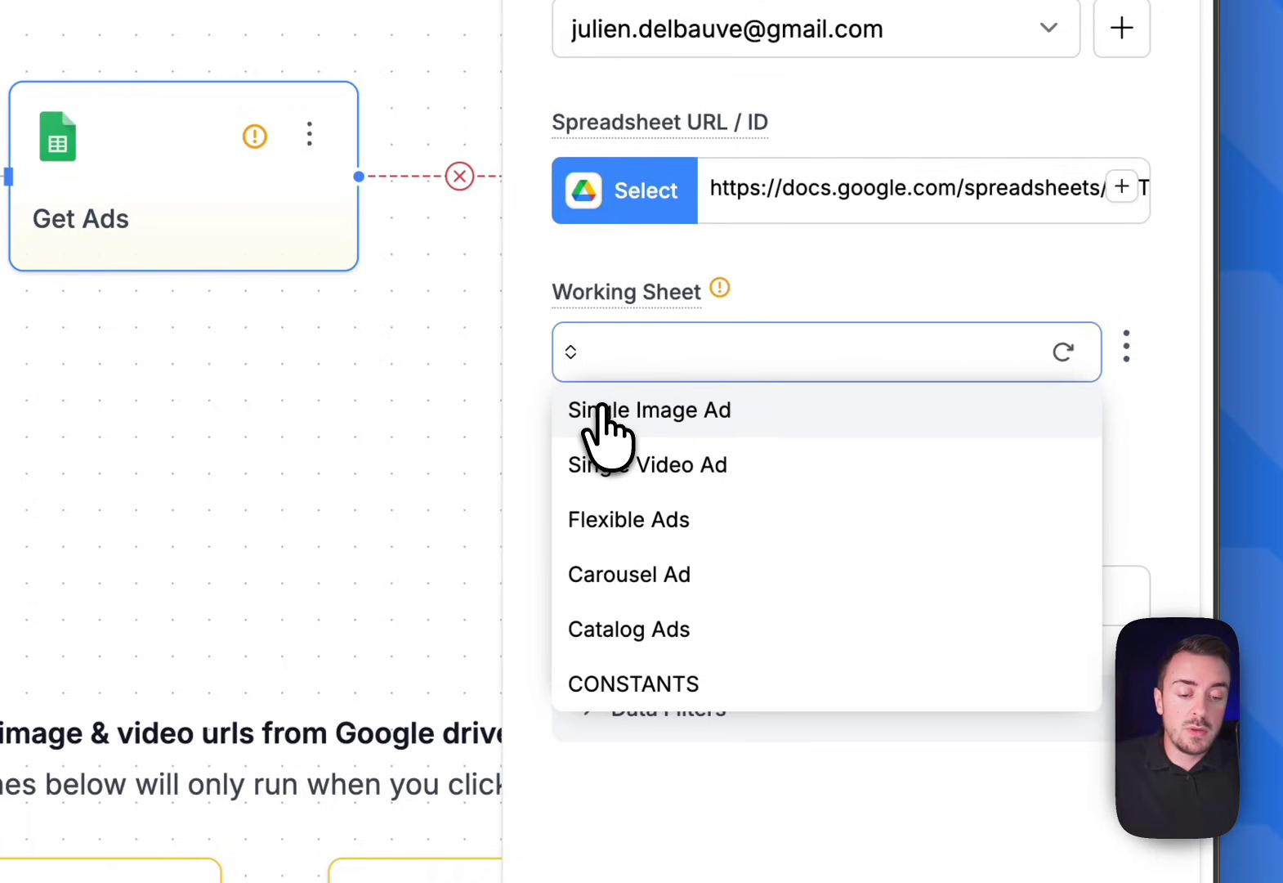
pyautogui.click(604, 409)
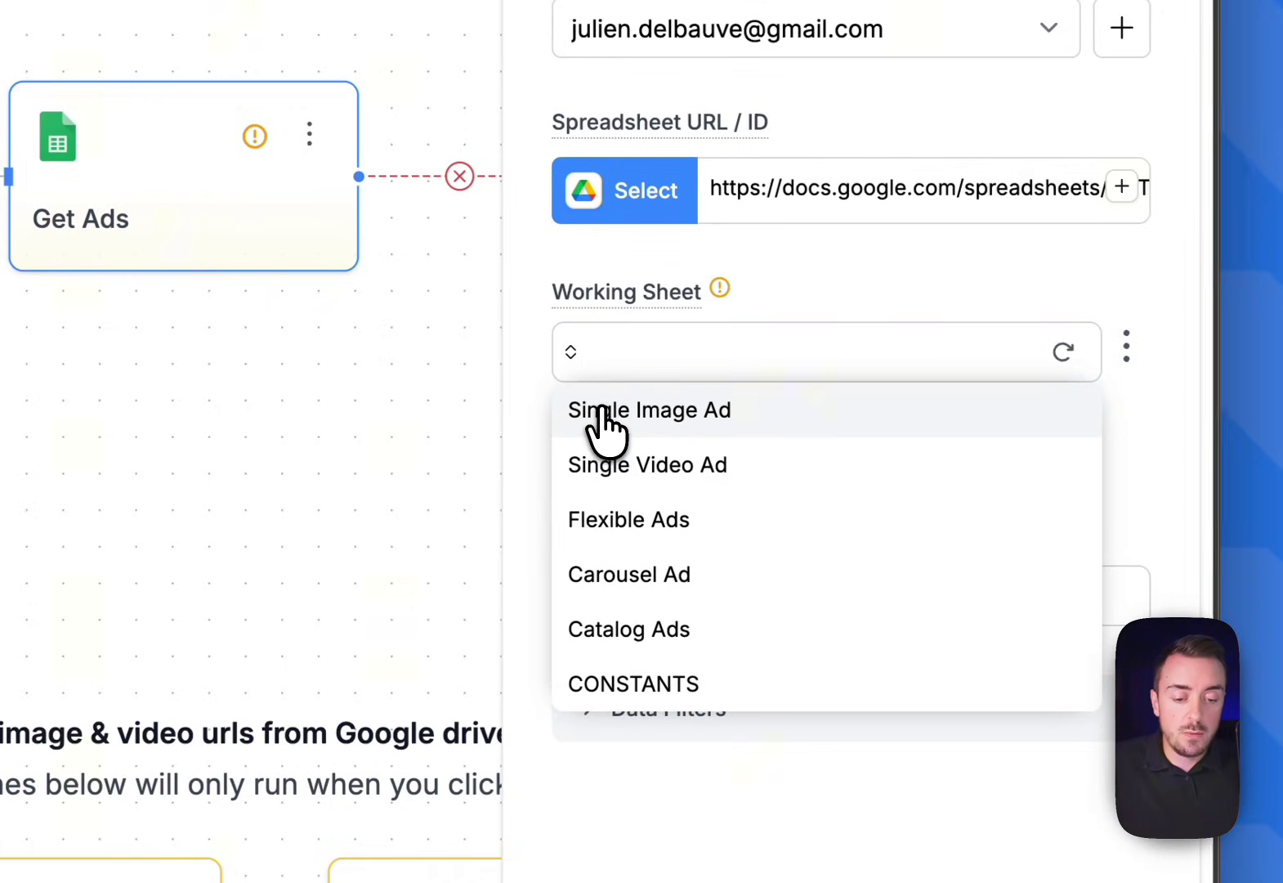
pyautogui.click(603, 409)
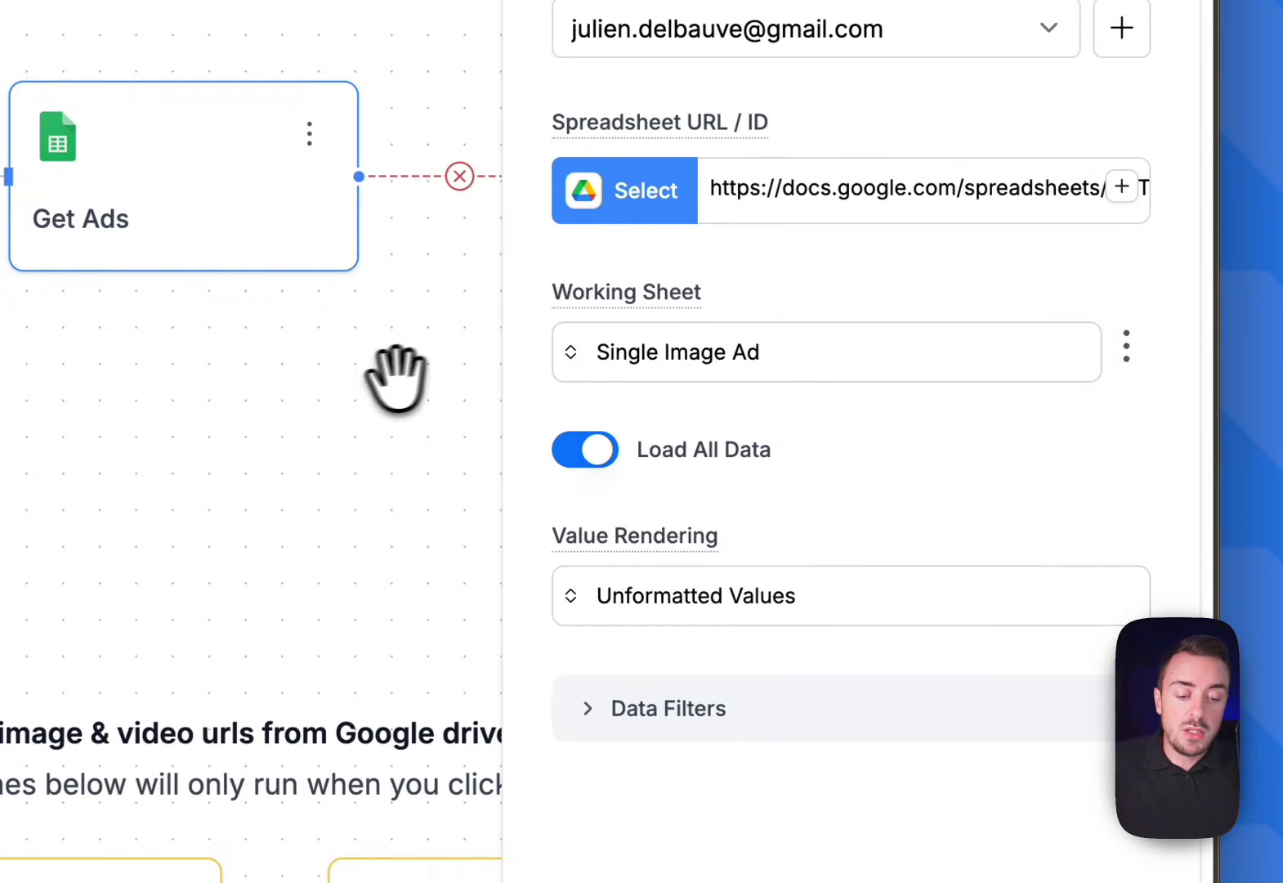
pyautogui.click(367, 378)
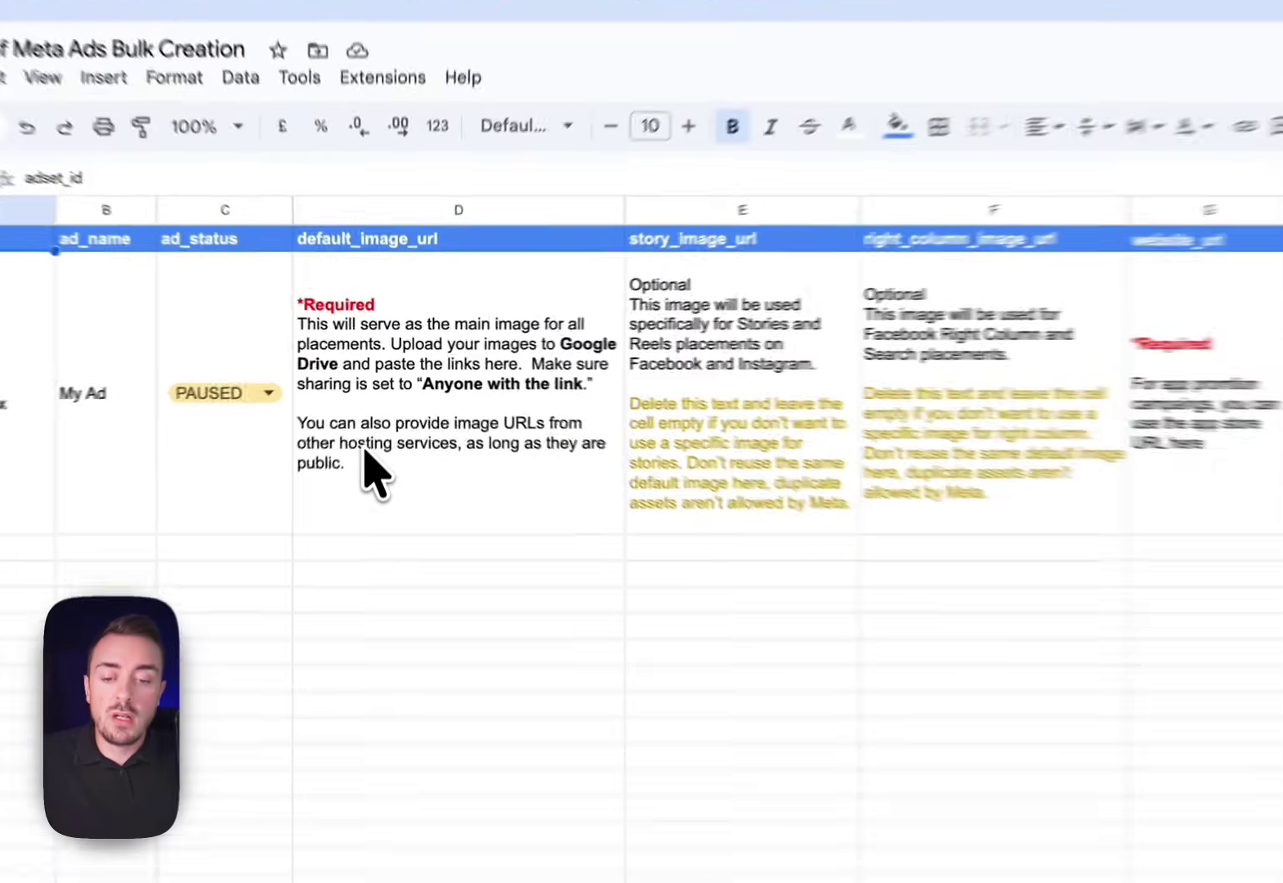
# Delete the instruction text from the image URL cells D2:F2 of the Single Image Ad sheet
pyautogui.moveTo(382, 402); pyautogui.dragTo(754, 373)
pyautogui.moveTo(914, 421); pyautogui.dragTo(815, 389)
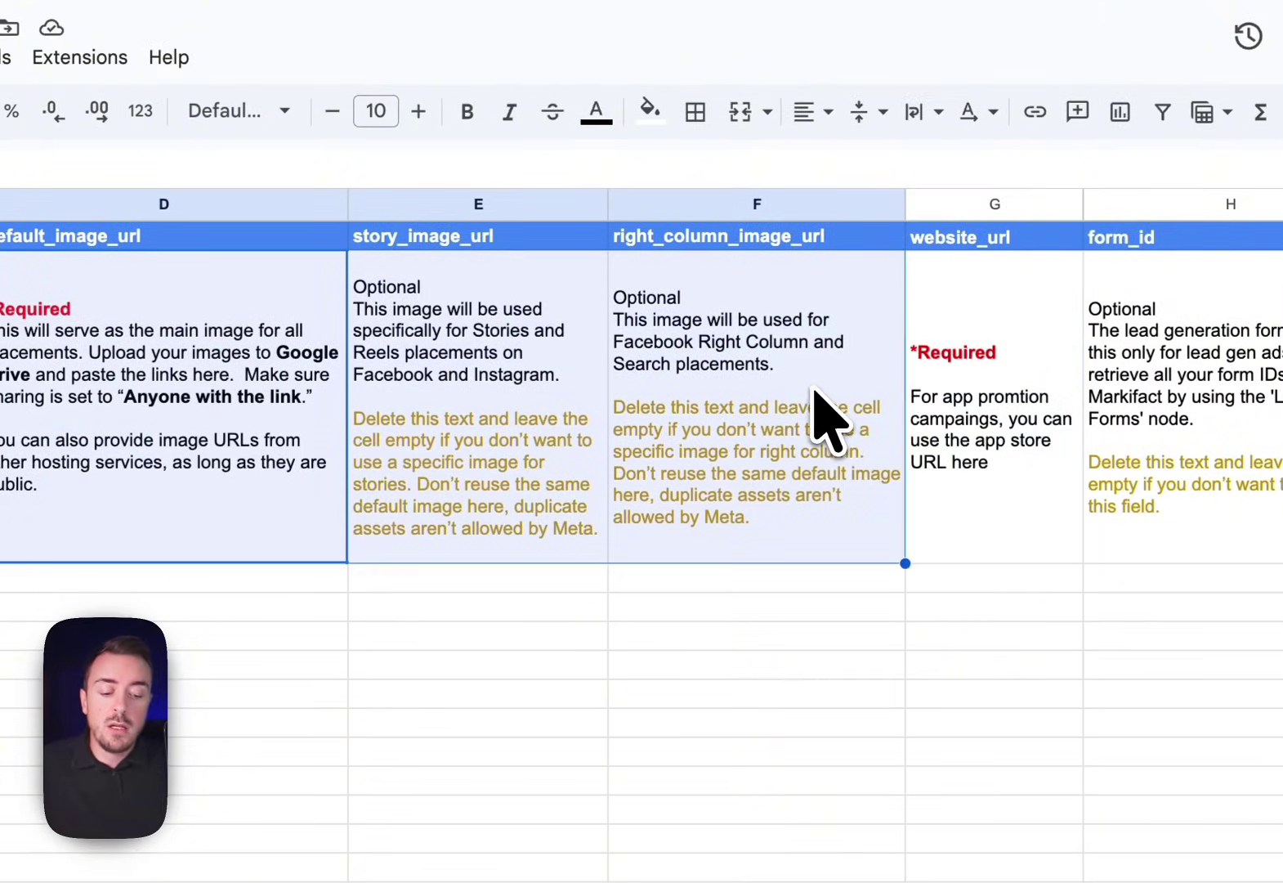
pyautogui.press('BackSpace')
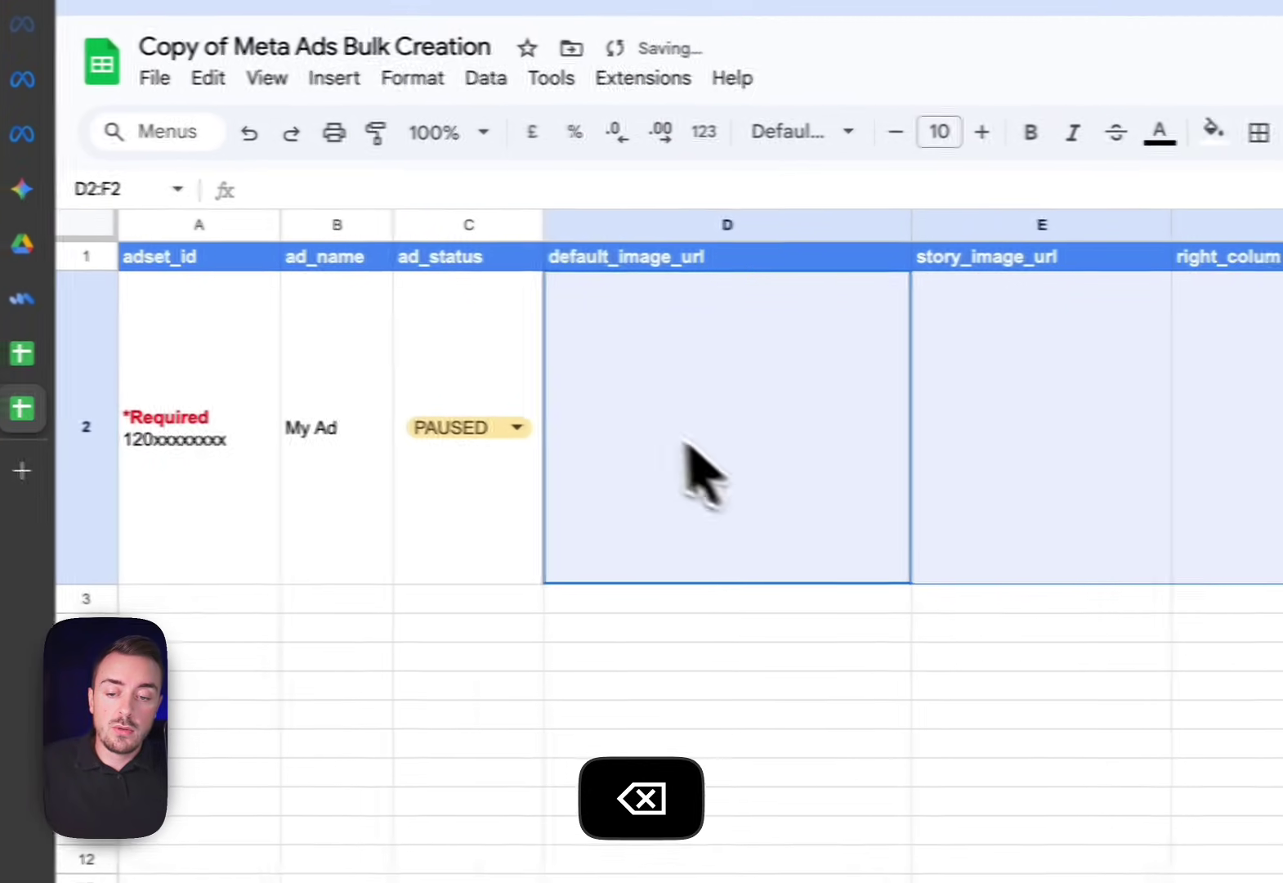
pyautogui.click(177, 449)
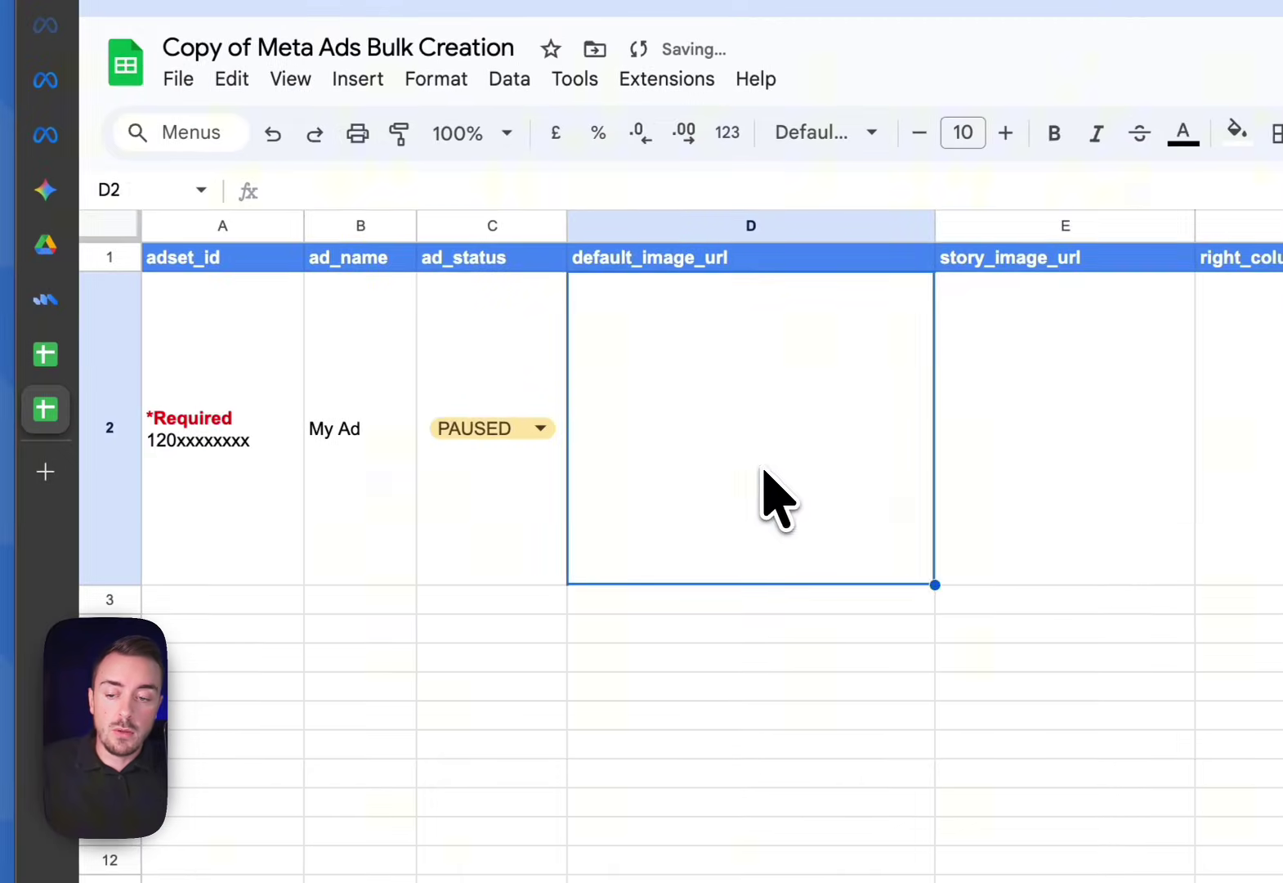
pyautogui.click(229, 327)
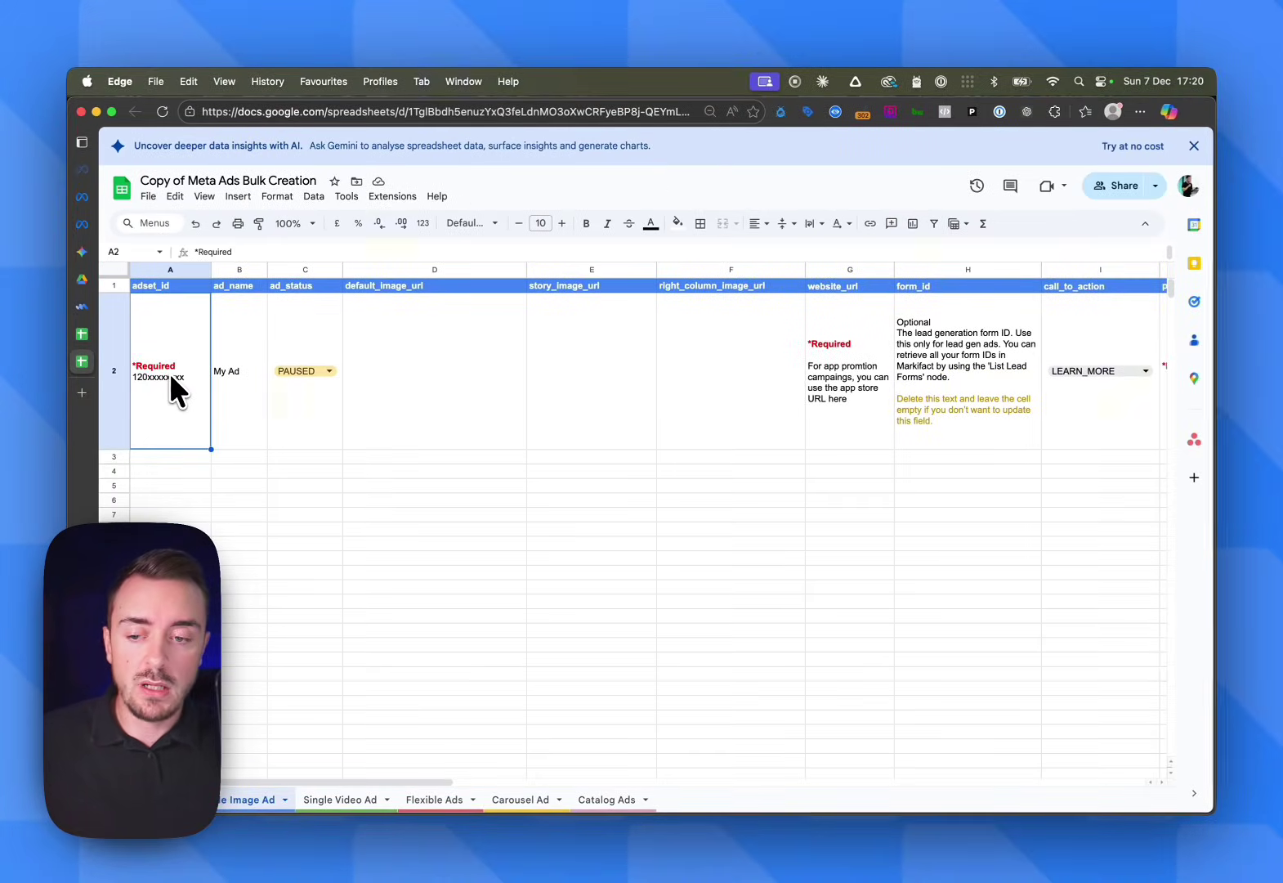
# Enter 'markifact ad V1' as the ad_name in B2 and widen column B to fit it
pyautogui.click(237, 381)
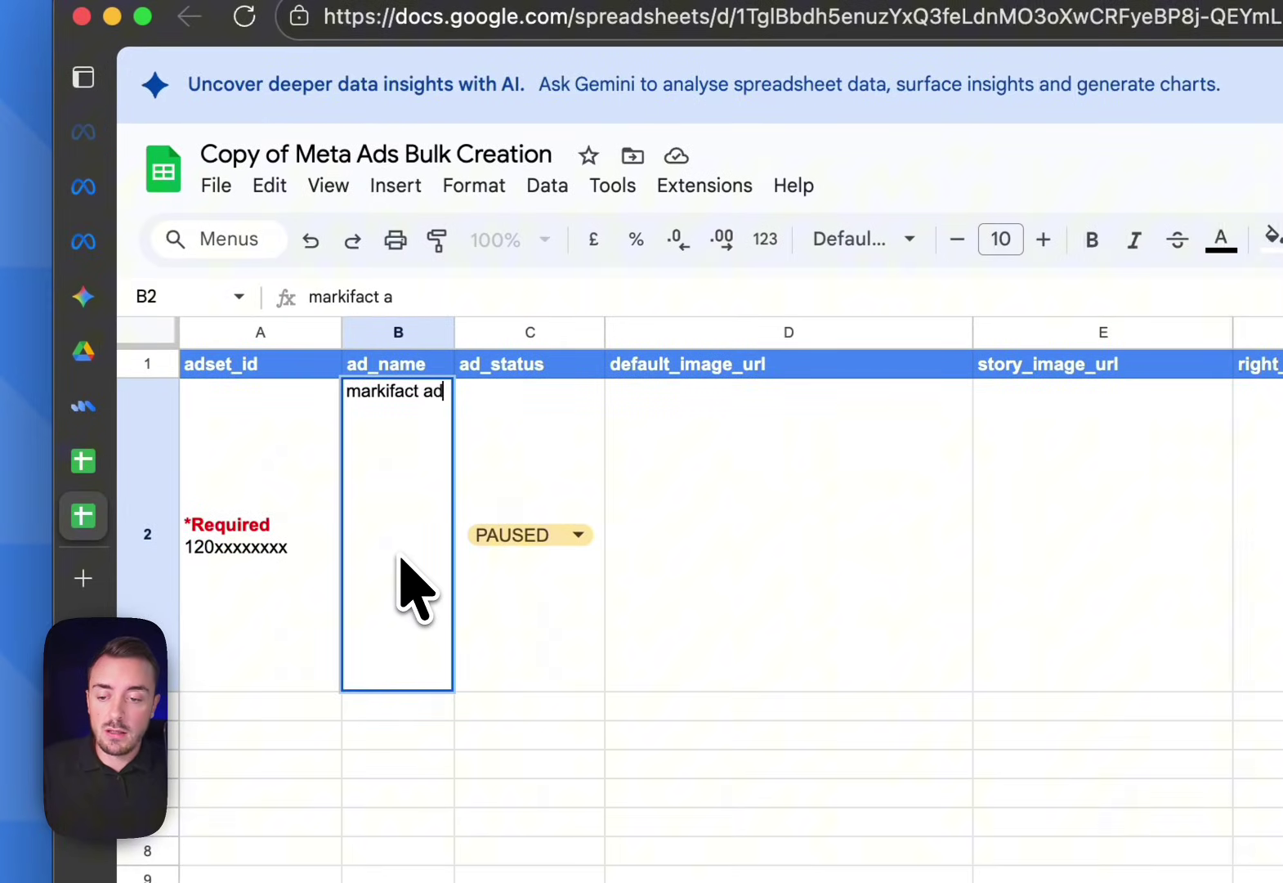
pyautogui.write('markifact ad V1')
pyautogui.click(562, 506)
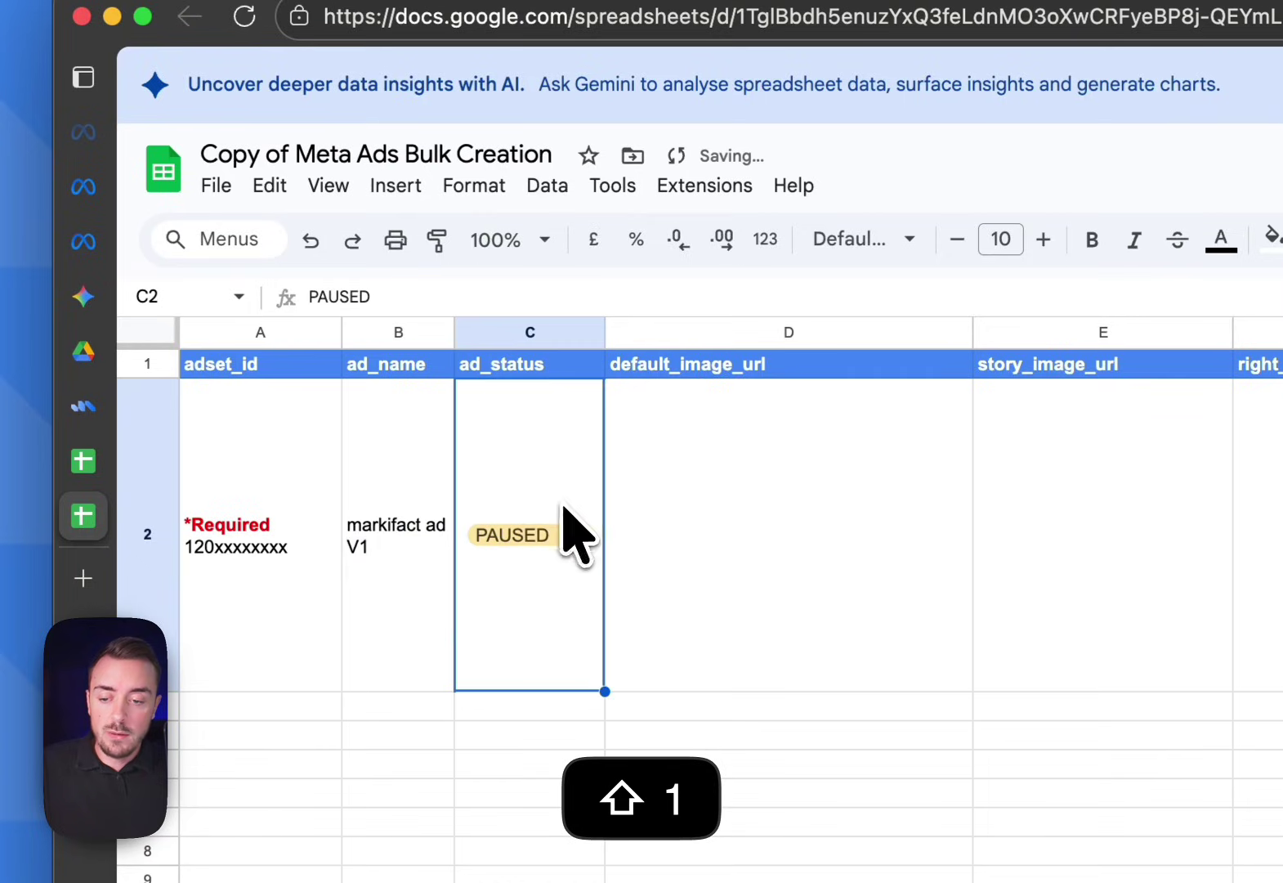
pyautogui.moveTo(456, 334); pyautogui.dragTo(526, 328)
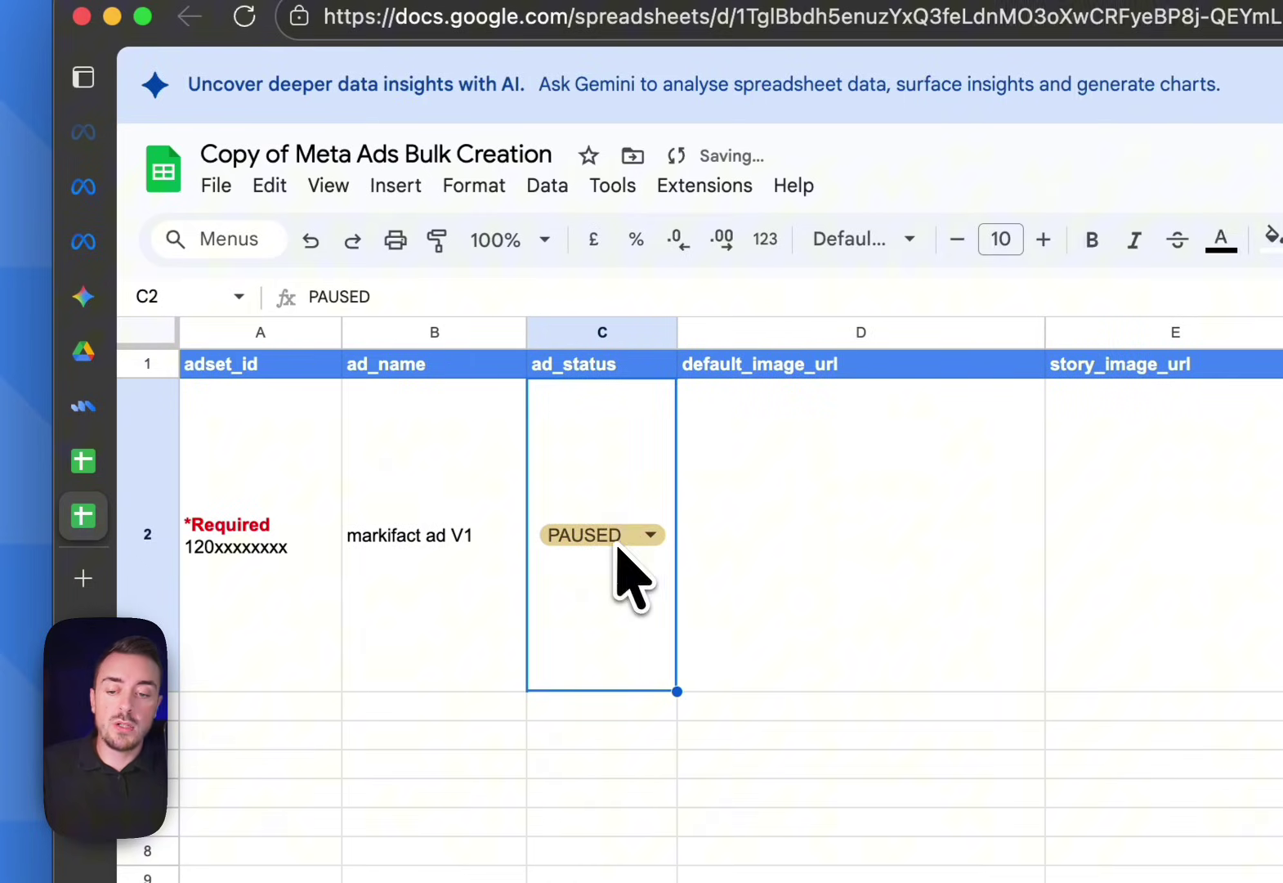
pyautogui.click(831, 545)
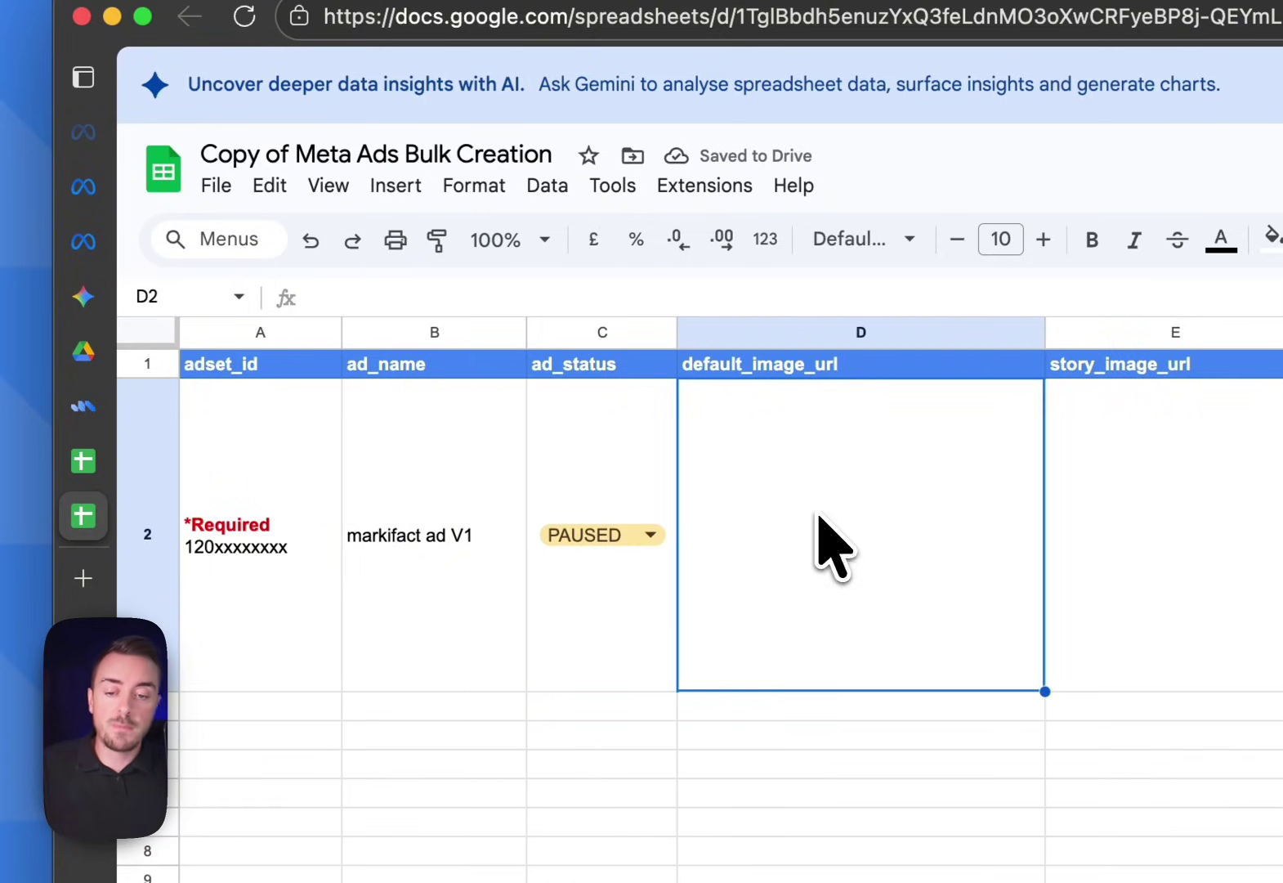
pyautogui.moveTo(899, 527); pyautogui.dragTo(1282, 521)
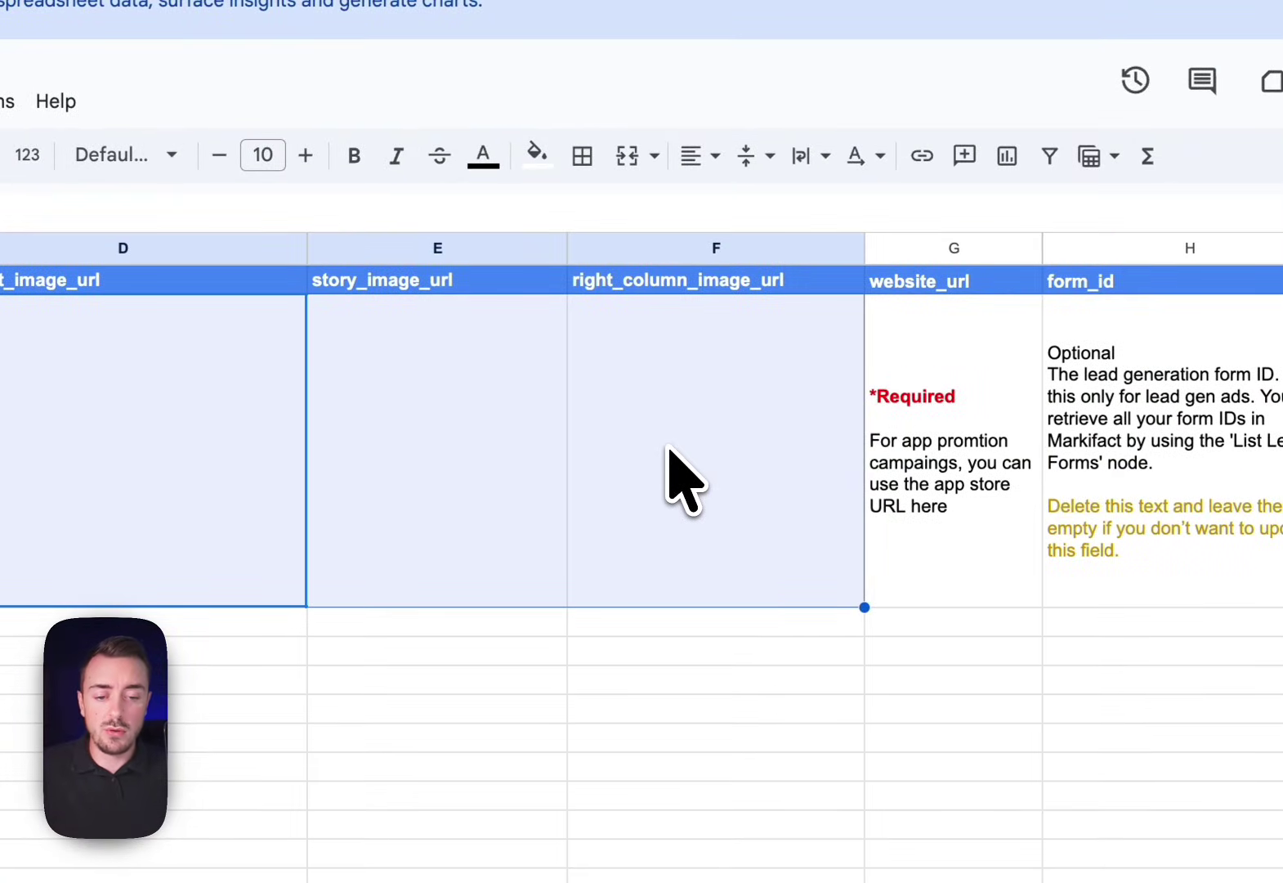
pyautogui.hscroll(3, 669, 450)
pyautogui.click(699, 439)
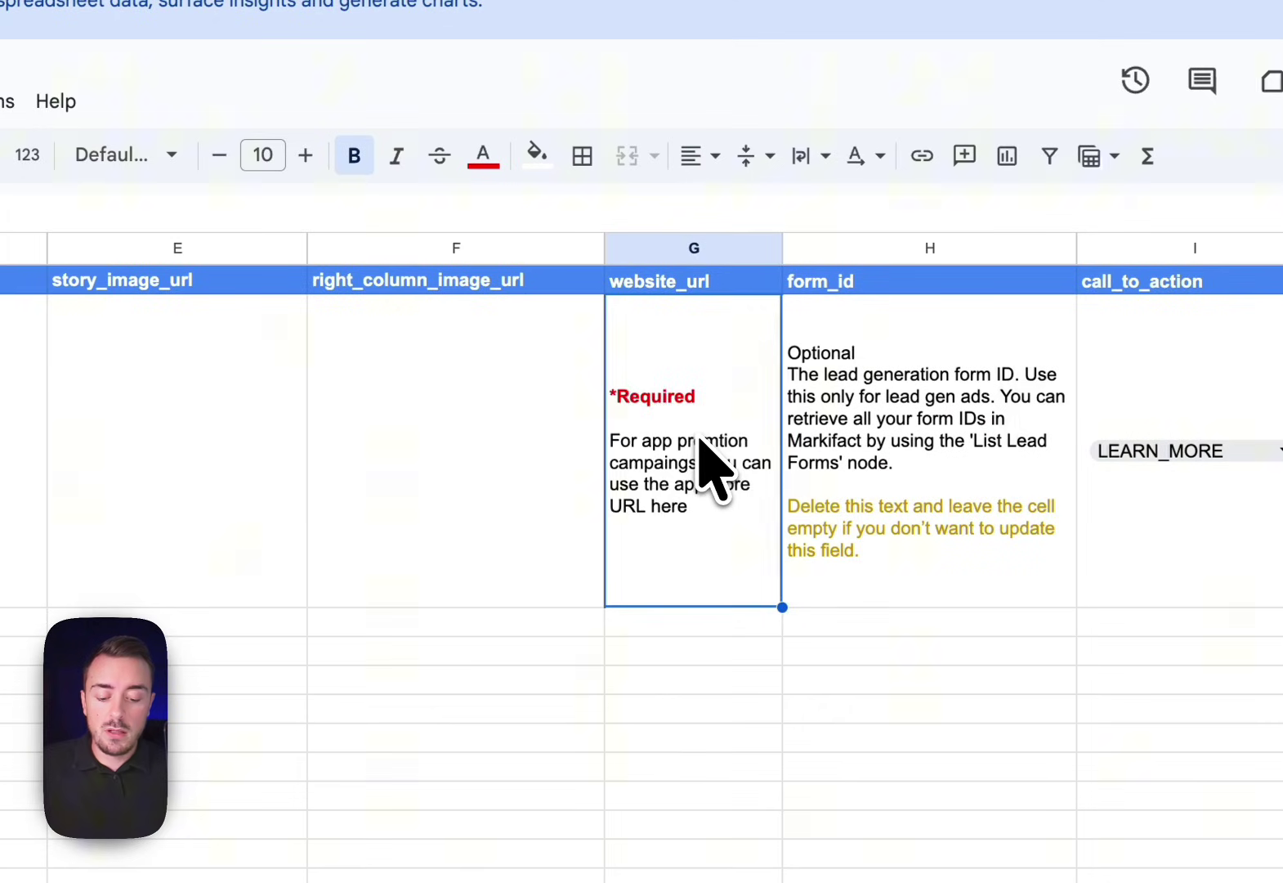
pyautogui.write('mar')
pyautogui.press('BackSpace')
pyautogui.write('https:')
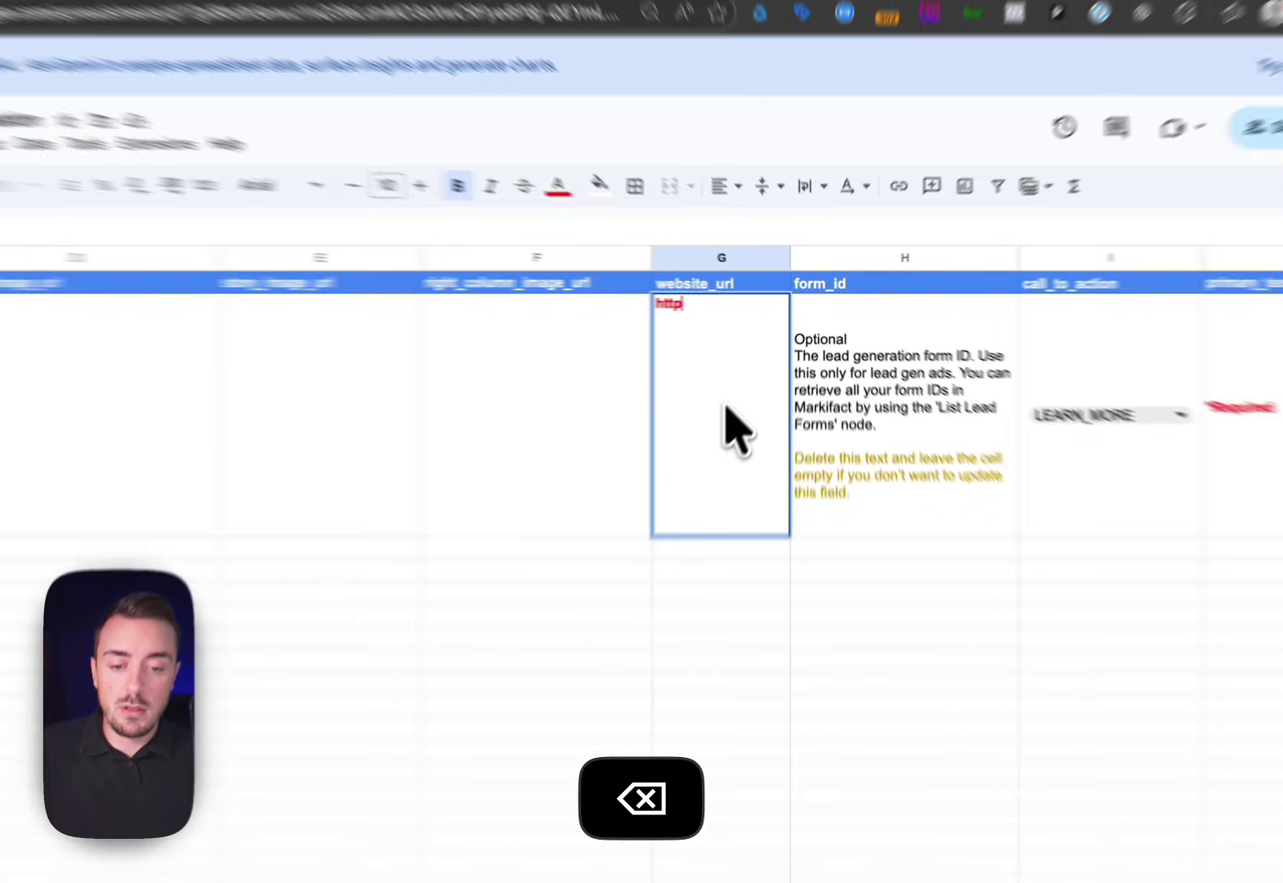
pyautogui.write('//markifactco')
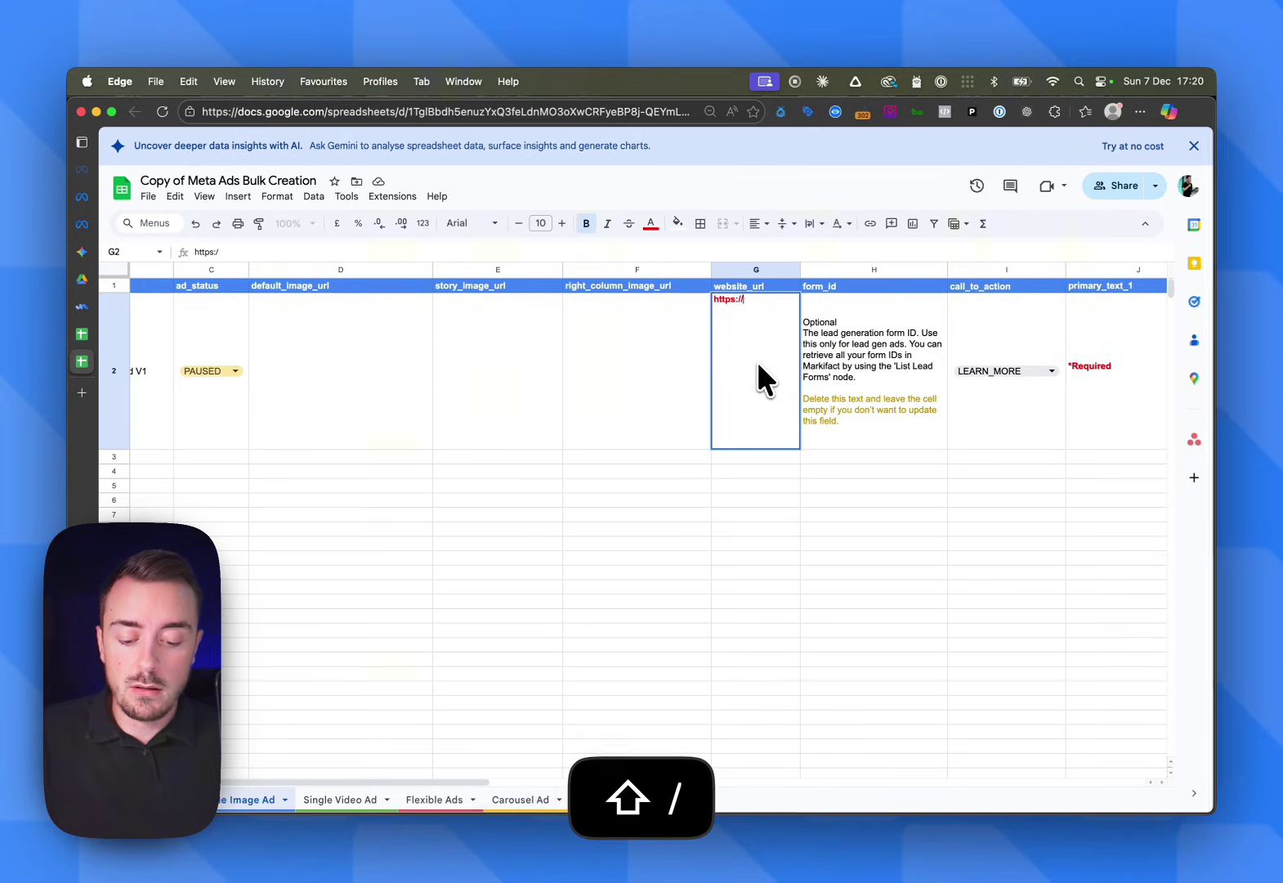
pyautogui.press('BackSpace')
pyautogui.press('BackSpace')
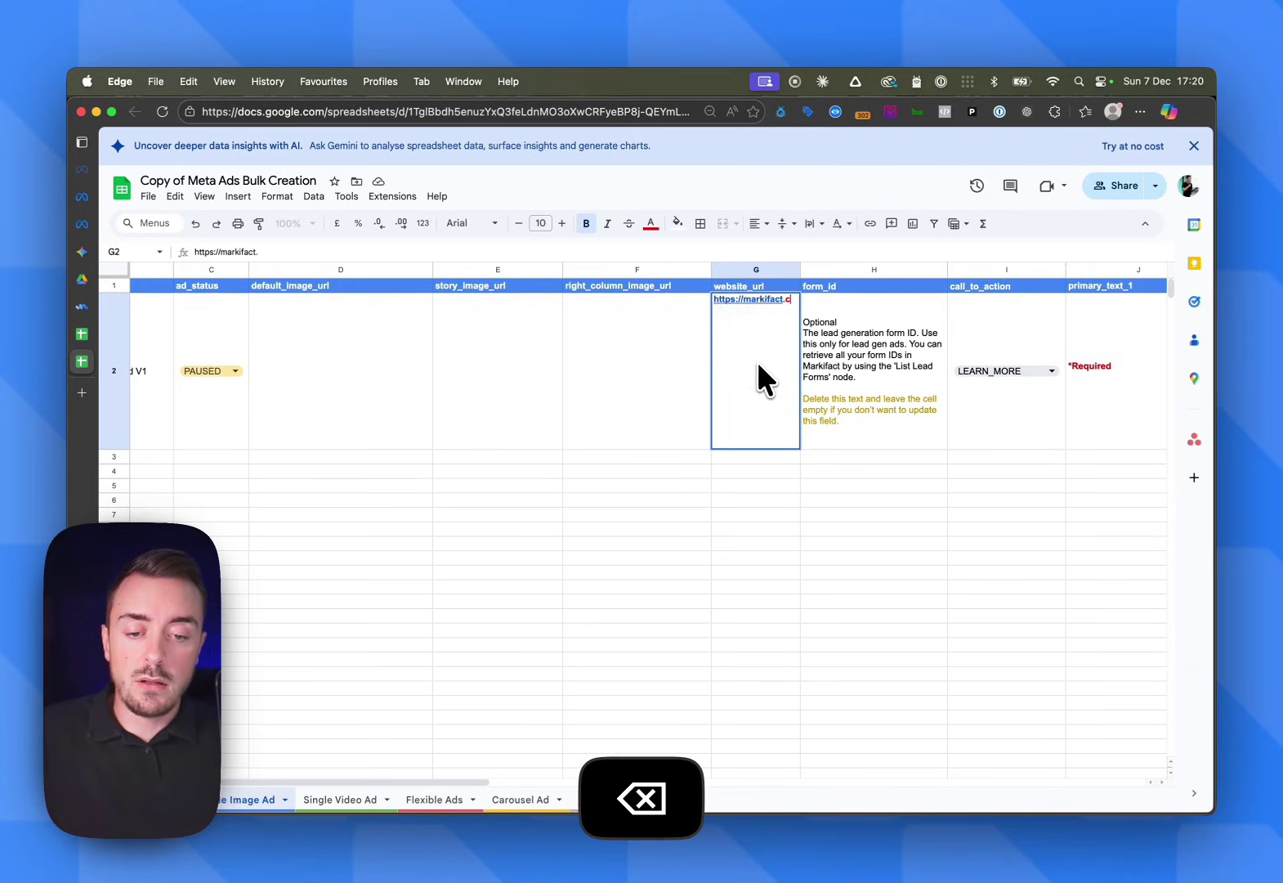
pyautogui.write('.com')
pyautogui.press('Return')
pyautogui.click(886, 366)
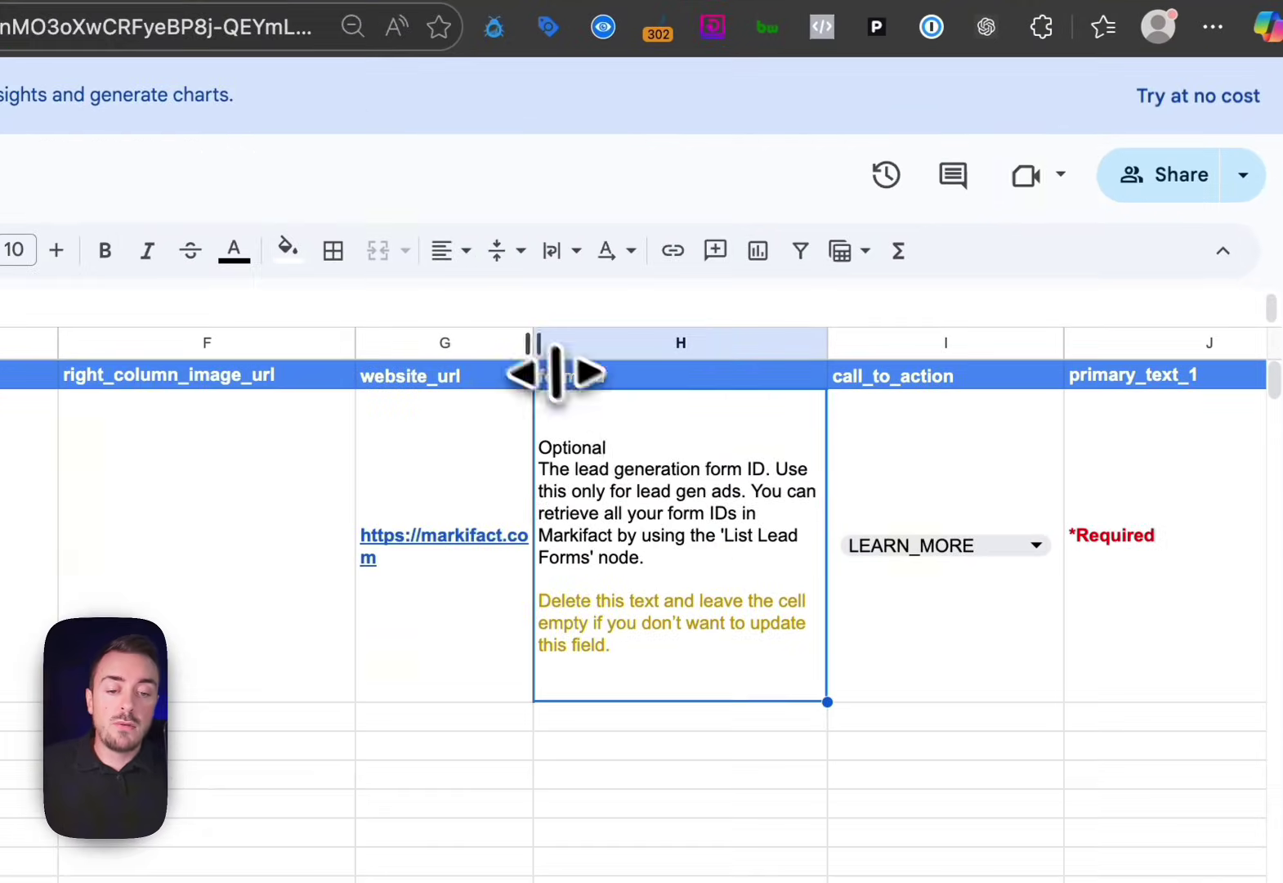
pyautogui.moveTo(560, 348); pyautogui.dragTo(595, 359)
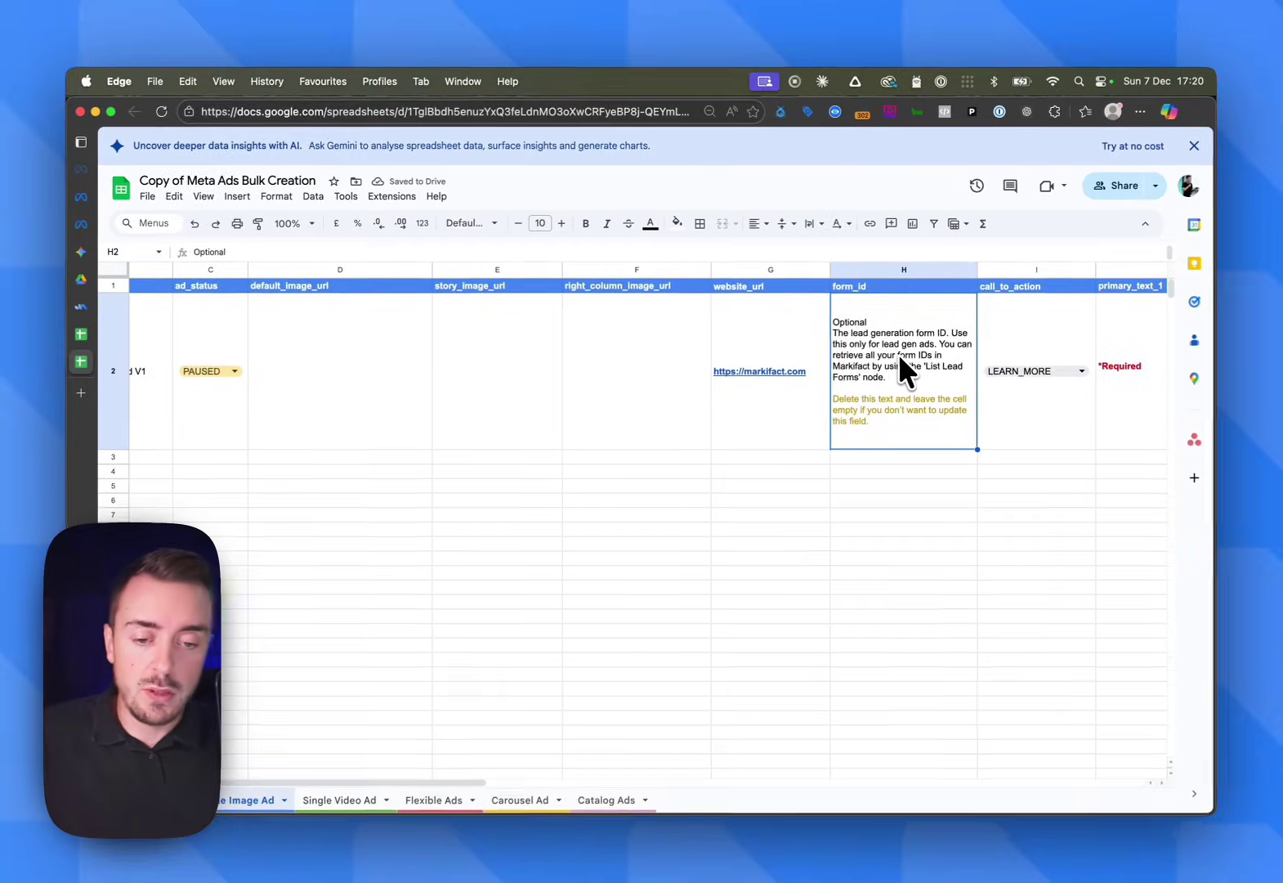
pyautogui.press('BackSpace')
# Change the call_to_action in I2 from LEARN_MORE to ORDER_NOW
pyautogui.hscroll(5, 893, 356)
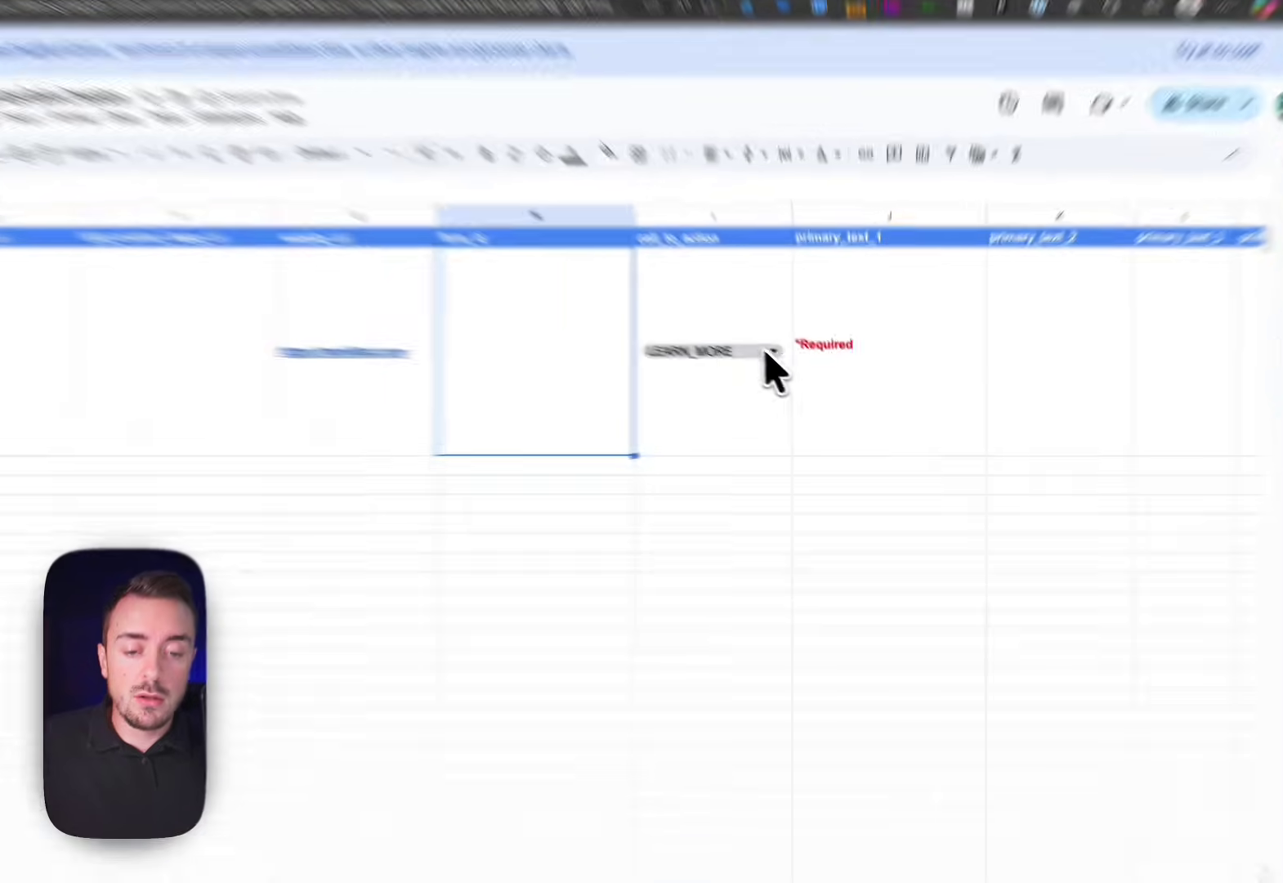
pyautogui.click(769, 352)
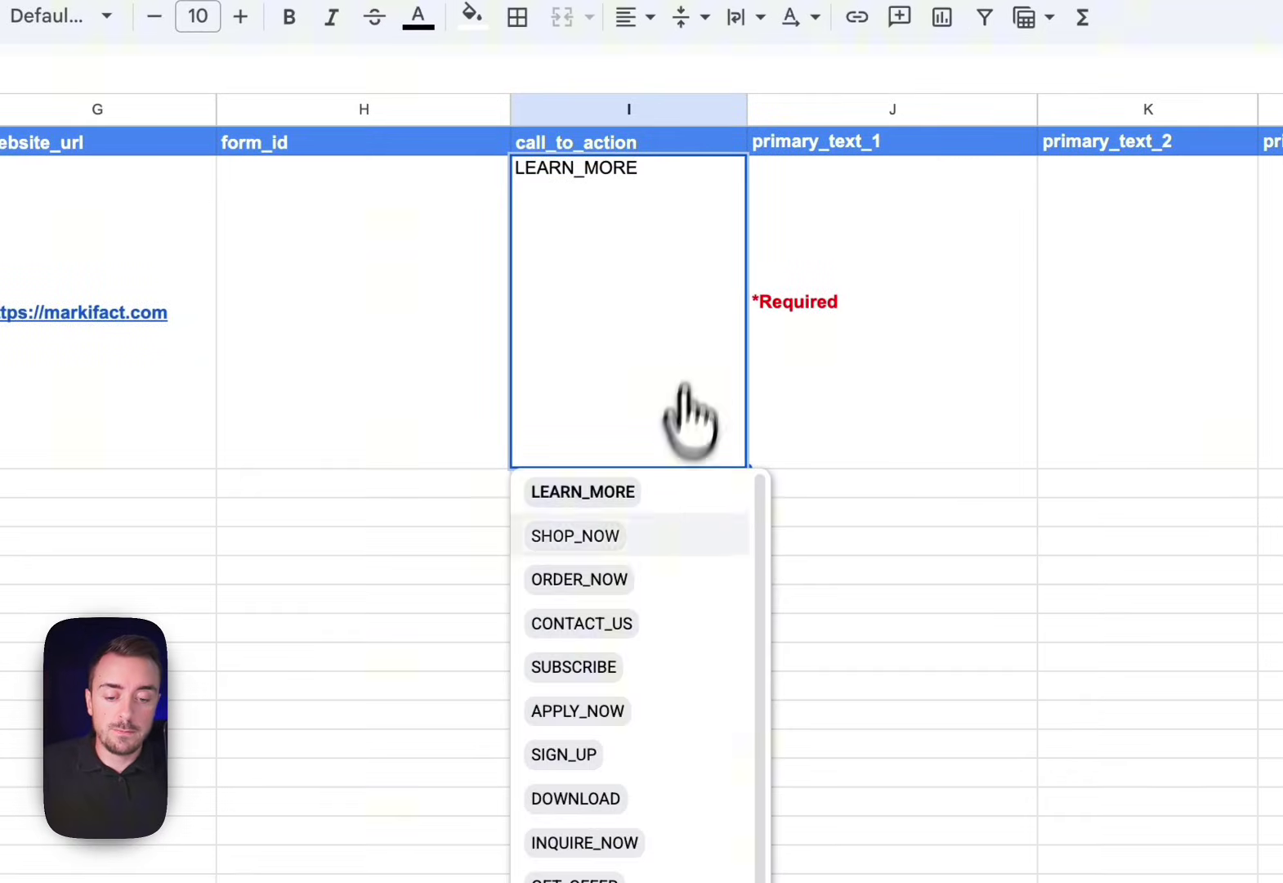
pyautogui.click(625, 577)
pyautogui.hscroll(8, 916, 400)
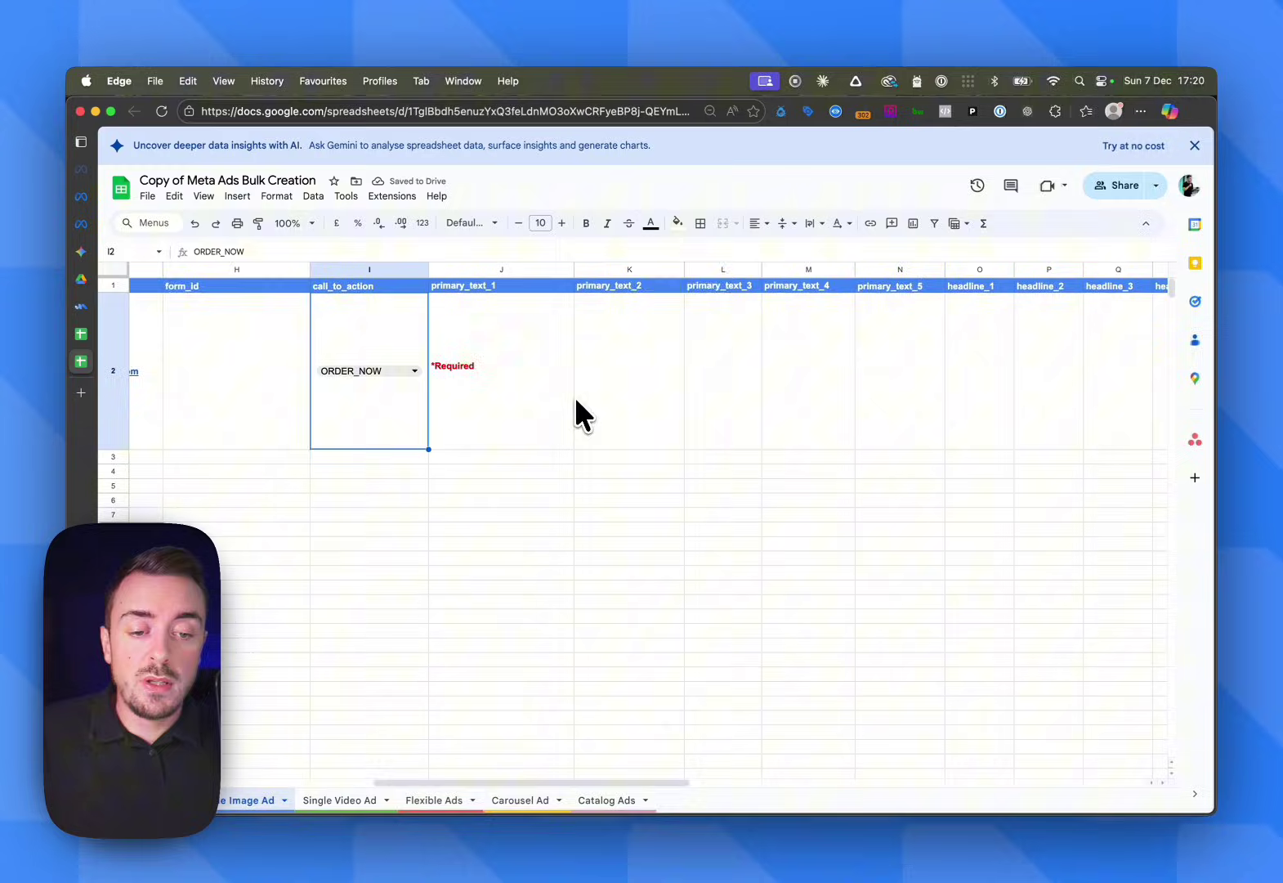
pyautogui.hscroll(4, 576, 409)
pyautogui.hscroll(-5, 850, 404)
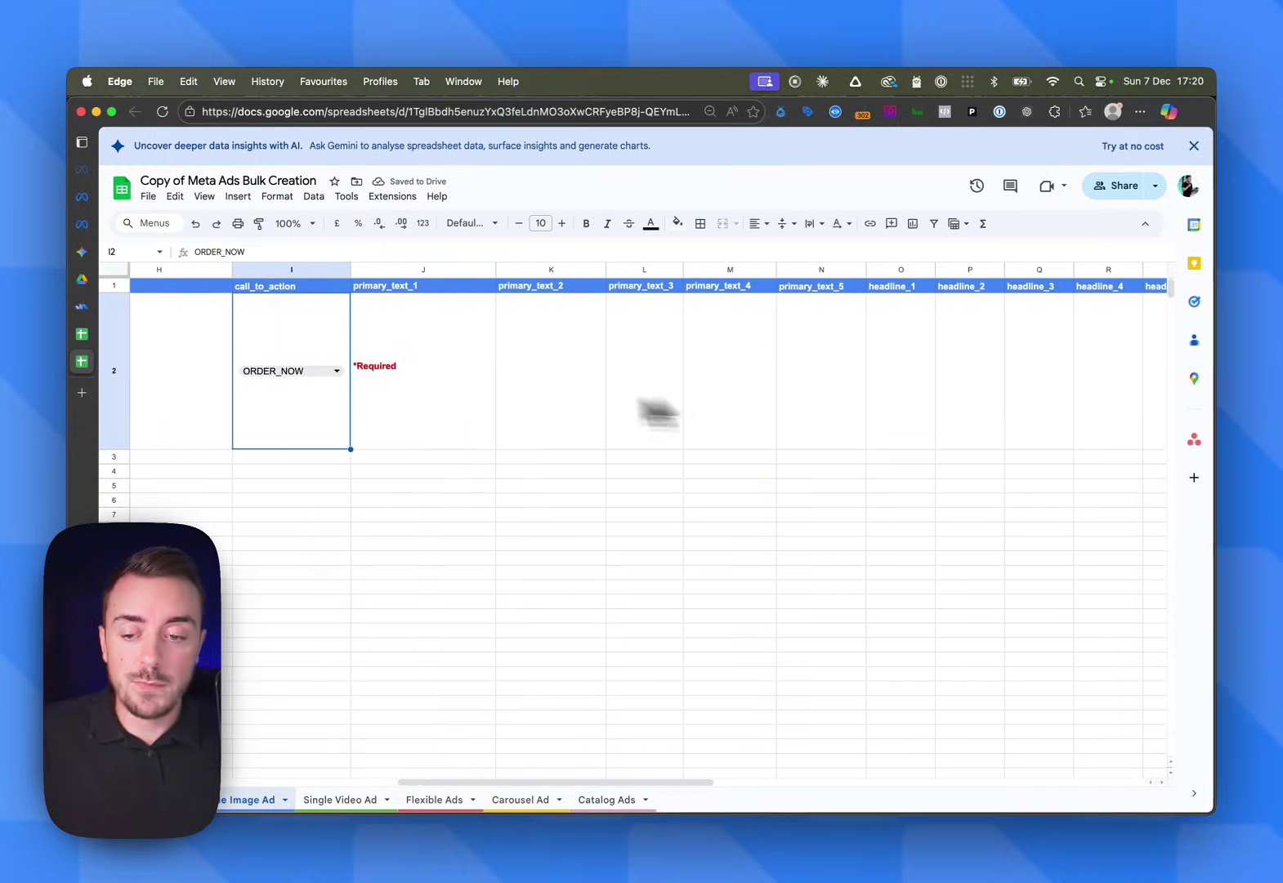
# Enter 'Ai automation for marketers' as primary_text_1 in J2, fixing the typo, and colour it black
pyautogui.click(435, 391)
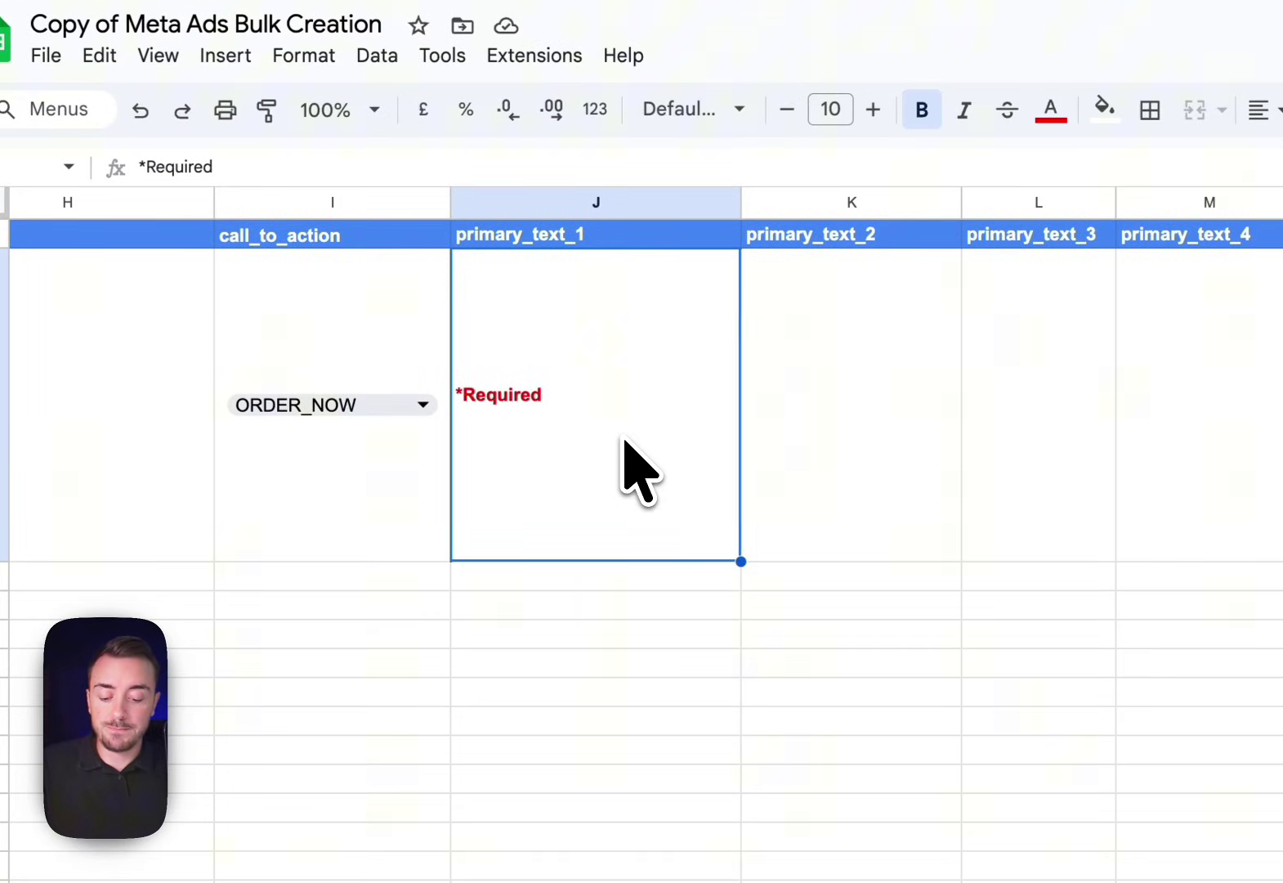
pyautogui.write('Ai mautomation')
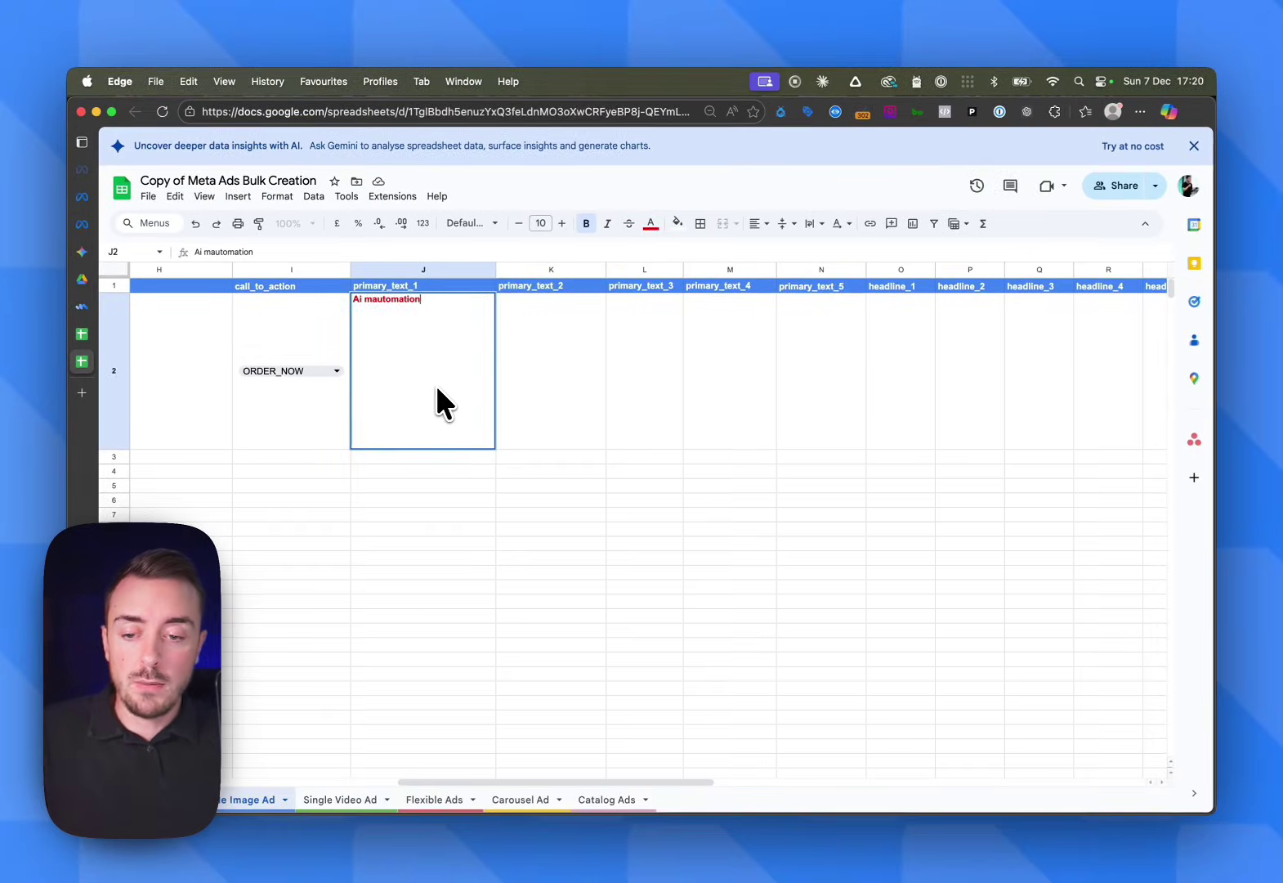
pyautogui.write(' for mark')
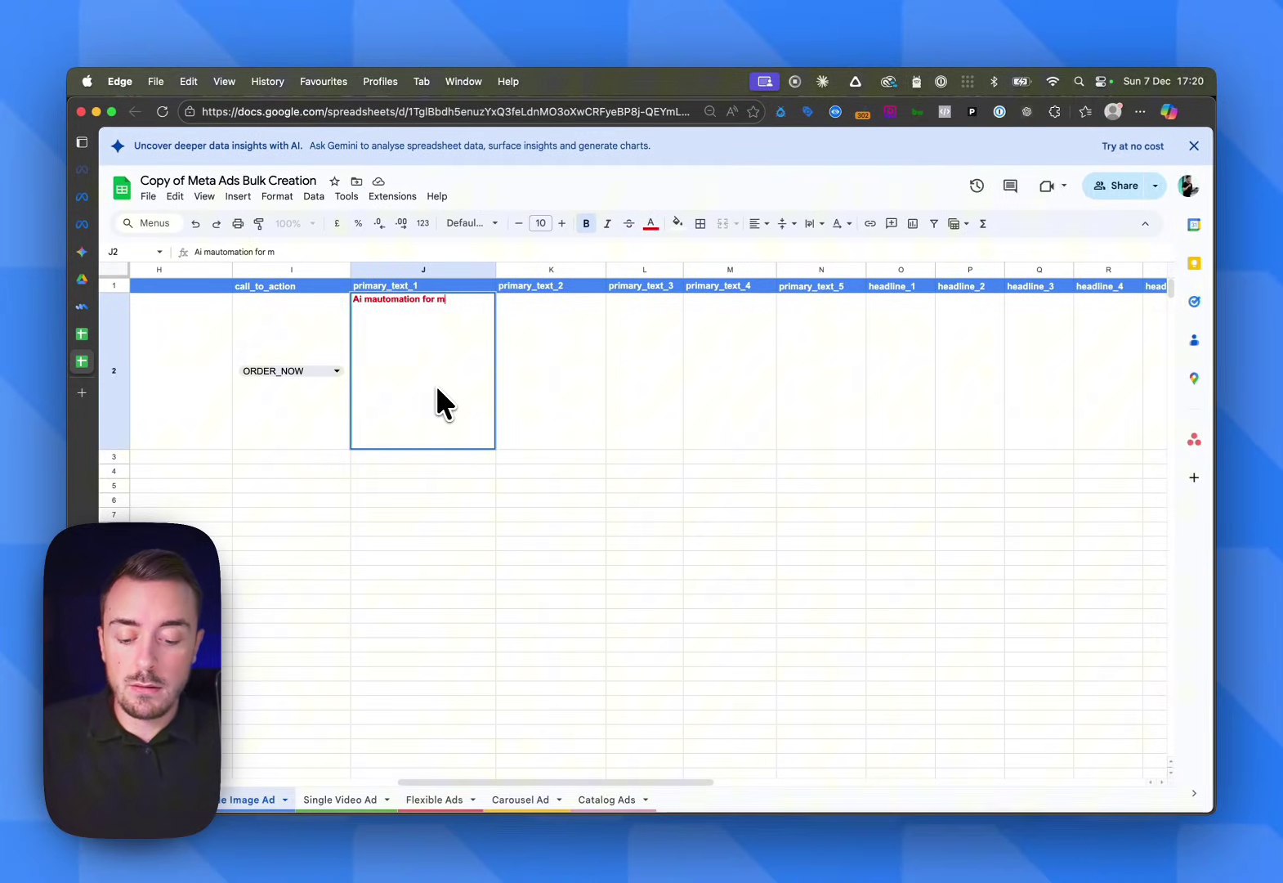
pyautogui.write('eters')
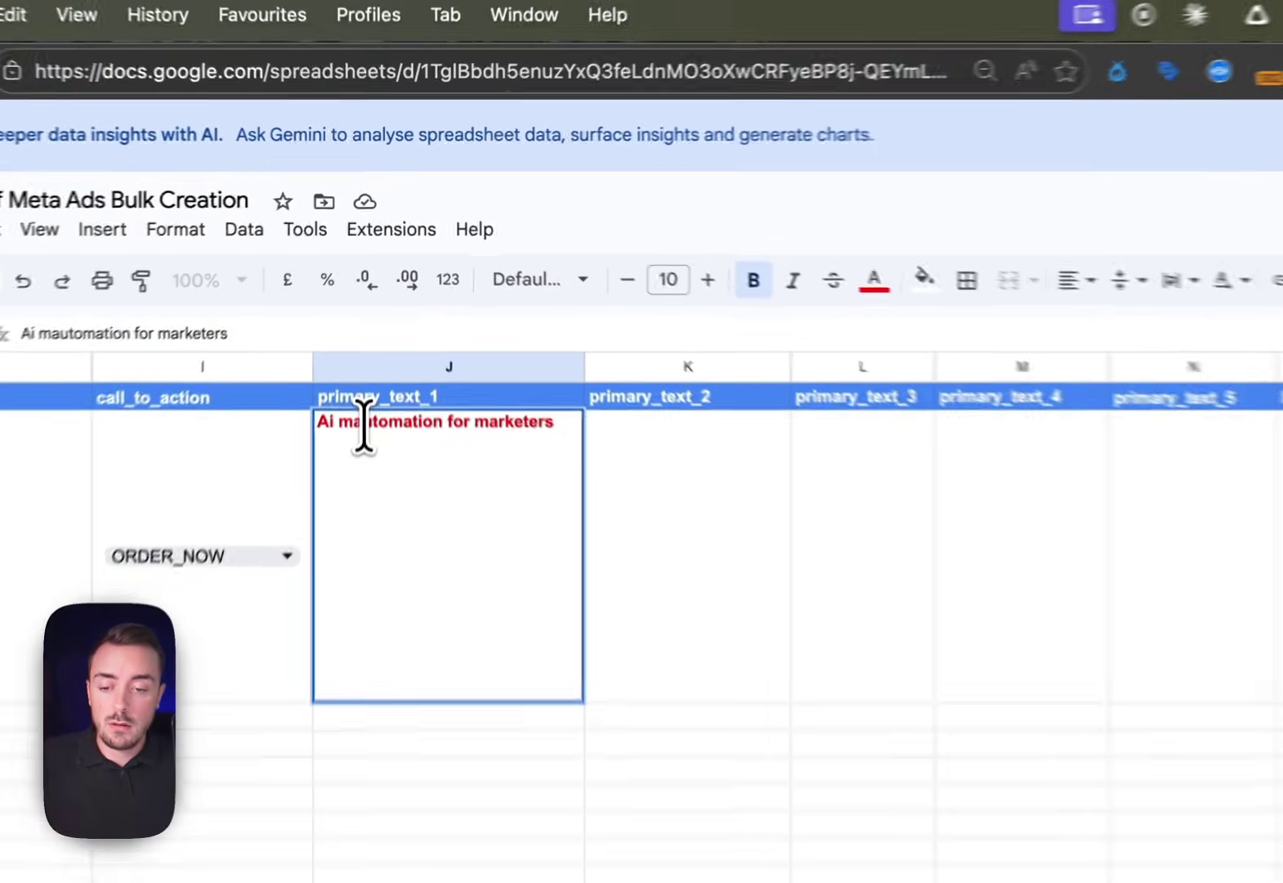
pyautogui.click(361, 445)
pyautogui.press('Left')
pyautogui.press('Right')
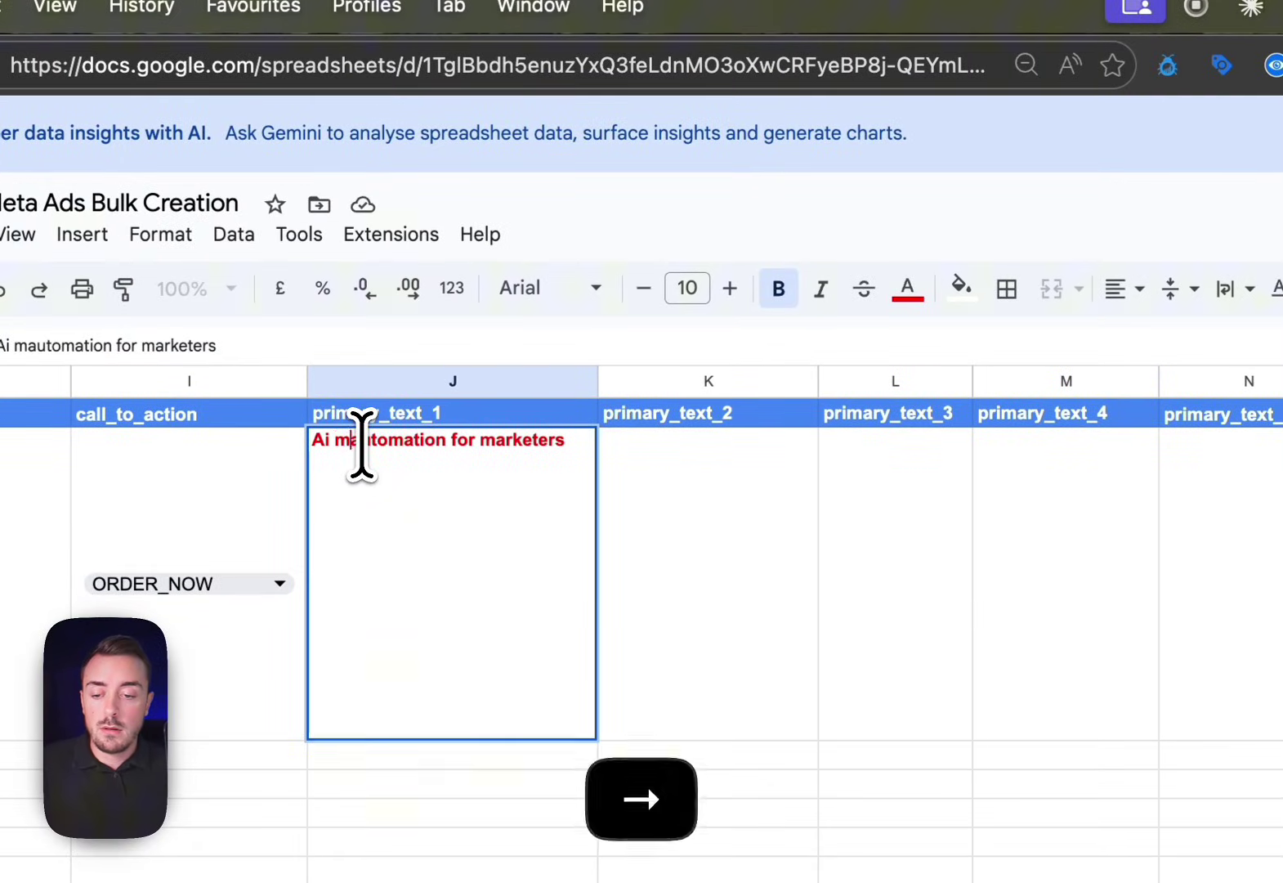
pyautogui.press('BackSpace')
pyautogui.click(609, 491)
pyautogui.click(561, 516)
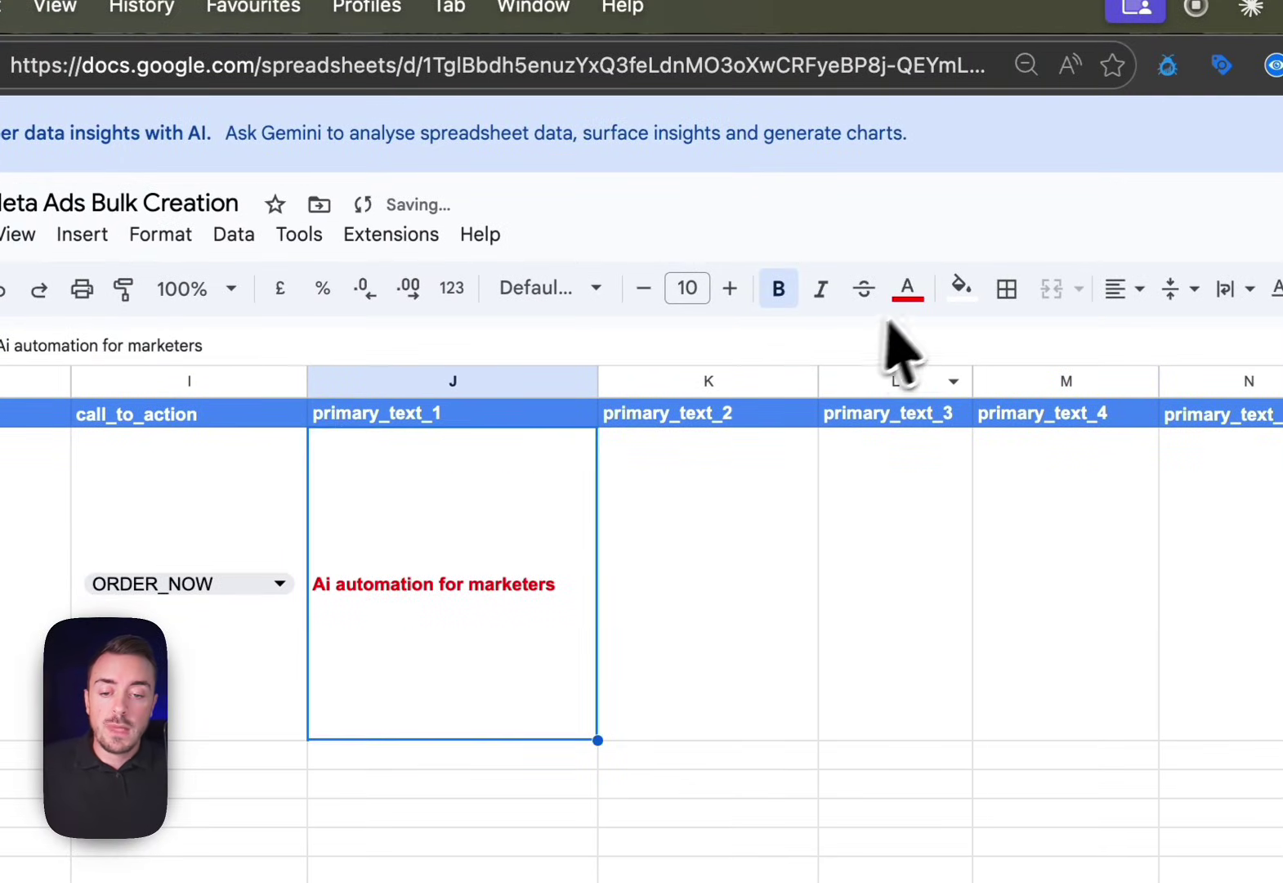
pyautogui.click(907, 288)
pyautogui.click(911, 381)
# Paste J2's text into primary_text_2 to primary_text_5 (K2:N2), then clear those cells again
pyautogui.click(748, 570)
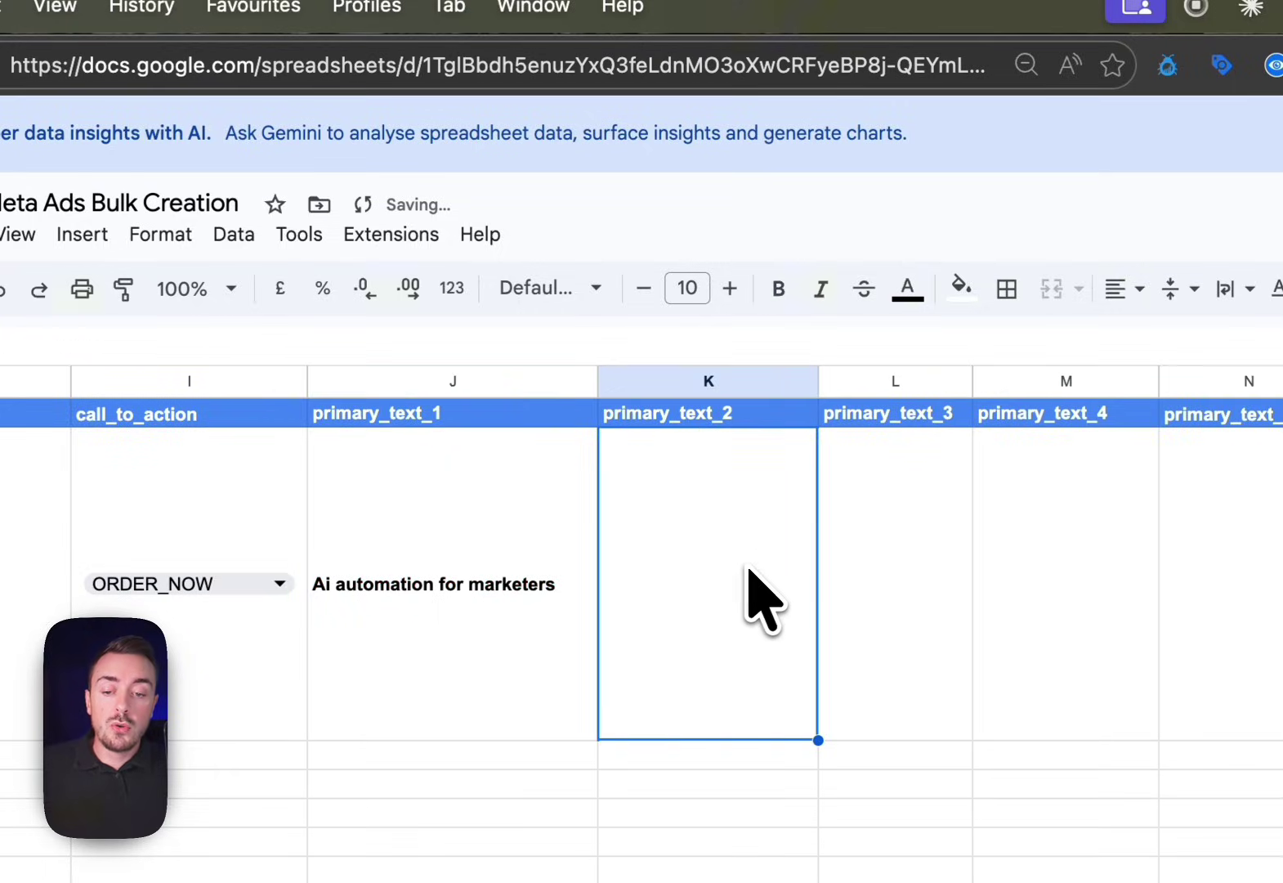
pyautogui.moveTo(720, 608); pyautogui.dragTo(1241, 607)
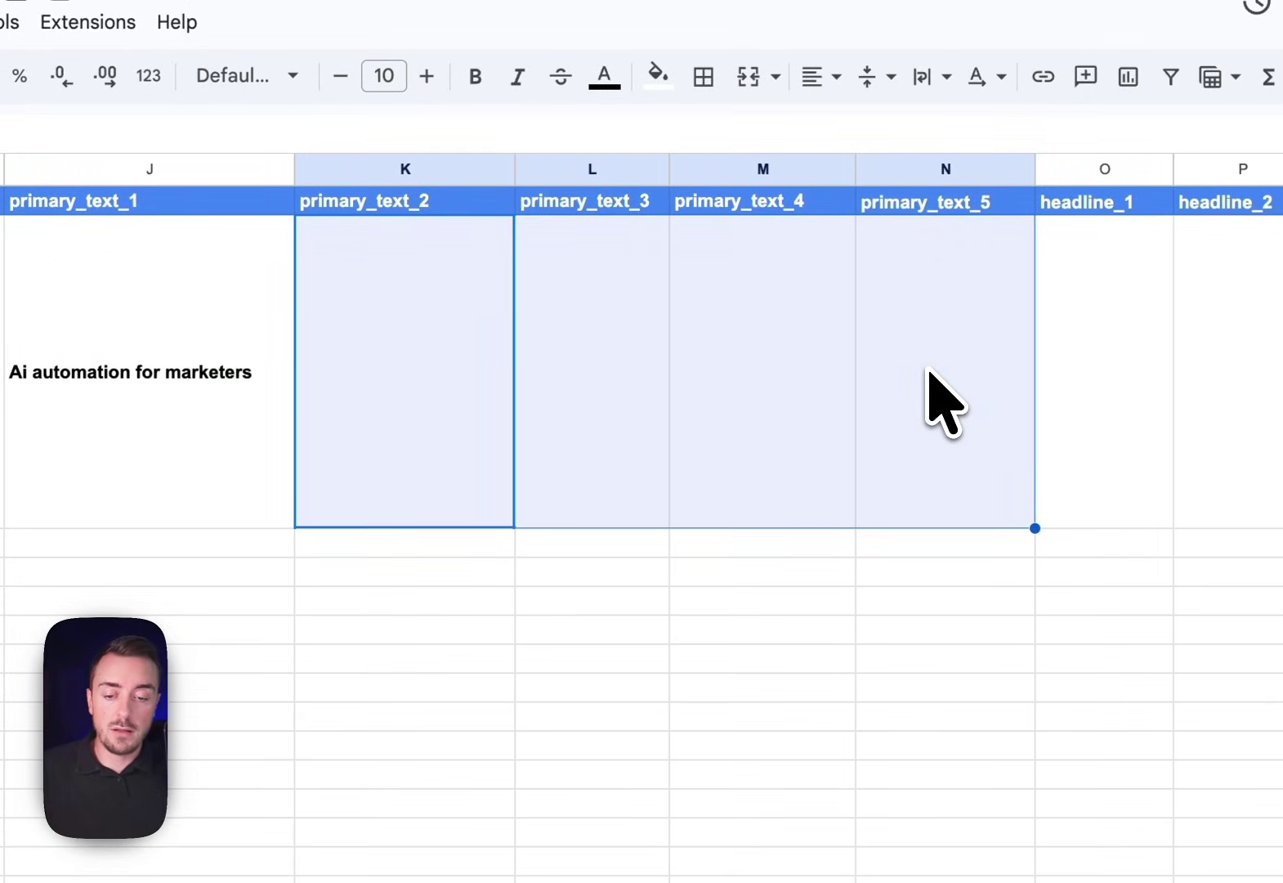
pyautogui.click(266, 511)
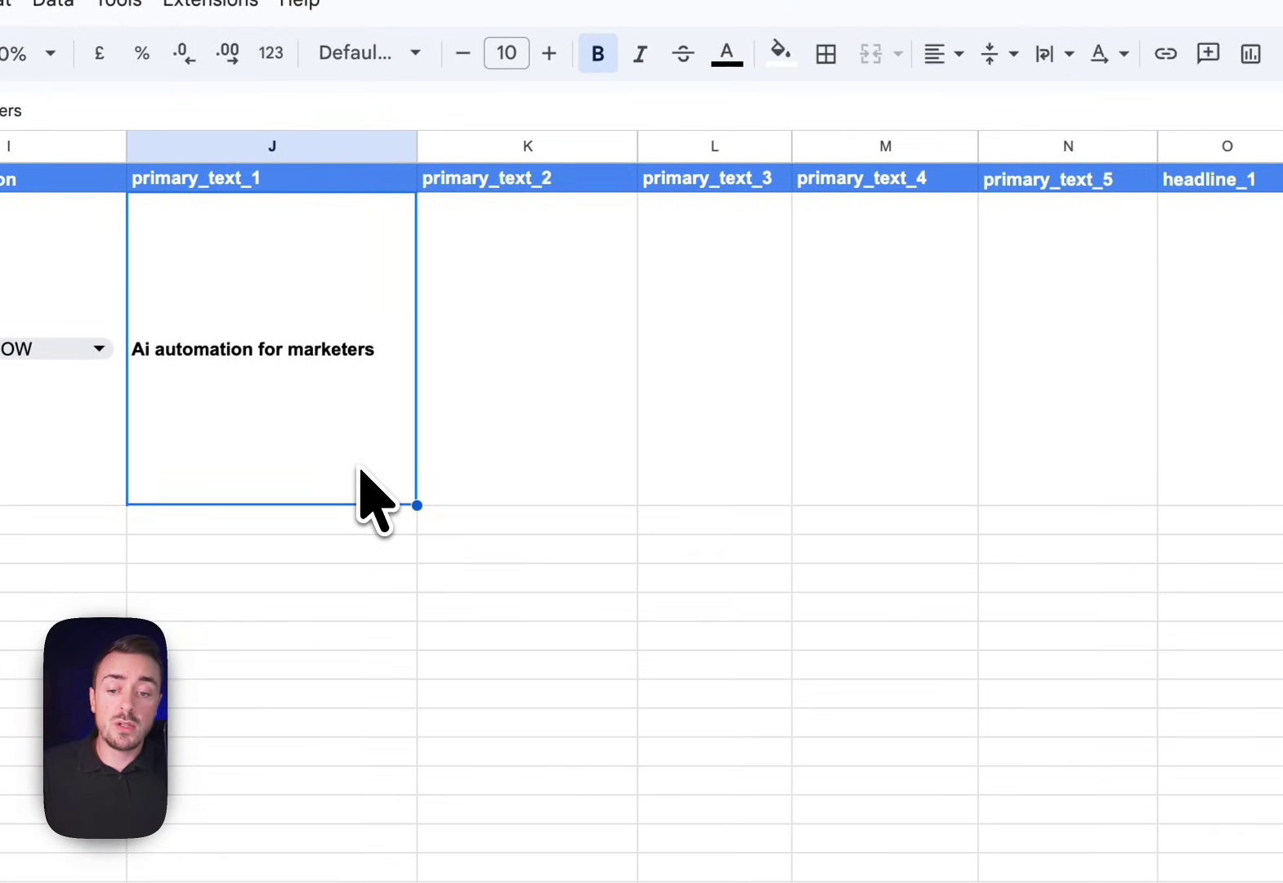
pyautogui.press('super+c')
pyautogui.click(535, 460)
pyautogui.press('super+v')
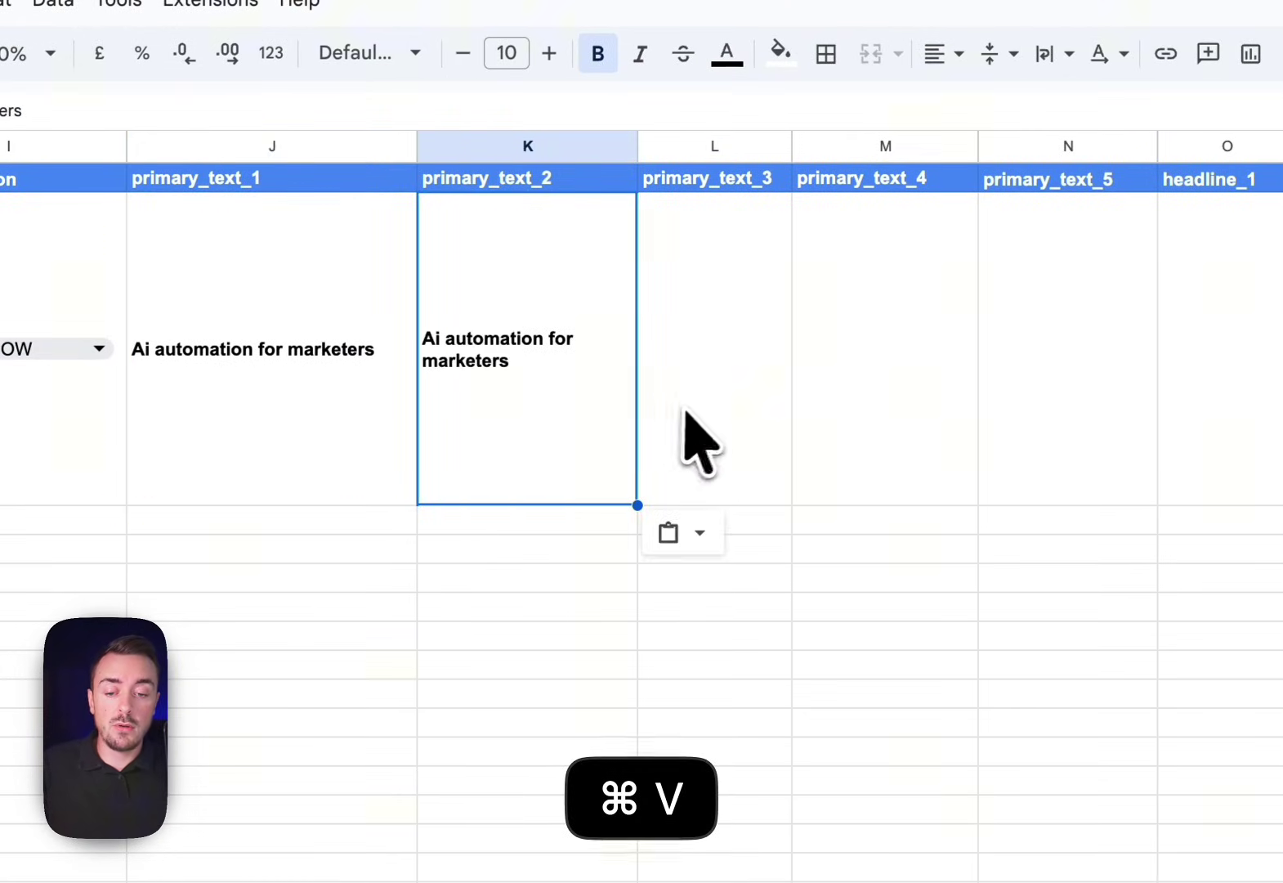
pyautogui.click(688, 438)
pyautogui.press('super+v')
pyautogui.click(908, 421)
pyautogui.press('super+v')
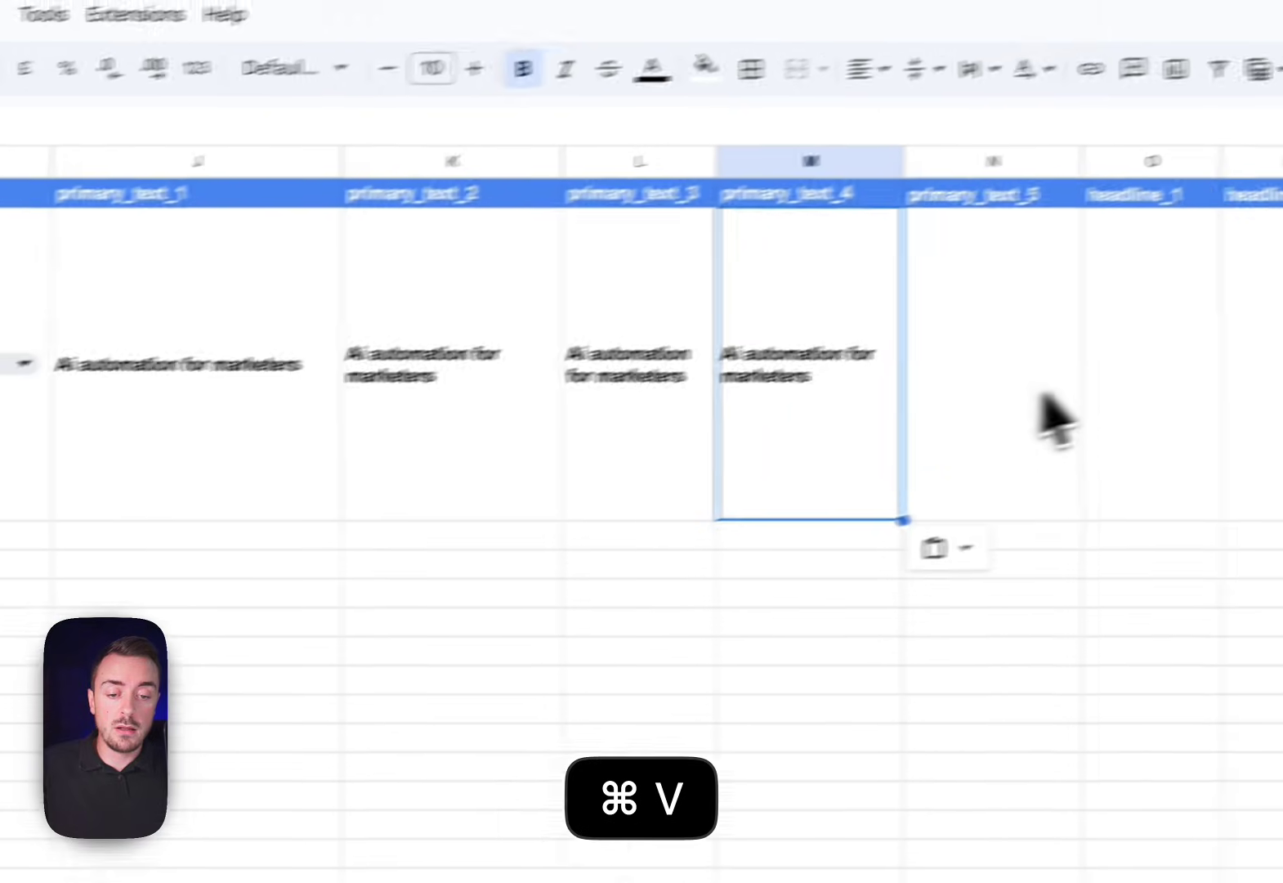
pyautogui.click(1053, 419)
pyautogui.press('super+v')
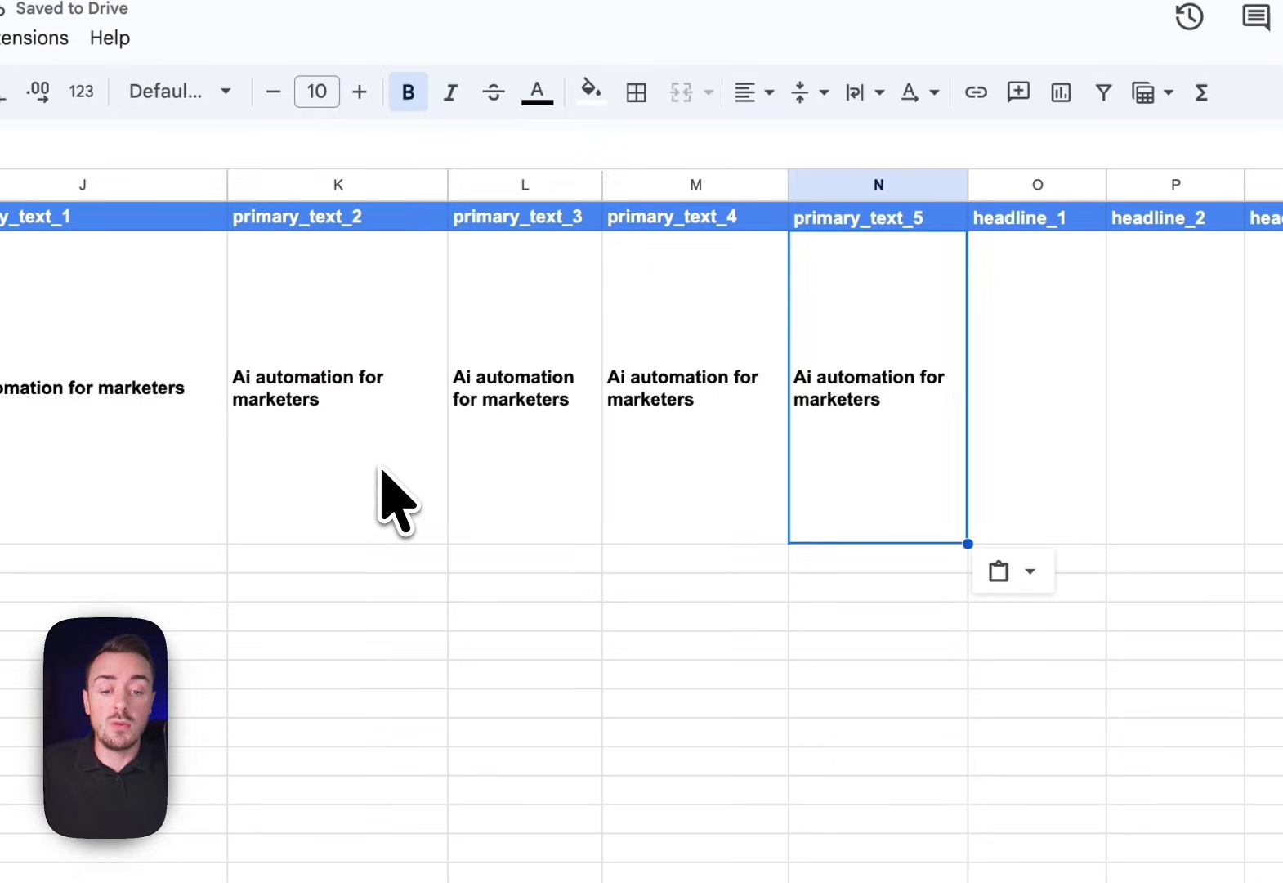
pyautogui.keyDown('shift'); pyautogui.click(381, 470); pyautogui.keyUp('shift')
pyautogui.press('BackSpace')
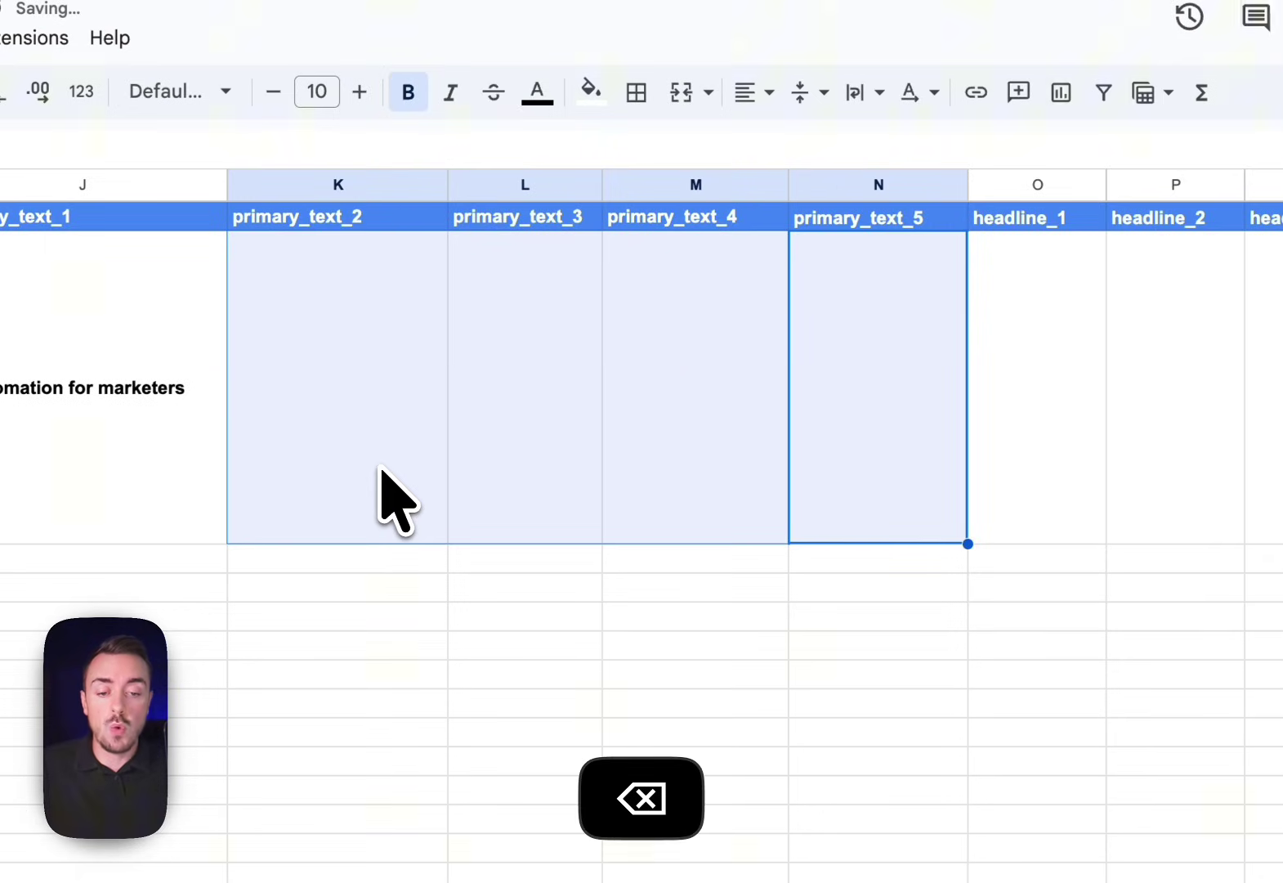
# Copy J2's text into headline_1 (O2) and description (T2)
pyautogui.hscroll(3, 381, 469)
pyautogui.click(447, 415)
pyautogui.press('super+c')
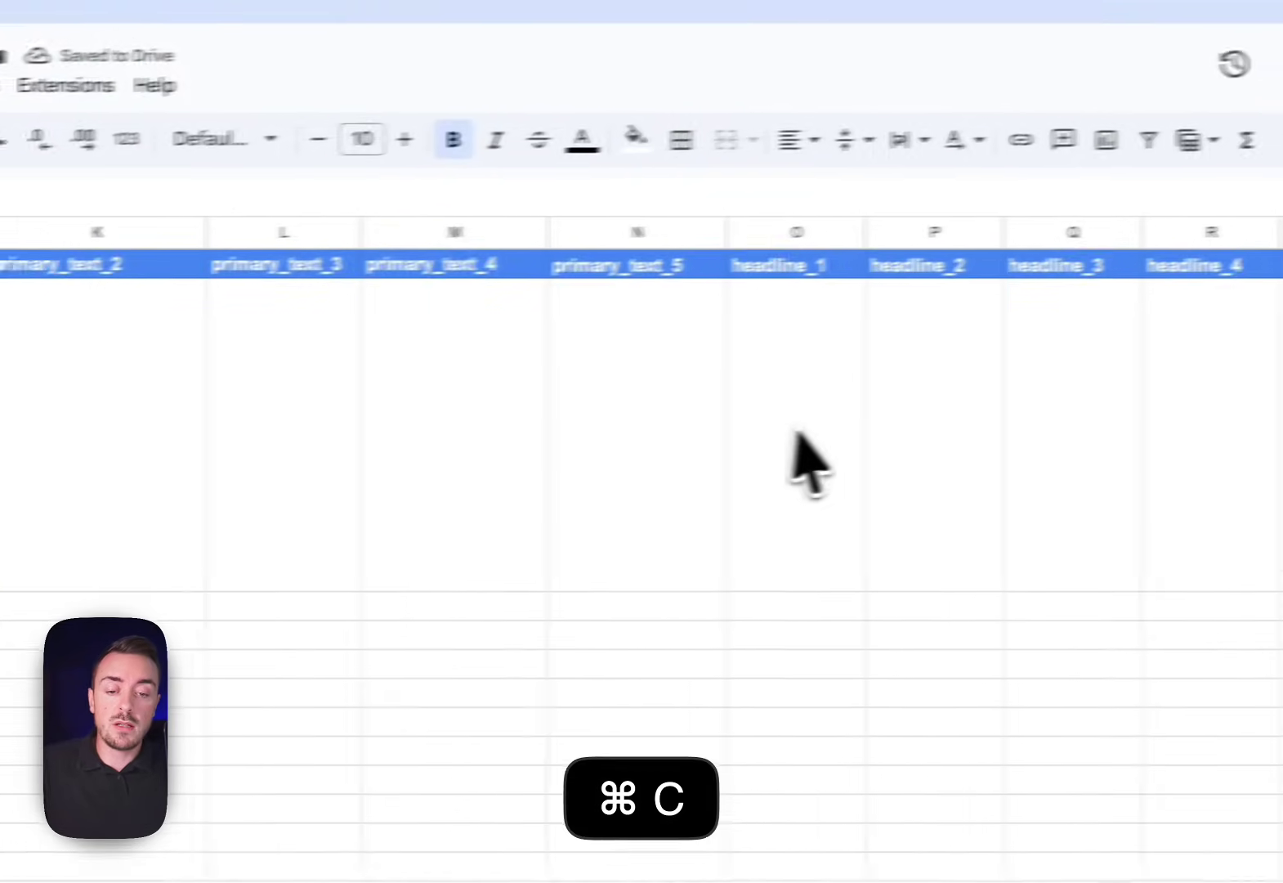
pyautogui.click(809, 462)
pyautogui.press('super+v')
pyautogui.hscroll(3, 825, 463)
pyautogui.click(1184, 443)
pyautogui.press('super+v')
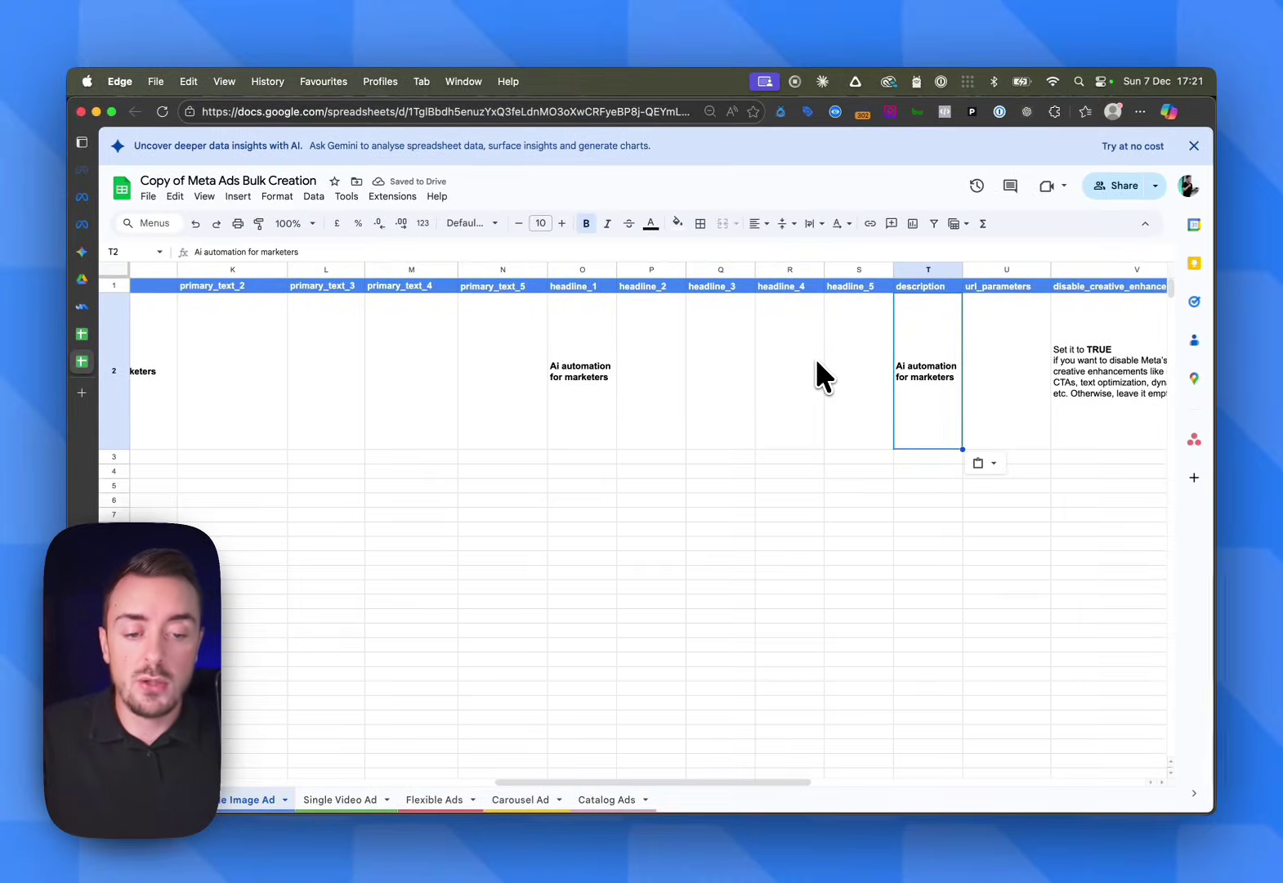
# Set disable_creative_enhancements in V2 to TRUE
pyautogui.hscroll(3, 816, 358)
pyautogui.click(974, 360)
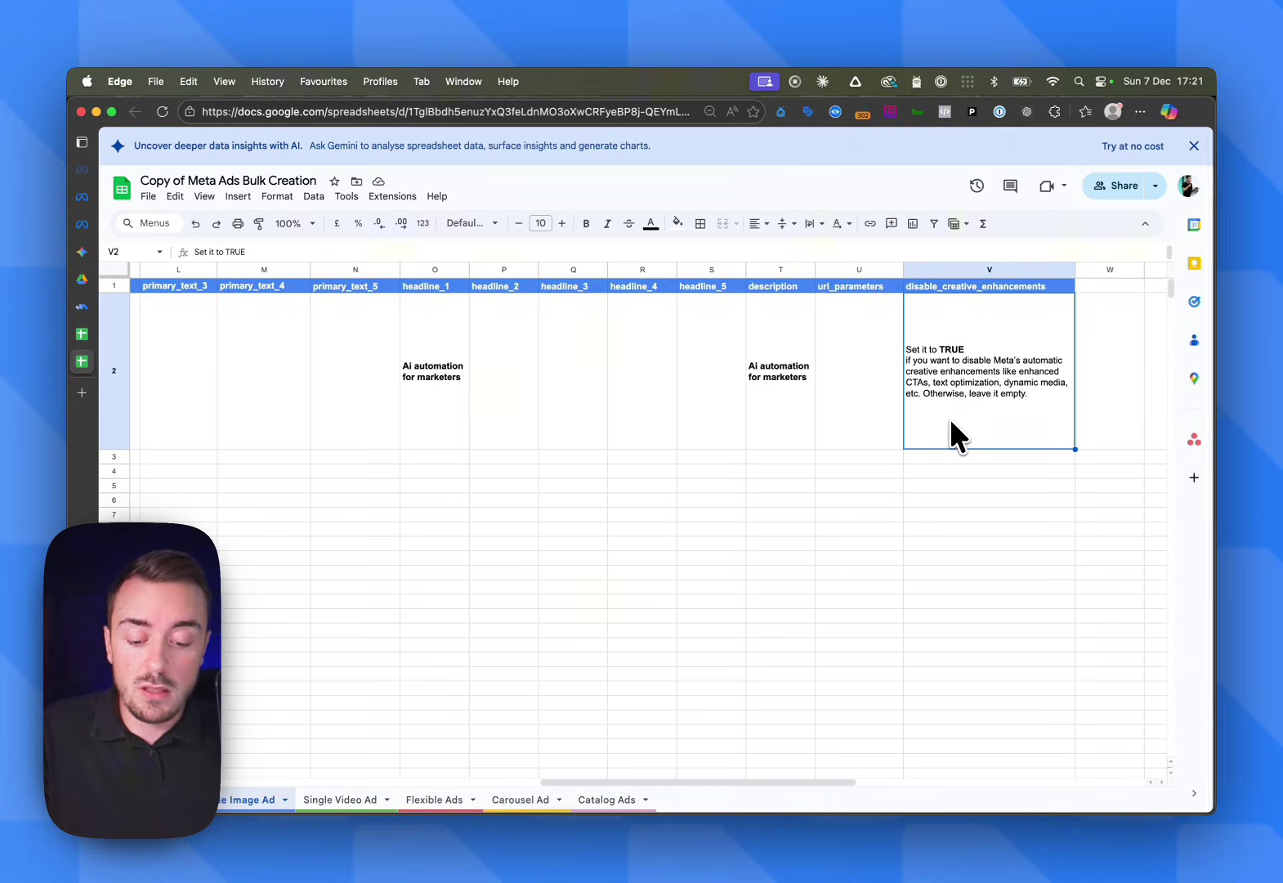
pyautogui.write('TRUE')
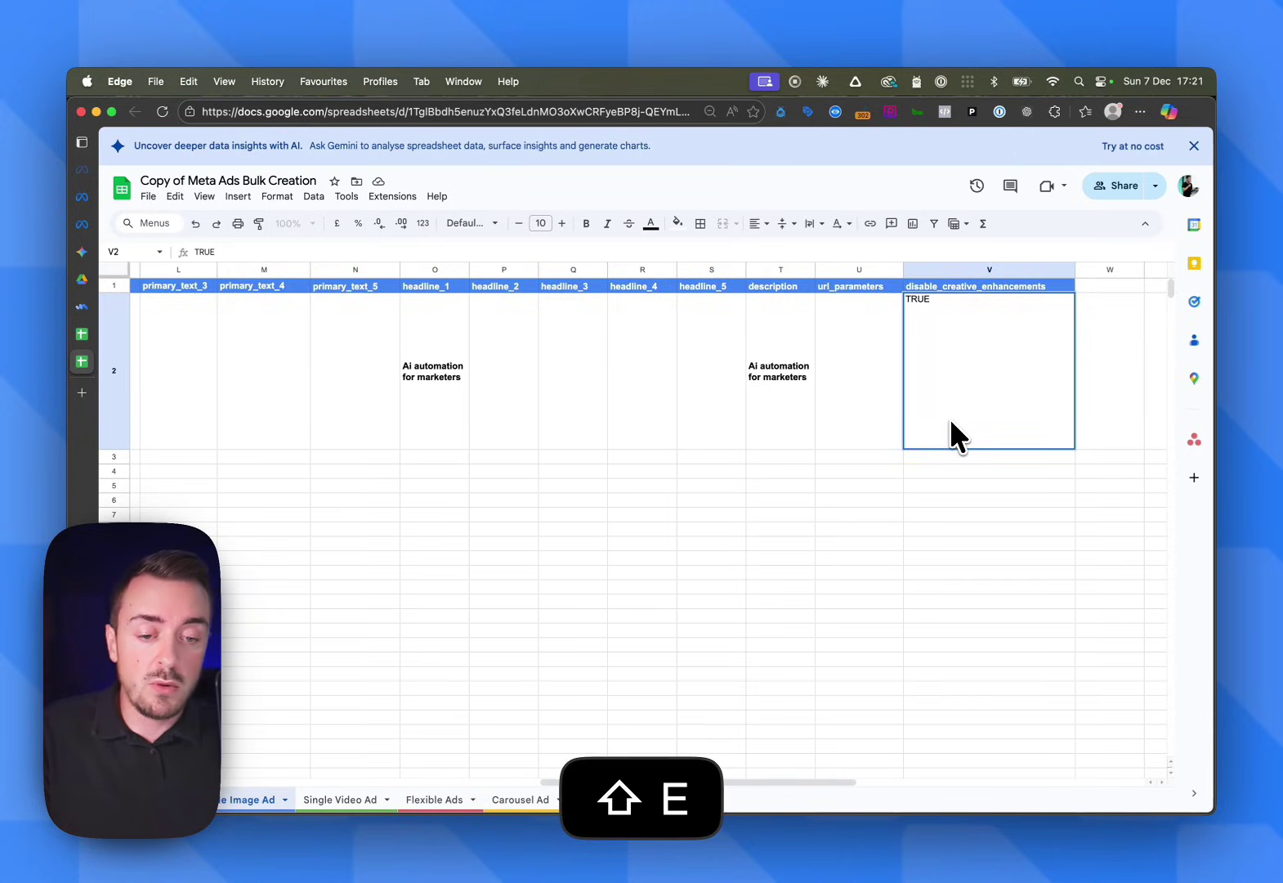
pyautogui.press('Return')
pyautogui.press('Up')
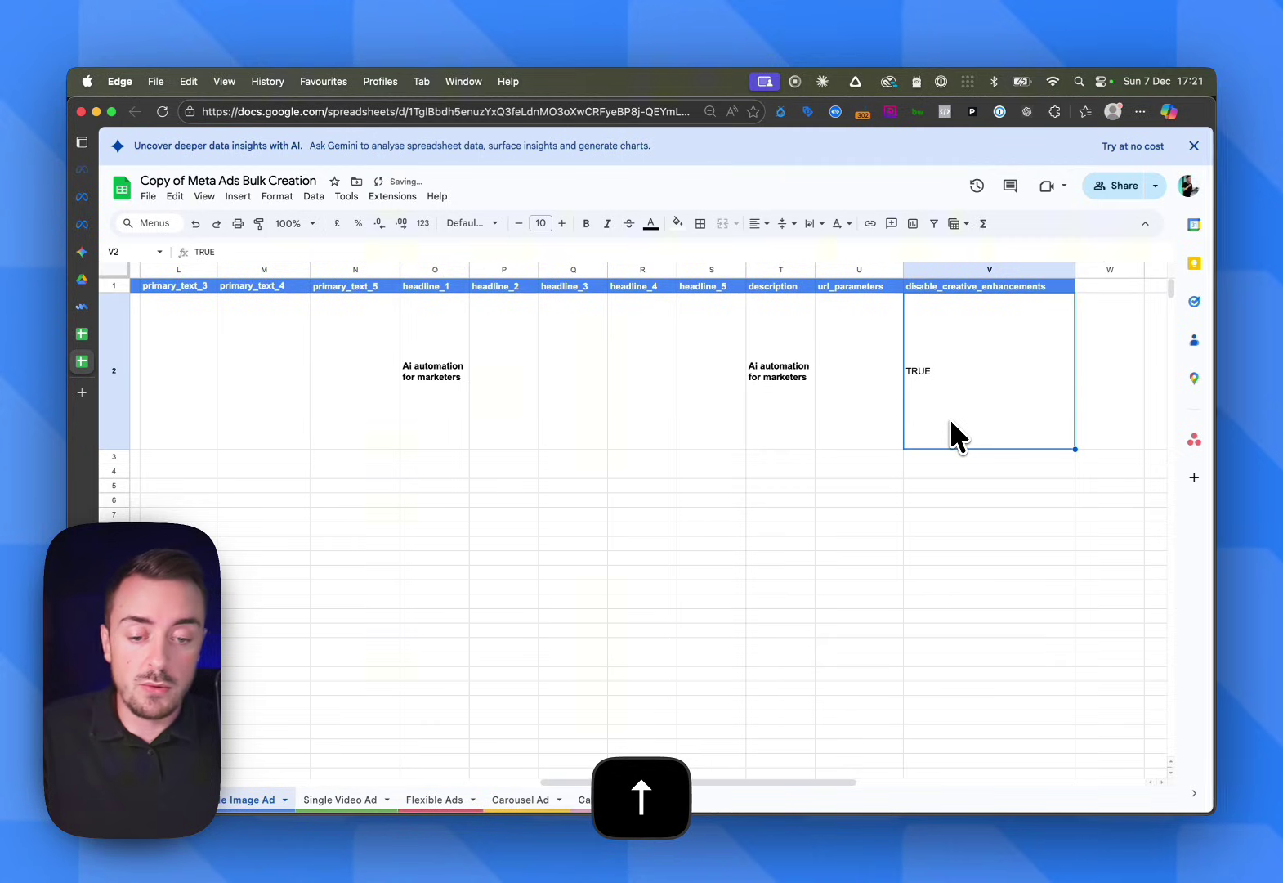
pyautogui.hscroll(-6, 703, 478)
pyautogui.hscroll(-8, 701, 479)
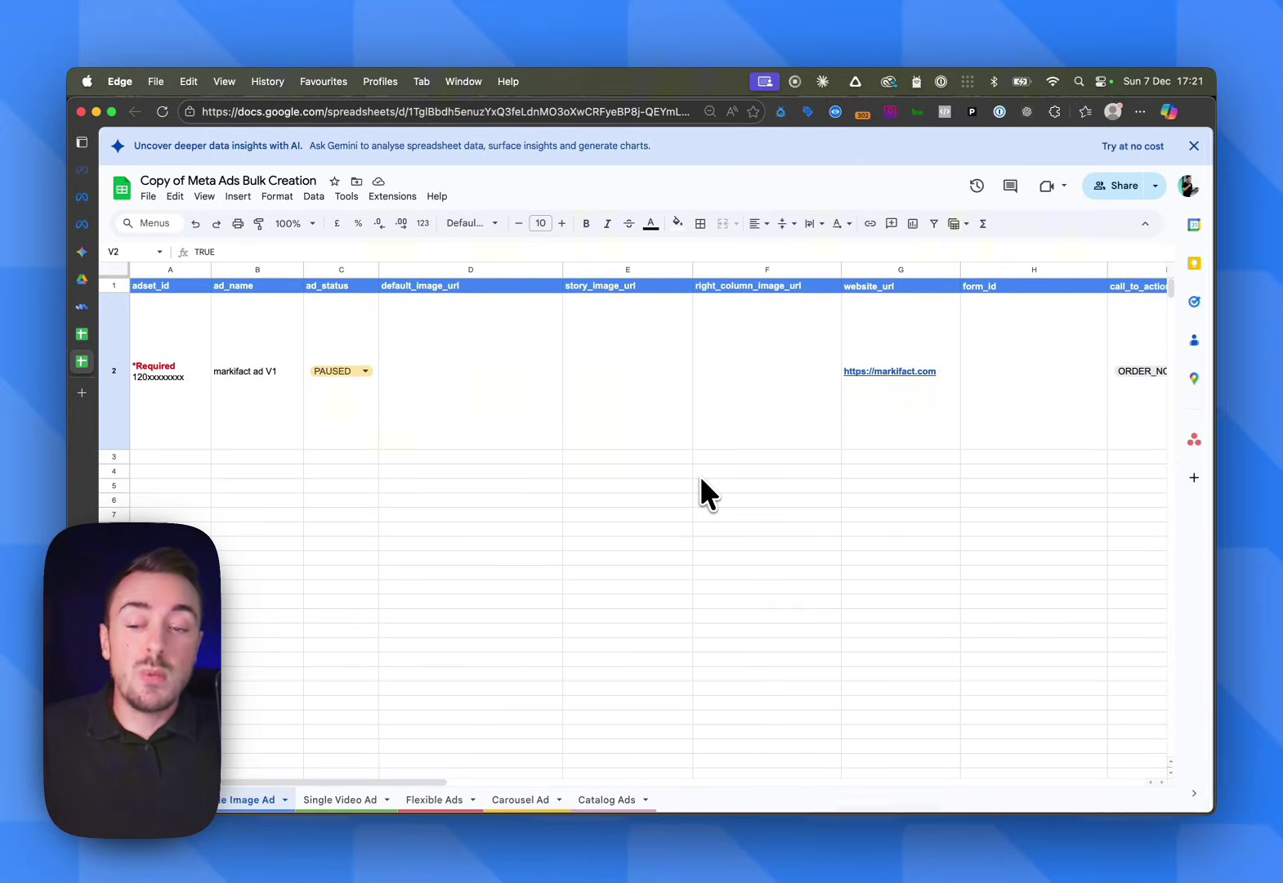
# Fill the empty image URL cells D2:F2 with light yellow
pyautogui.moveTo(726, 429); pyautogui.dragTo(552, 385)
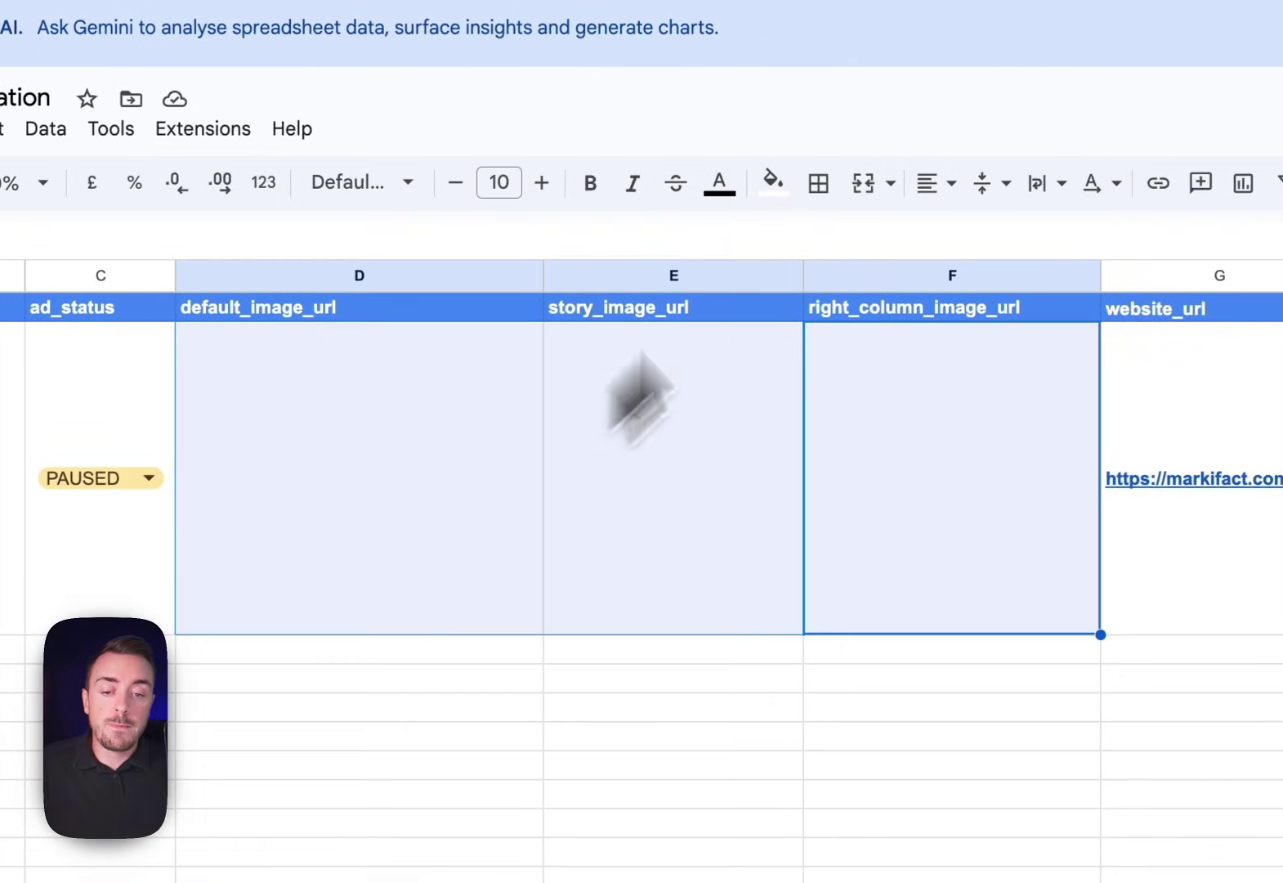
pyautogui.click(772, 181)
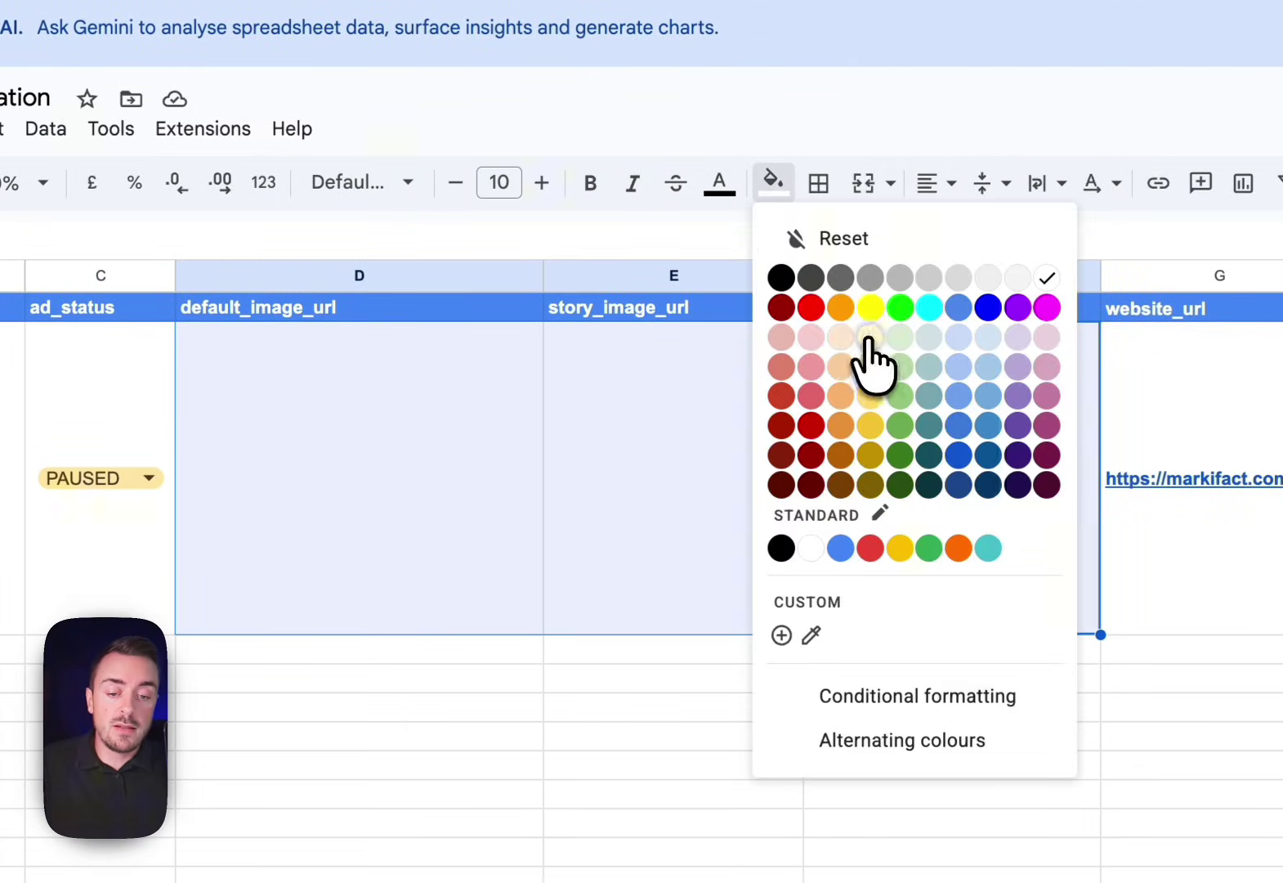
pyautogui.click(869, 337)
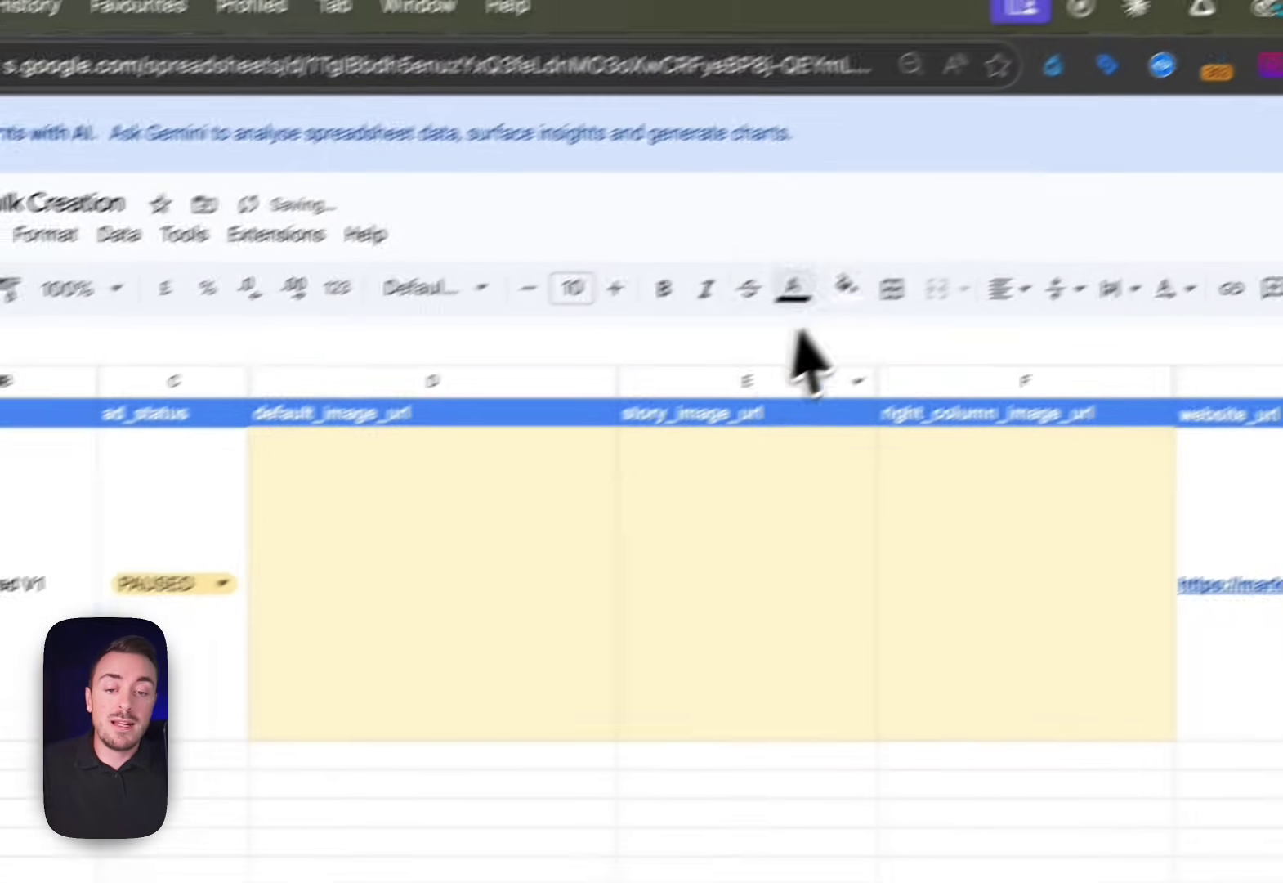
pyautogui.click(773, 181)
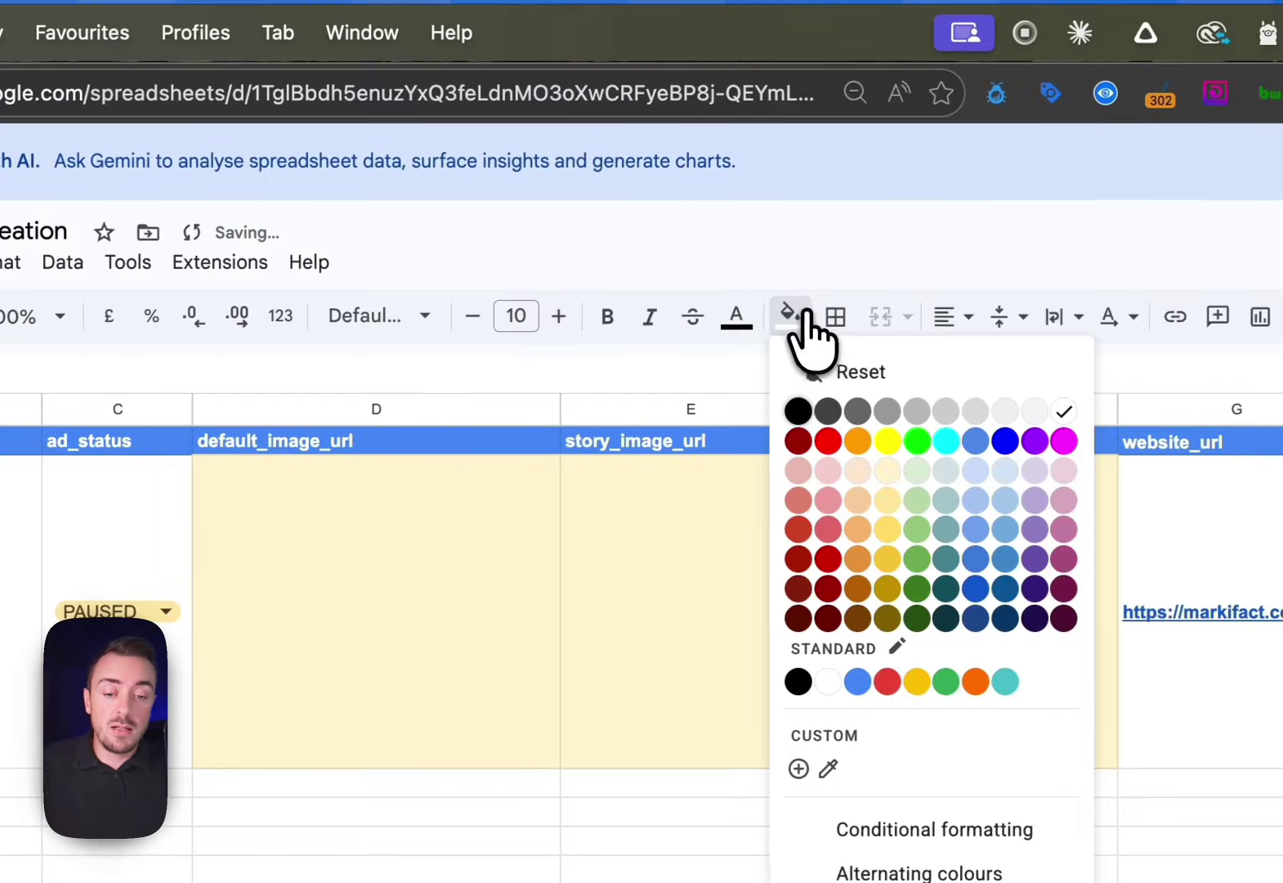
pyautogui.click(888, 471)
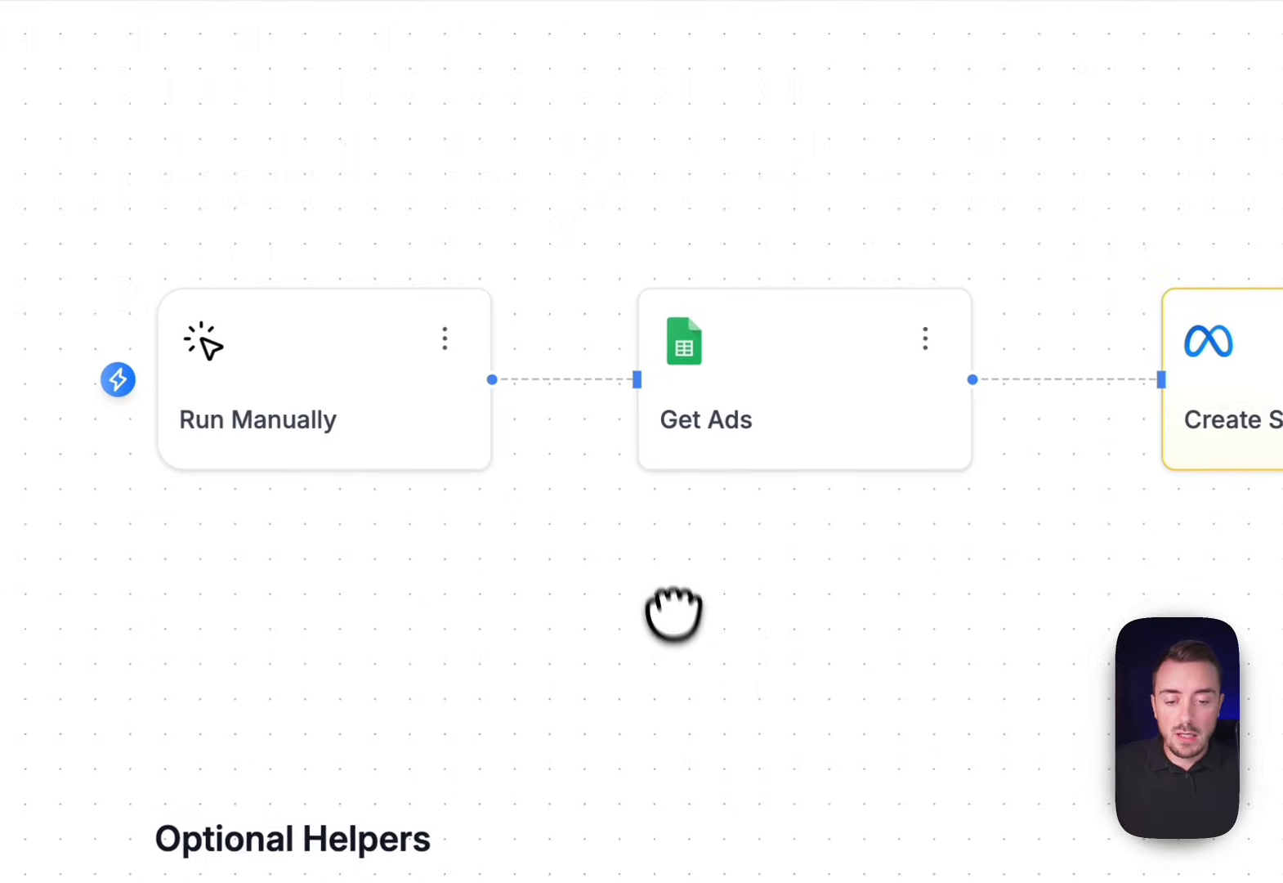
# Pan the Markifact canvas to look over the Optional Helpers branches and their section text
pyautogui.moveTo(673, 613); pyautogui.dragTo(630, 249)
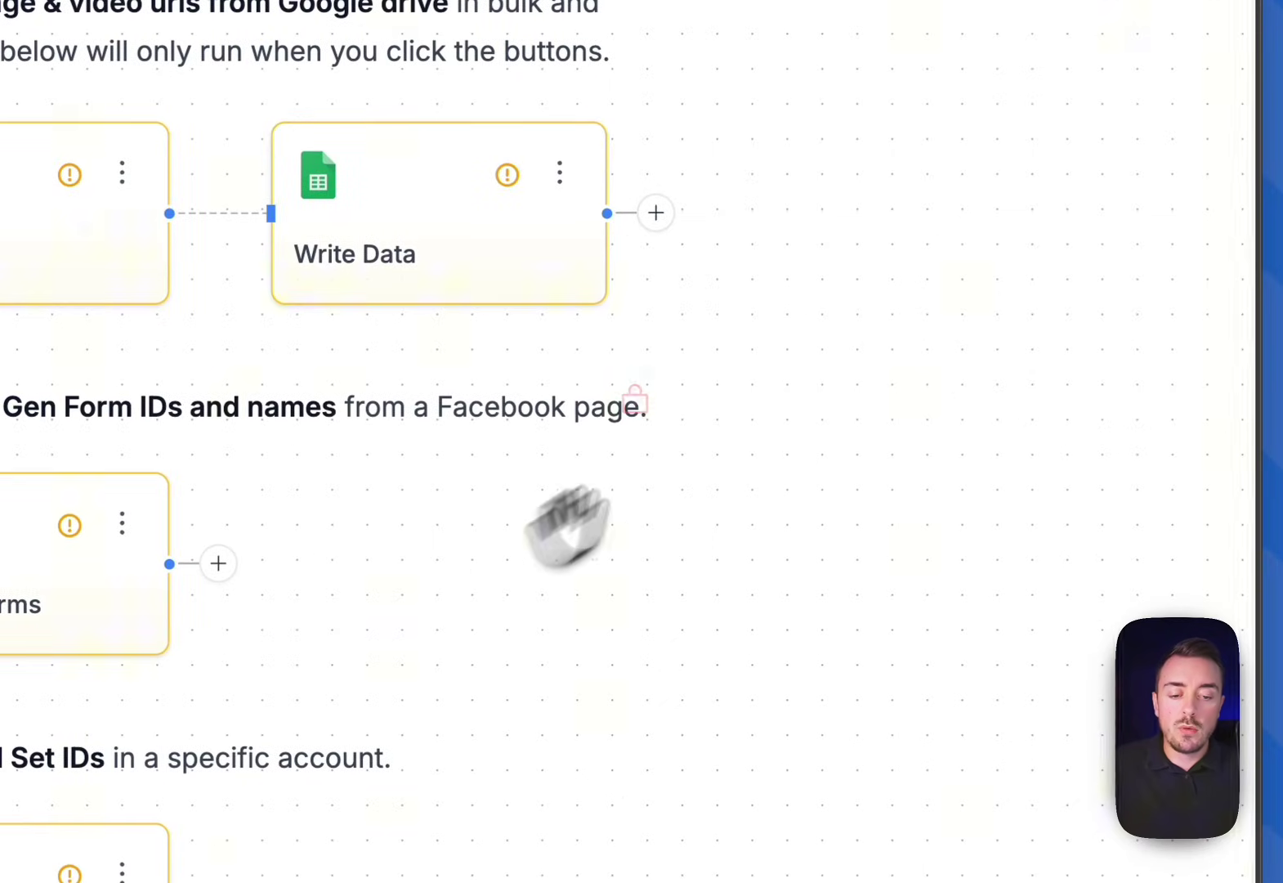
pyautogui.moveTo(856, 251); pyautogui.dragTo(905, 404)
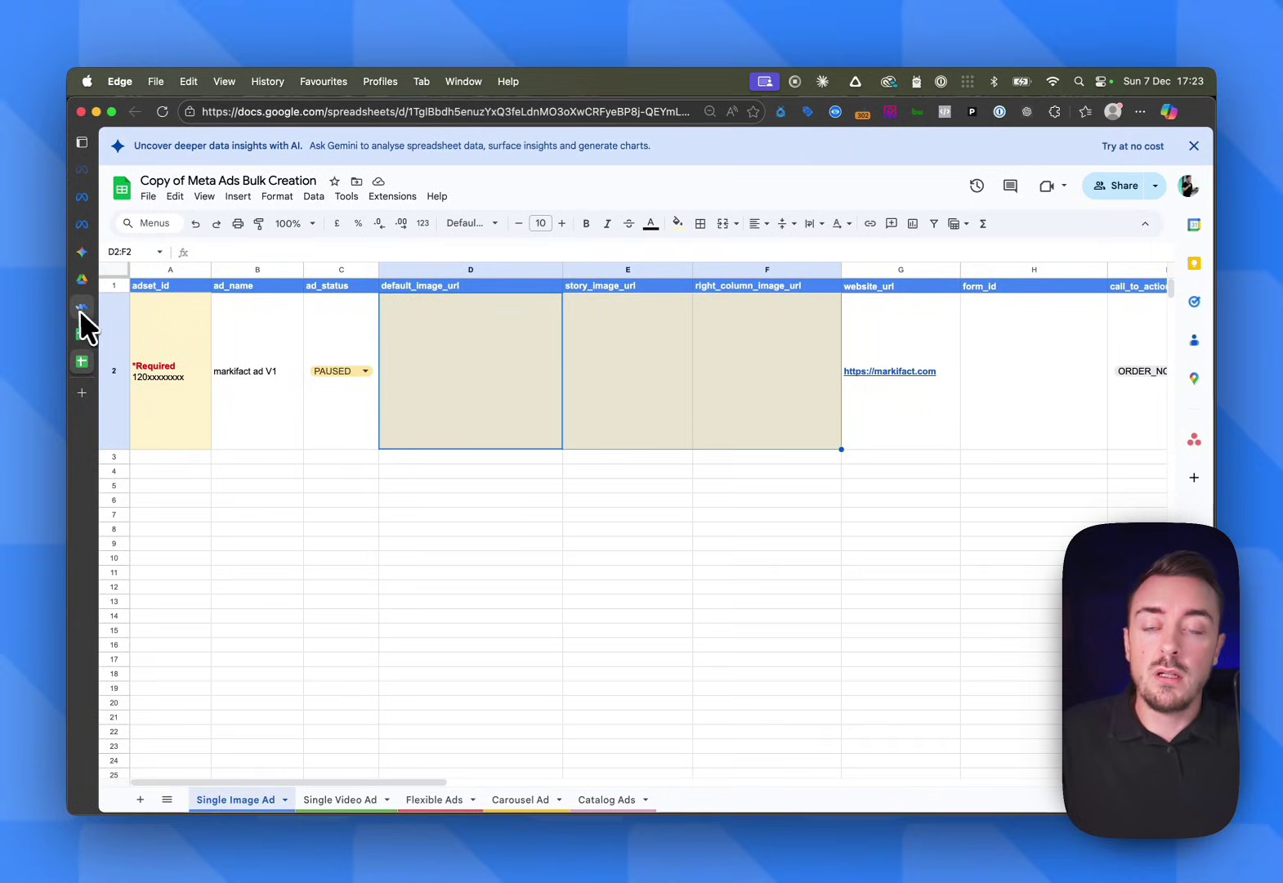
# Look over the ad images in the Meta Bulk Uploader Drive folder, then return to the Markifact workflow
pyautogui.click(76, 282)
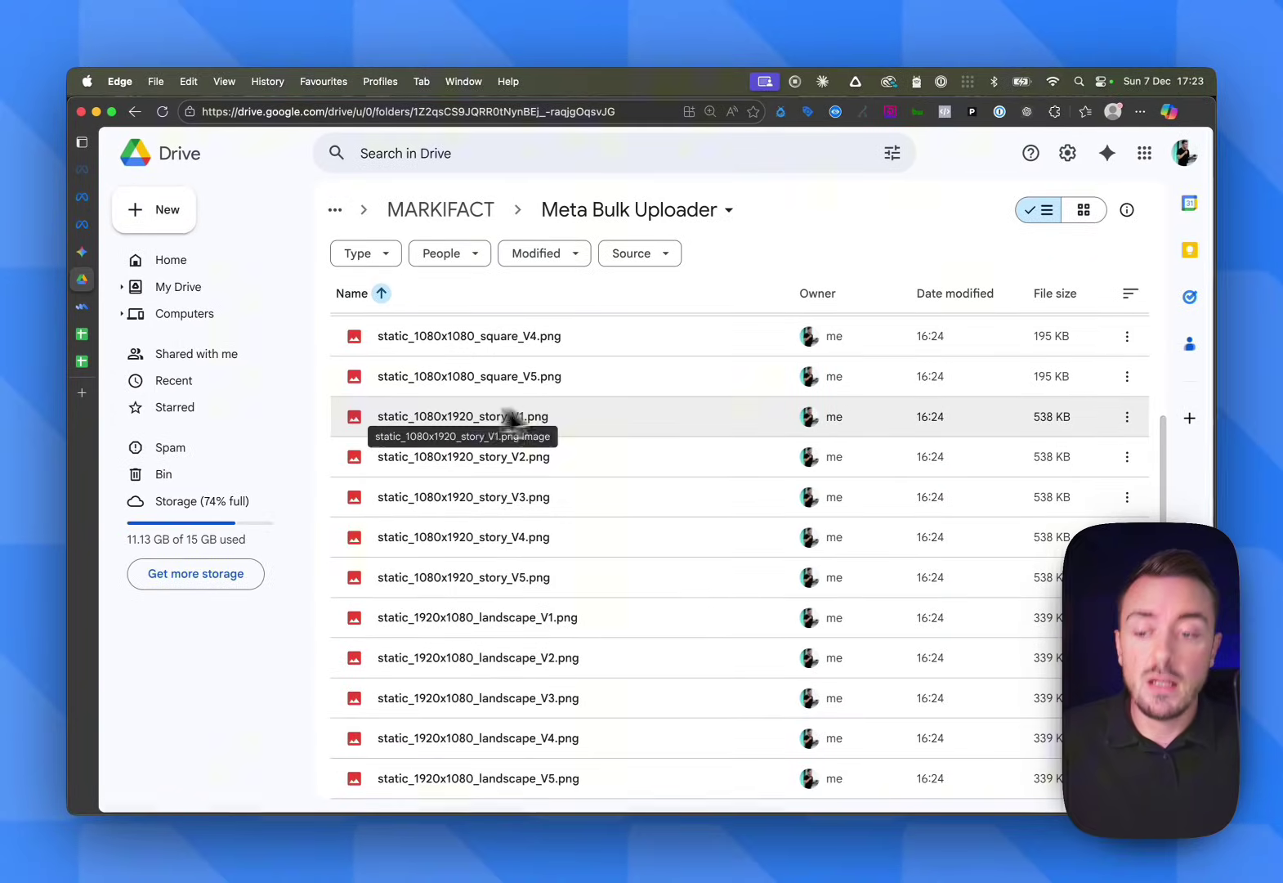
pyautogui.moveTo(83, 314)
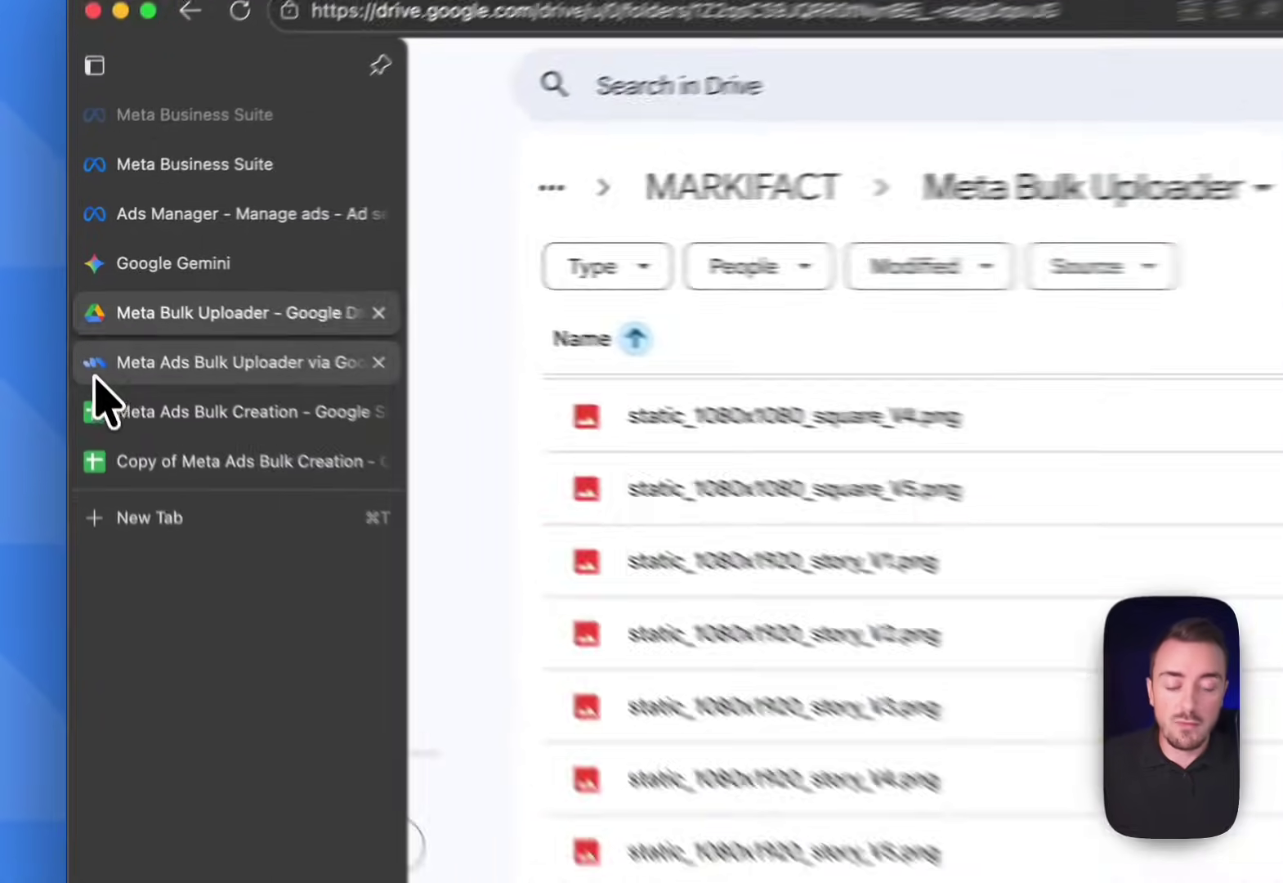
pyautogui.click(95, 371)
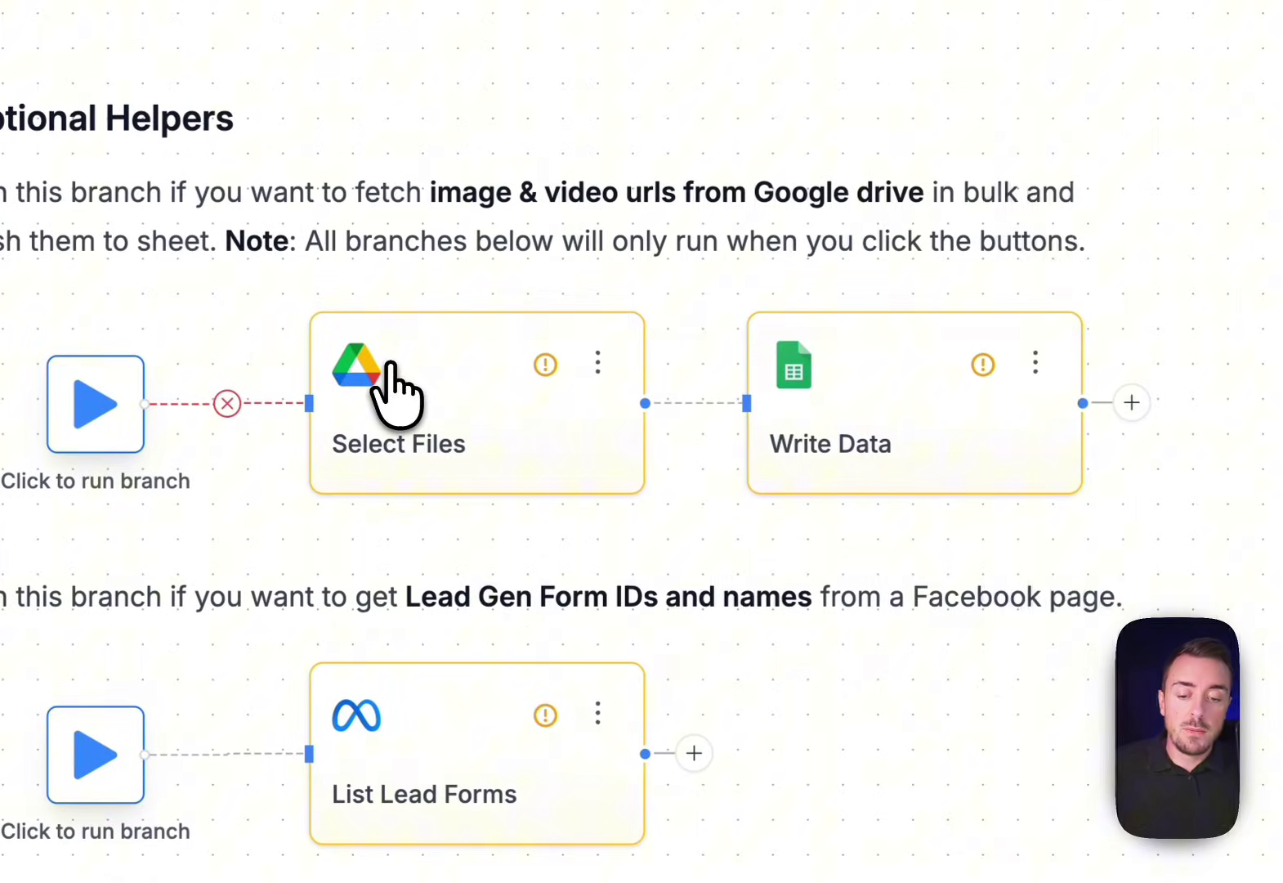
# In the Select Files node, choose an image from the Meta Bulk Uploader folder in the Drive picker
pyautogui.click(396, 388)
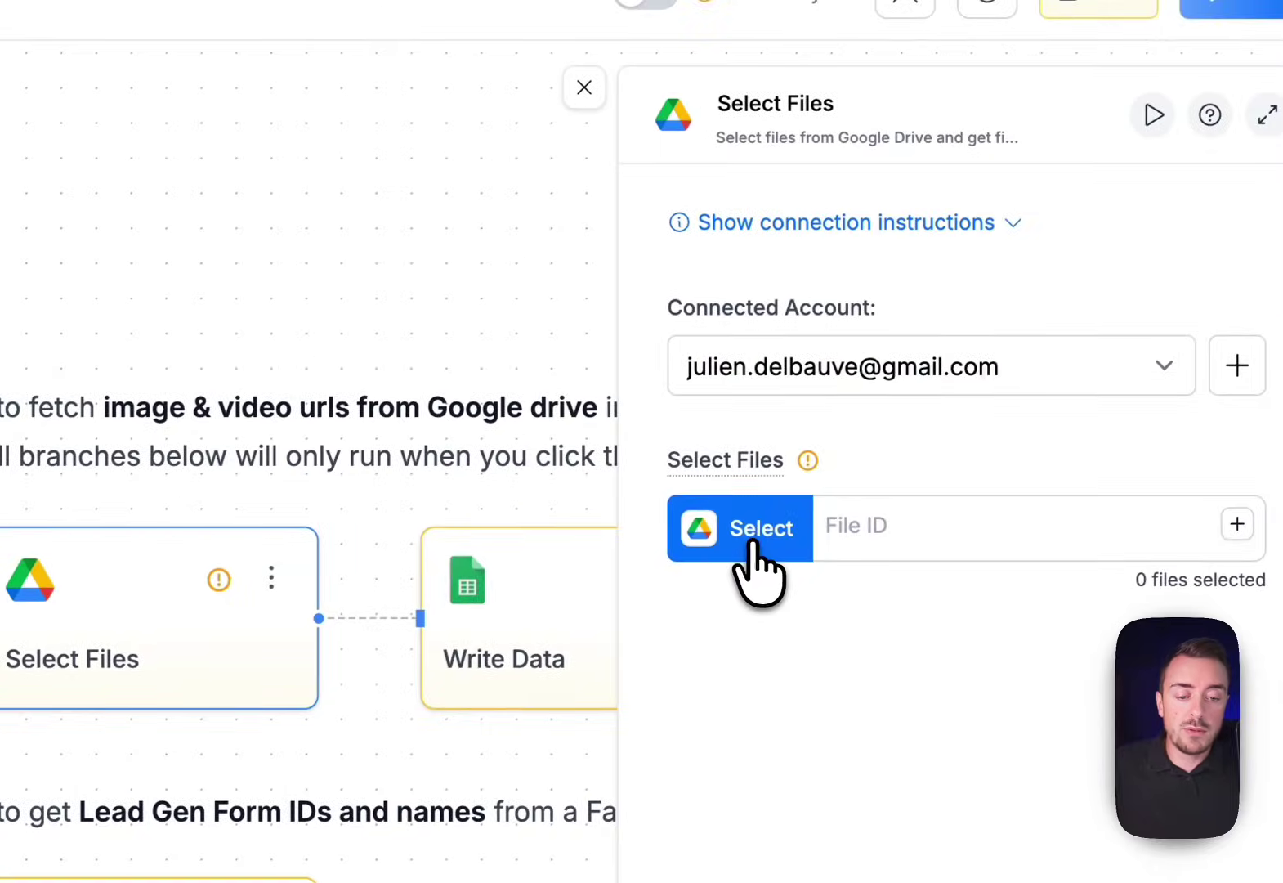
pyautogui.click(751, 544)
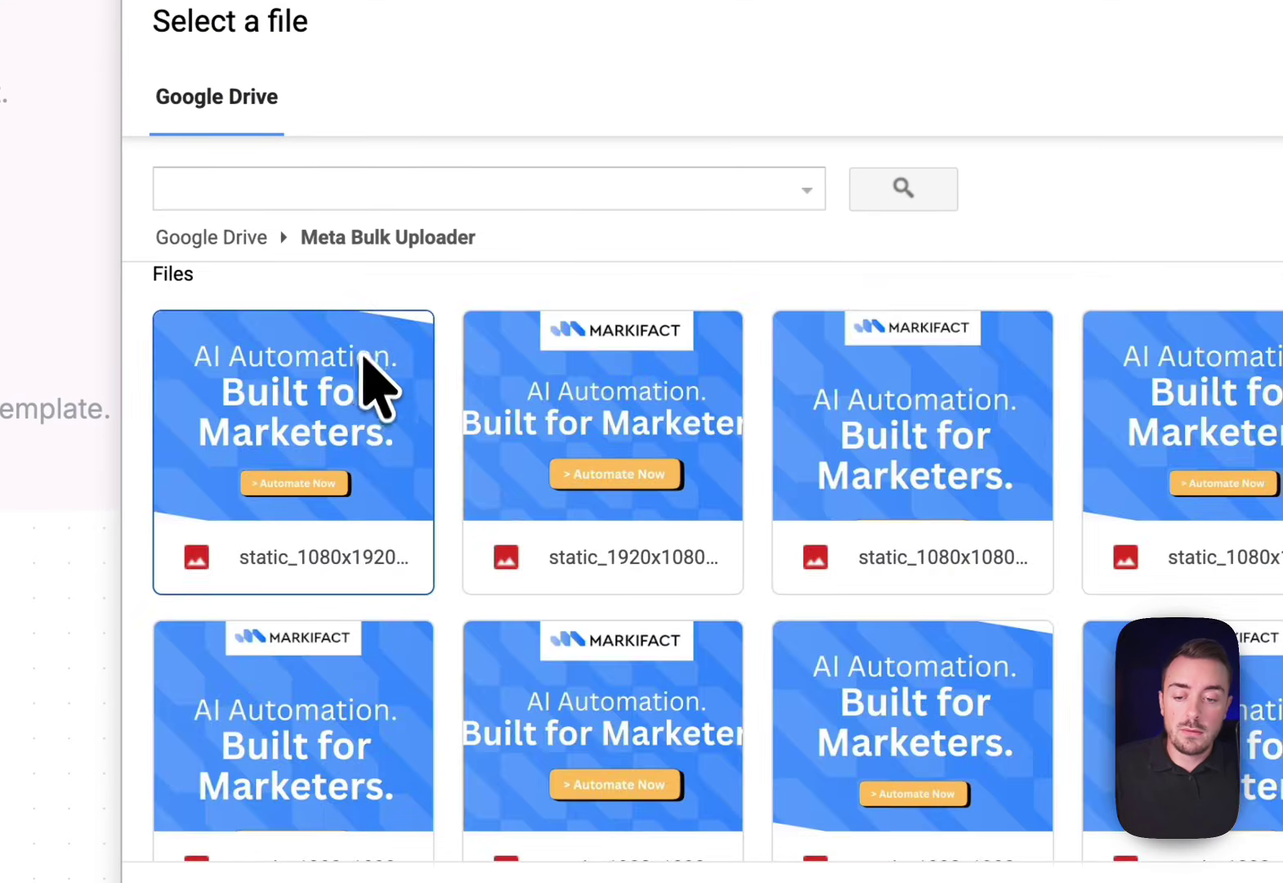
pyautogui.scroll(-5, 535, 612)
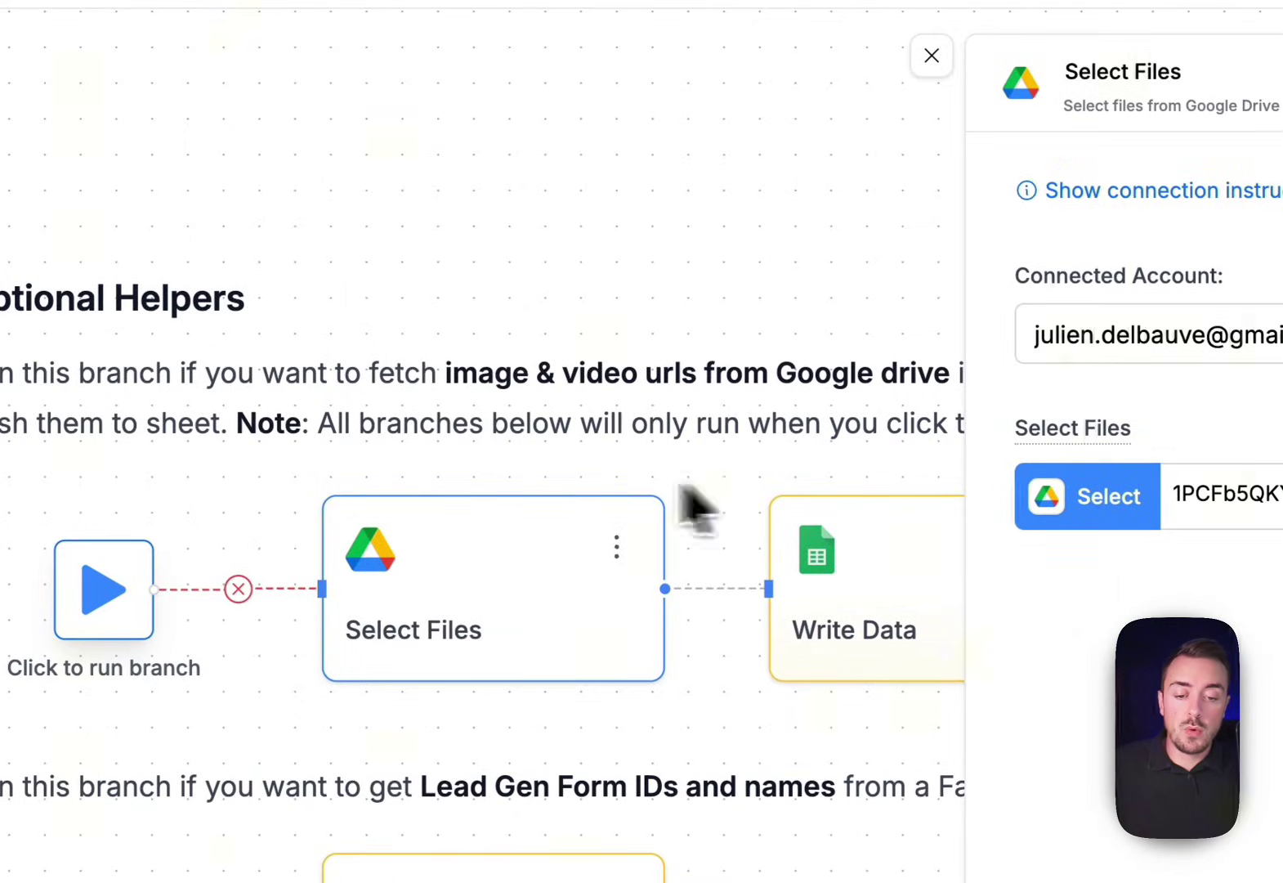
pyautogui.click(759, 257)
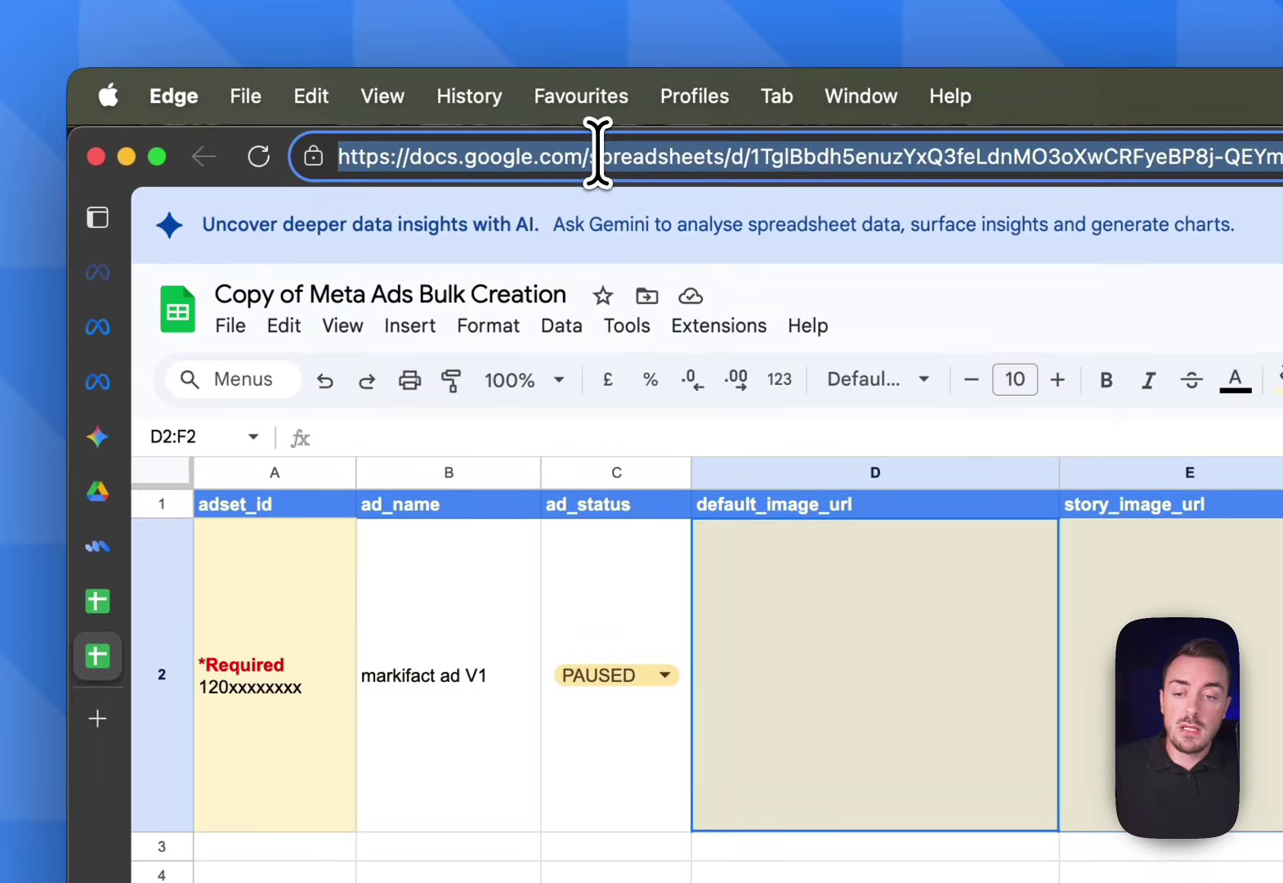
# Add a new 'Links' sheet at the end of the sheet list and copy the spreadsheet's URL
pyautogui.press('super+c')
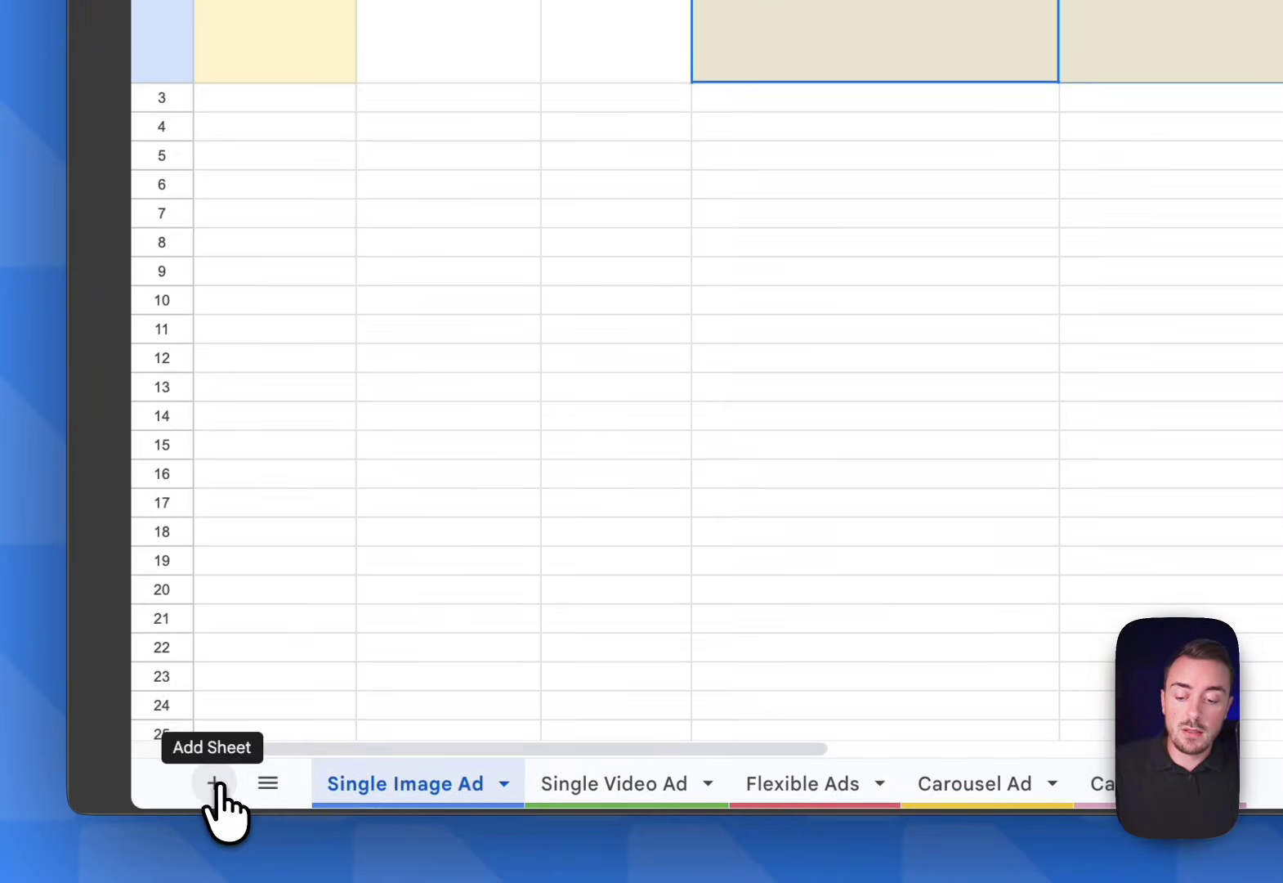
pyautogui.click(214, 783)
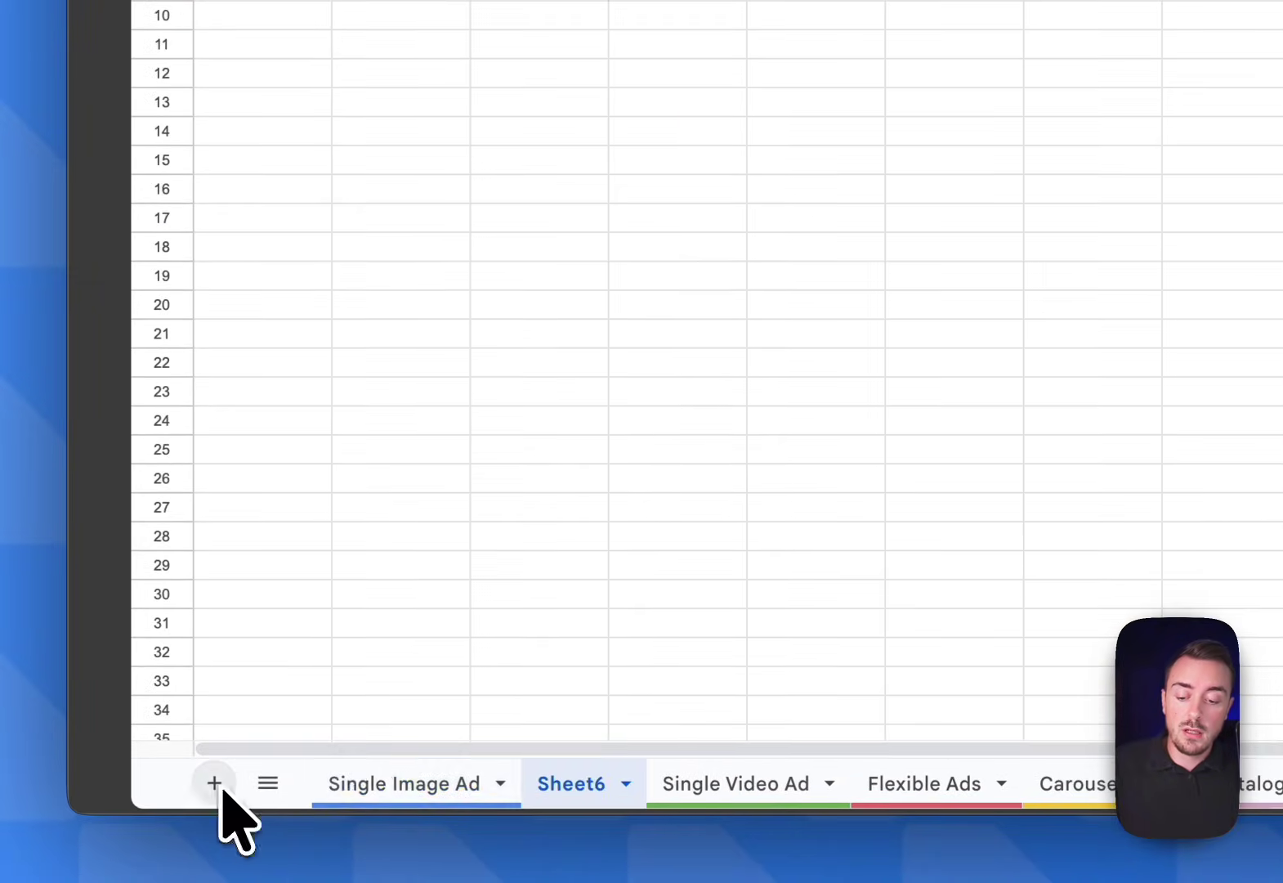
pyautogui.write('Links')
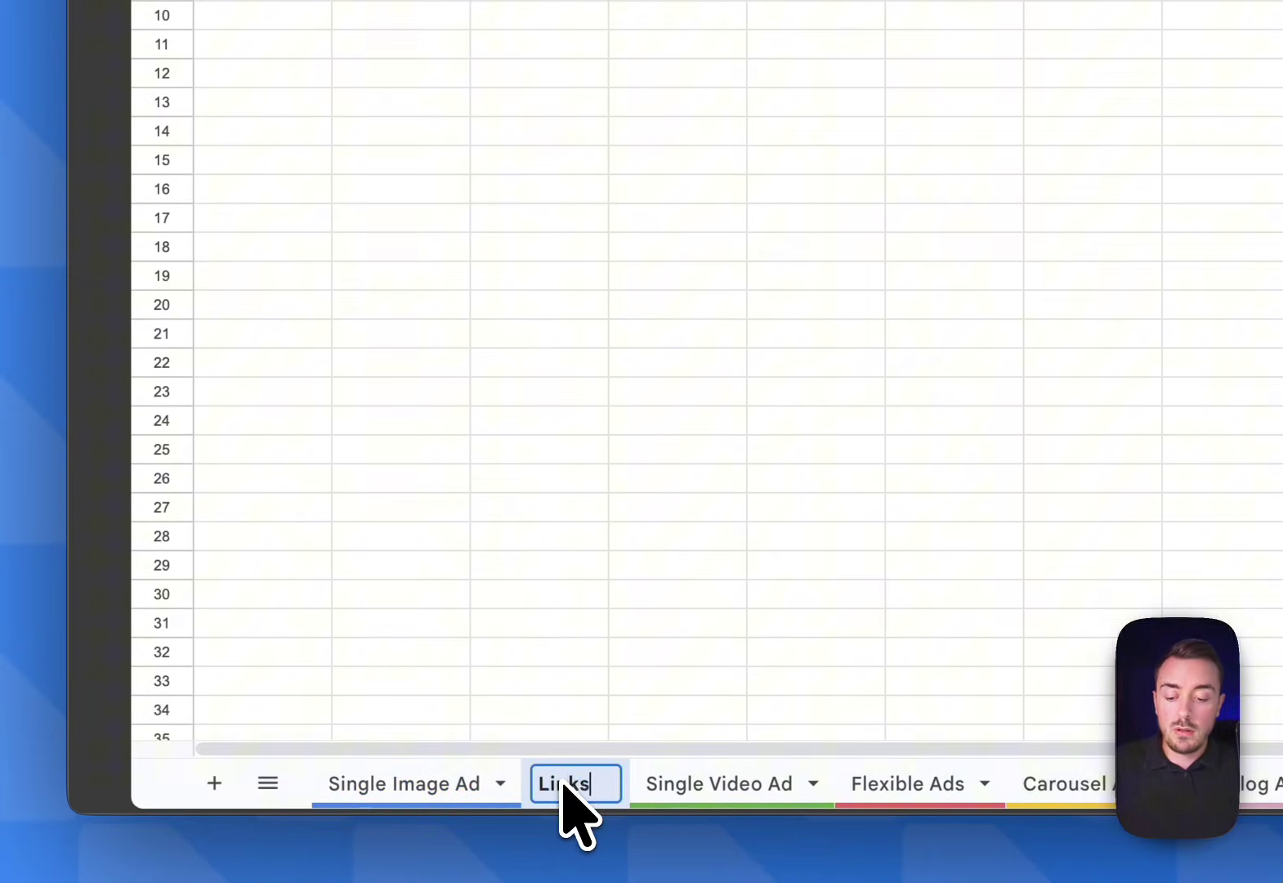
pyautogui.moveTo(569, 781); pyautogui.dragTo(1282, 815)
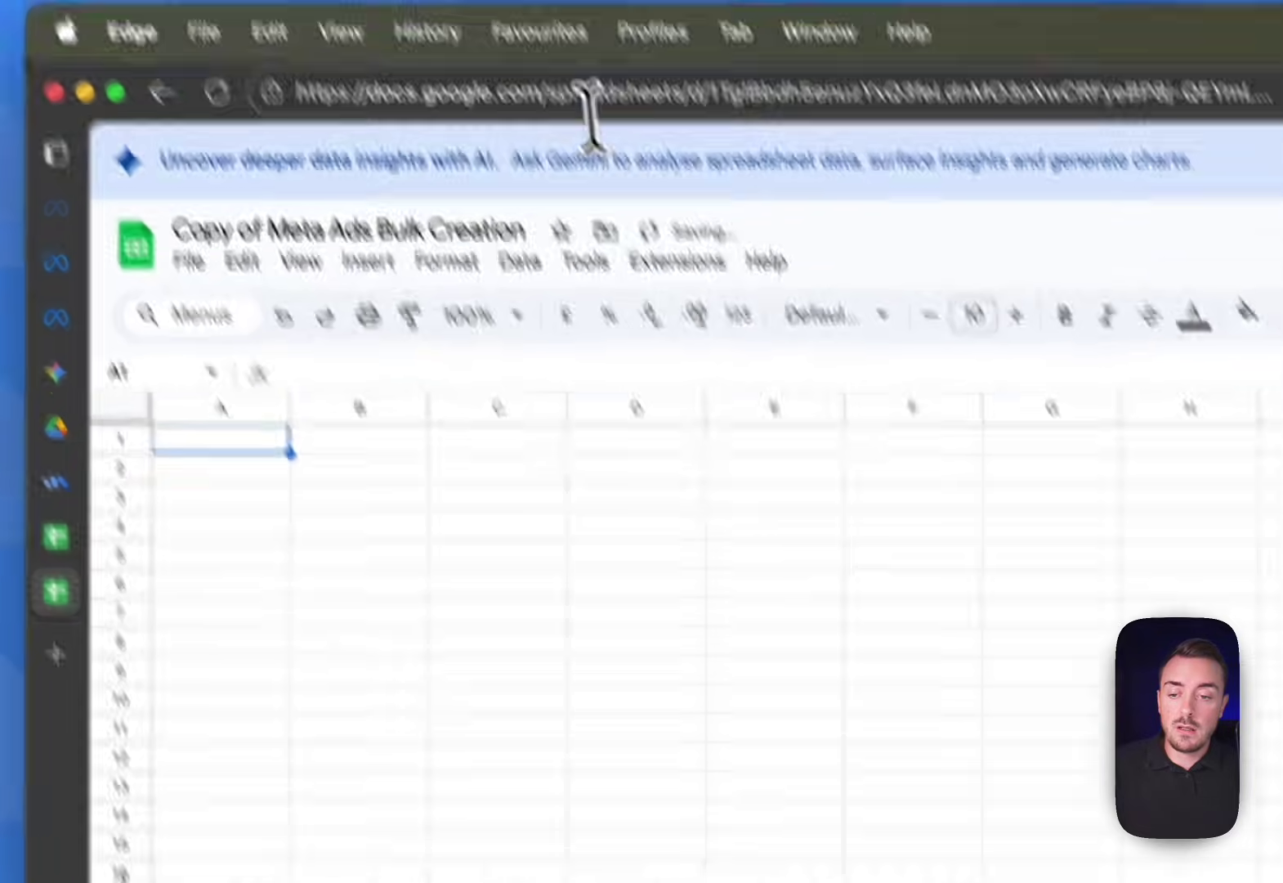
pyautogui.click(587, 94)
pyautogui.press('cmd+c')
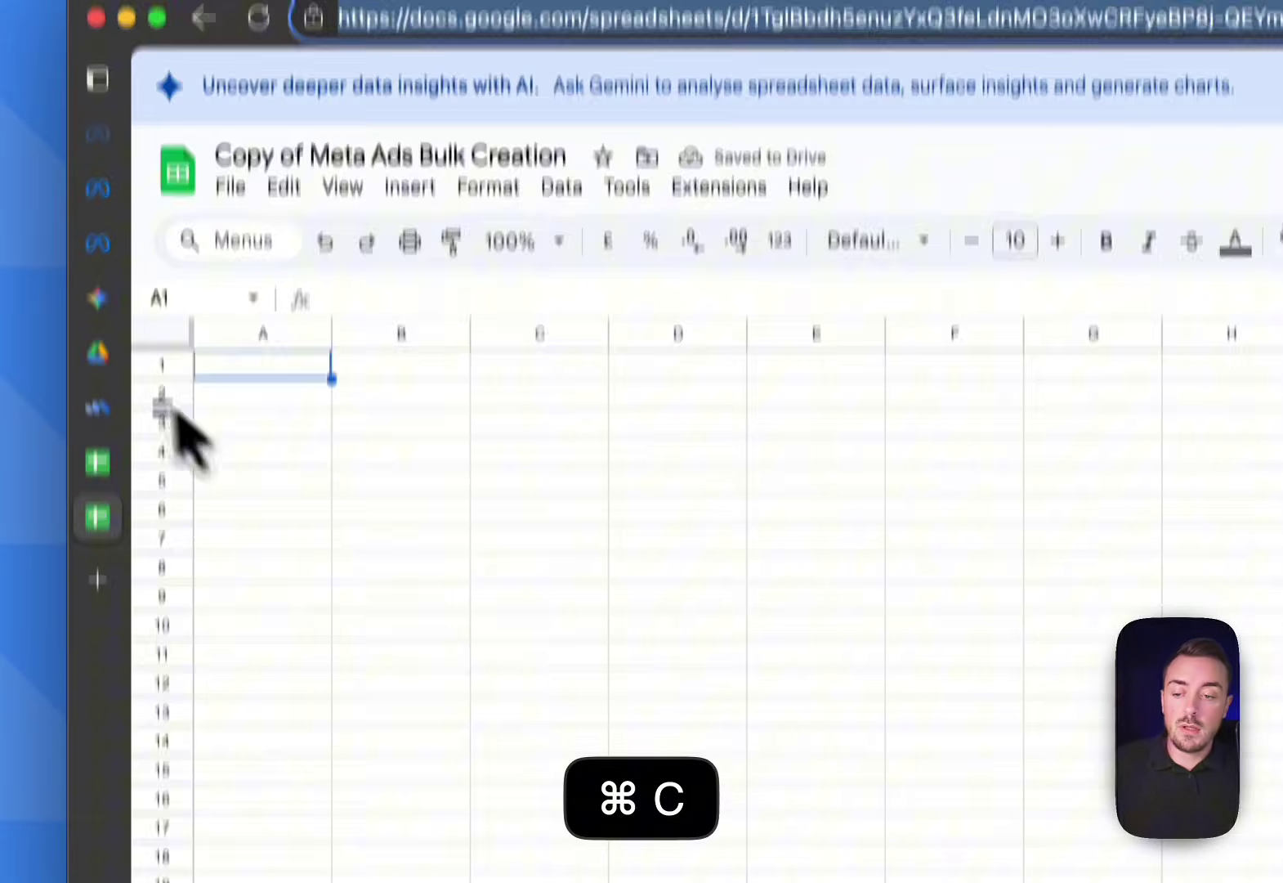
# Point Write Data at the pasted spreadsheet URL's Links sheet and run the Drive file-listing branch
pyautogui.click(56, 483)
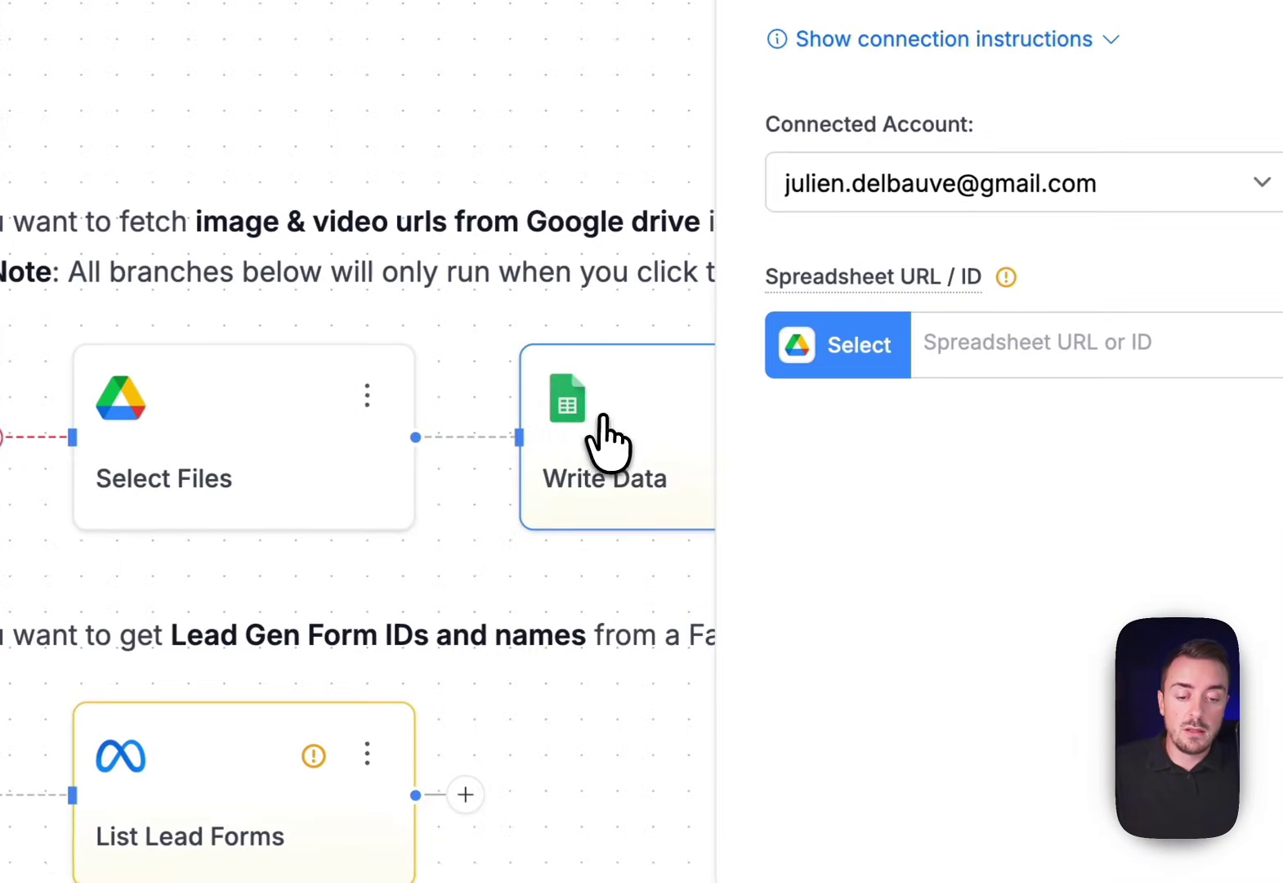
pyautogui.click(955, 354)
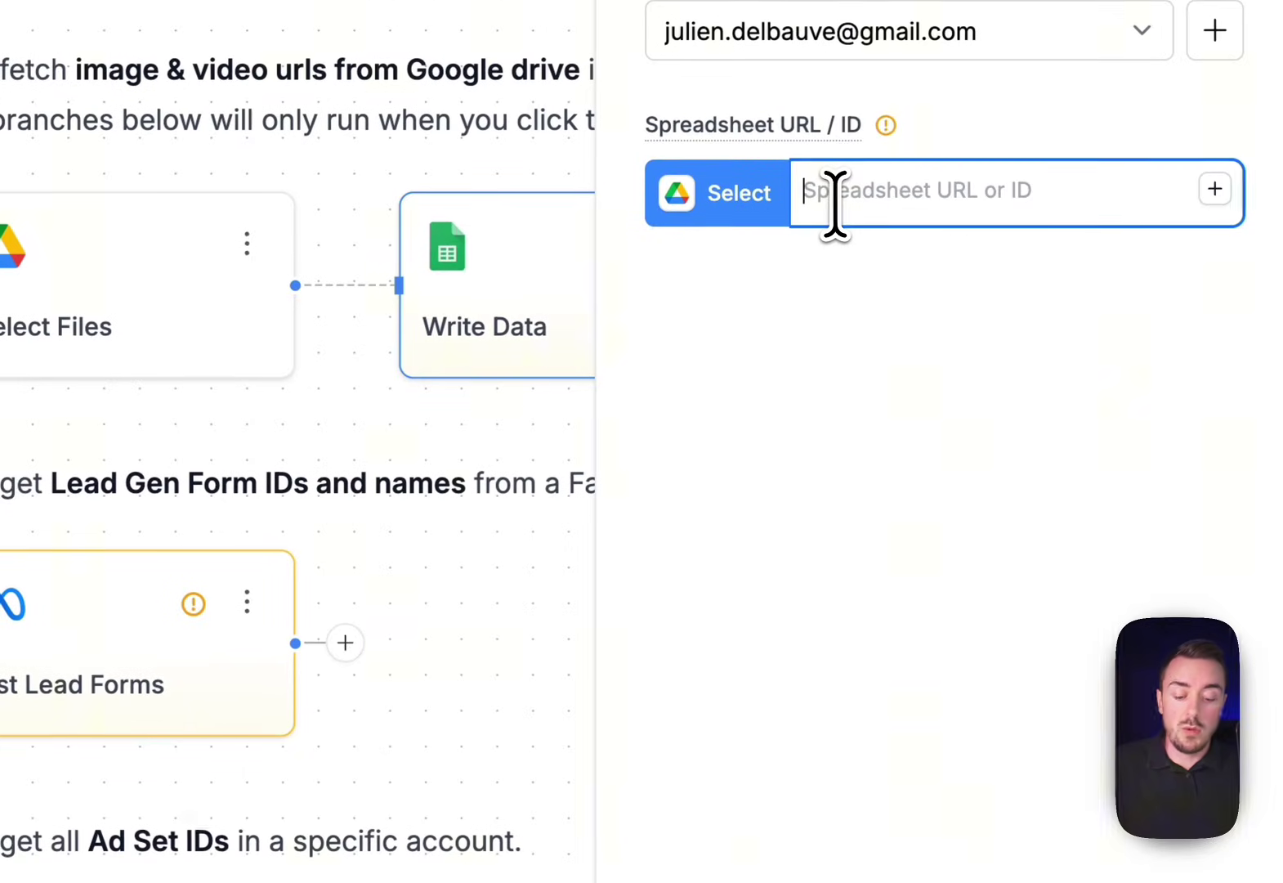
pyautogui.press('super+v')
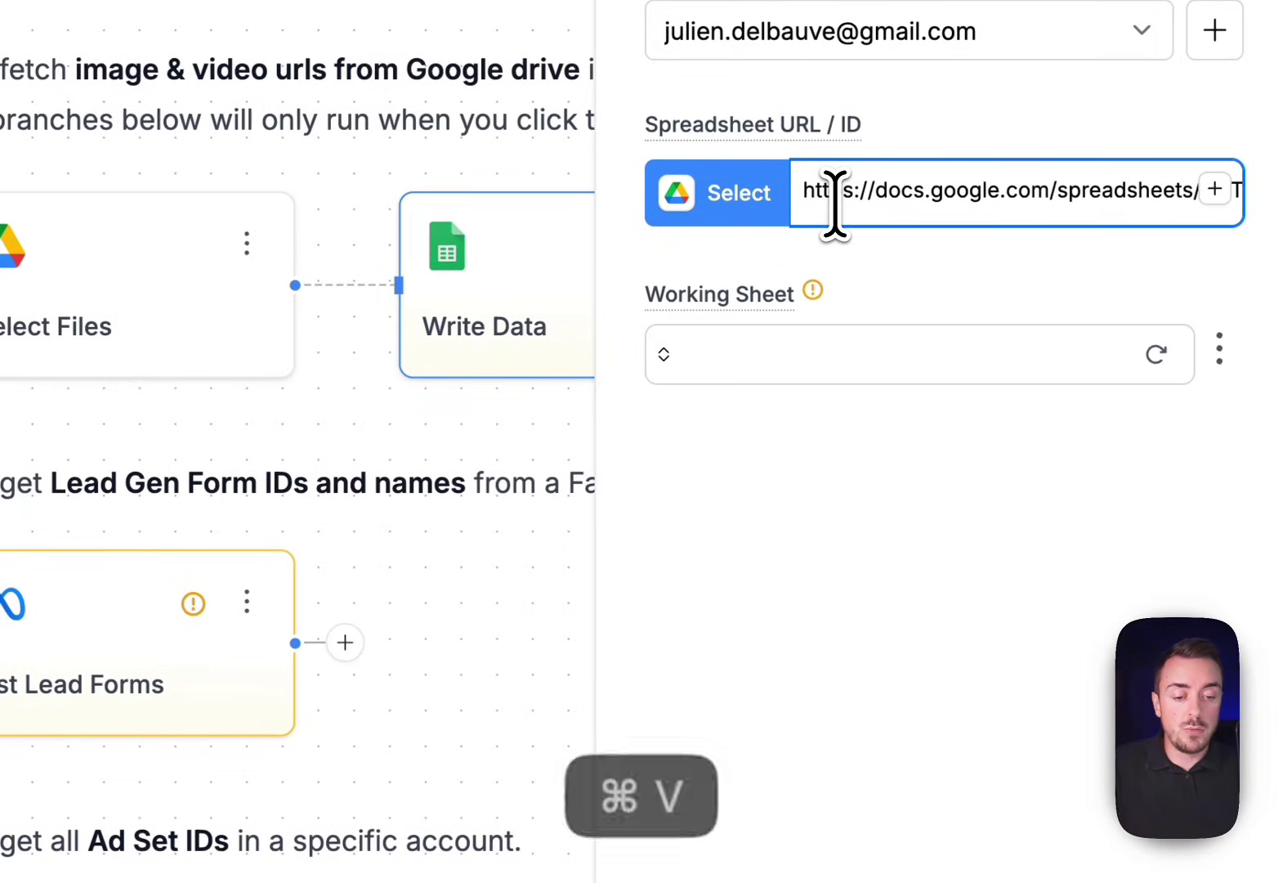
pyautogui.click(664, 357)
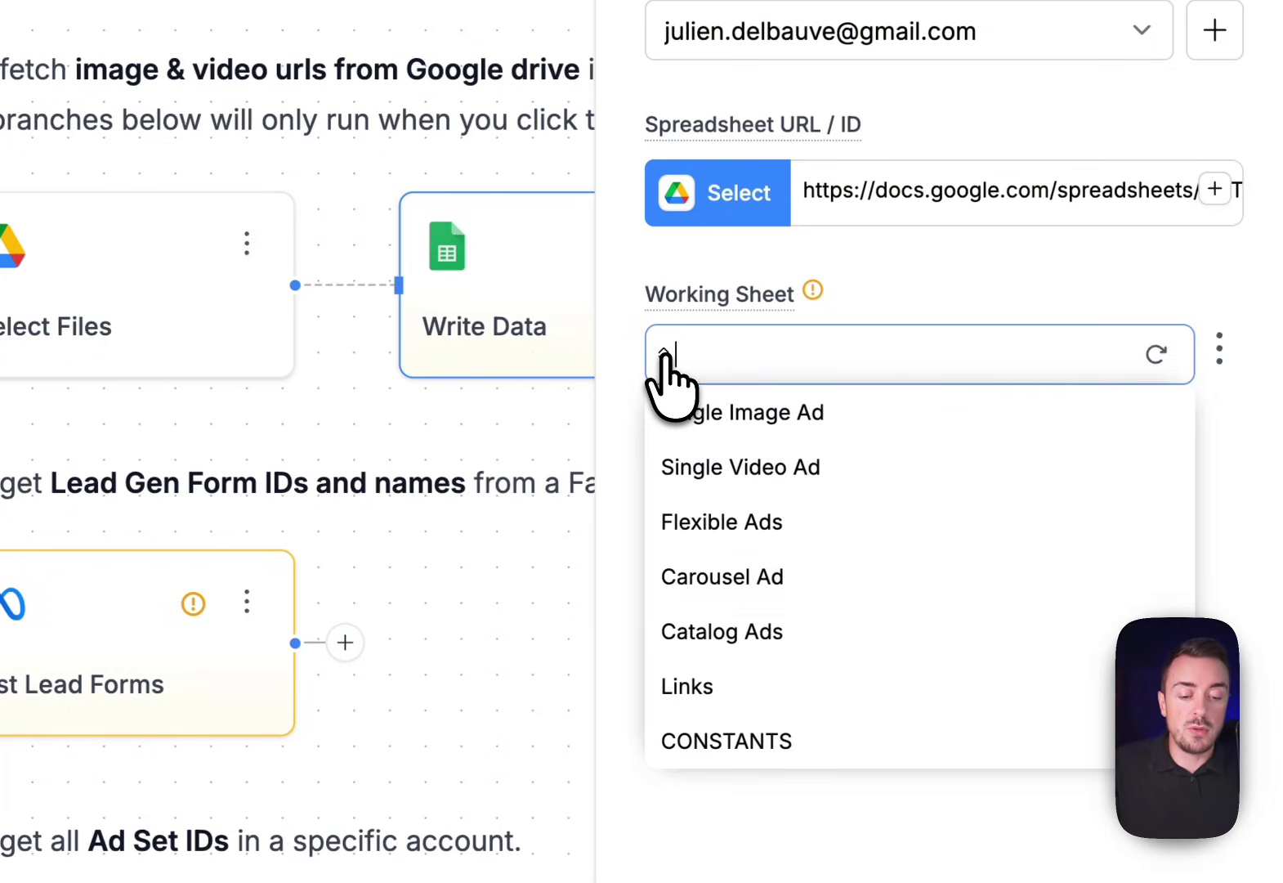
pyautogui.click(697, 681)
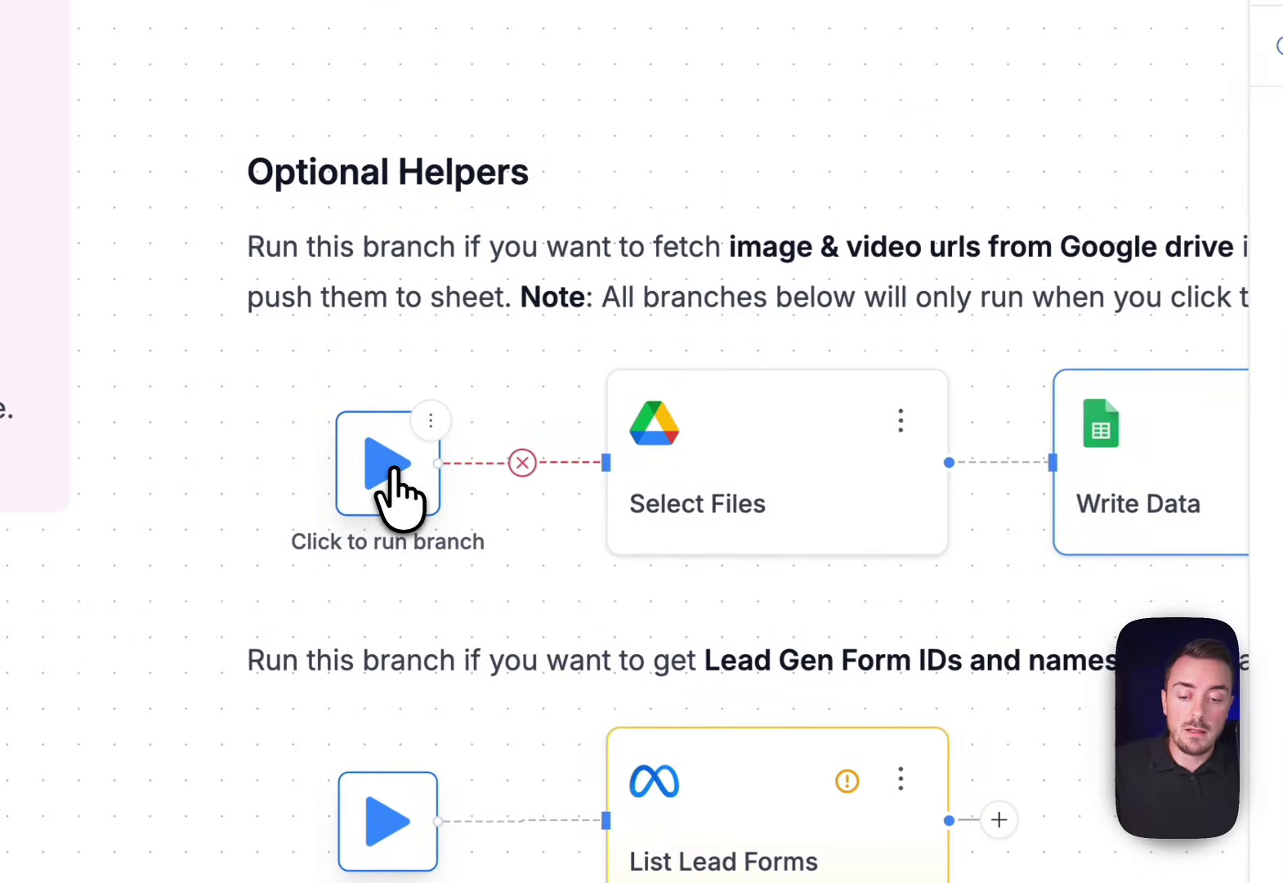
pyautogui.click(394, 472)
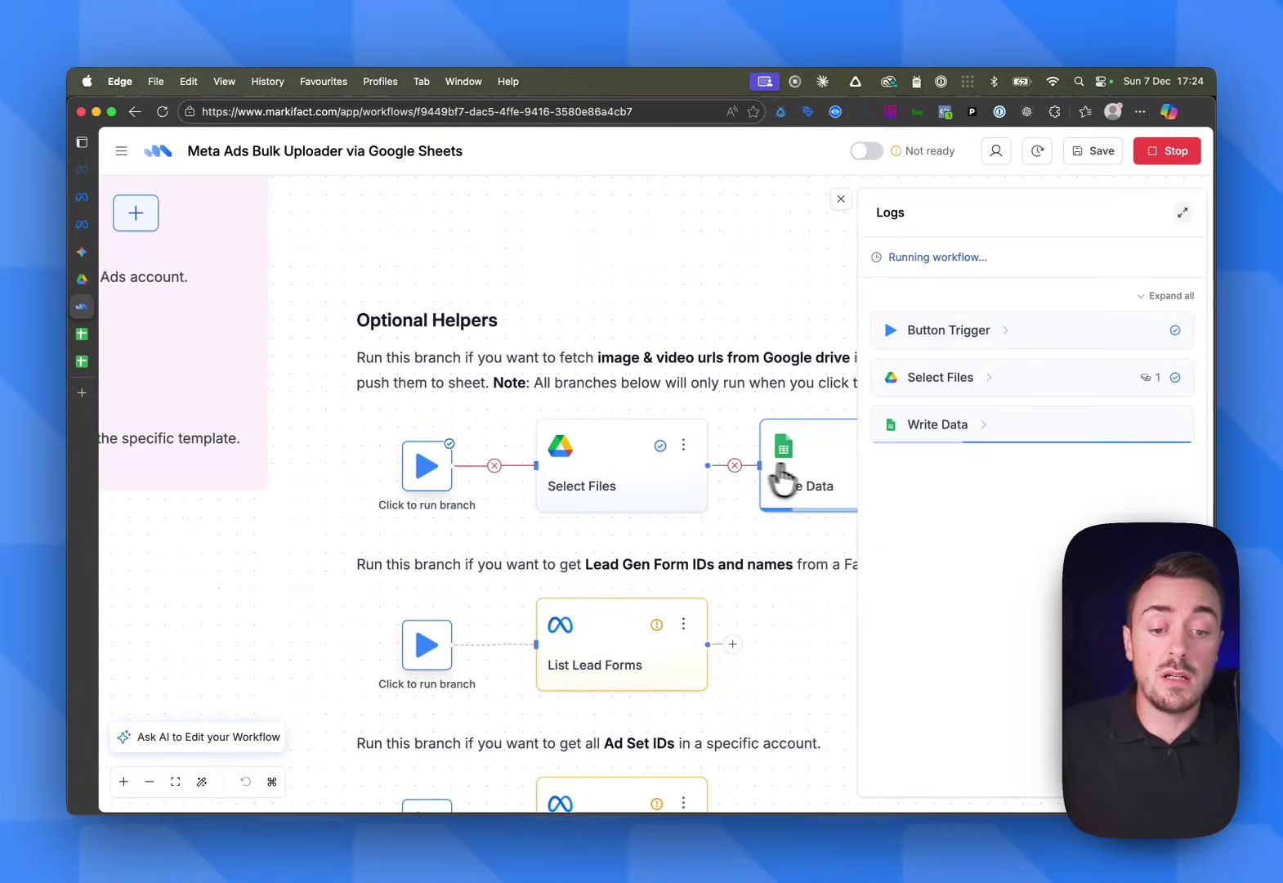
# Auto-fit column A and the file_url column so the full file IDs and links show
pyautogui.click(82, 361)
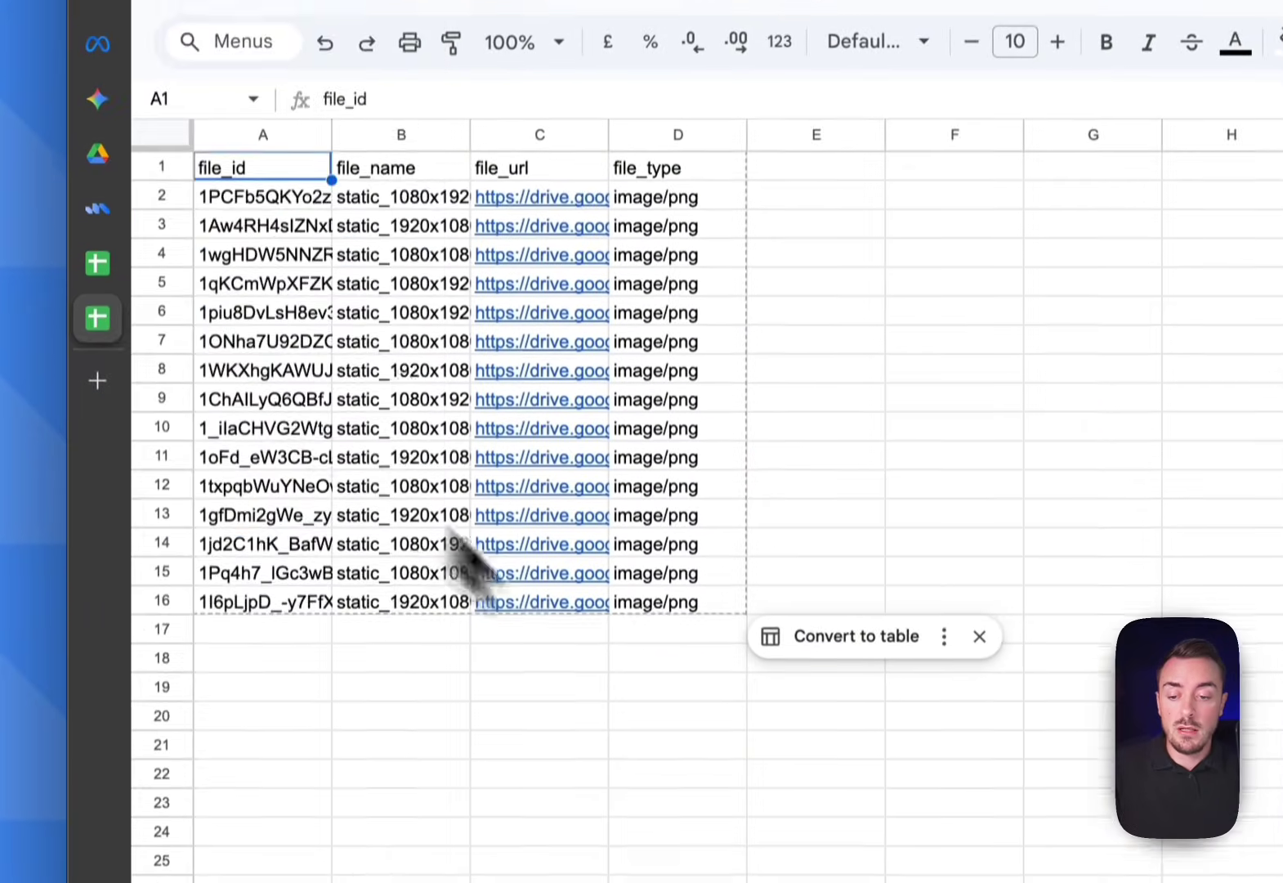
pyautogui.click(679, 745)
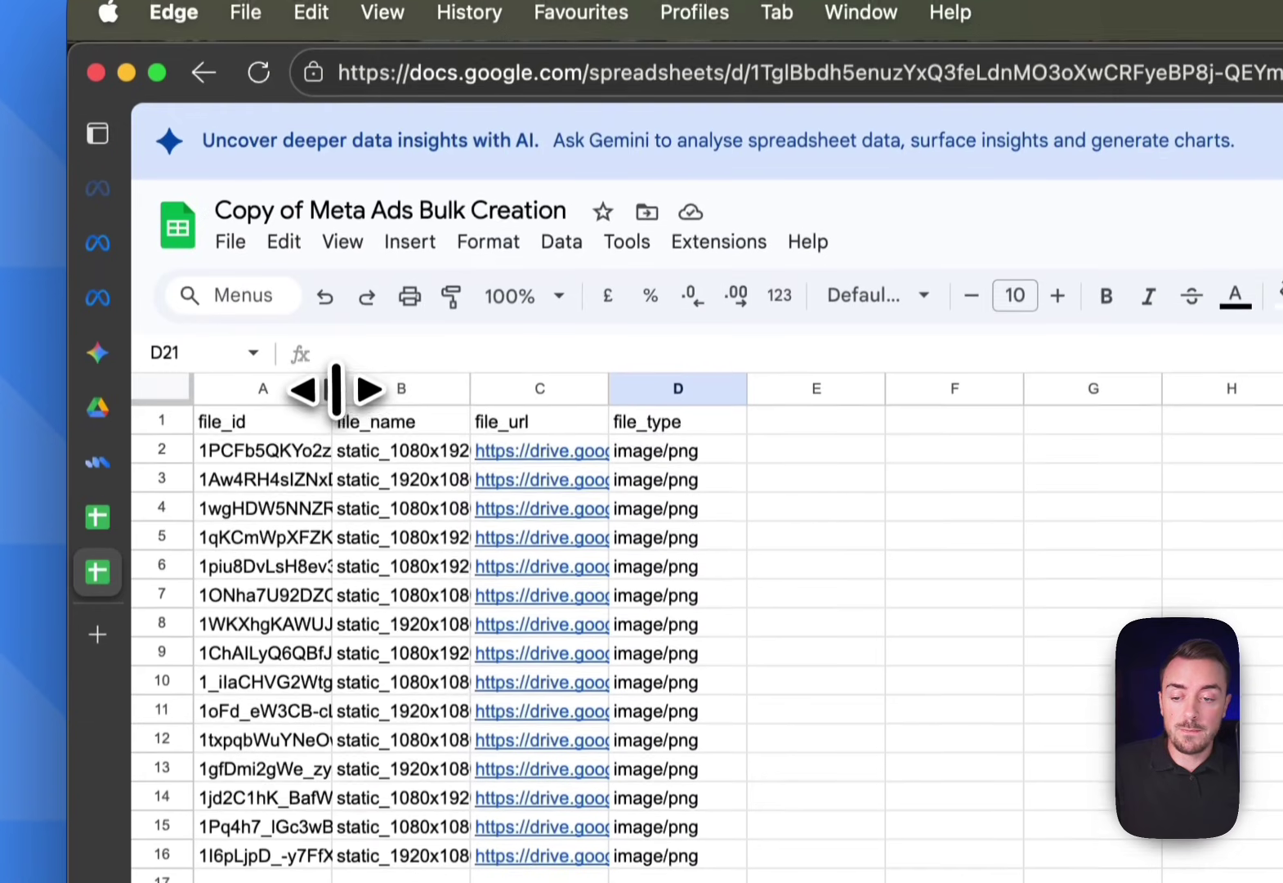
pyautogui.doubleClick(331, 135)
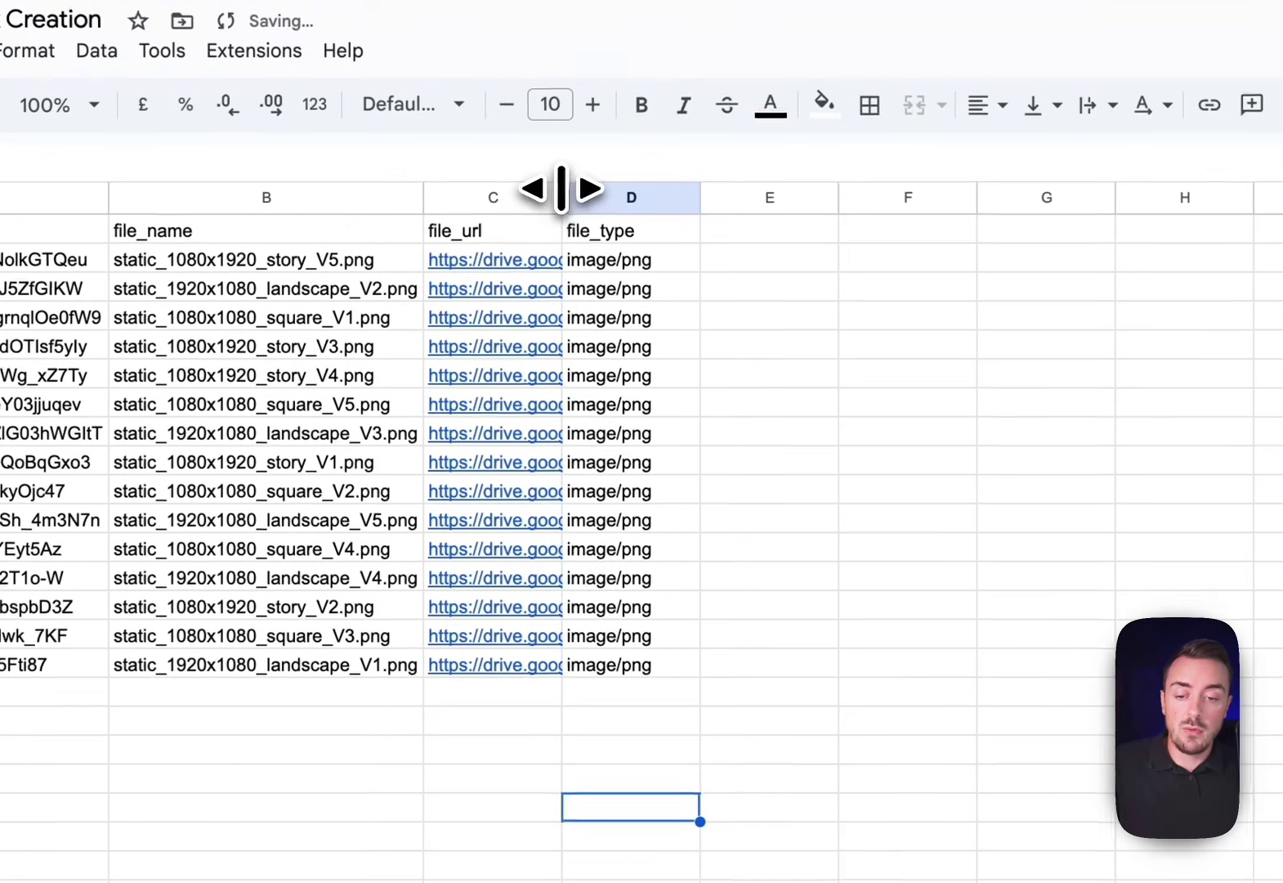
pyautogui.doubleClick(1027, 391)
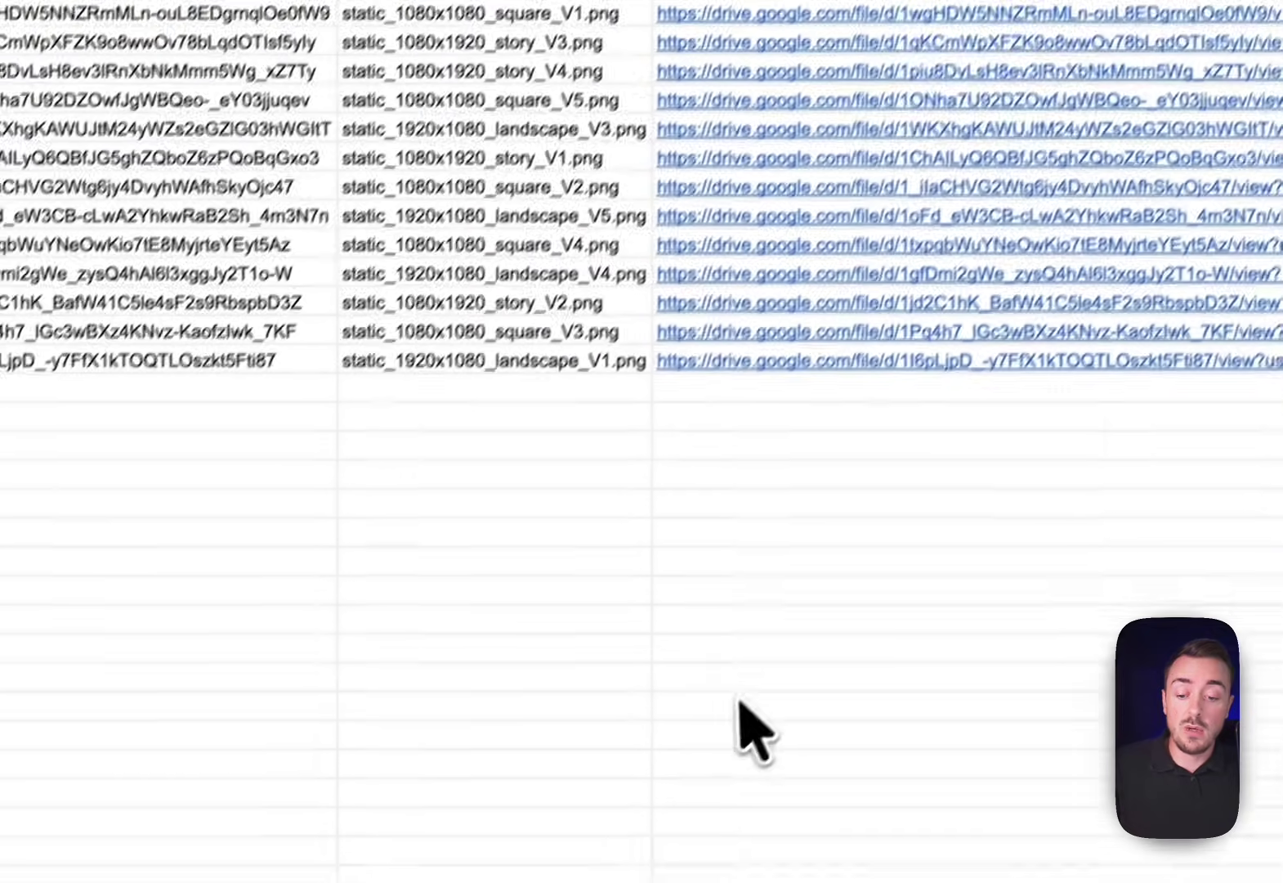
pyautogui.click(752, 687)
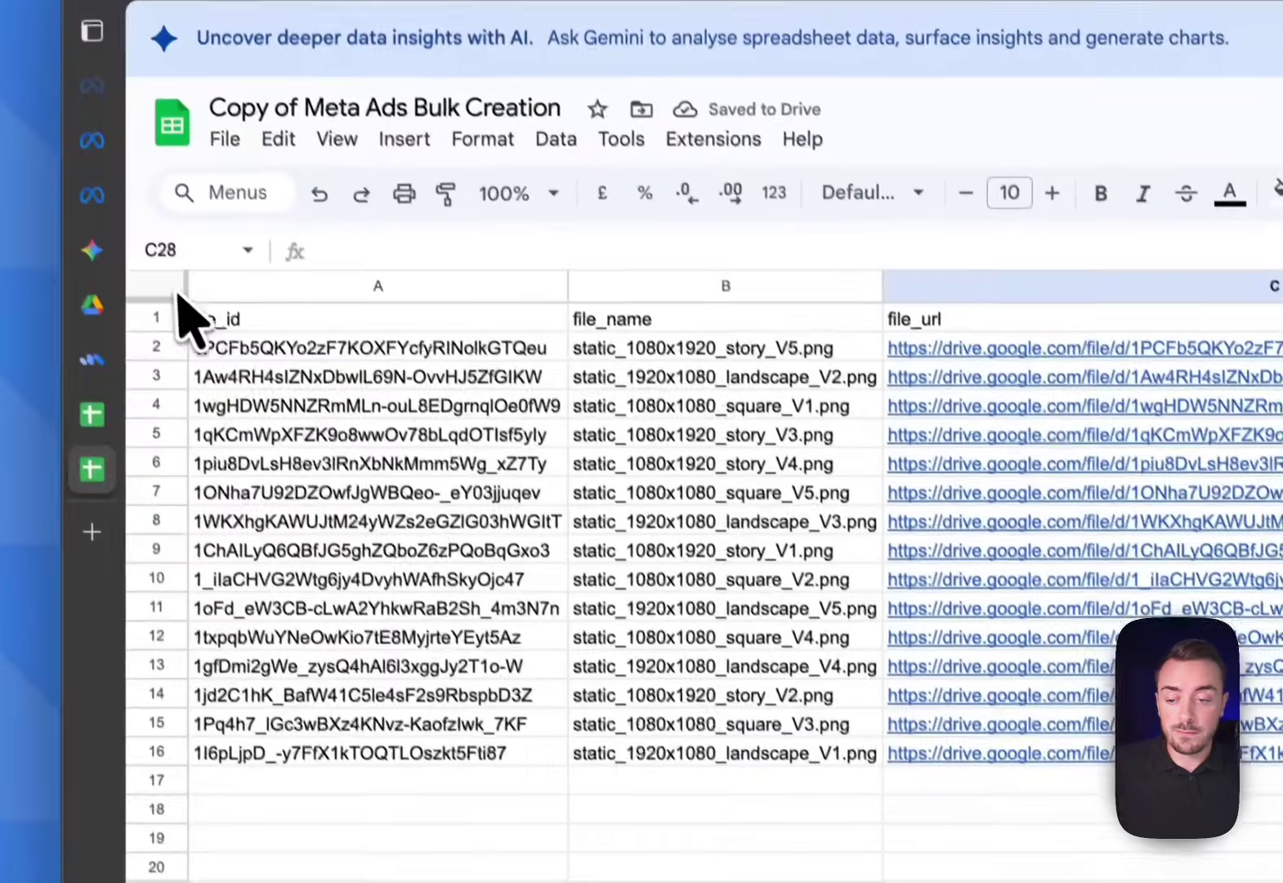
# Add a filter to the Links sheet and sort the files by file_name Z to A
pyautogui.click(176, 286)
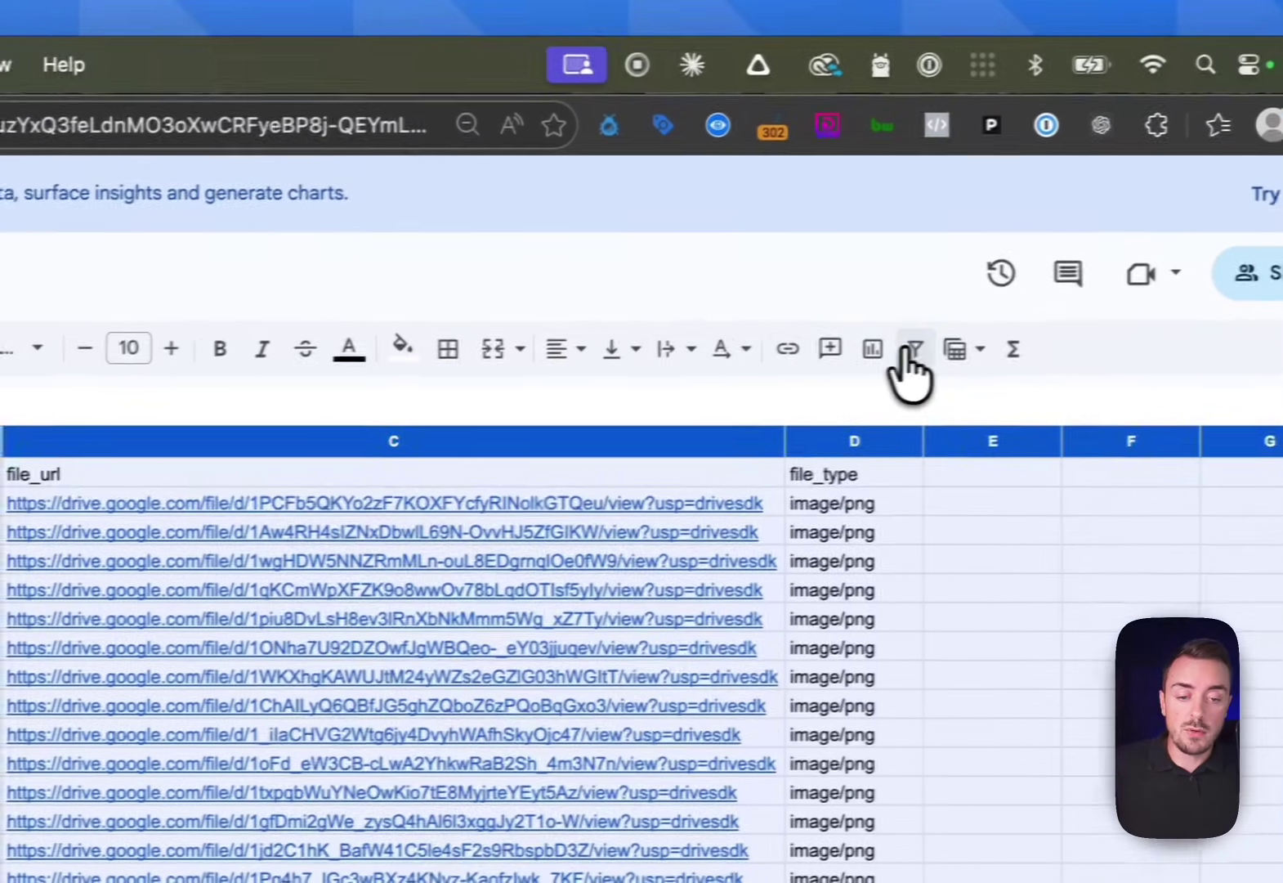
pyautogui.click(912, 351)
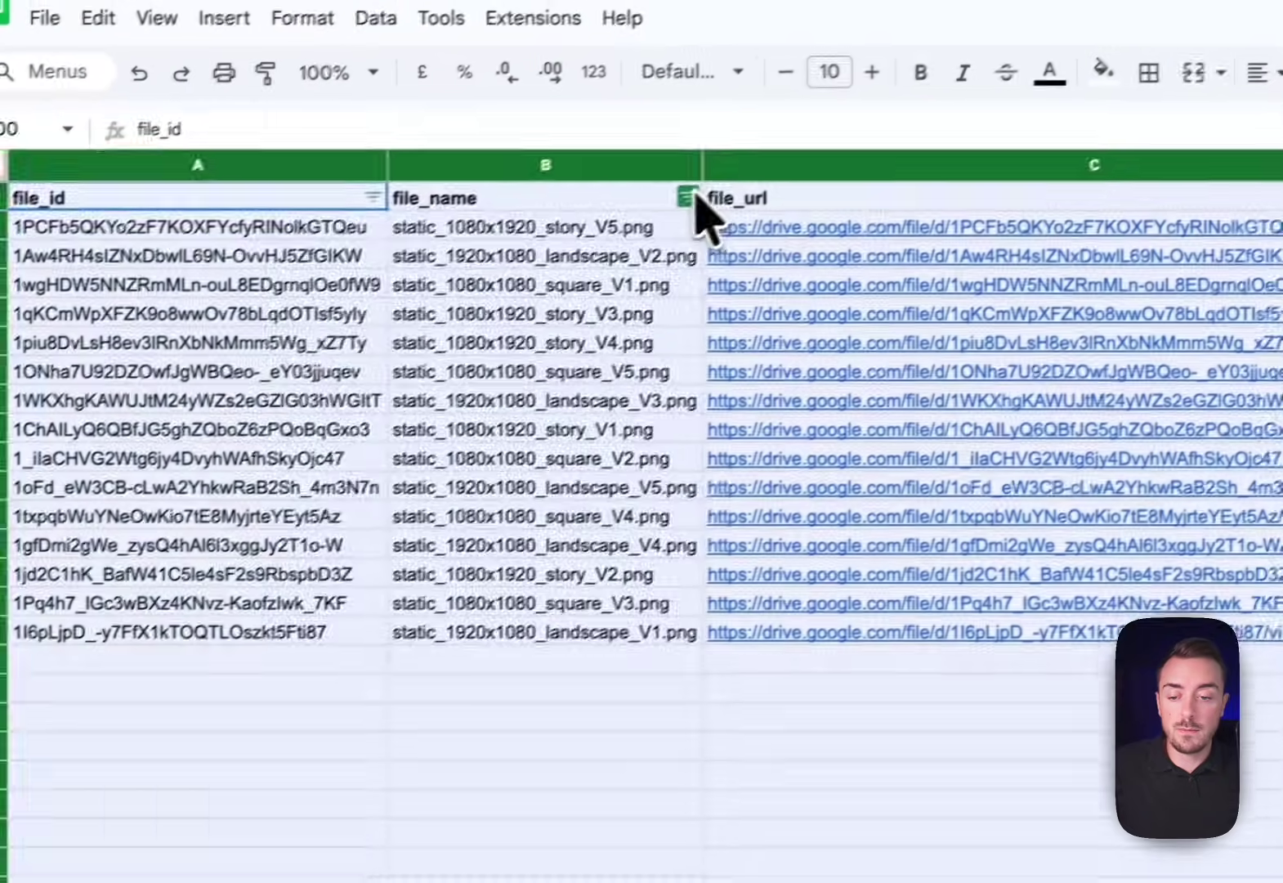
pyautogui.click(688, 197)
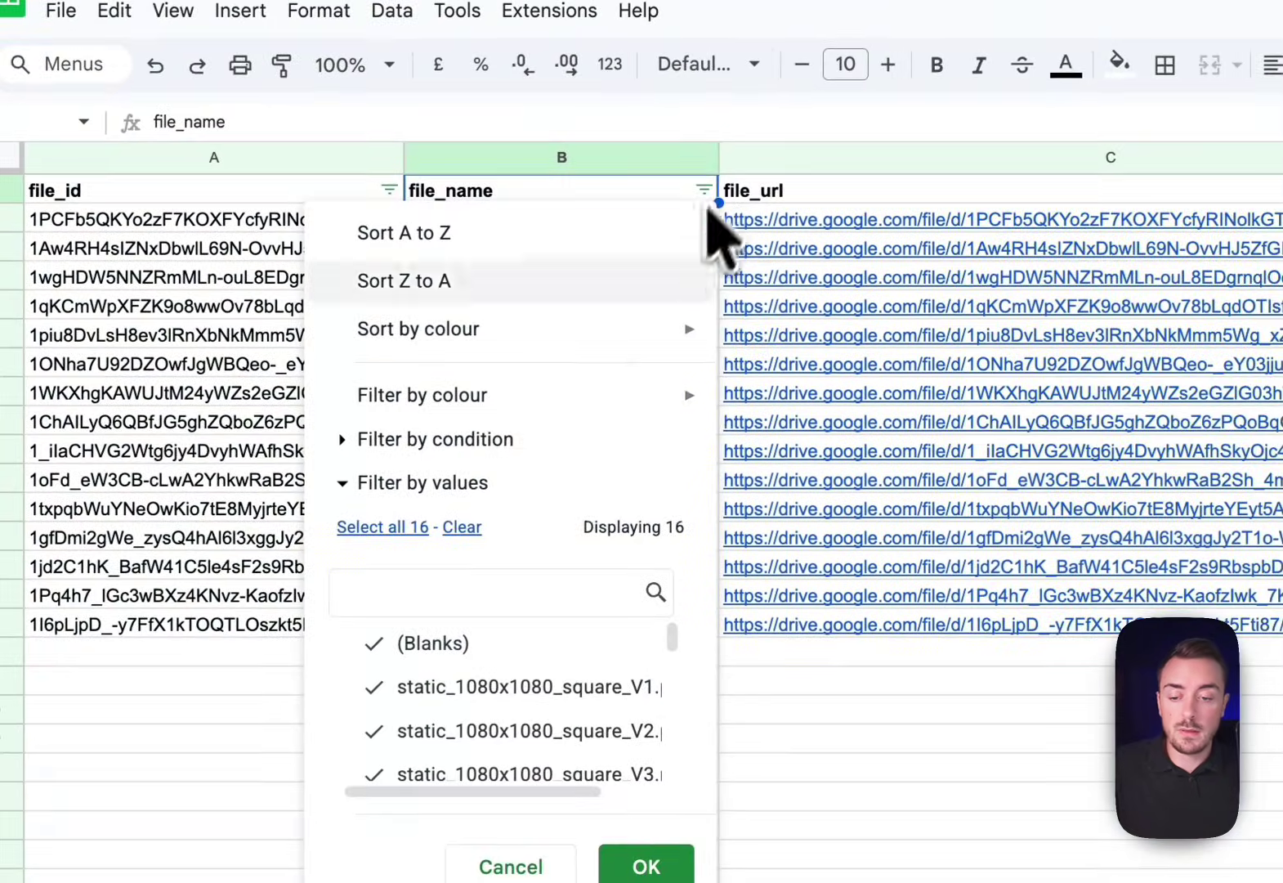
pyautogui.click(457, 286)
pyautogui.click(625, 662)
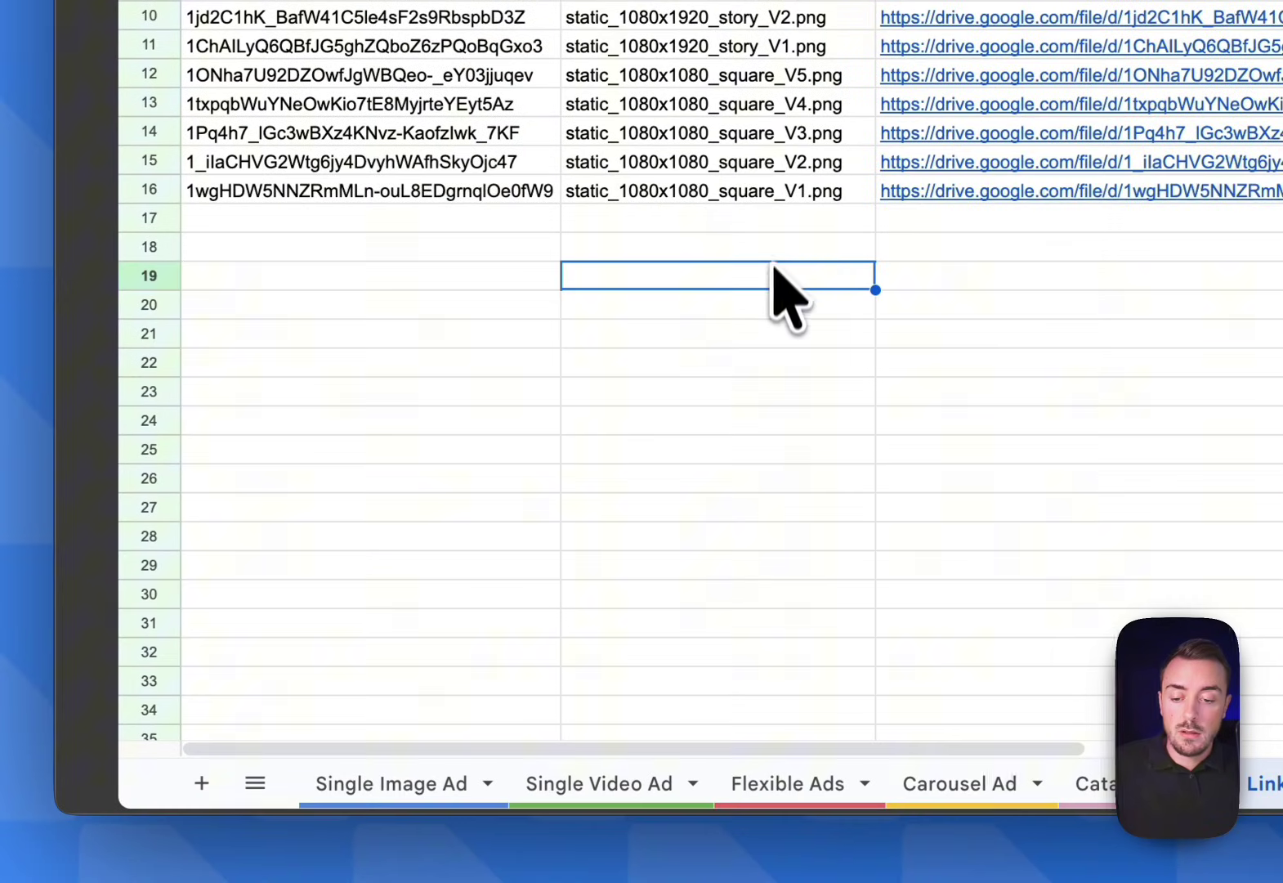
pyautogui.press('Right')
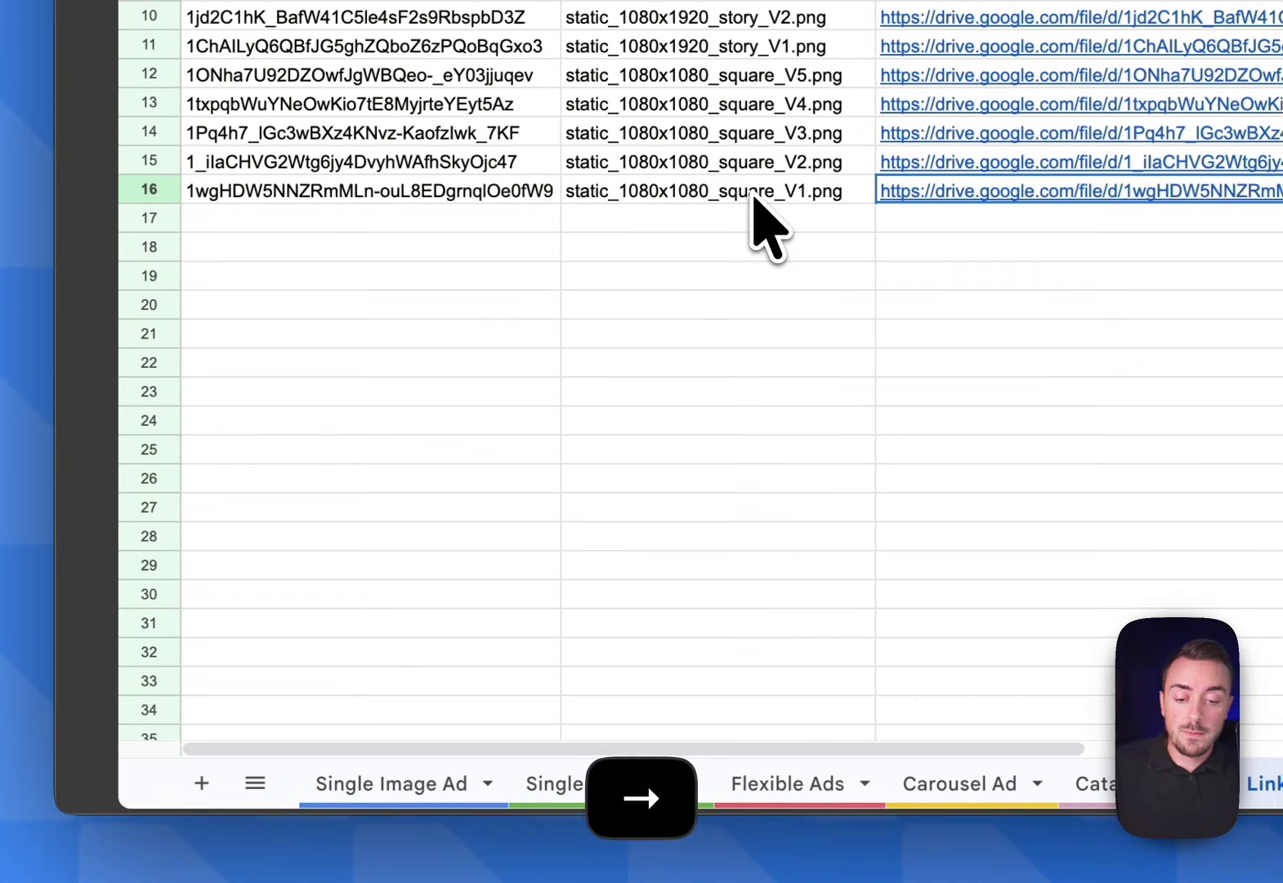
# Paste the square_V1 link into default_image_url (D2) and also copy it into story_image_url
pyautogui.click(412, 789)
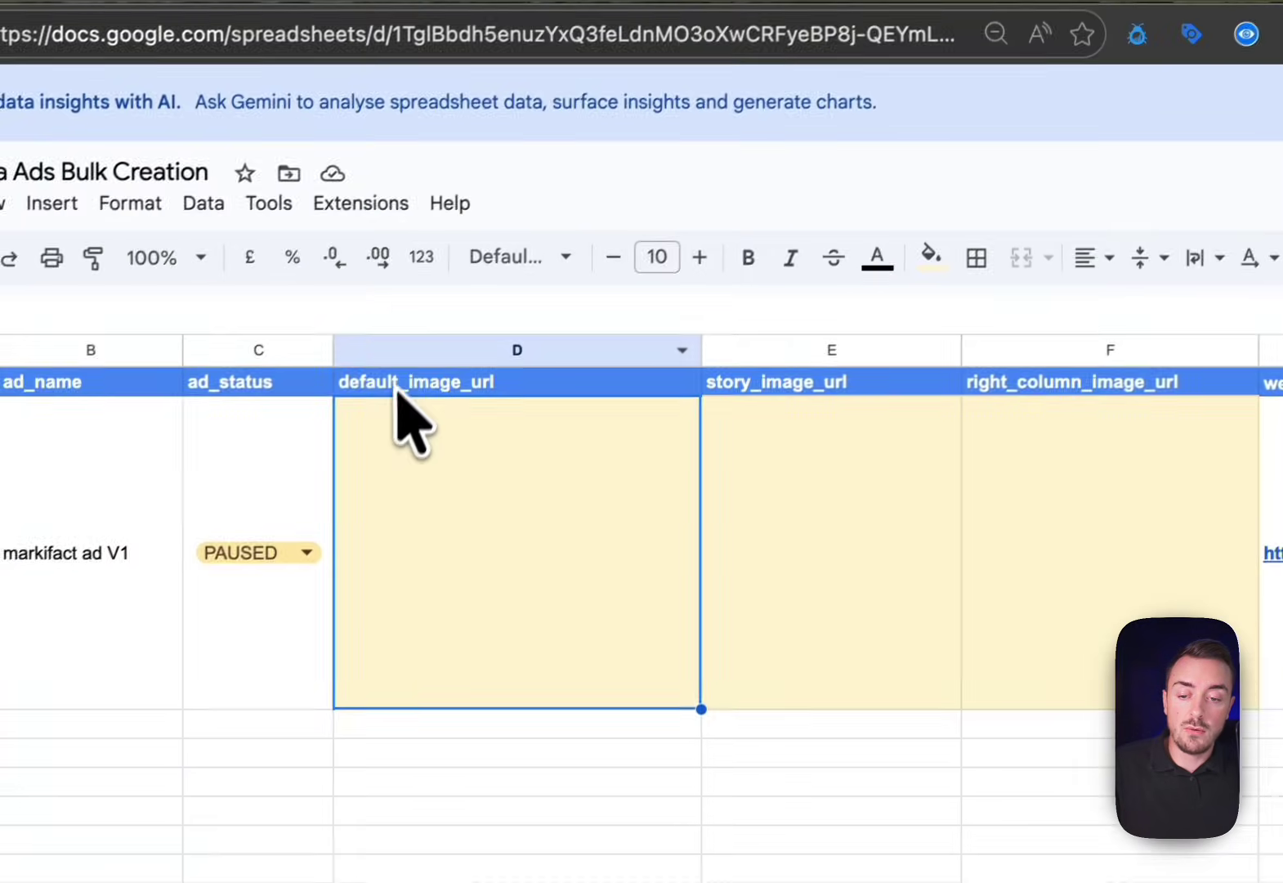
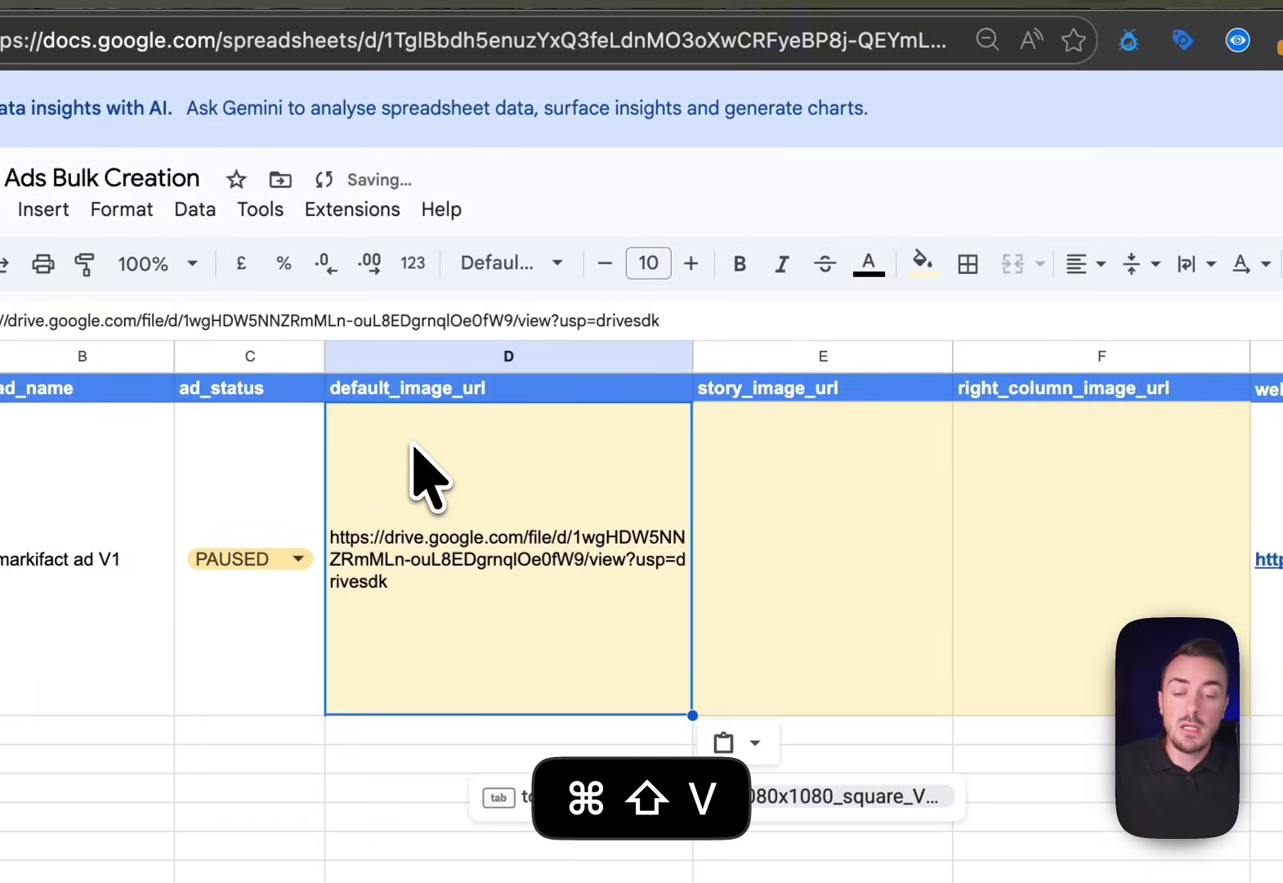
pyautogui.click(802, 527)
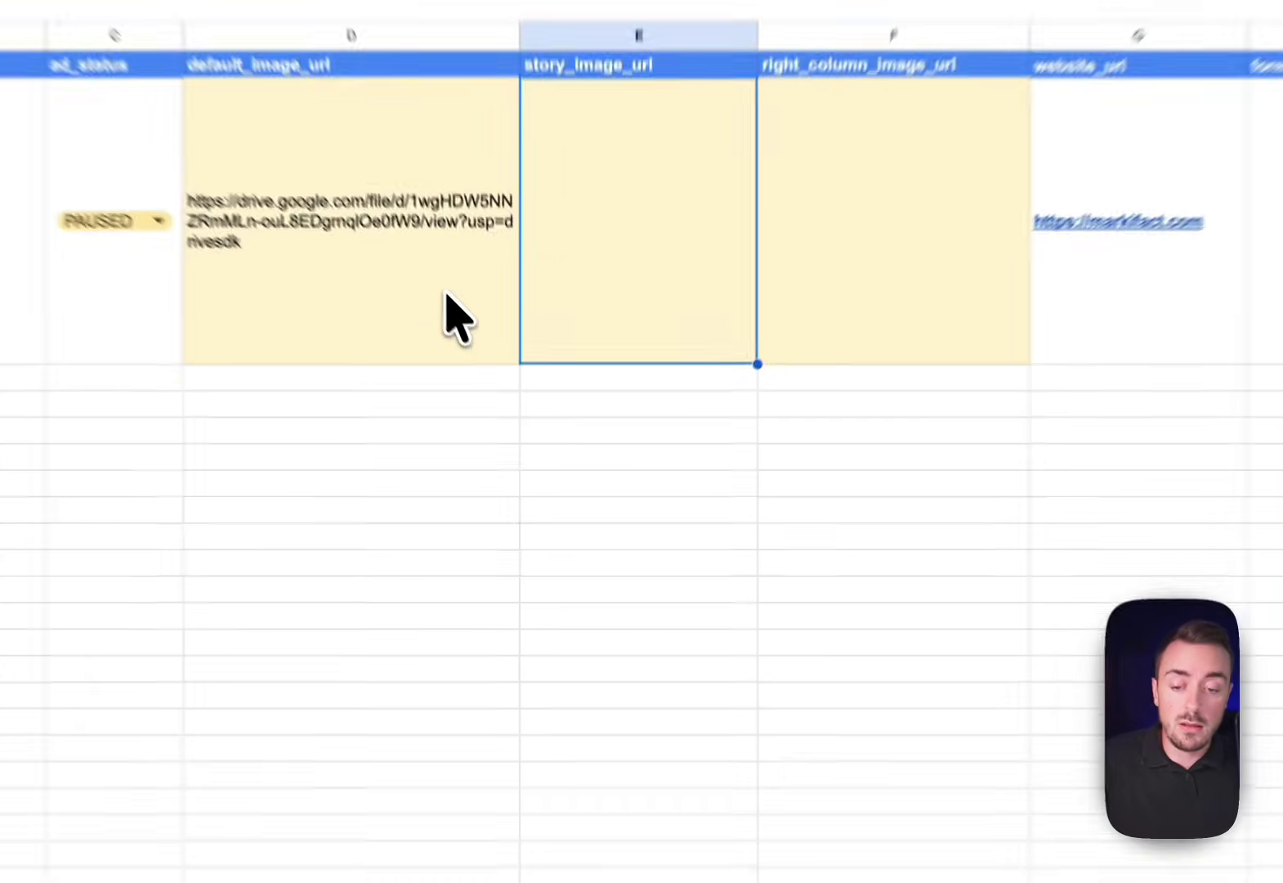
pyautogui.click(535, 408)
pyautogui.press('super+c')
pyautogui.click(631, 387)
pyautogui.press('super+v')
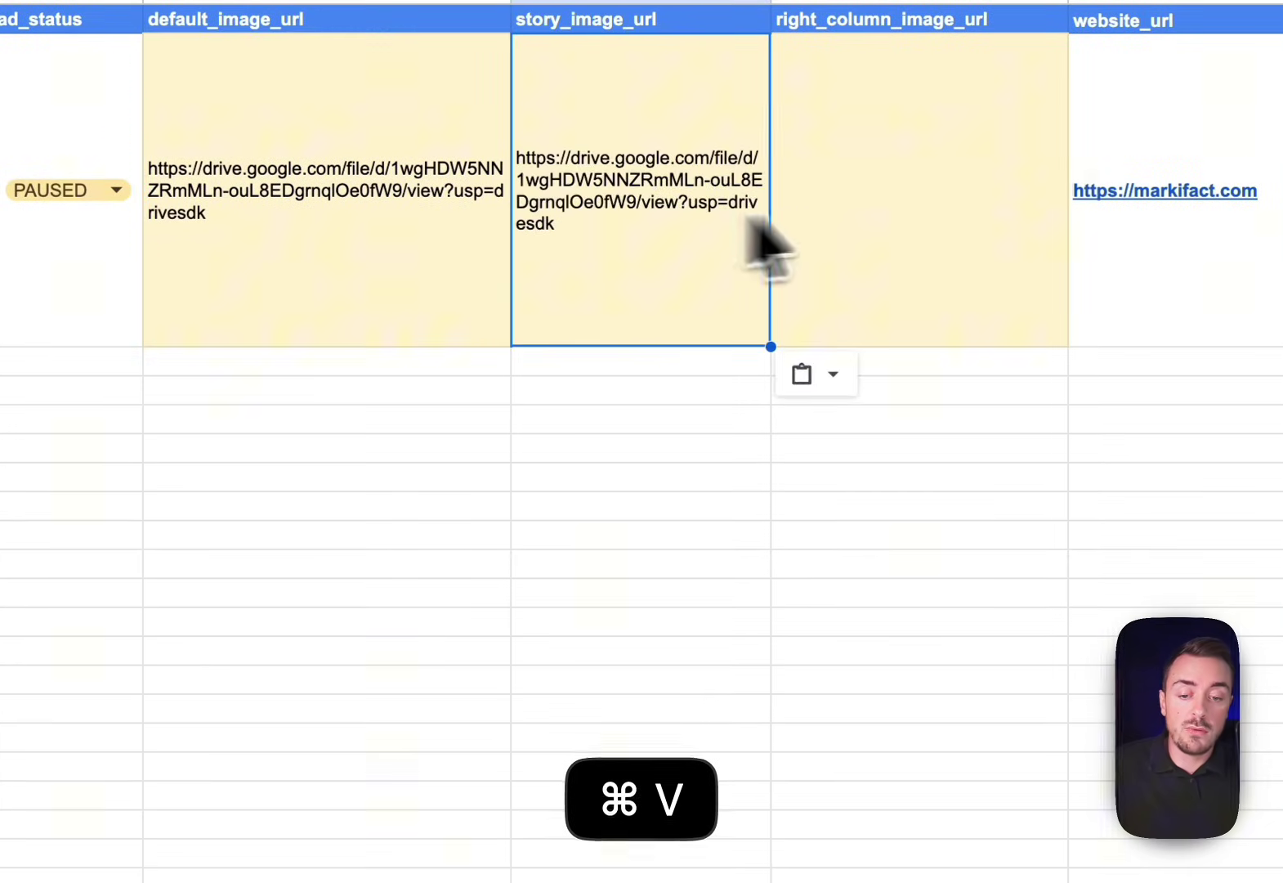
# Clear the duplicated links and paste the story_V1 link into story_image_url (E2)
pyautogui.click(915, 206)
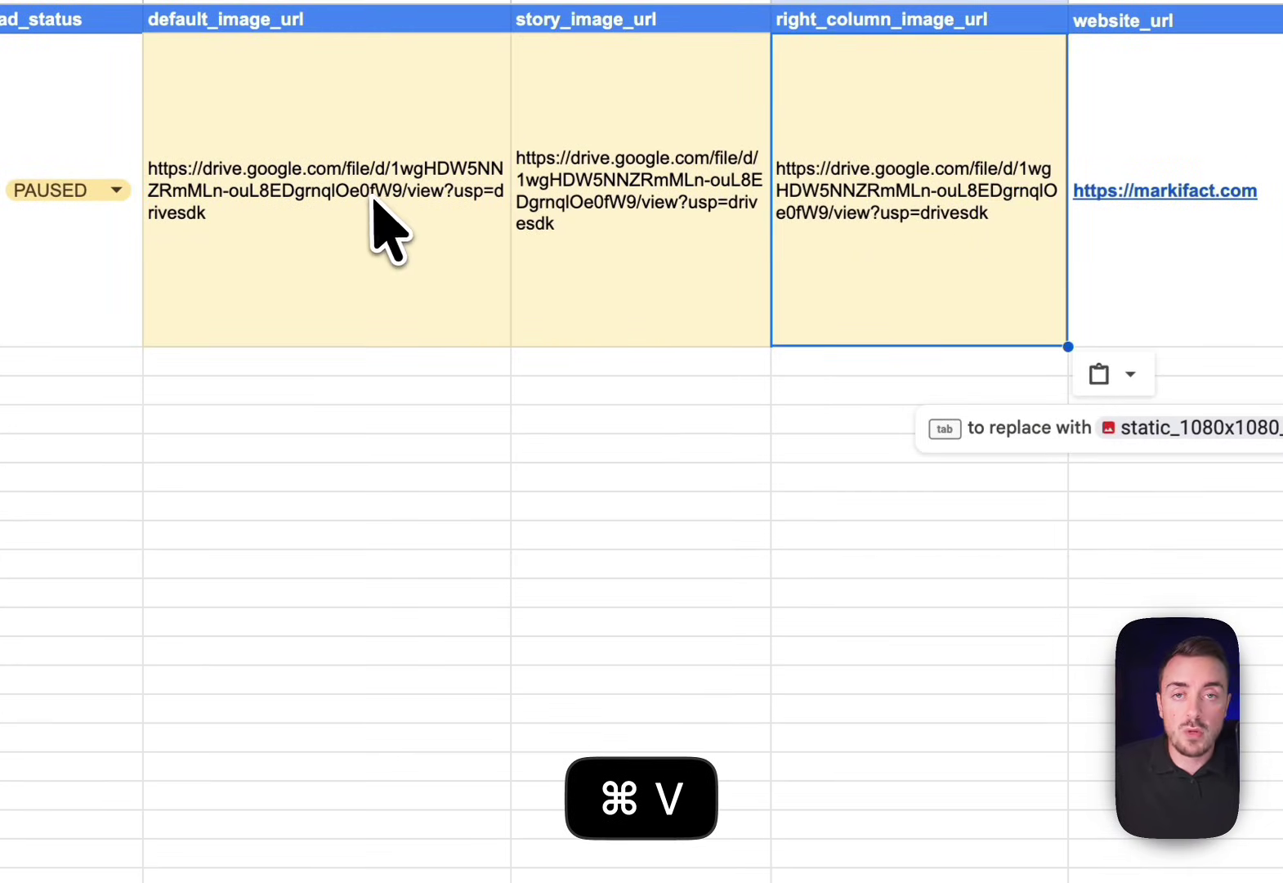
pyautogui.click(602, 204)
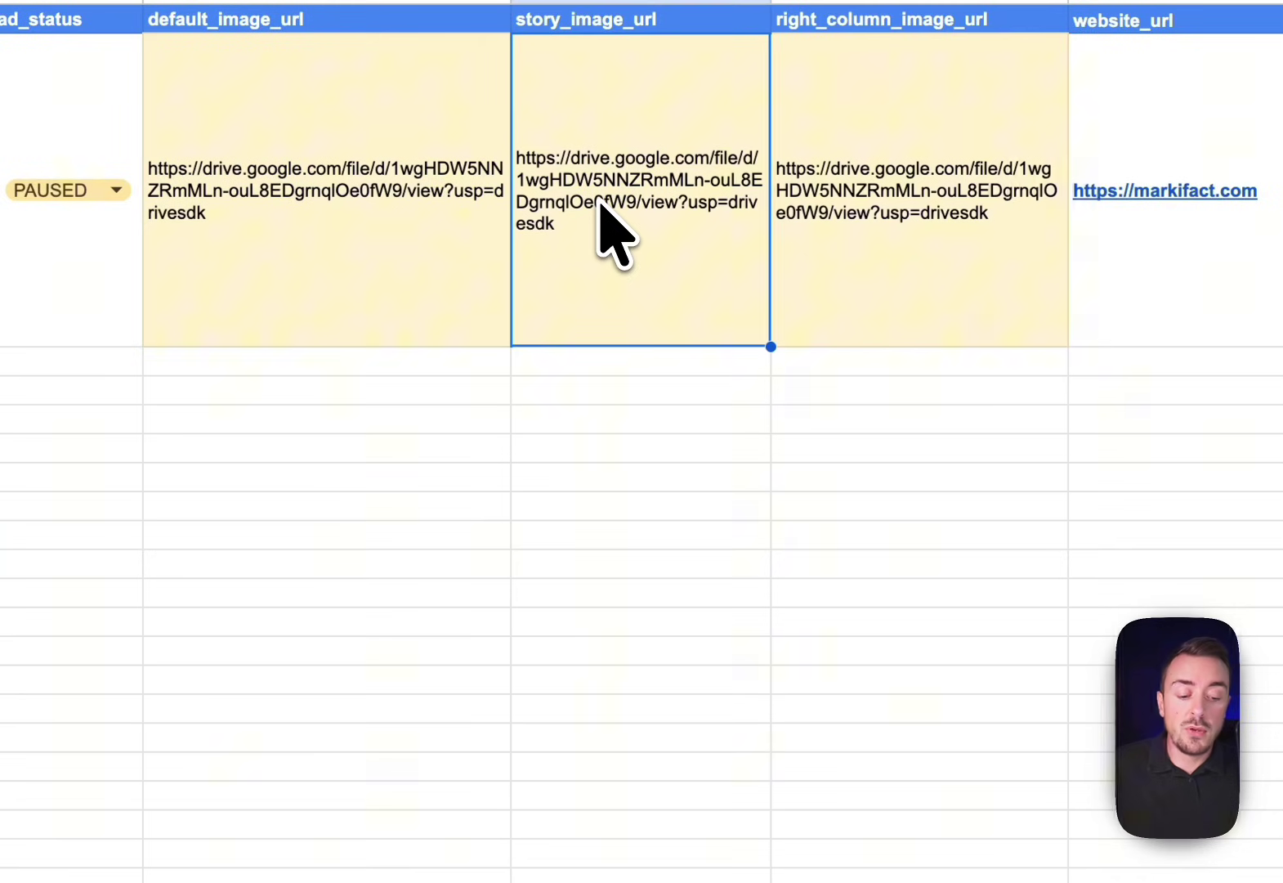
pyautogui.press('BackSpace')
pyautogui.press('Right')
pyautogui.press('BackSpace')
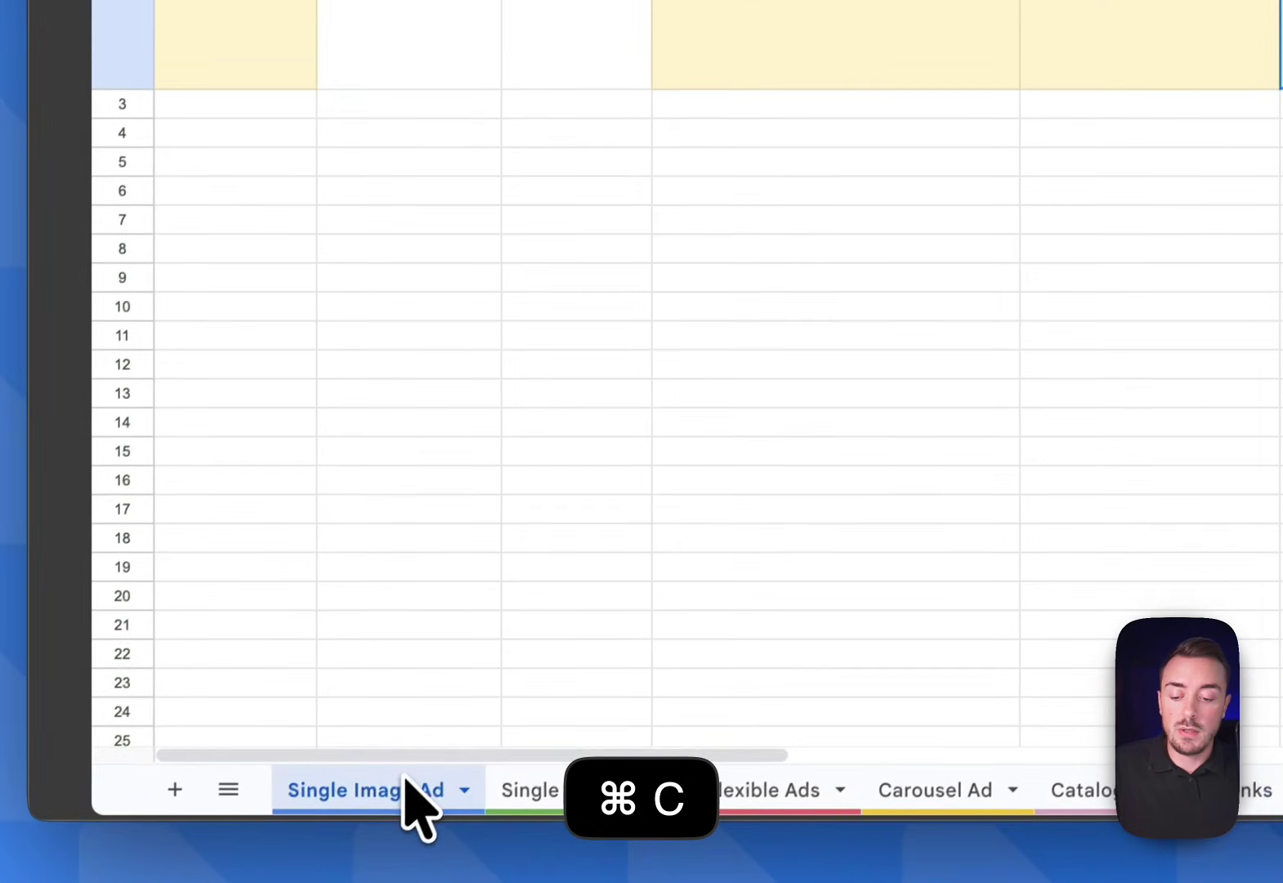
pyautogui.click(788, 204)
pyautogui.press('super+shift+v')
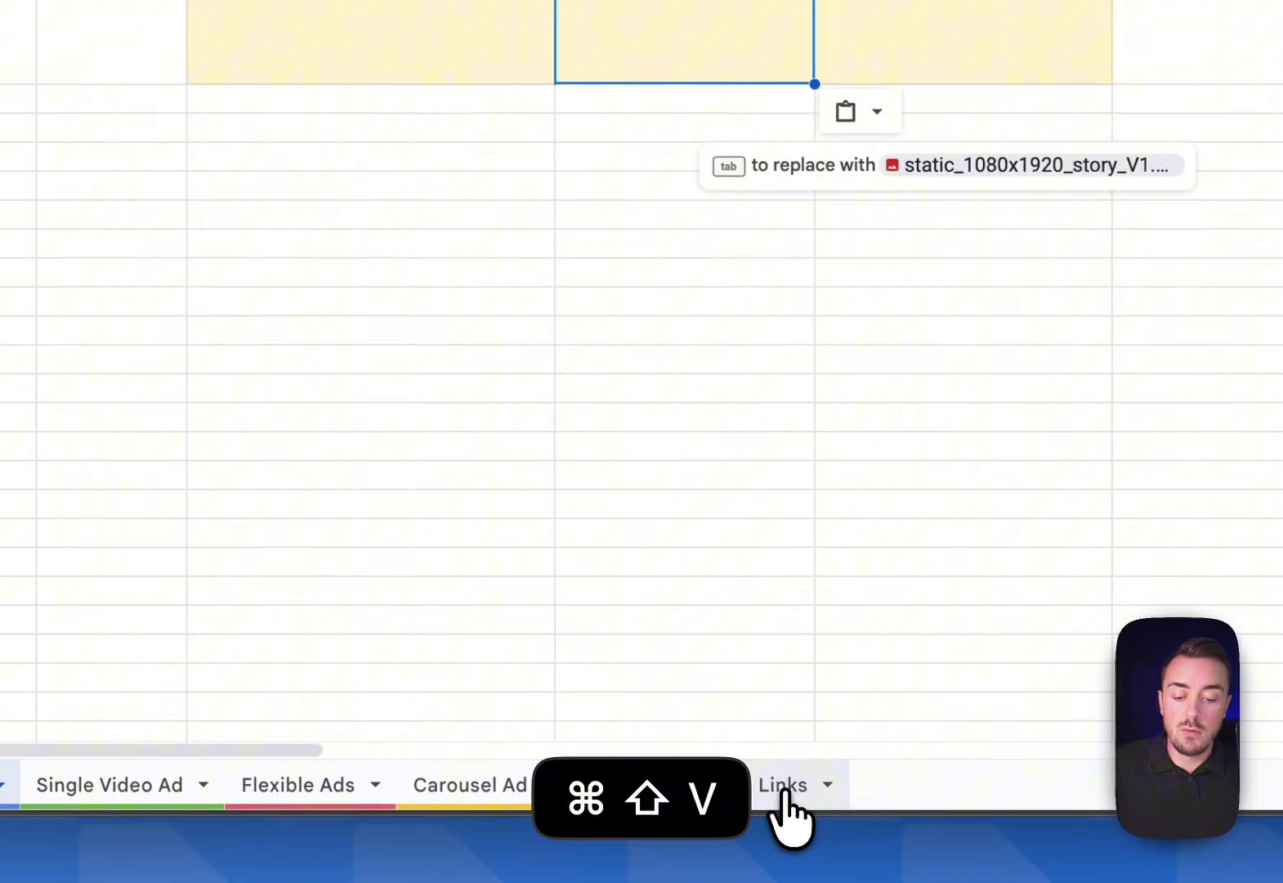
# Copy the landscape_V1 link from the Links sheet into right_column_image_url (F2)
pyautogui.click(780, 797)
pyautogui.click(554, 188)
pyautogui.press('Right')
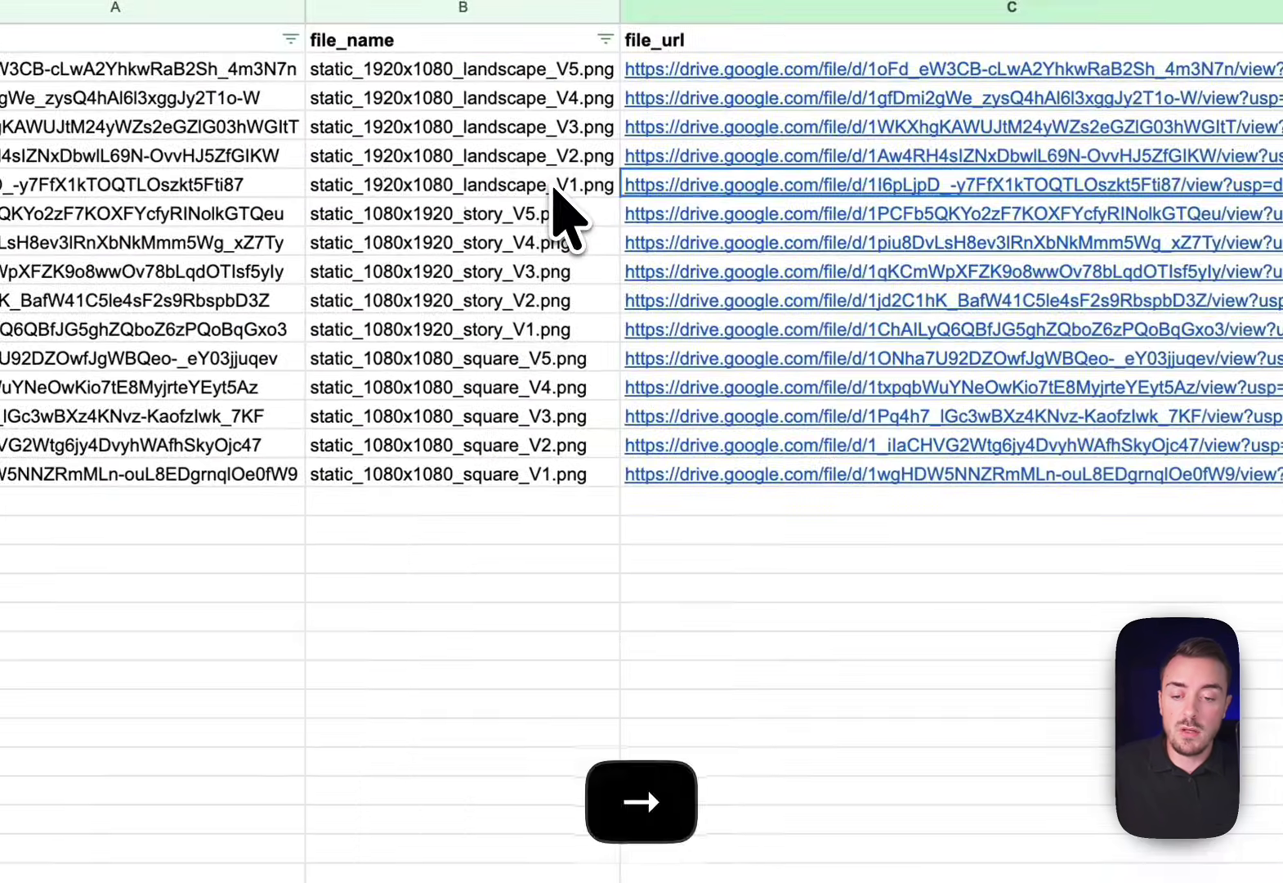
pyautogui.press('super+c')
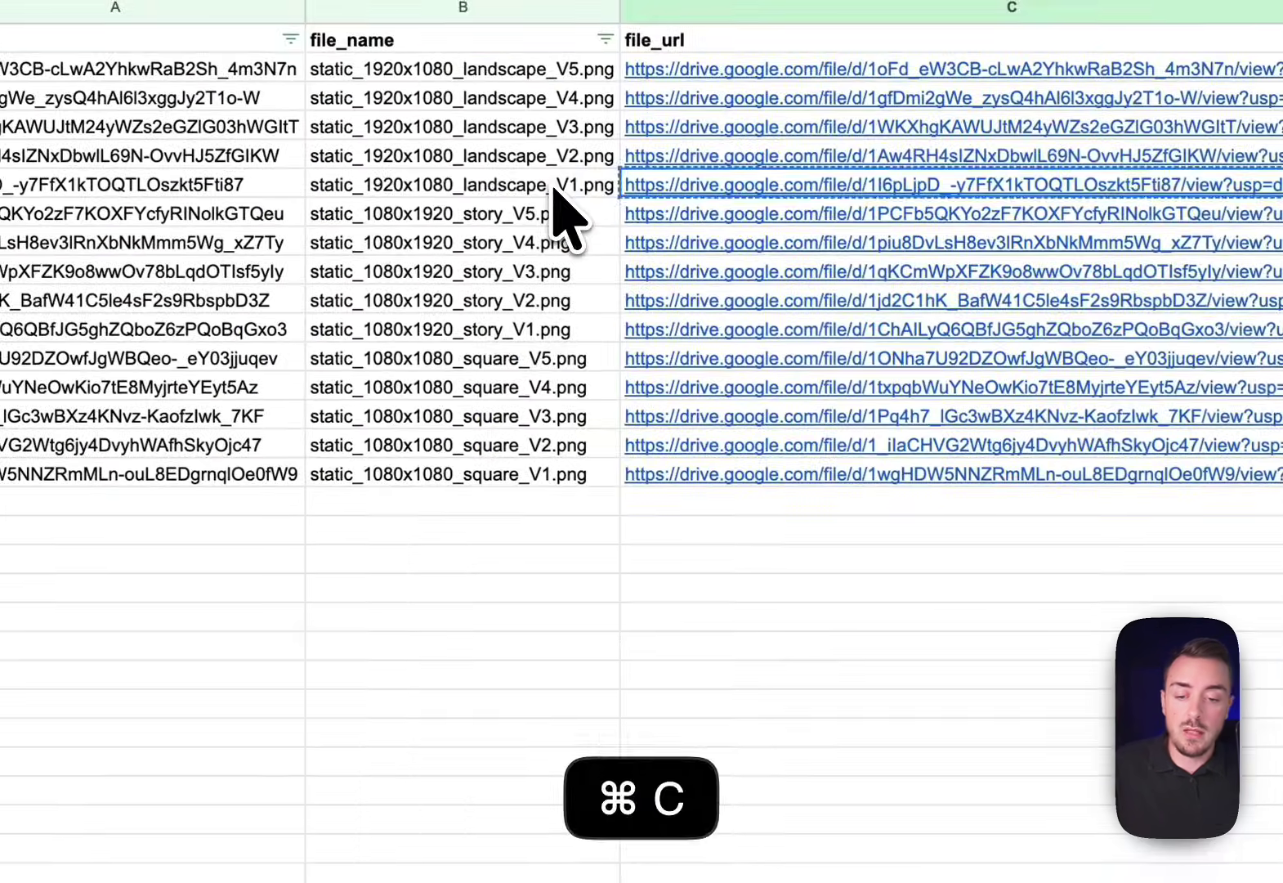
pyautogui.click(372, 785)
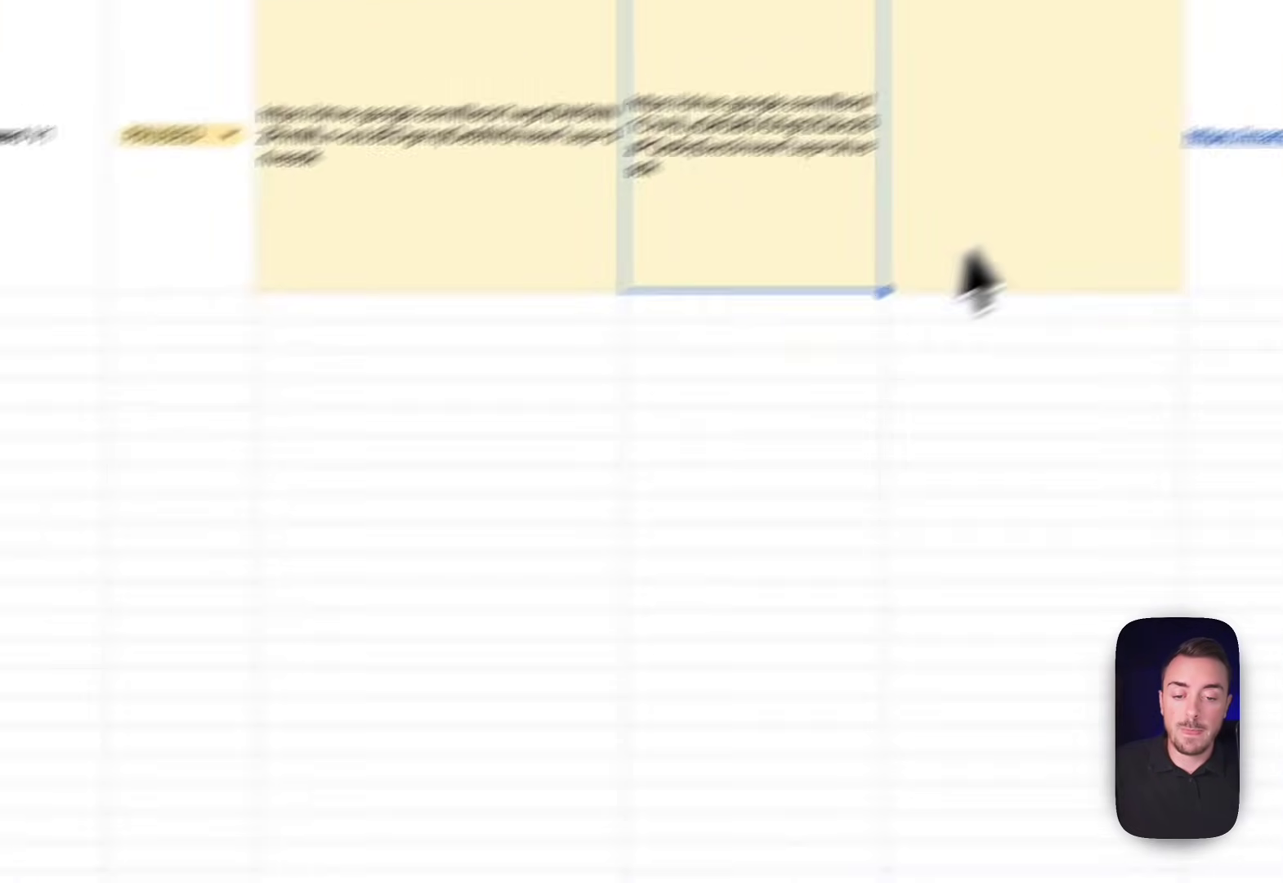
pyautogui.click(985, 274)
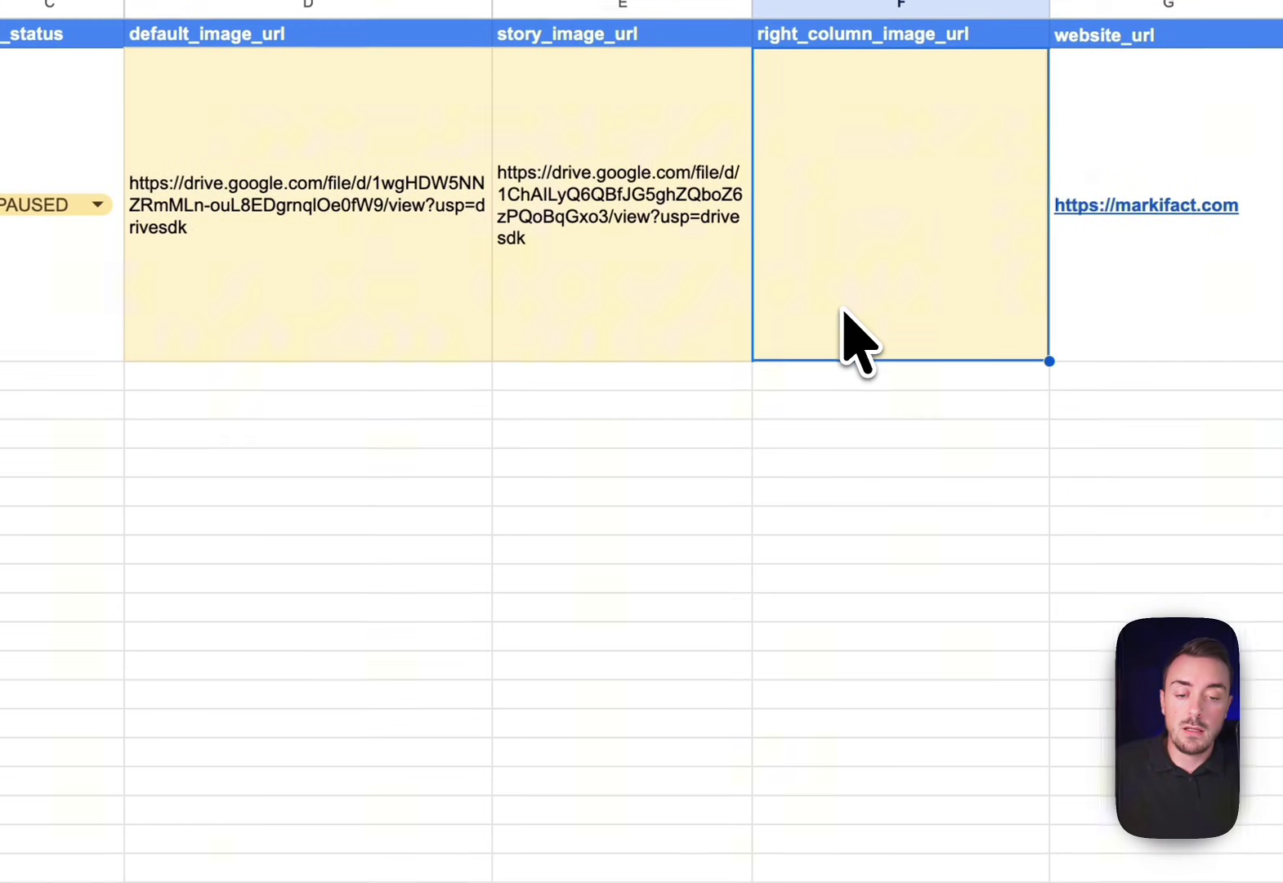
pyautogui.press('super+shift+v')
# Remove the light yellow fill from image URL cells D2:F2
pyautogui.moveTo(878, 339); pyautogui.dragTo(430, 338)
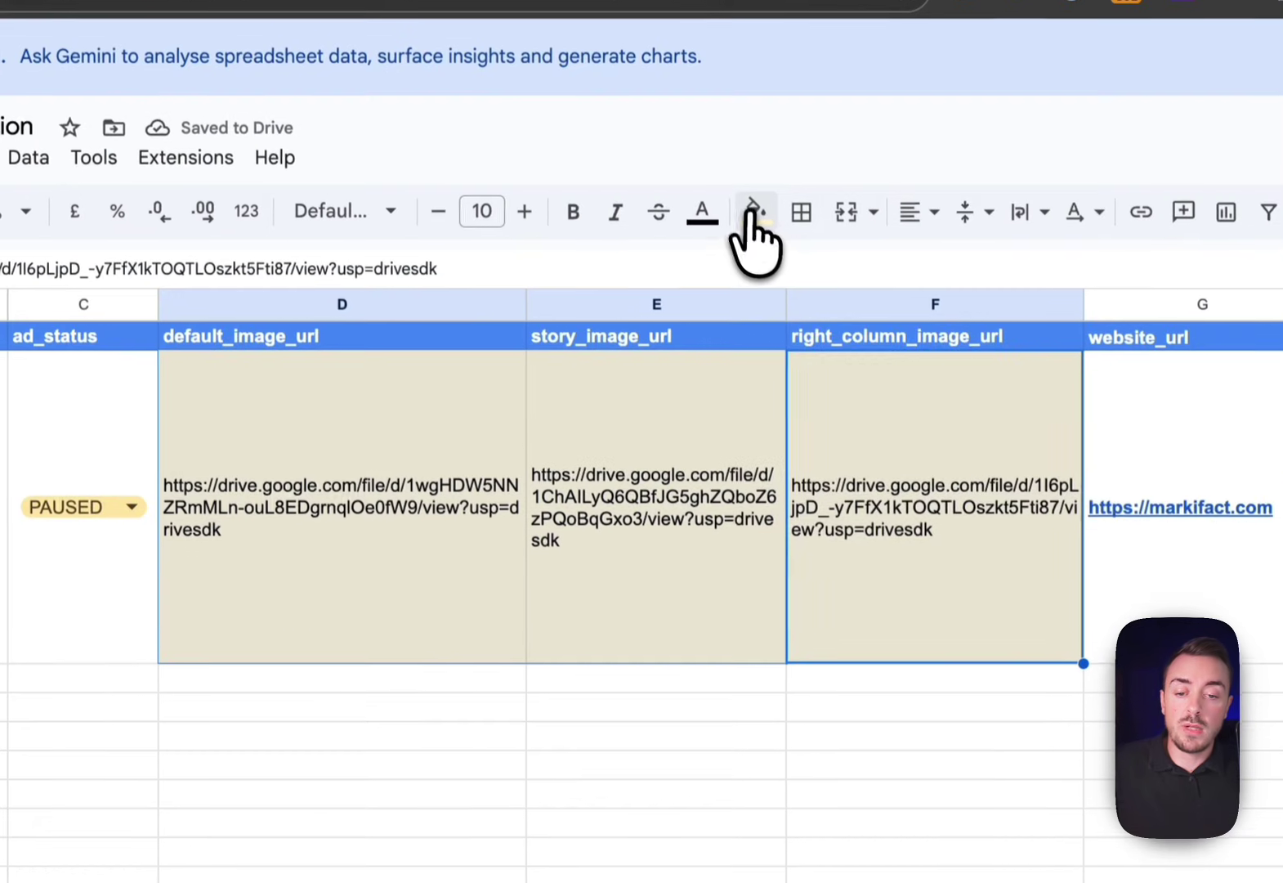
pyautogui.click(753, 223)
pyautogui.click(809, 272)
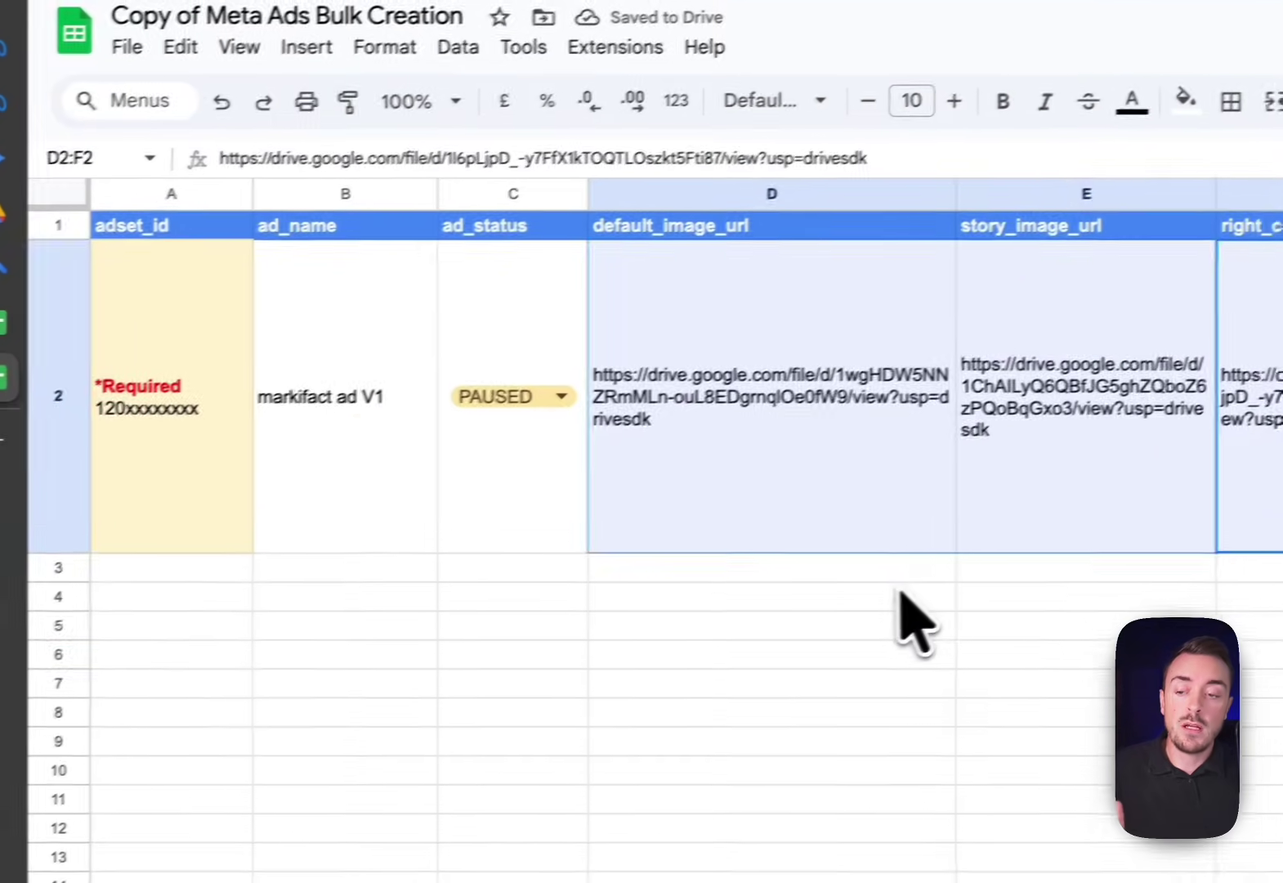
pyautogui.click(474, 708)
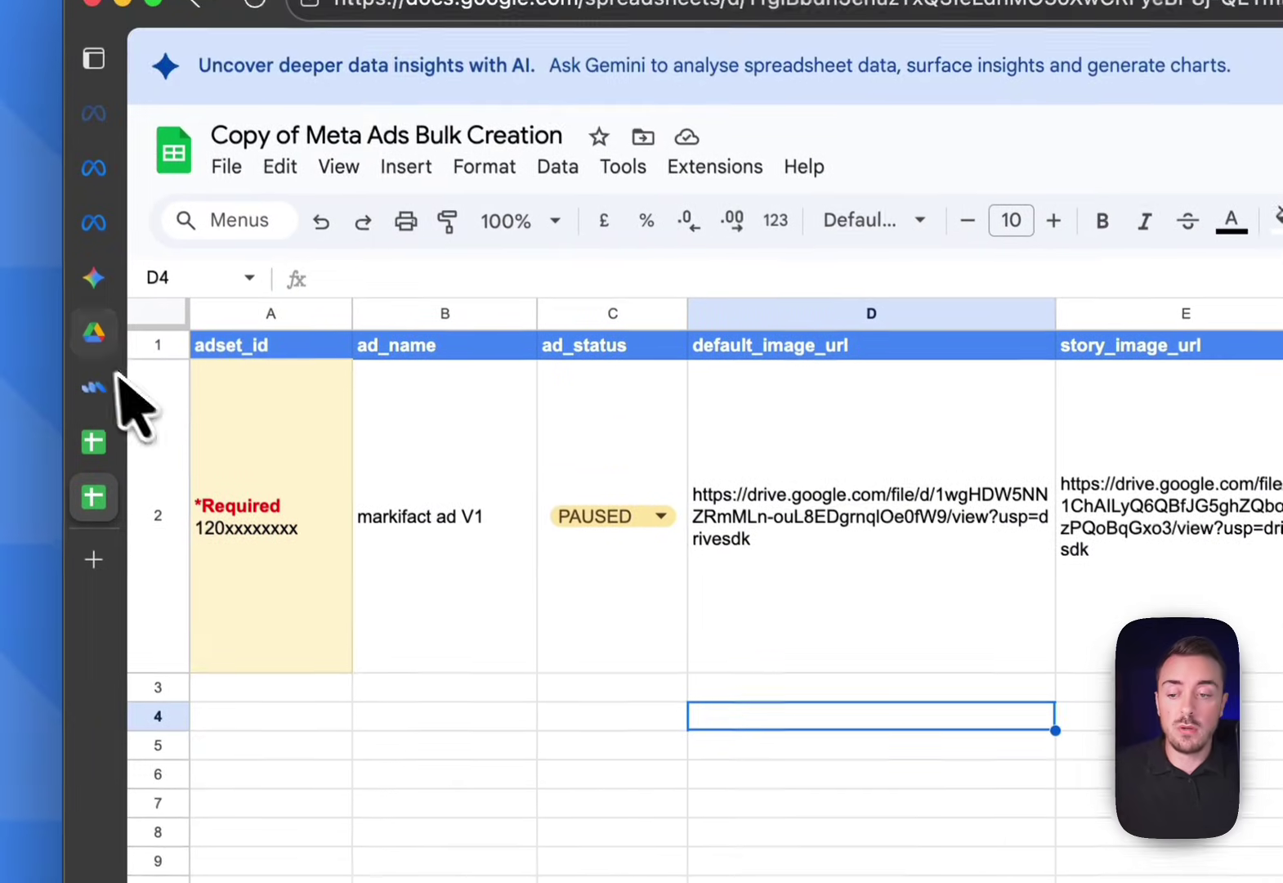
# Select all 15 image files in the Meta Bulk Uploader Drive folder, square_V1 through the last
pyautogui.moveTo(11, 218)
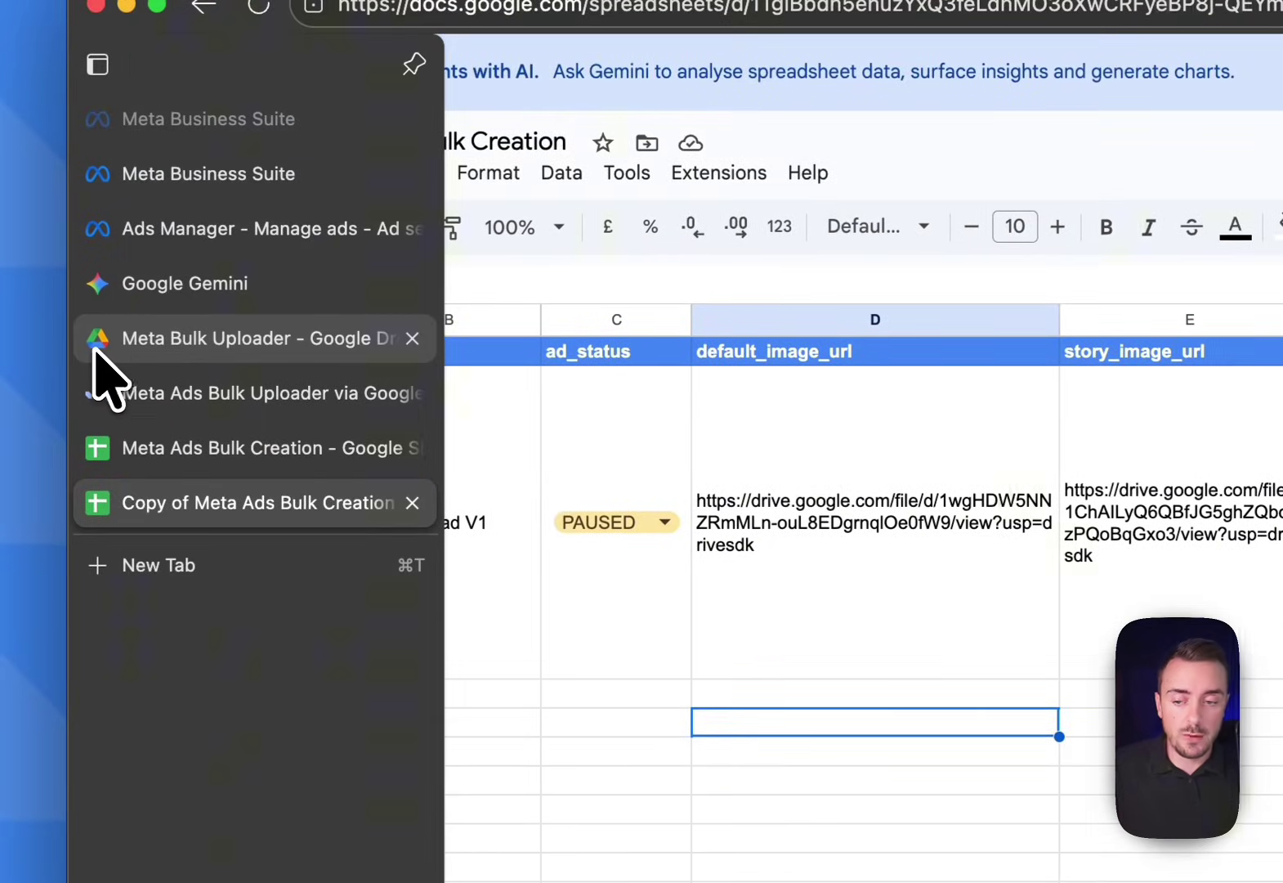
pyautogui.click(95, 350)
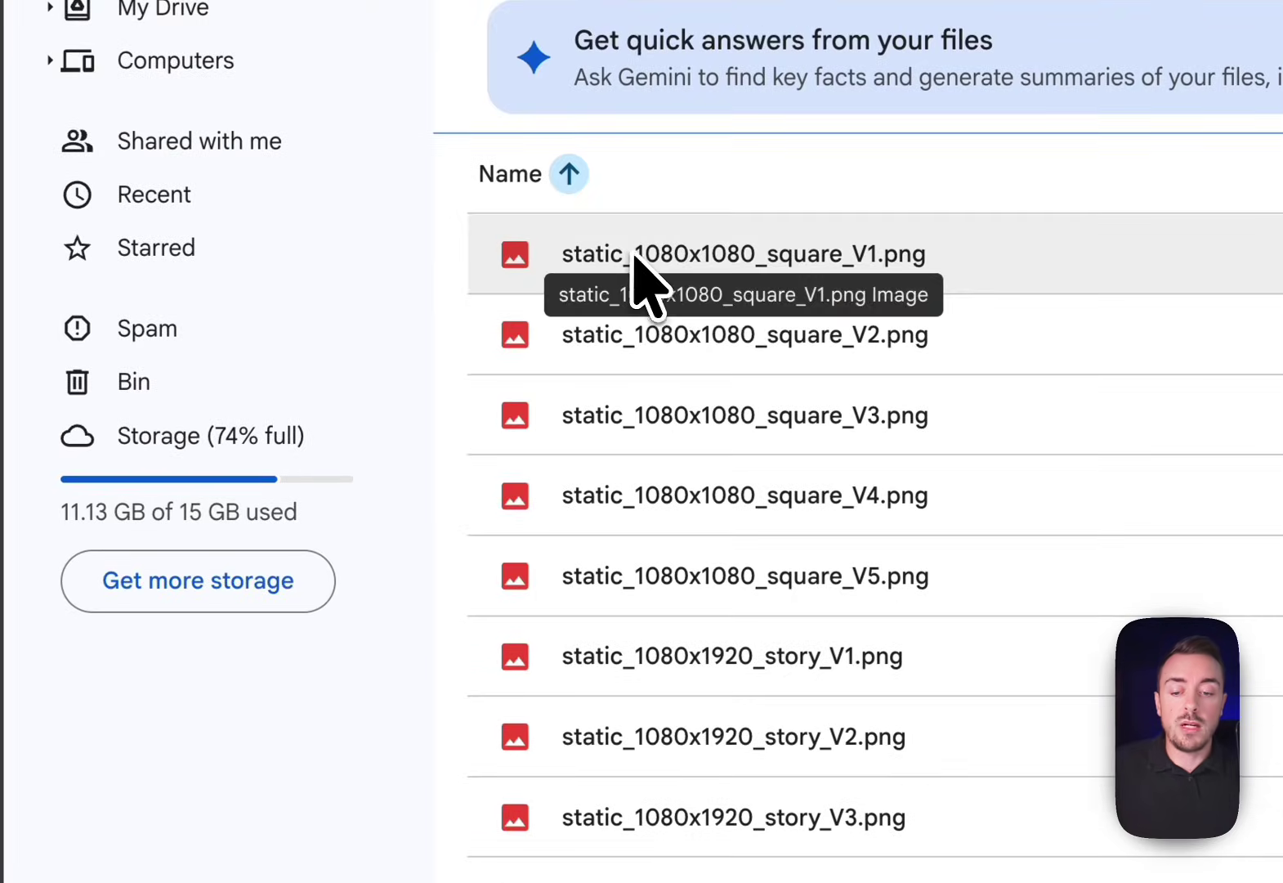
pyautogui.click(636, 255)
pyautogui.scroll(-3, 646, 278)
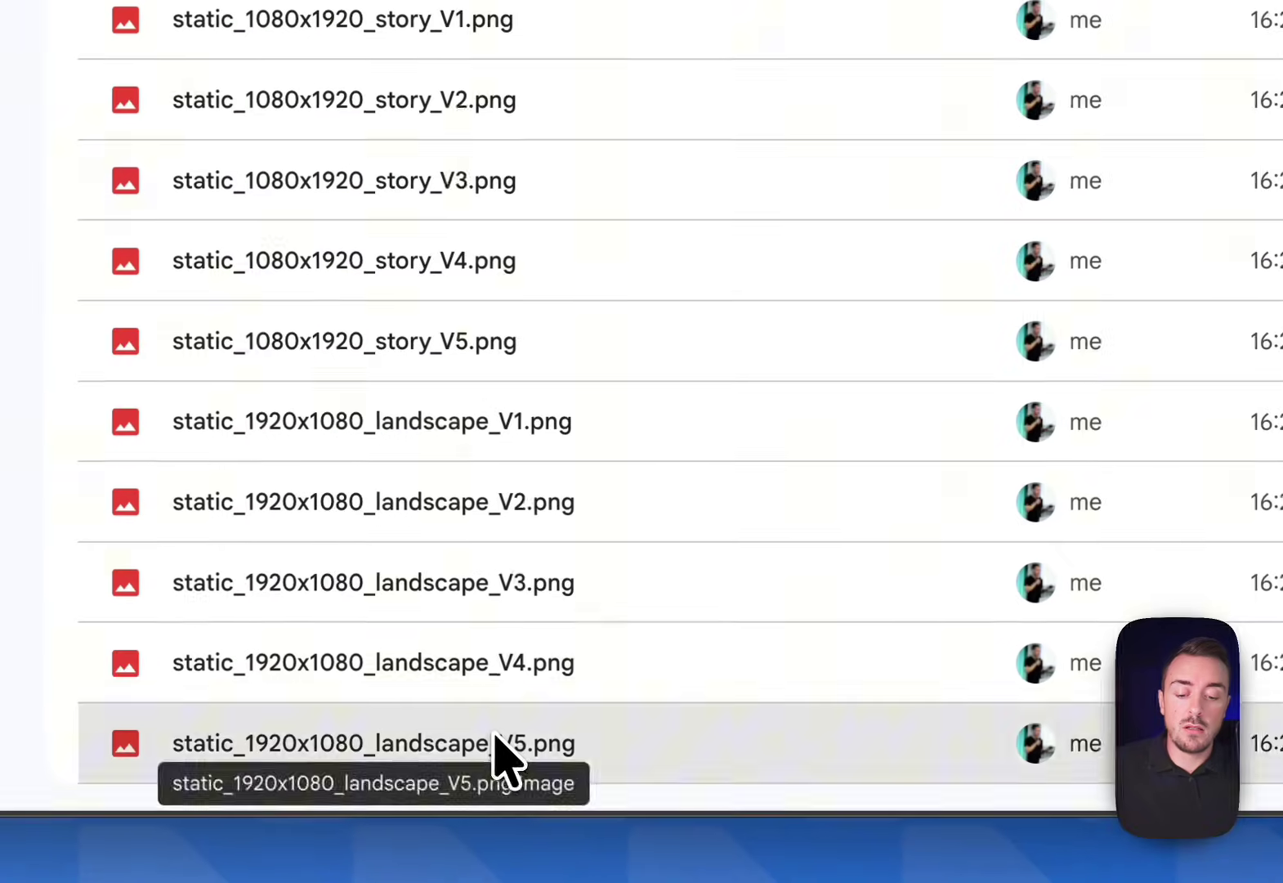
pyautogui.keyDown('shift'); pyautogui.click(495, 739); pyautogui.keyUp('shift')
# Share the selected images with General access set to 'Anyone with the link'
pyautogui.rightClick(493, 733)
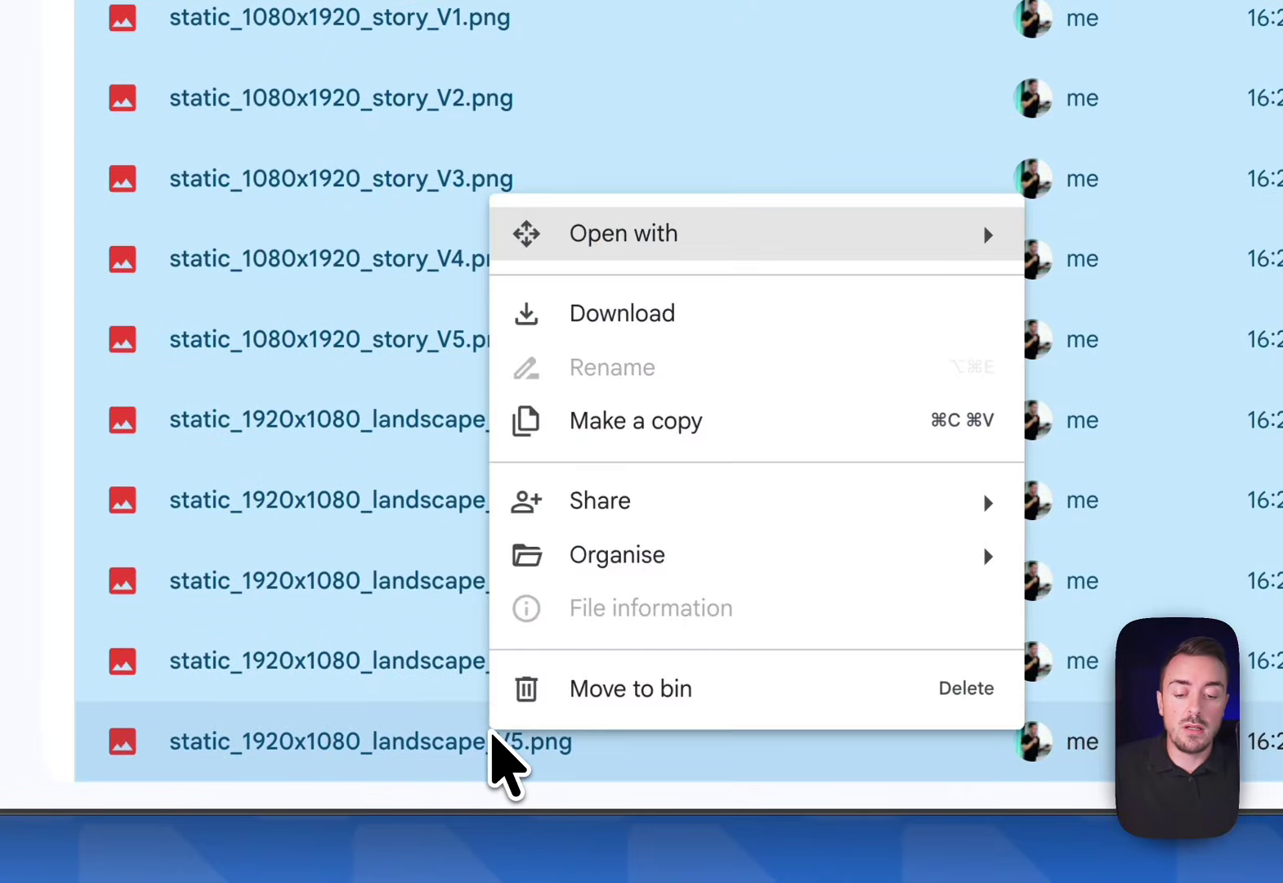
pyautogui.moveTo(621, 515)
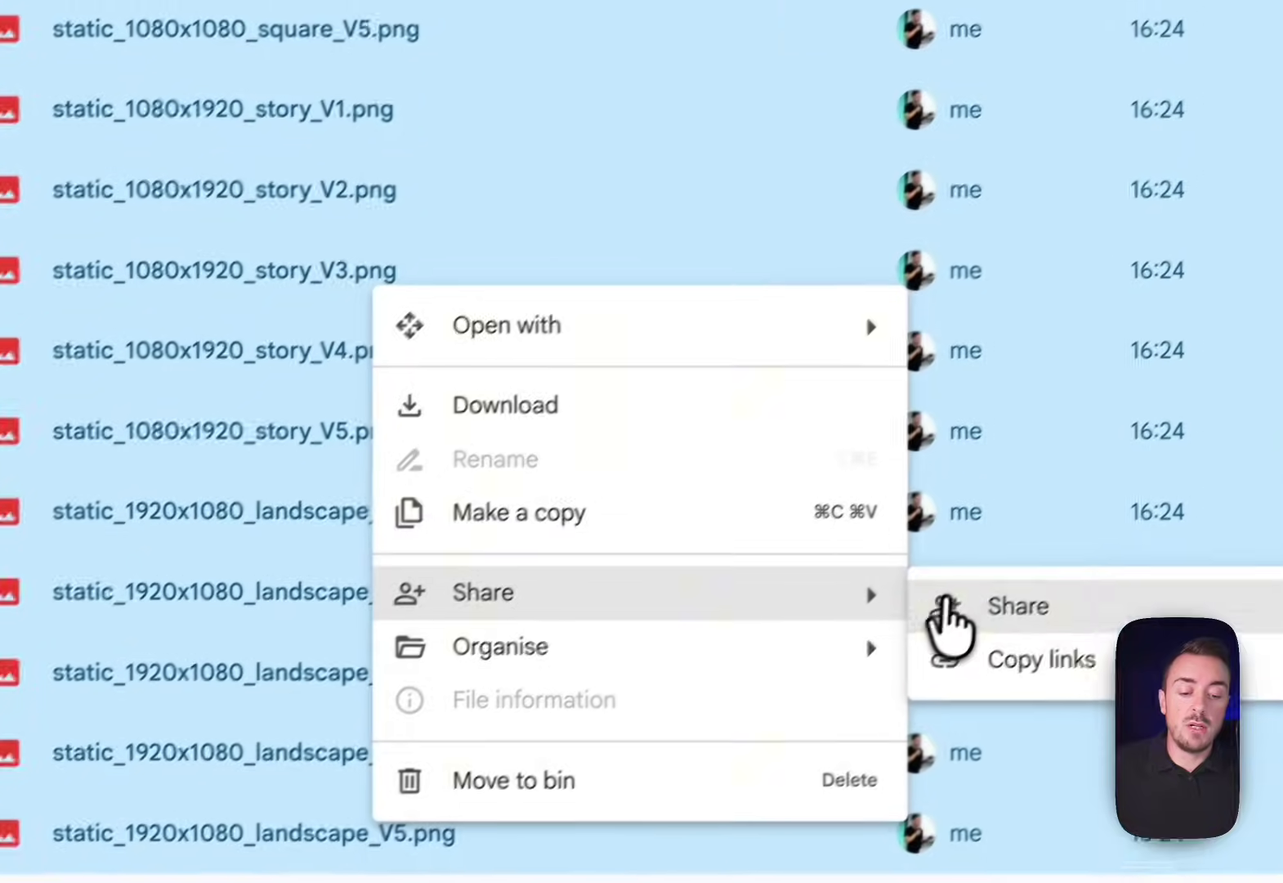
pyautogui.click(1071, 514)
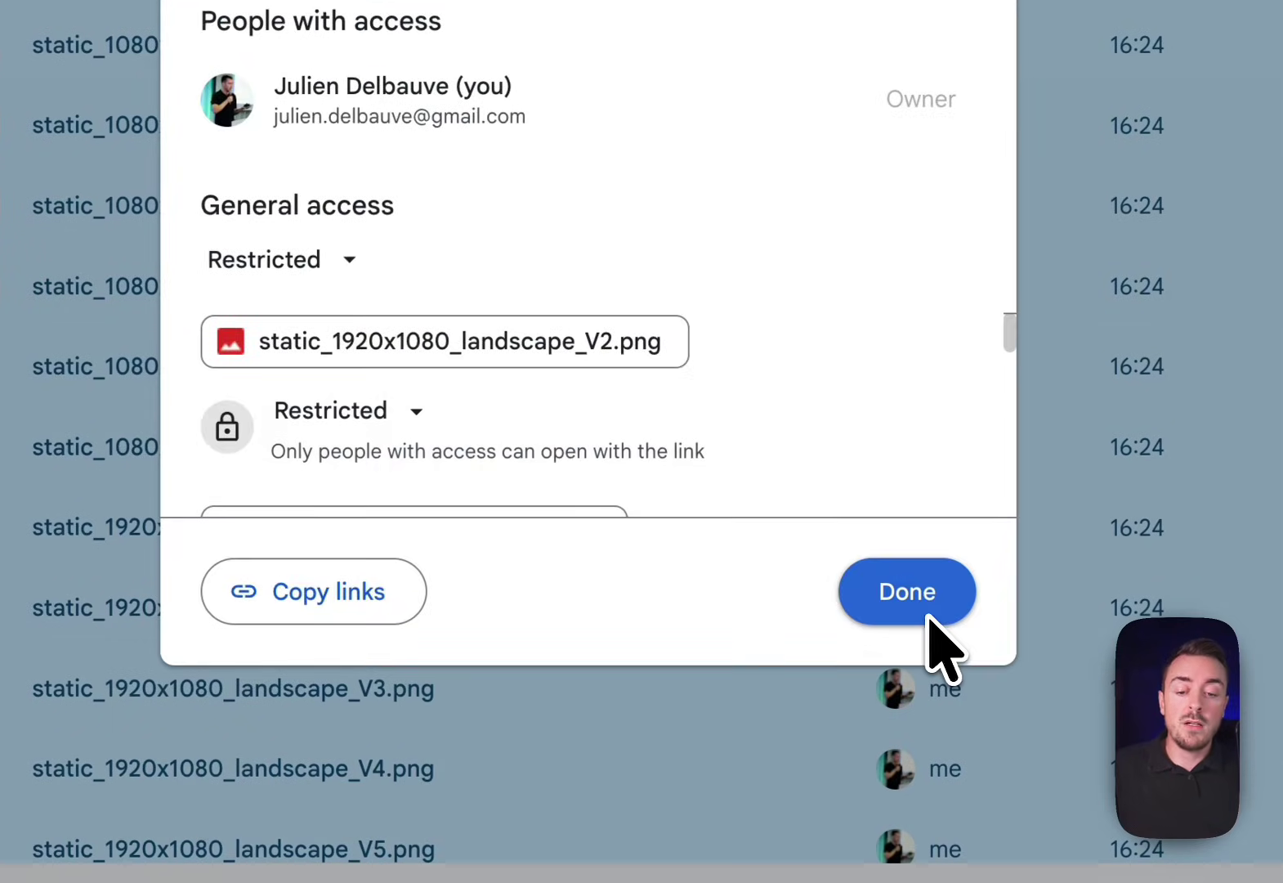
pyautogui.click(347, 260)
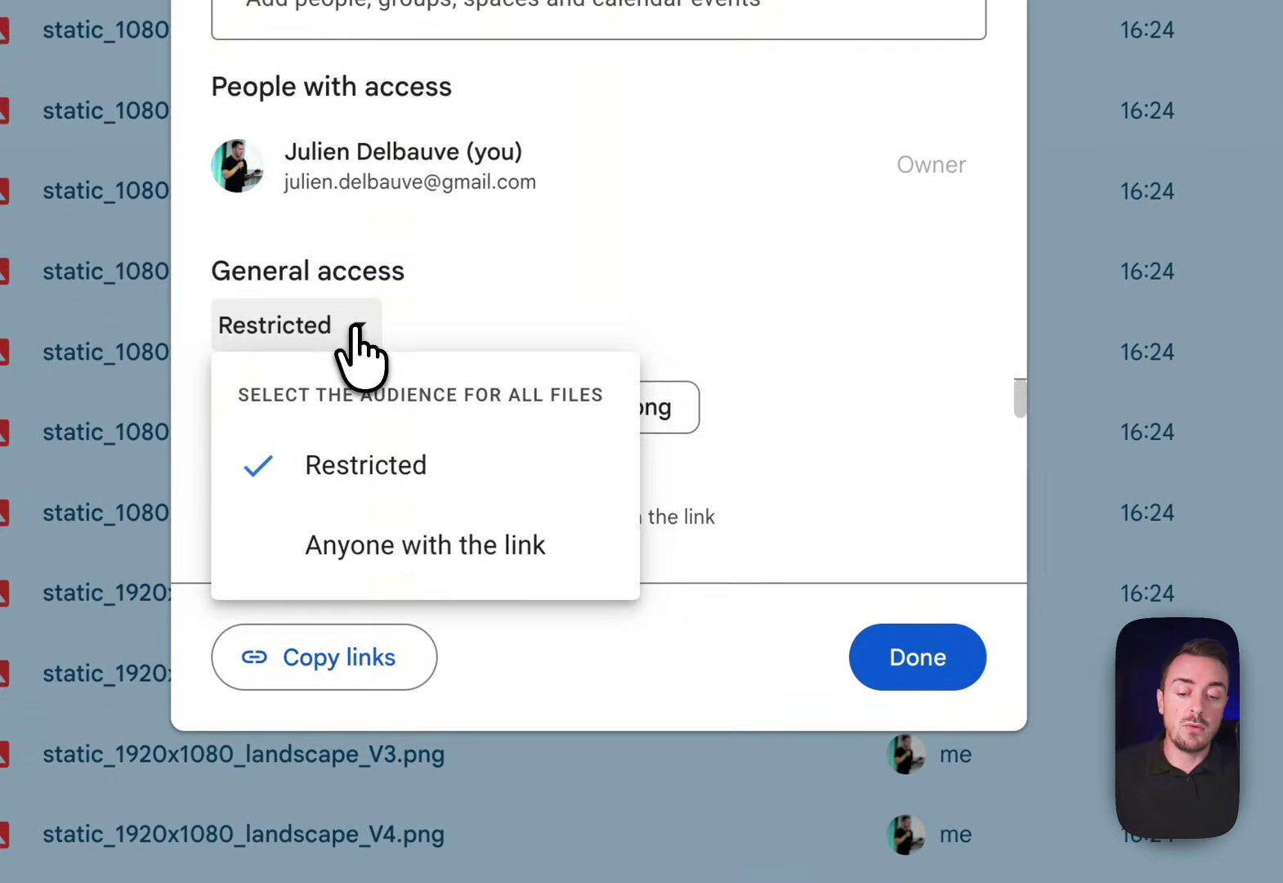
pyautogui.click(390, 548)
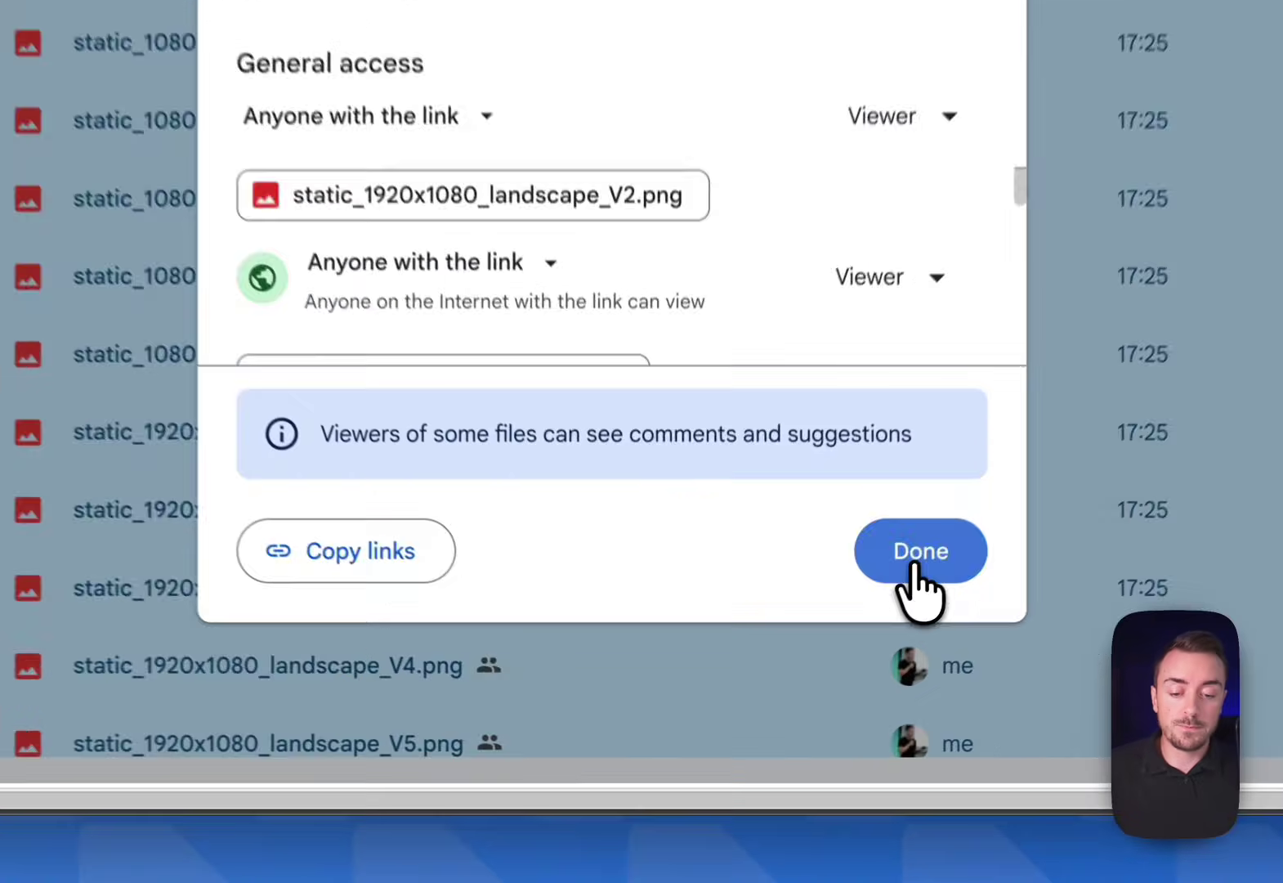
pyautogui.click(814, 684)
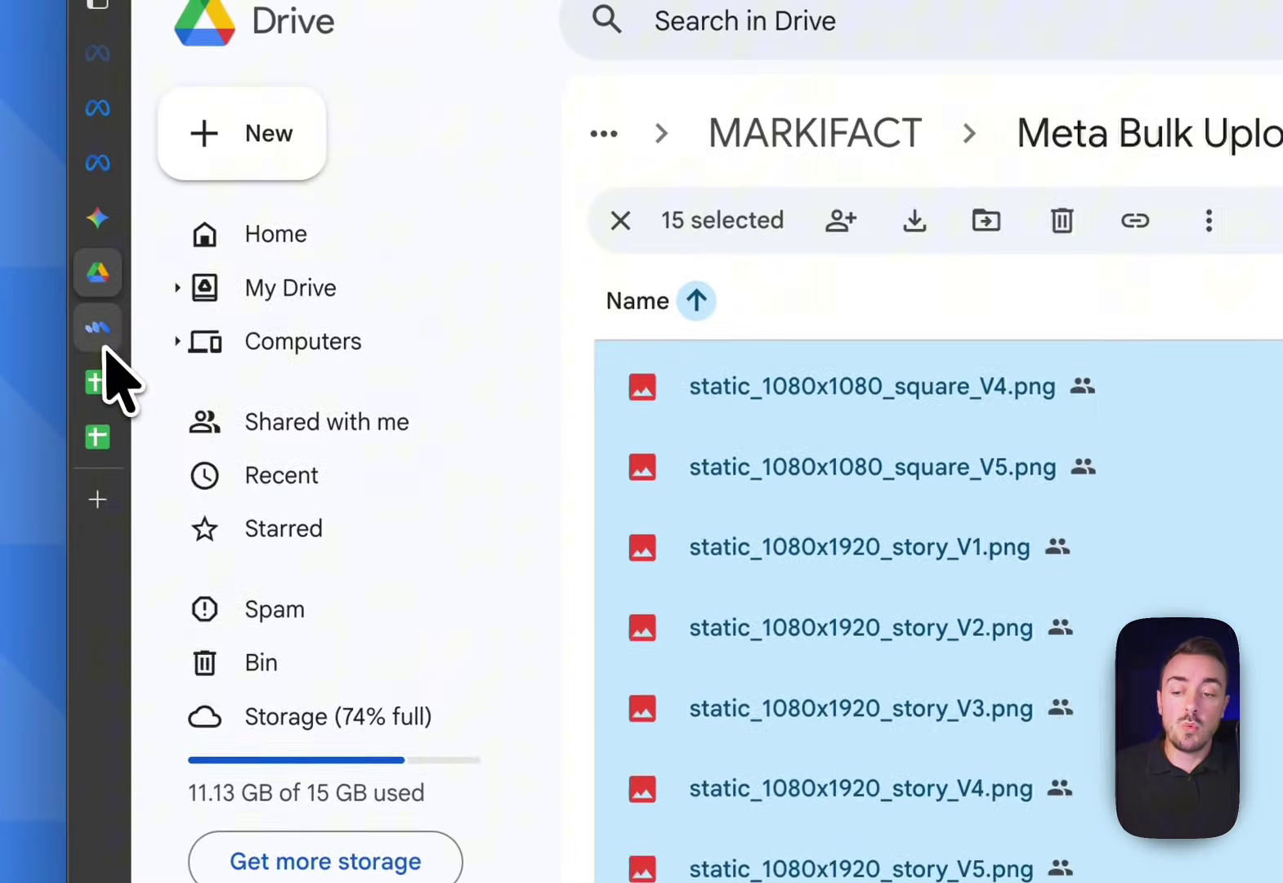
# Return to the Copy of Meta Ads Bulk Creation spreadsheet and check the D2:F2 image links
pyautogui.moveTo(88, 327)
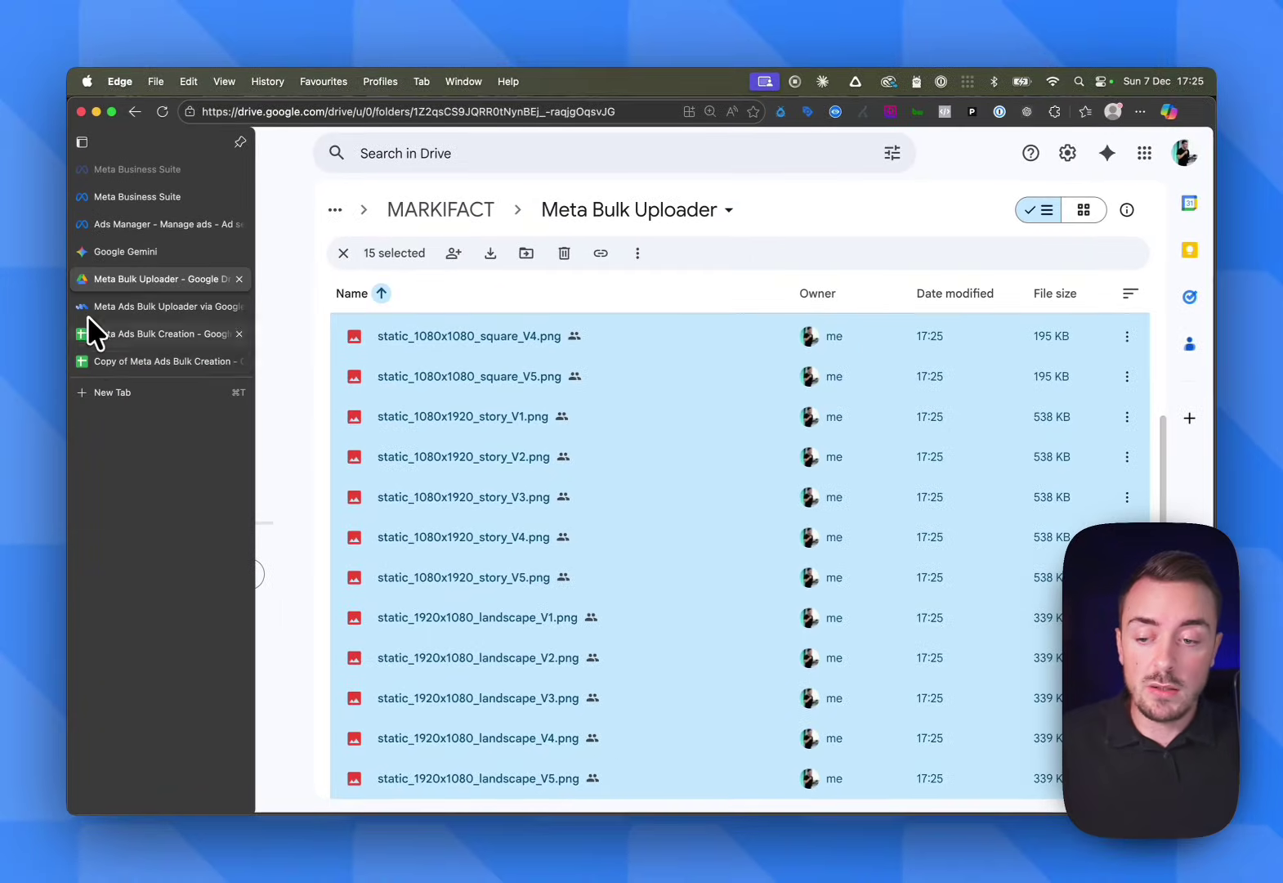
pyautogui.click(99, 361)
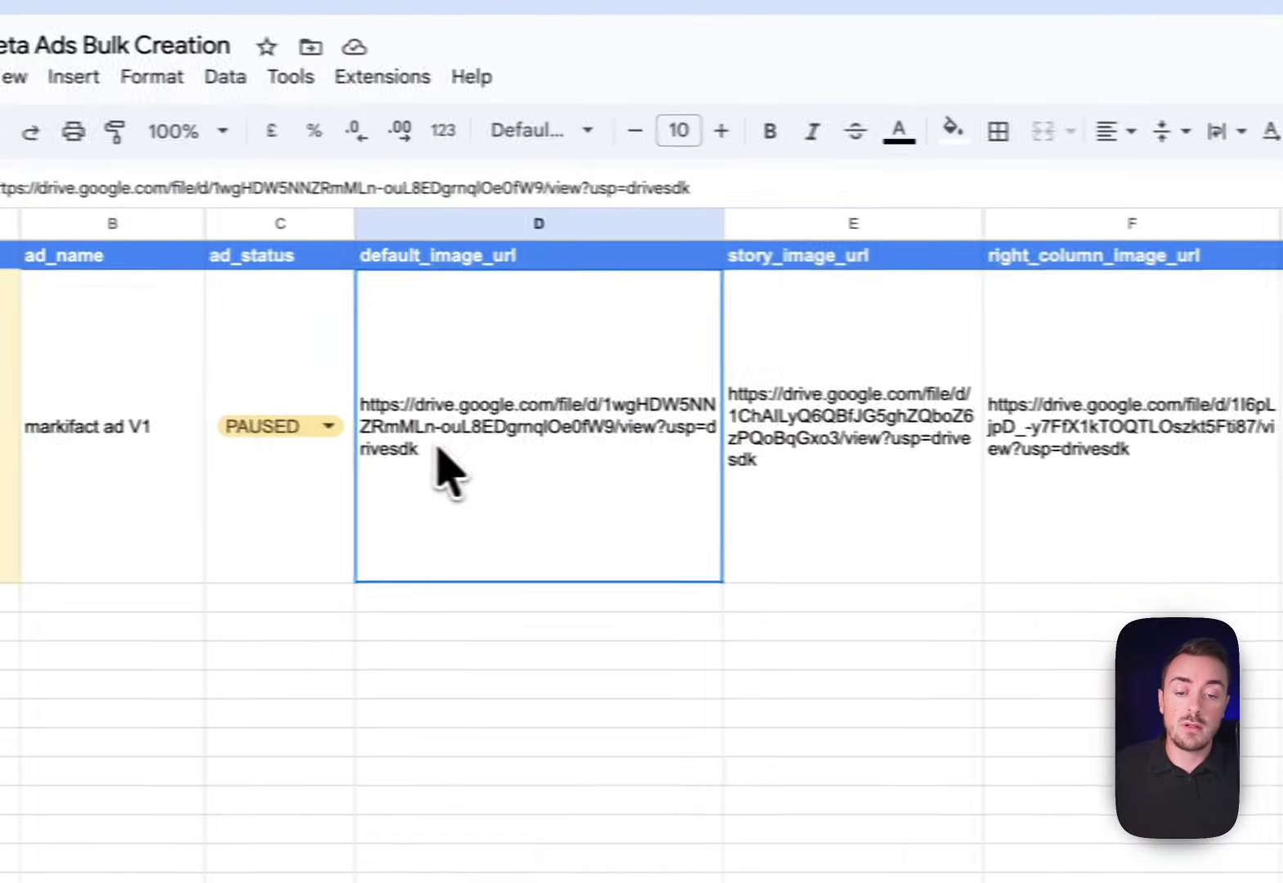
pyautogui.moveTo(441, 470); pyautogui.dragTo(1022, 474)
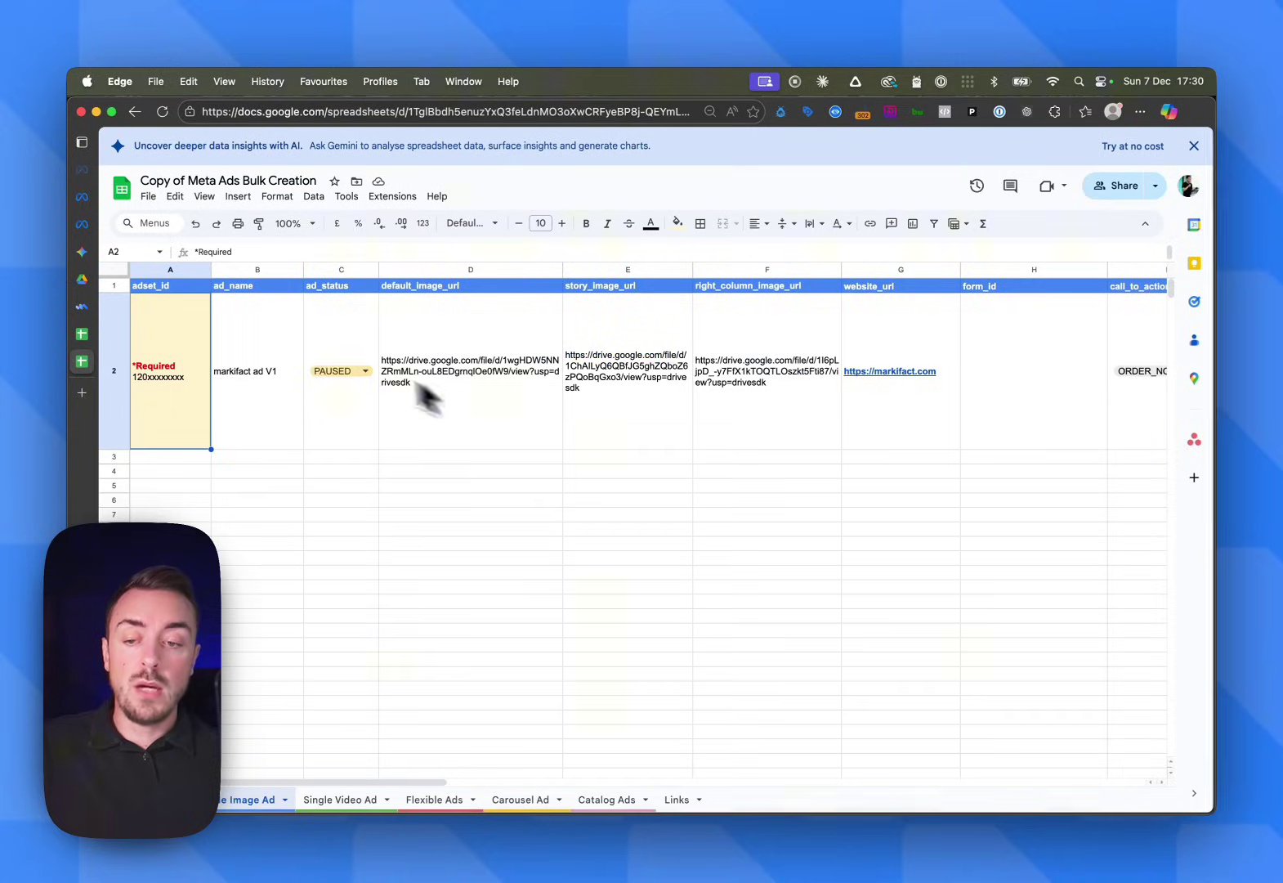
pyautogui.click(266, 409)
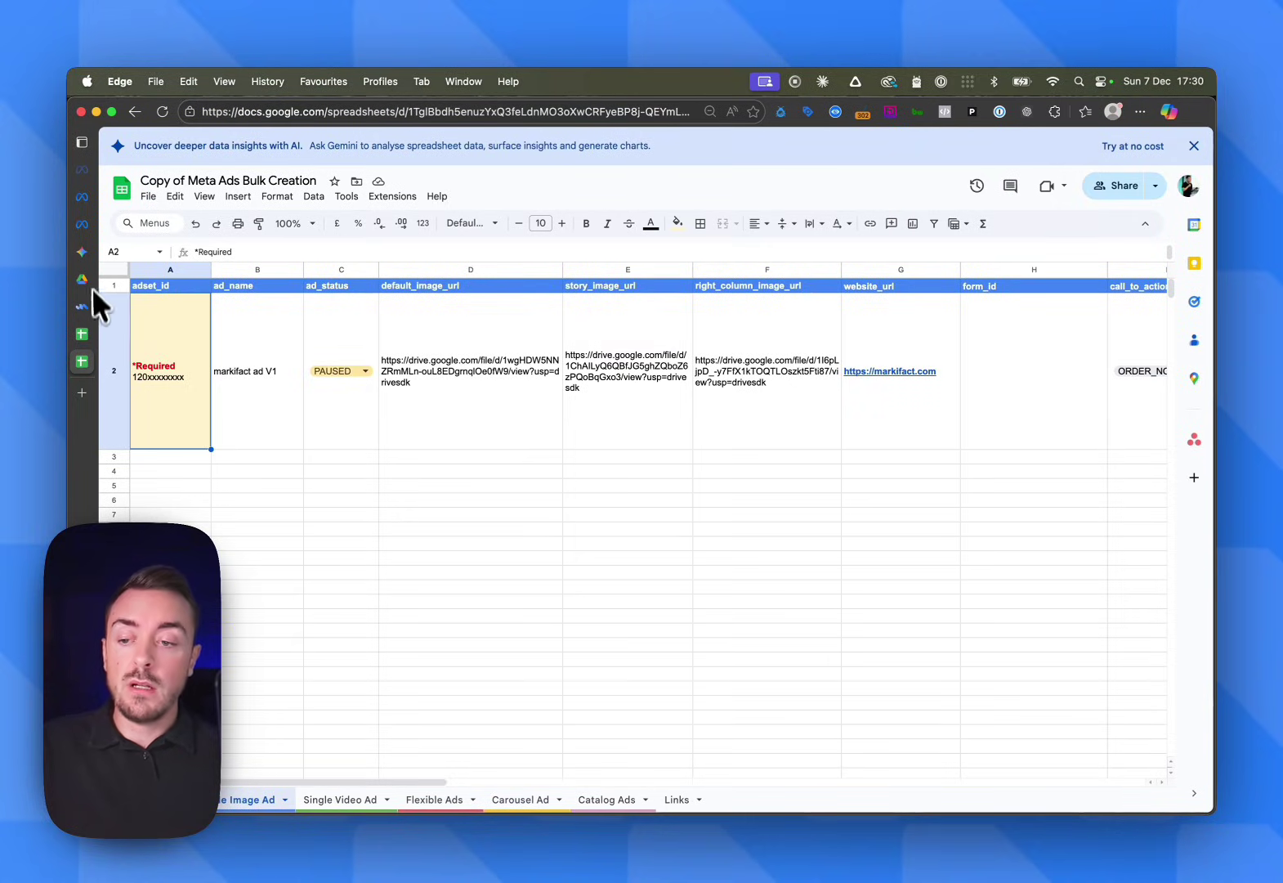
# Bring up Ads Manager's ad sets list with the Lookalike, Interest and Broad ad set IDs
pyautogui.moveTo(91, 287)
pyautogui.click(103, 224)
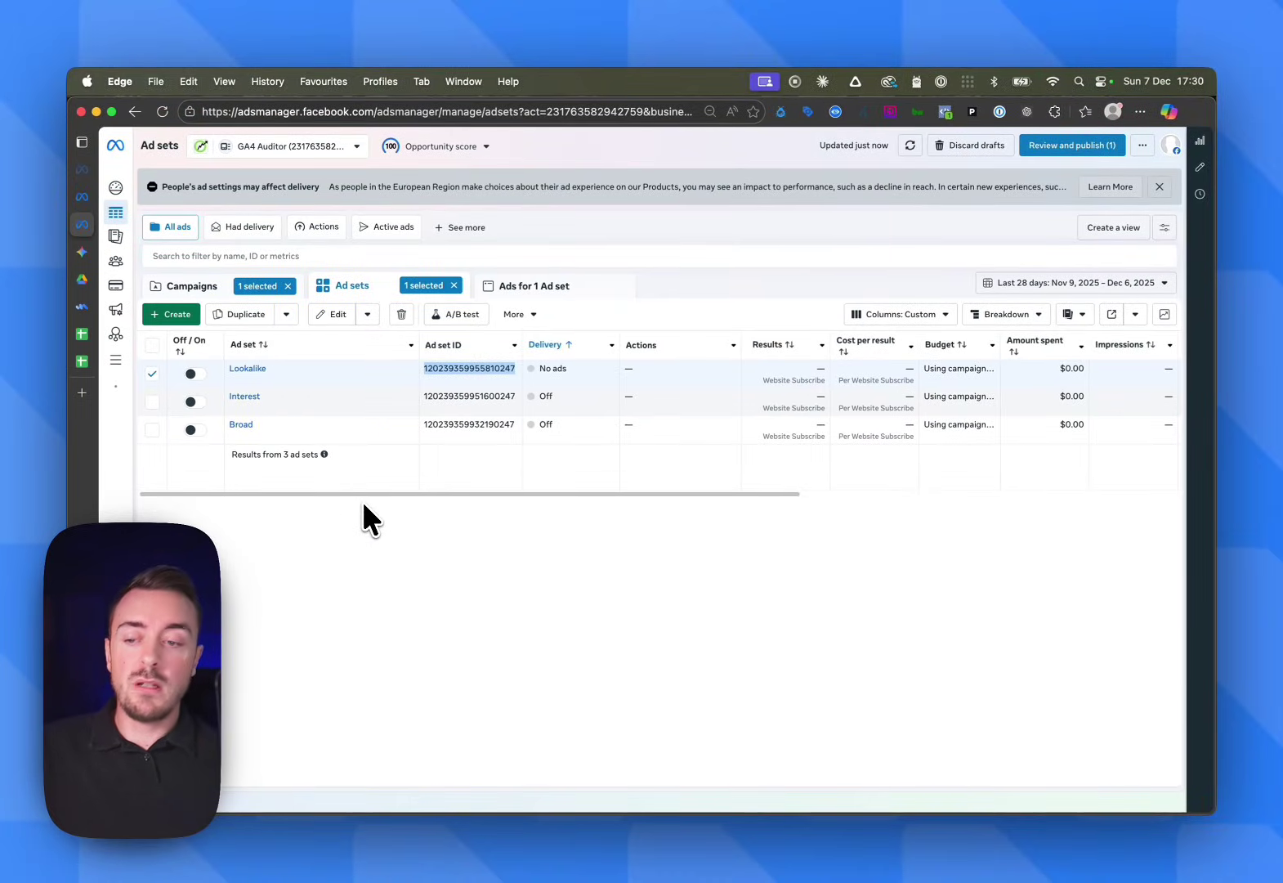
pyautogui.moveTo(88, 305)
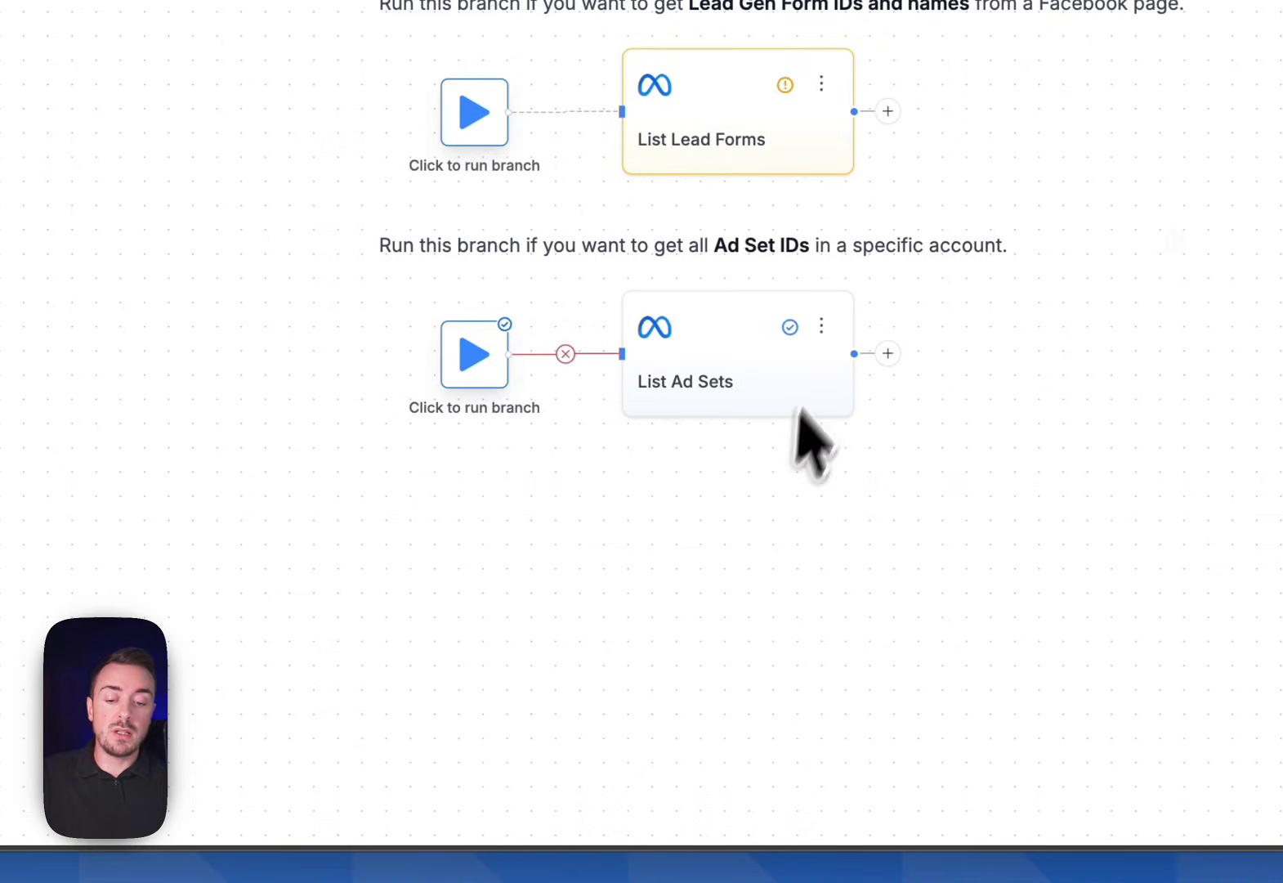
# Run the List Ad Sets branch filtered by Campaign Name CONTAINS Bulk to list the three ad sets
pyautogui.click(735, 359)
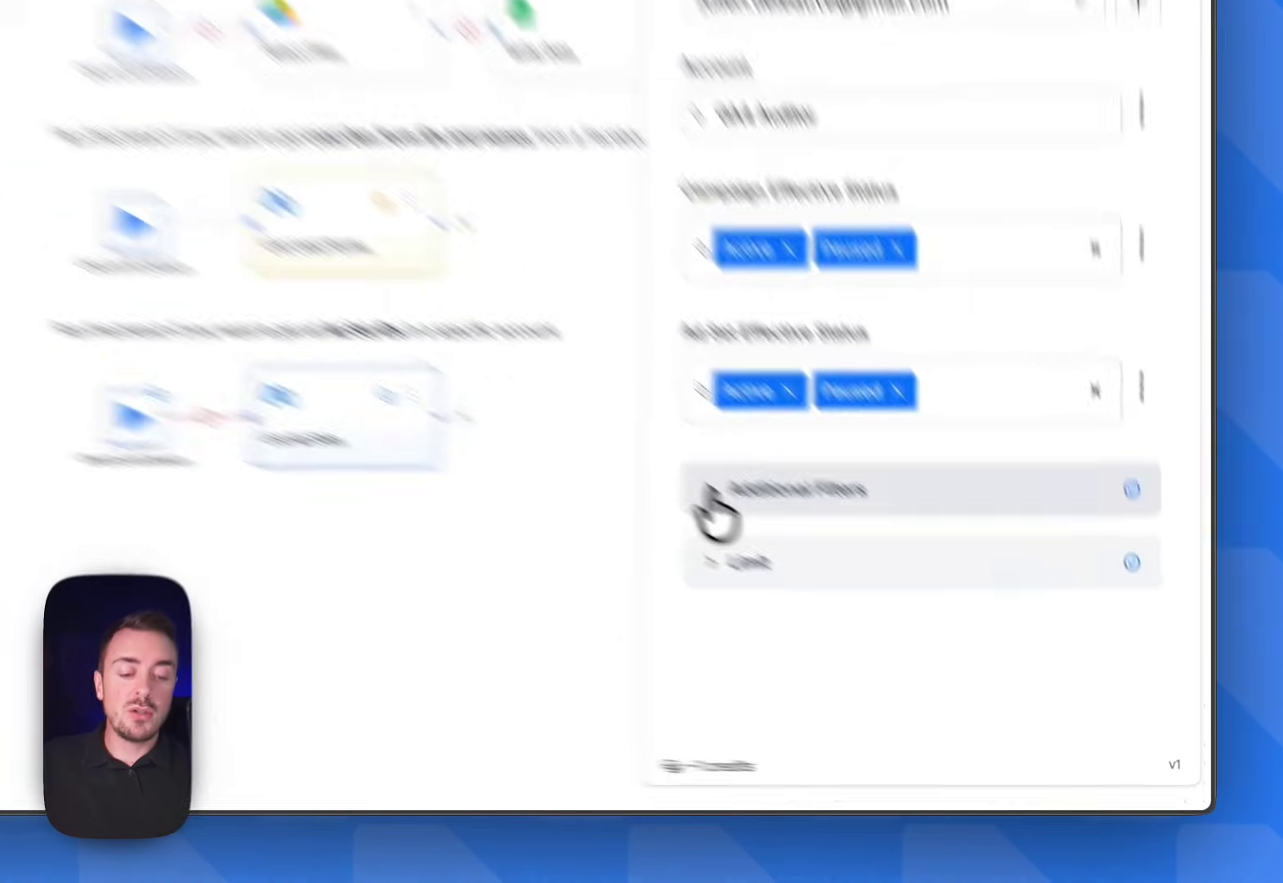
pyautogui.click(905, 613)
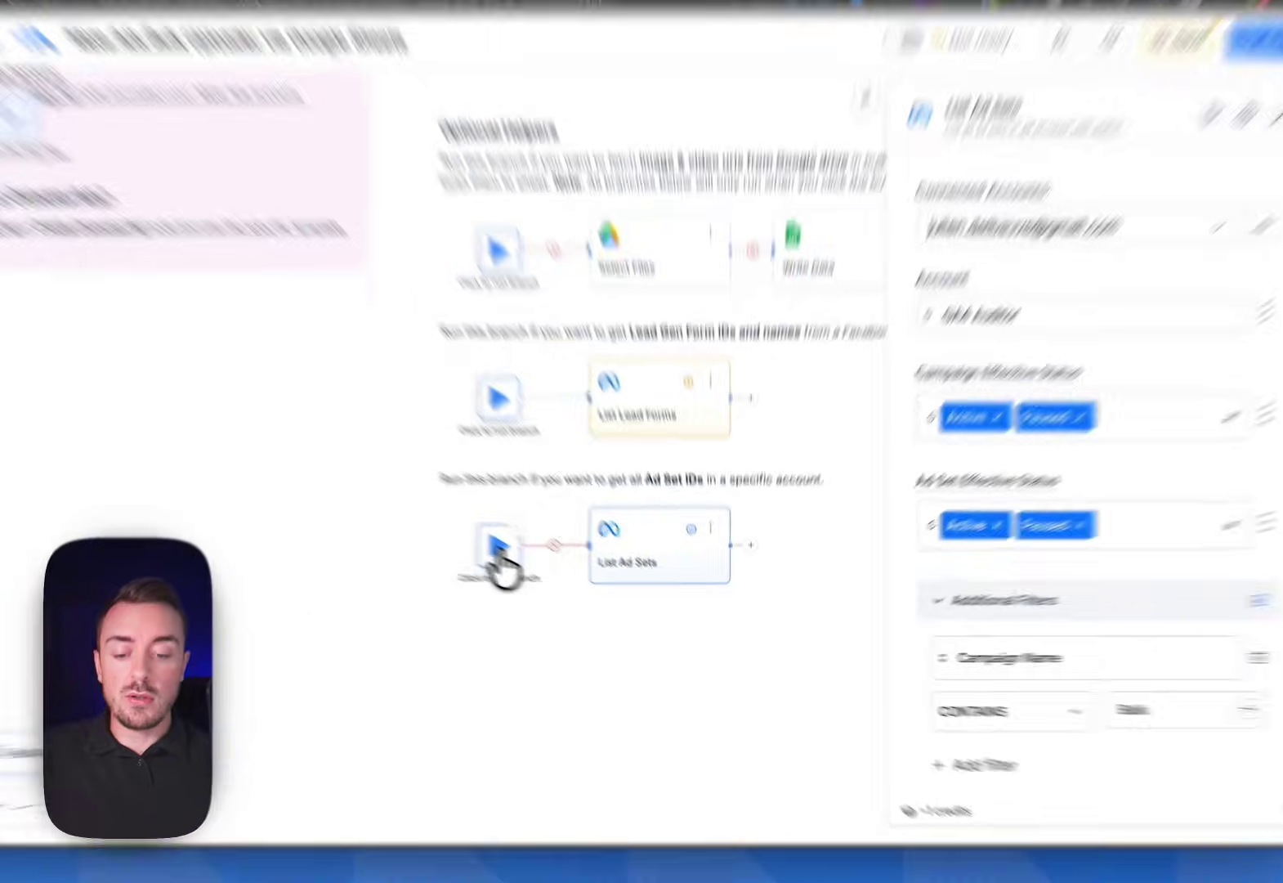
pyautogui.click(540, 566)
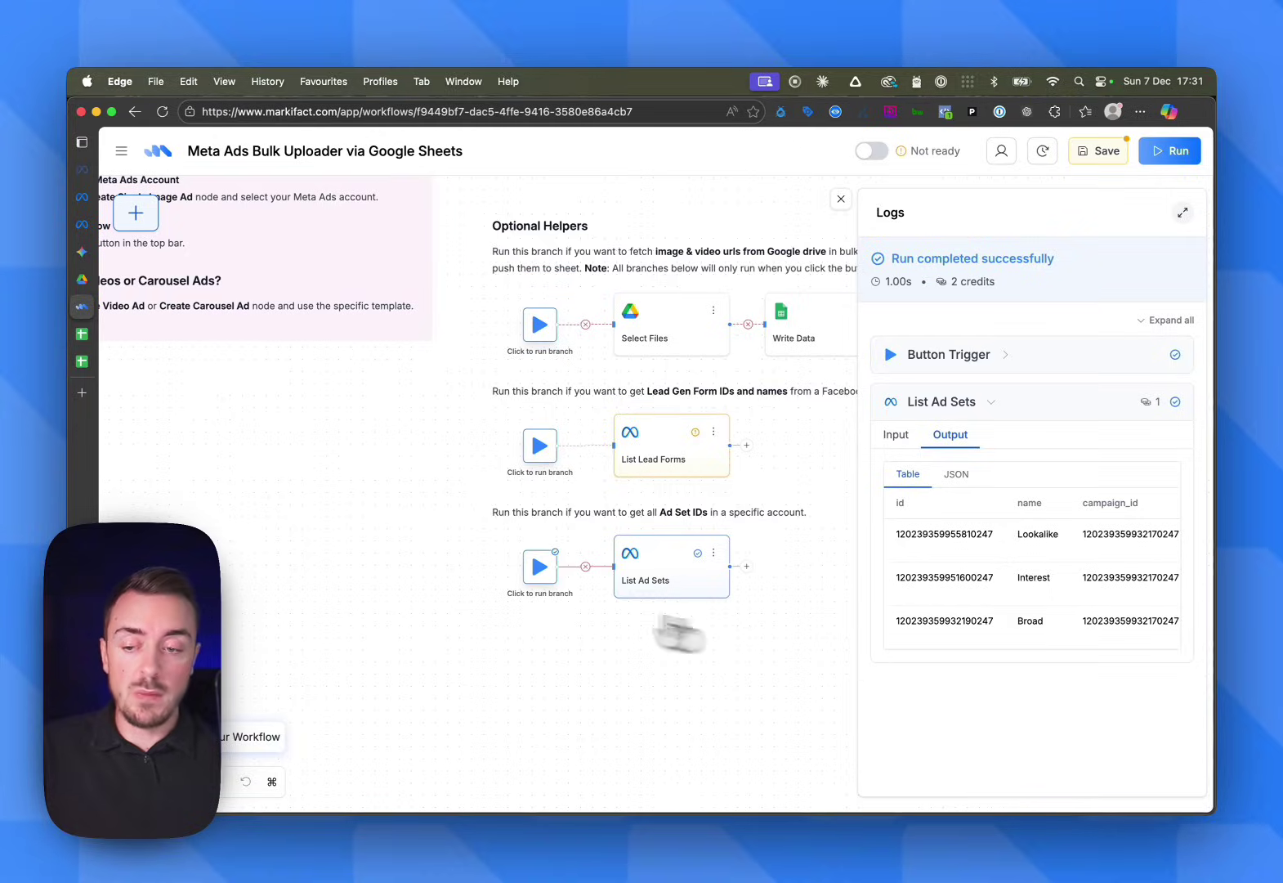
# Duplicate ad row 2 into rows 3 and 4 of the Copy of Meta Ads Bulk Creation sheet
pyautogui.click(96, 364)
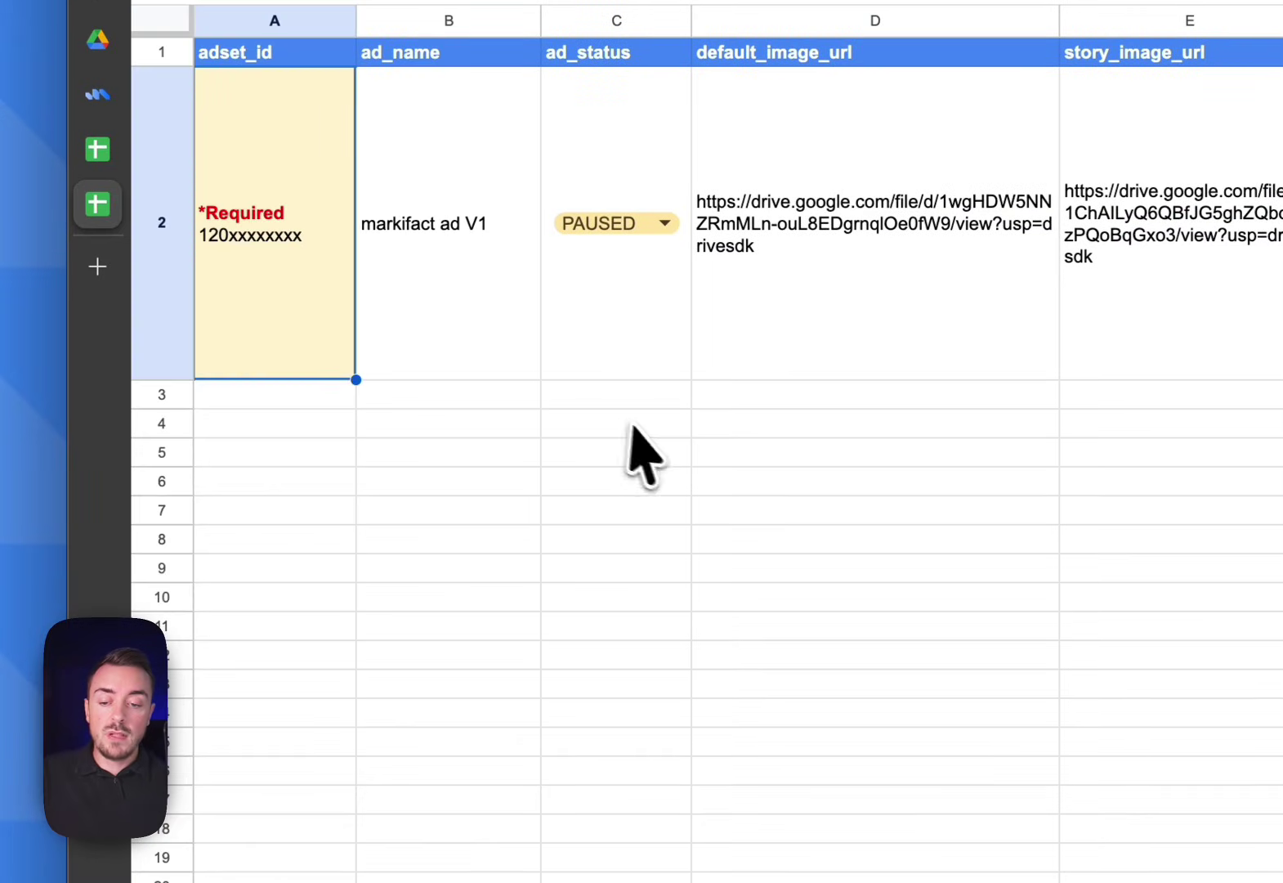
pyautogui.click(347, 472)
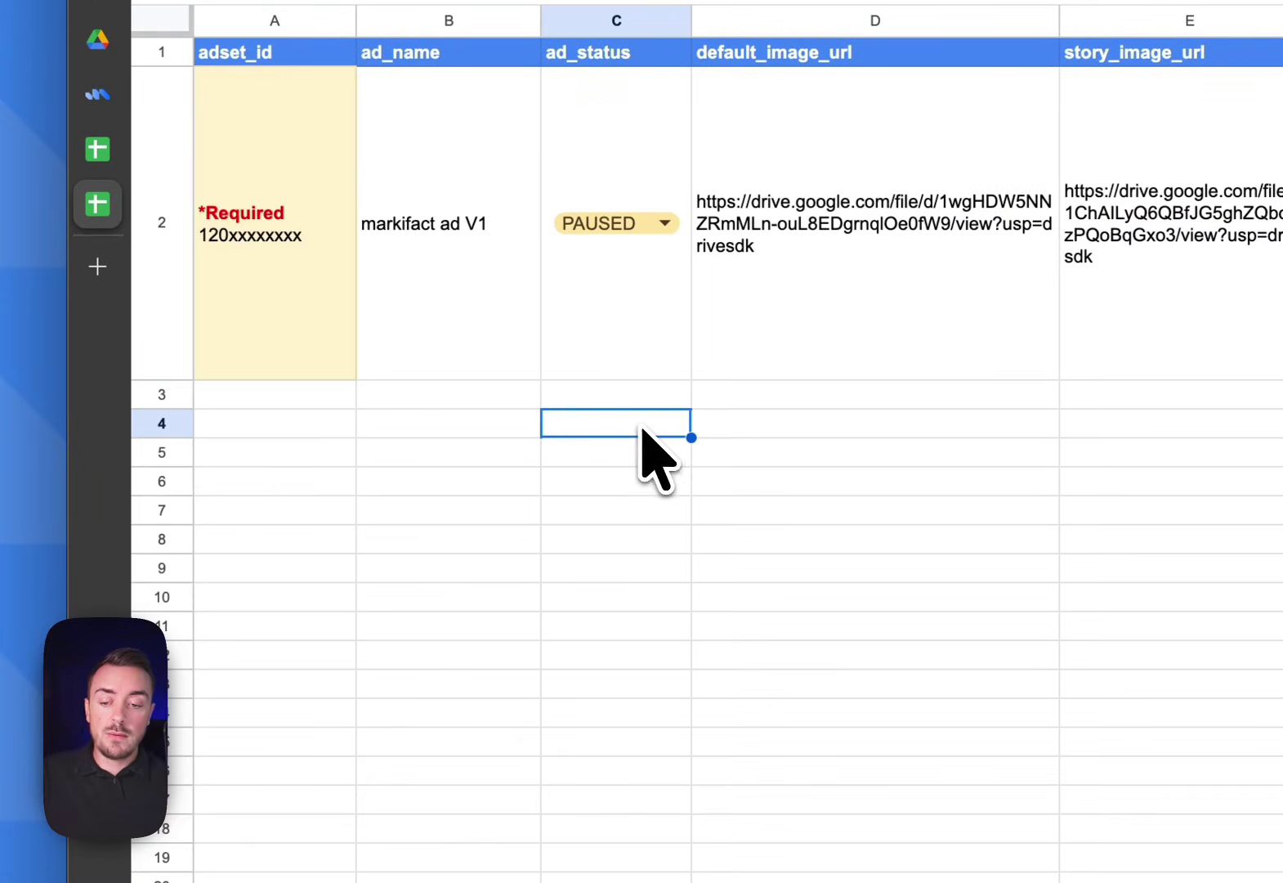
pyautogui.click(173, 196)
pyautogui.press('super+c')
pyautogui.click(282, 399)
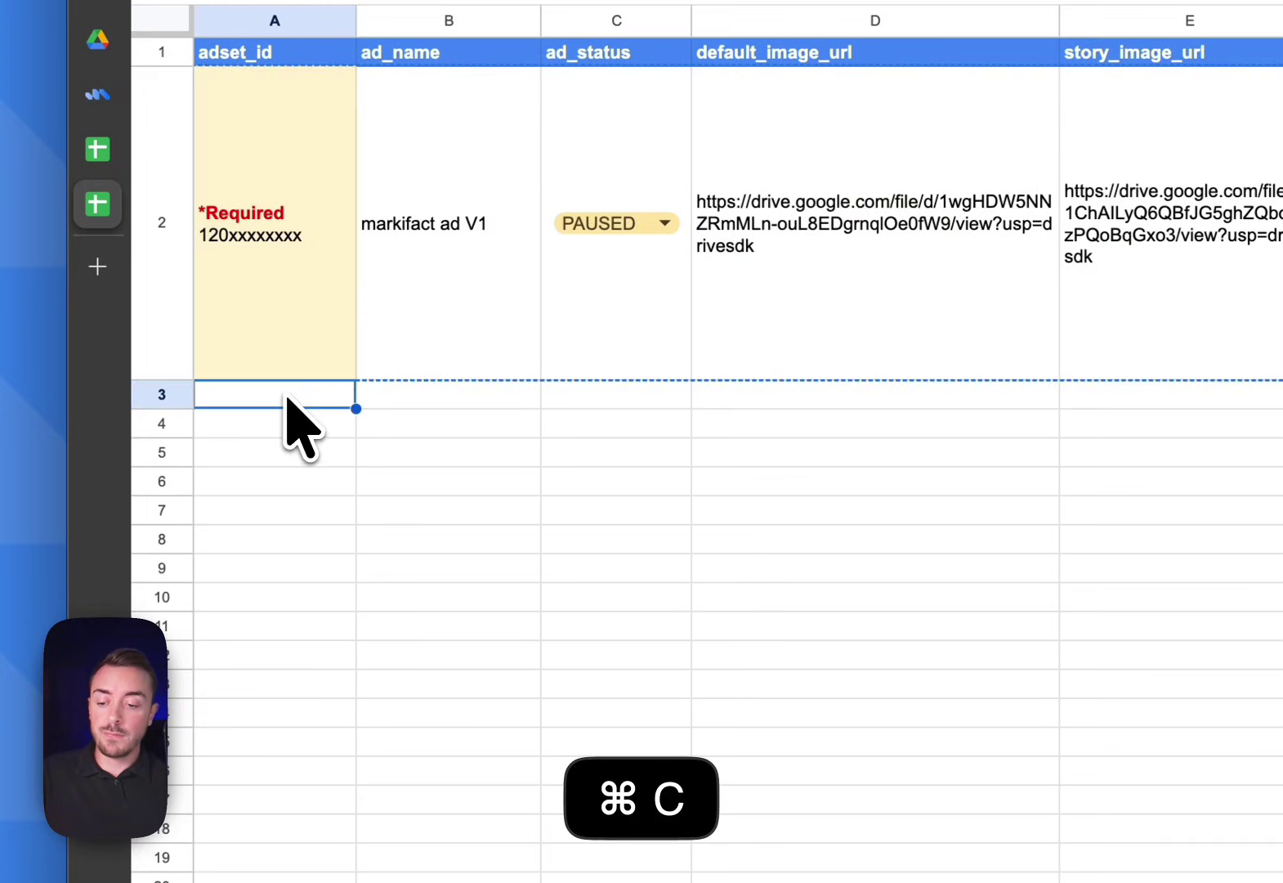
pyautogui.press('super+v')
pyautogui.click(301, 713)
pyautogui.press('super+v')
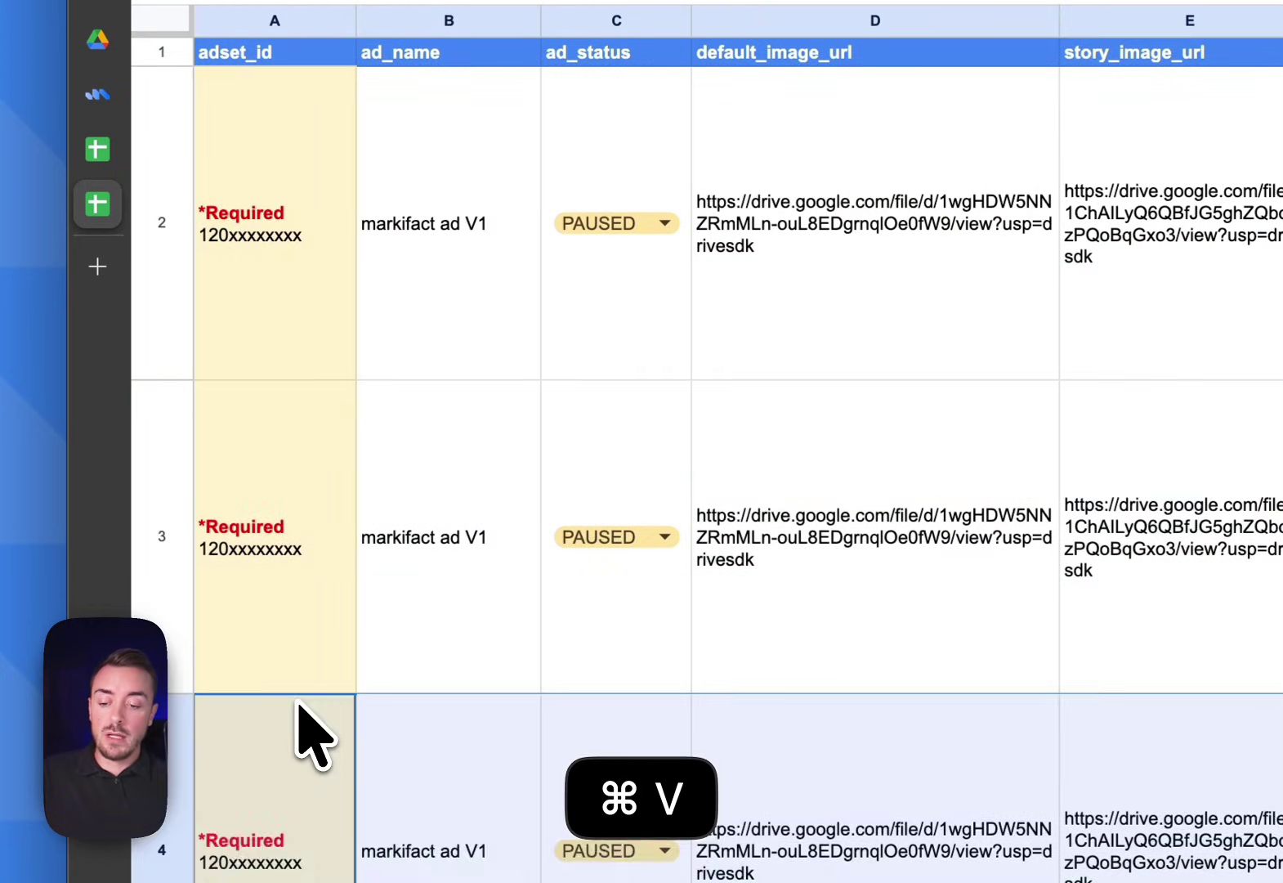
pyautogui.scroll(-1, 298, 701)
# Paste the Lookalike ad set ID from the Markifact output into cell A2 as a plain value
pyautogui.click(97, 147)
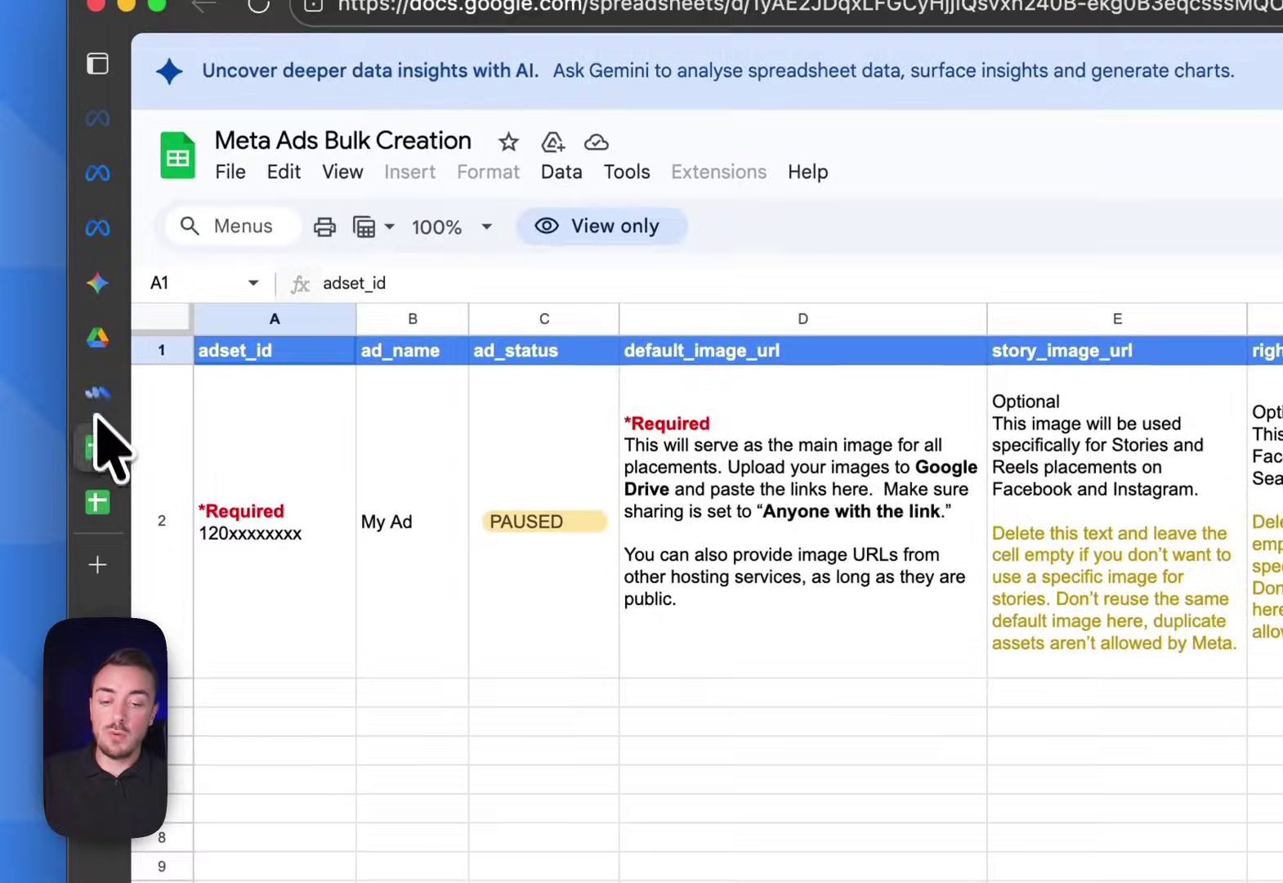
pyautogui.click(98, 94)
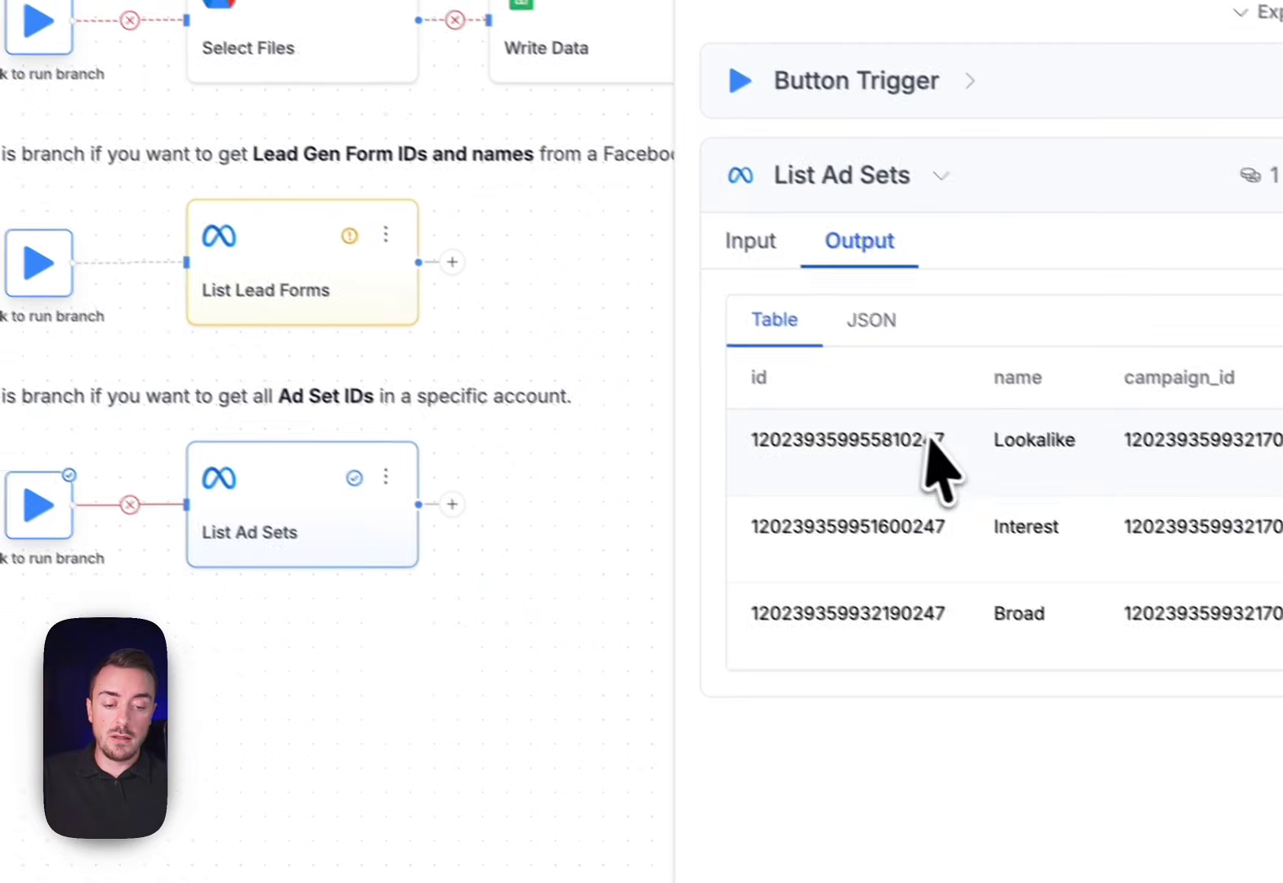
pyautogui.moveTo(928, 437); pyautogui.dragTo(801, 438)
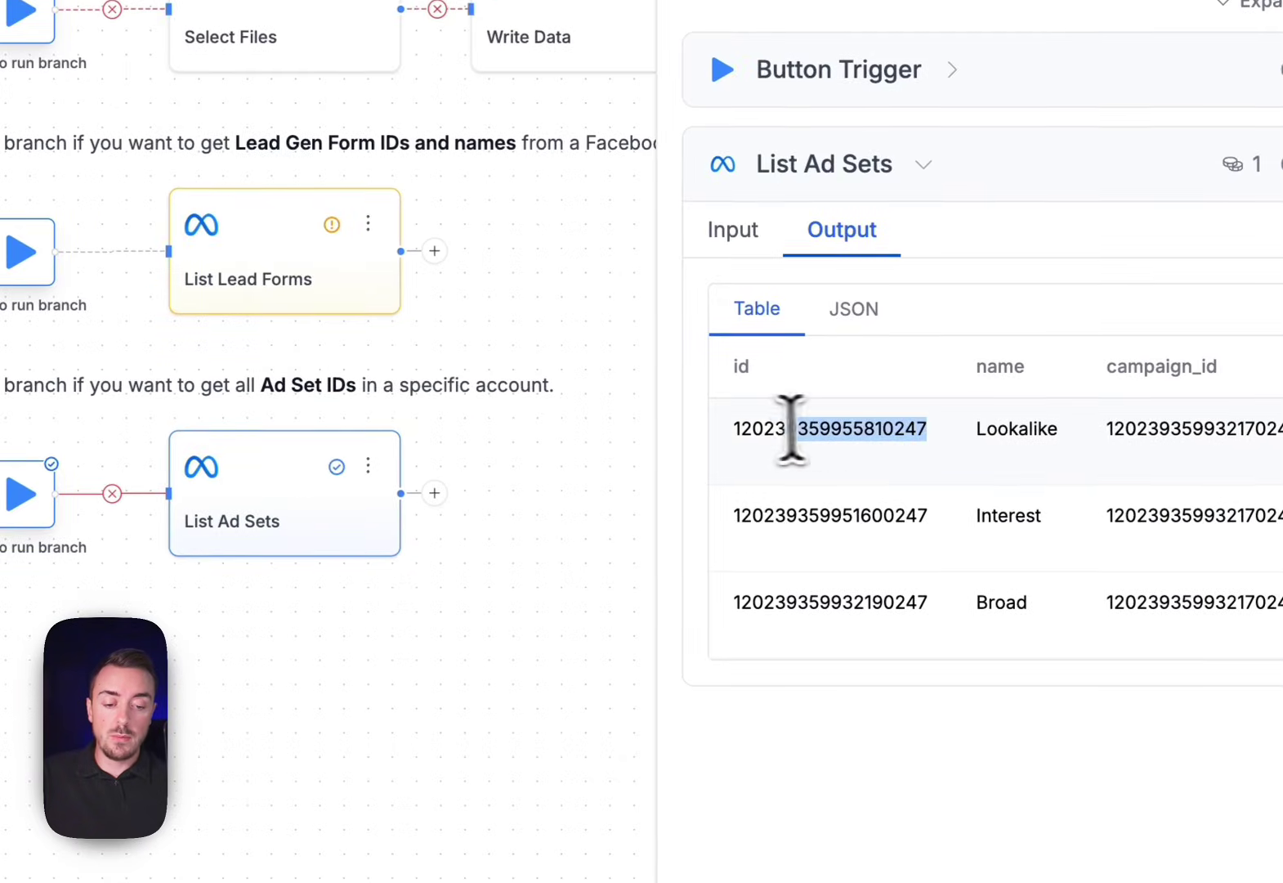
pyautogui.press('super+c')
pyautogui.click(86, 400)
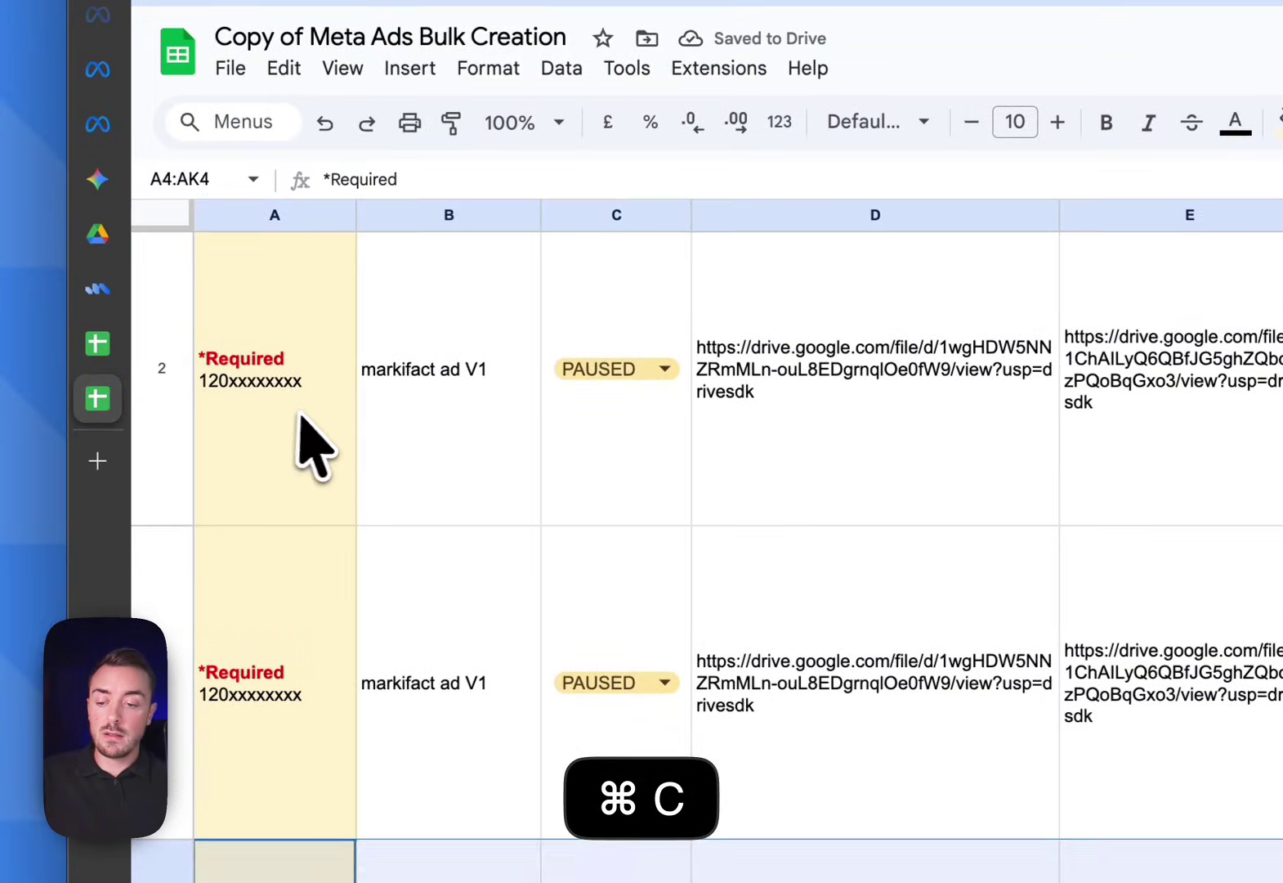
pyautogui.click(303, 429)
pyautogui.press('super+shift+v')
# Paste the Interest ad set ID from the Markifact output into cell A3
pyautogui.click(103, 296)
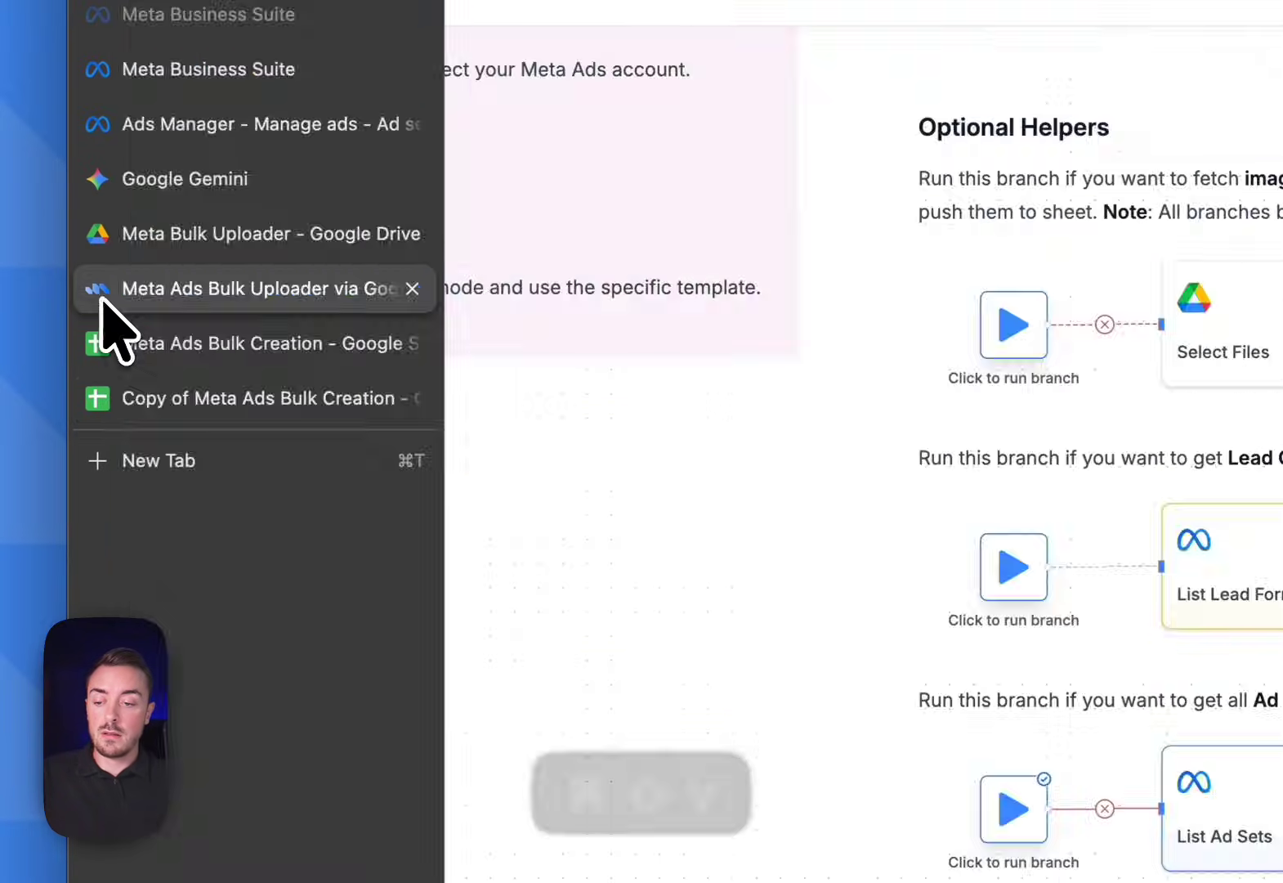
pyautogui.moveTo(919, 487); pyautogui.dragTo(689, 446)
pyautogui.press('super+c')
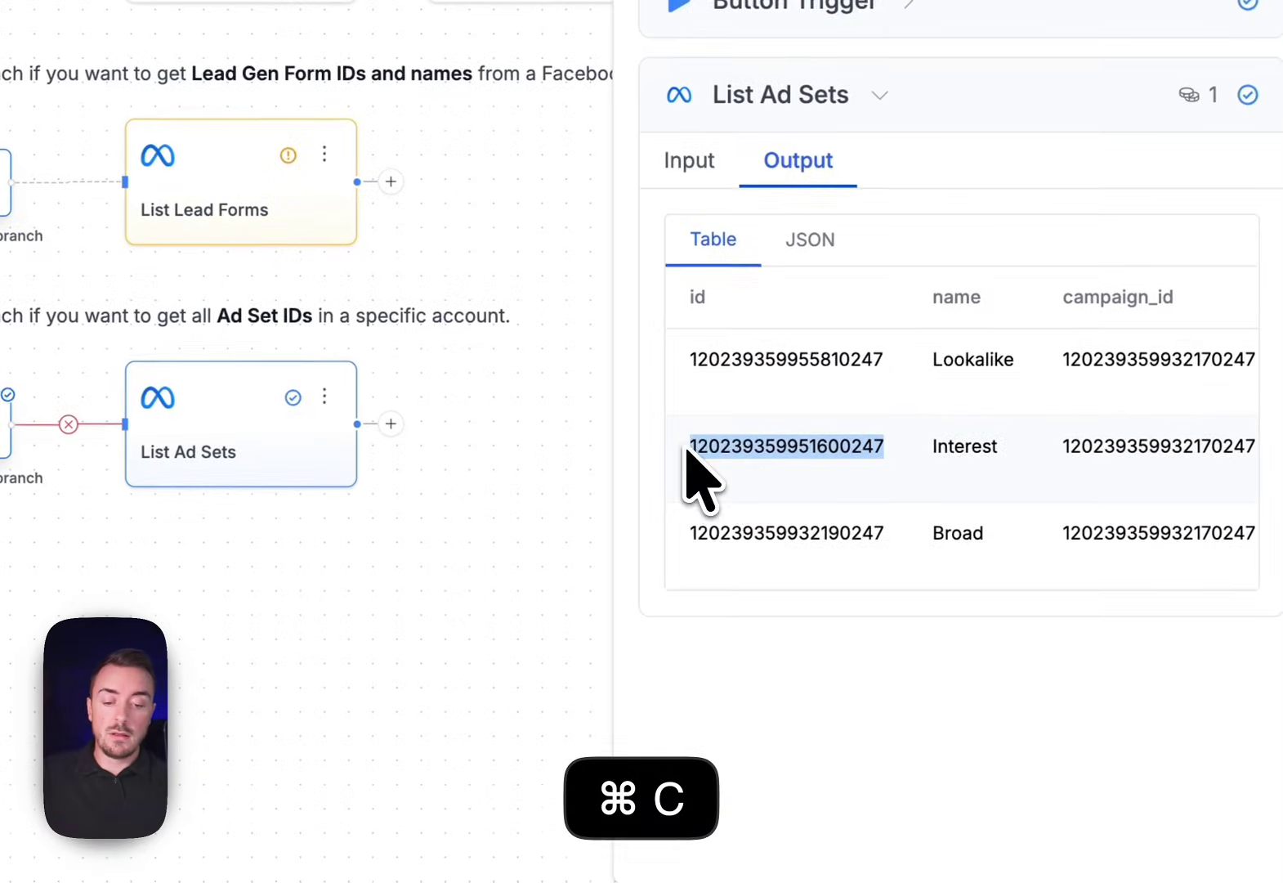
pyautogui.click(37, 299)
pyautogui.click(286, 637)
pyautogui.press('super+shift+v')
# Paste the Broad ad set ID from the Markifact output into cell A4
pyautogui.click(100, 273)
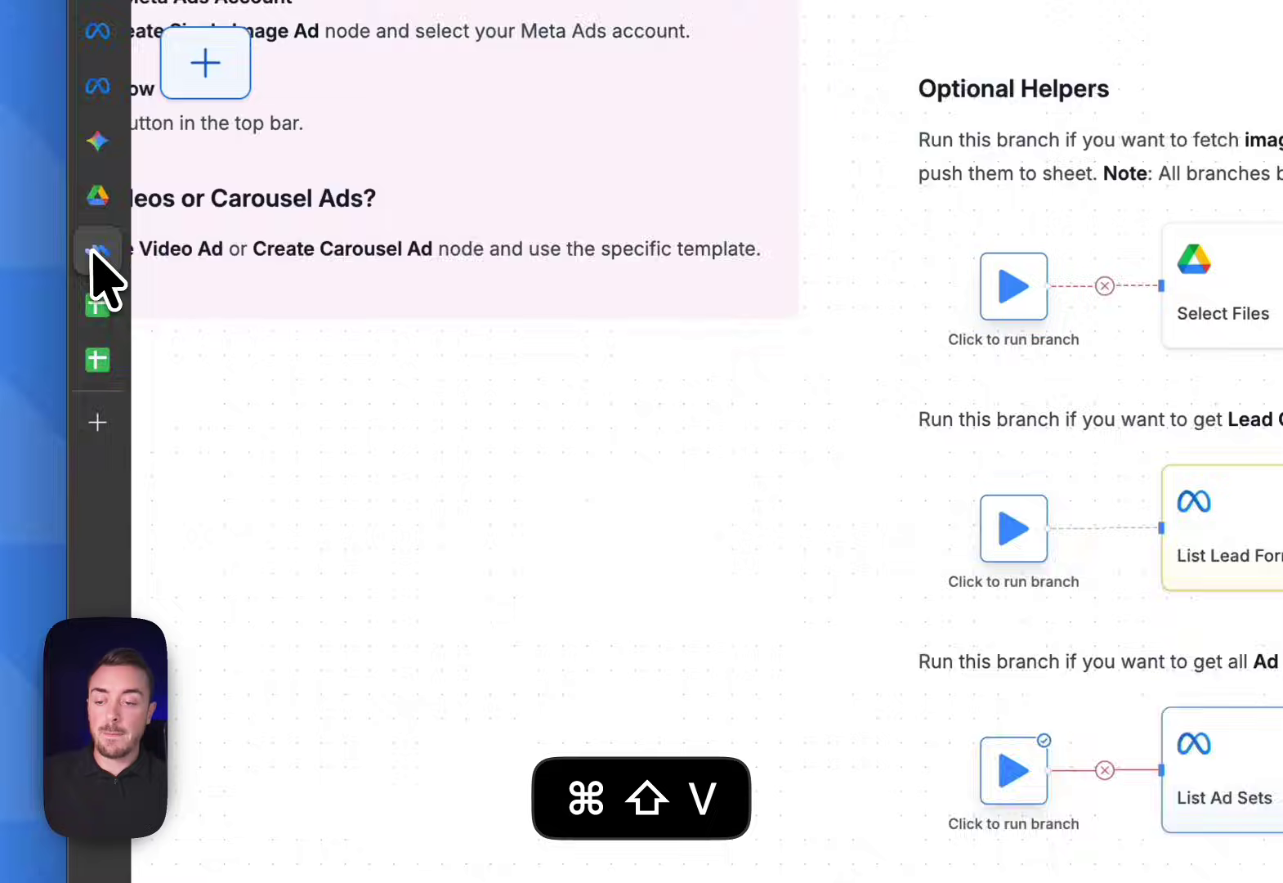
pyautogui.moveTo(865, 462); pyautogui.dragTo(630, 445)
pyautogui.press('super+c')
pyautogui.click(703, 451)
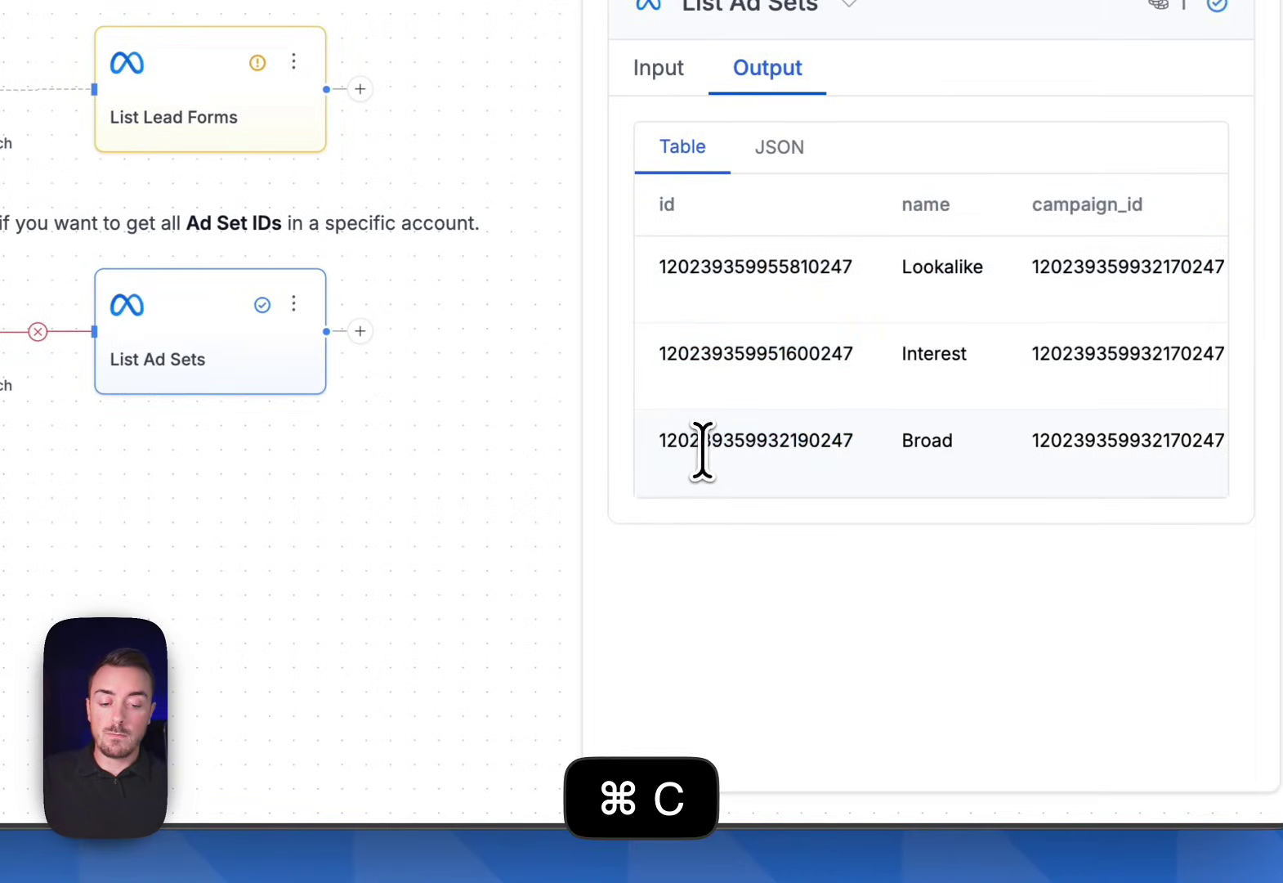
pyautogui.moveTo(778, 442); pyautogui.dragTo(667, 452)
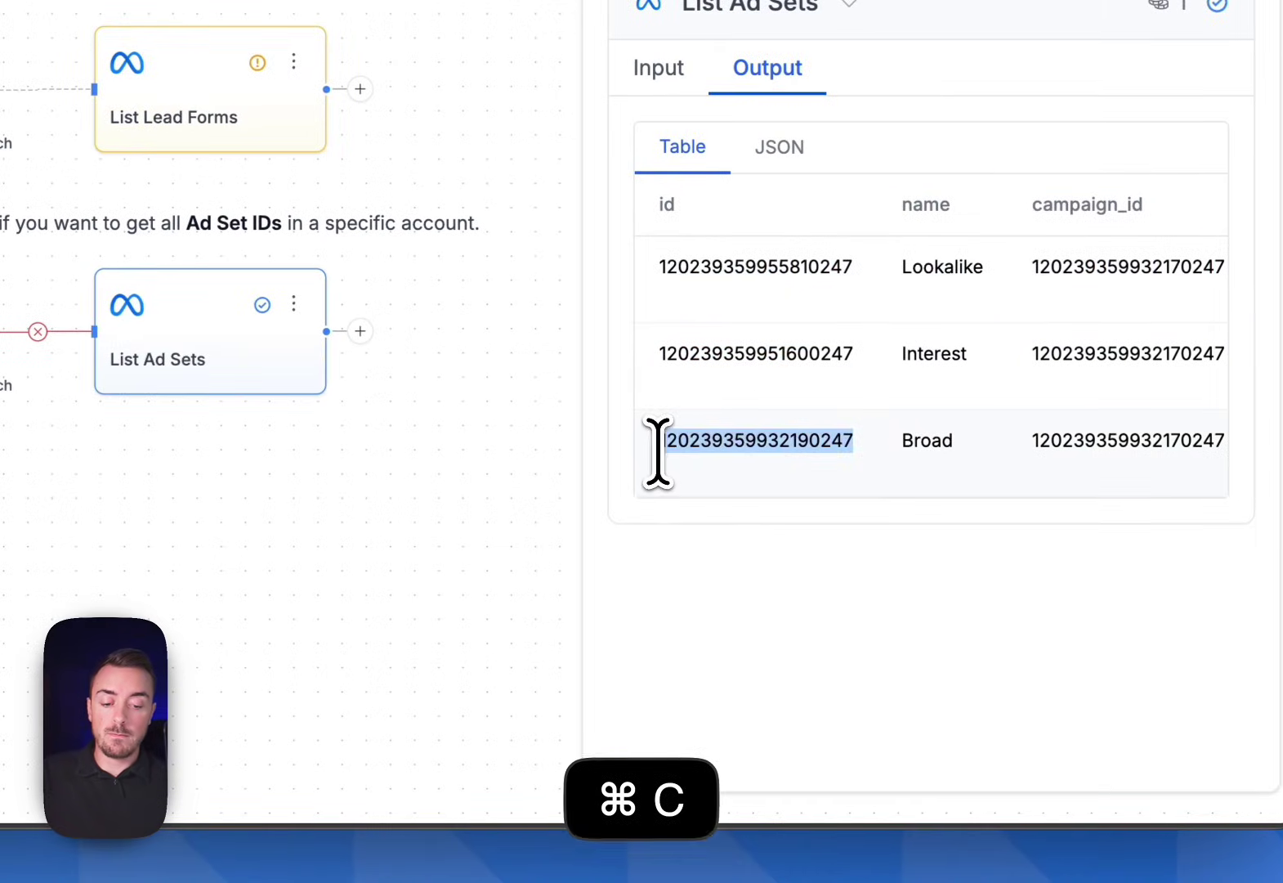
pyautogui.click(120, 228)
pyautogui.click(340, 719)
pyautogui.press('super+shift+v')
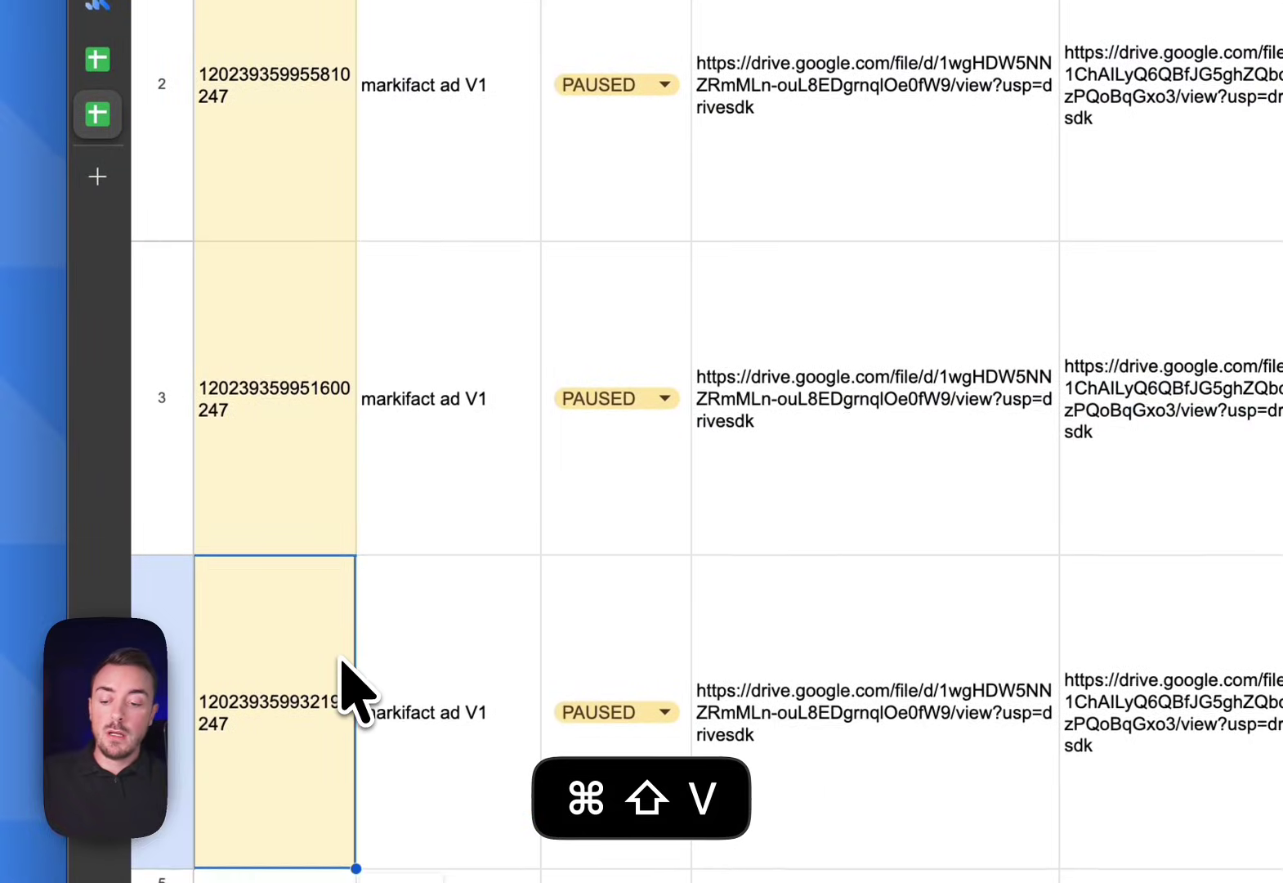
# Review the pasted ad set IDs in A2:A4, the Links sheet and the first ad row's columns
pyautogui.scroll(1, 385, 645)
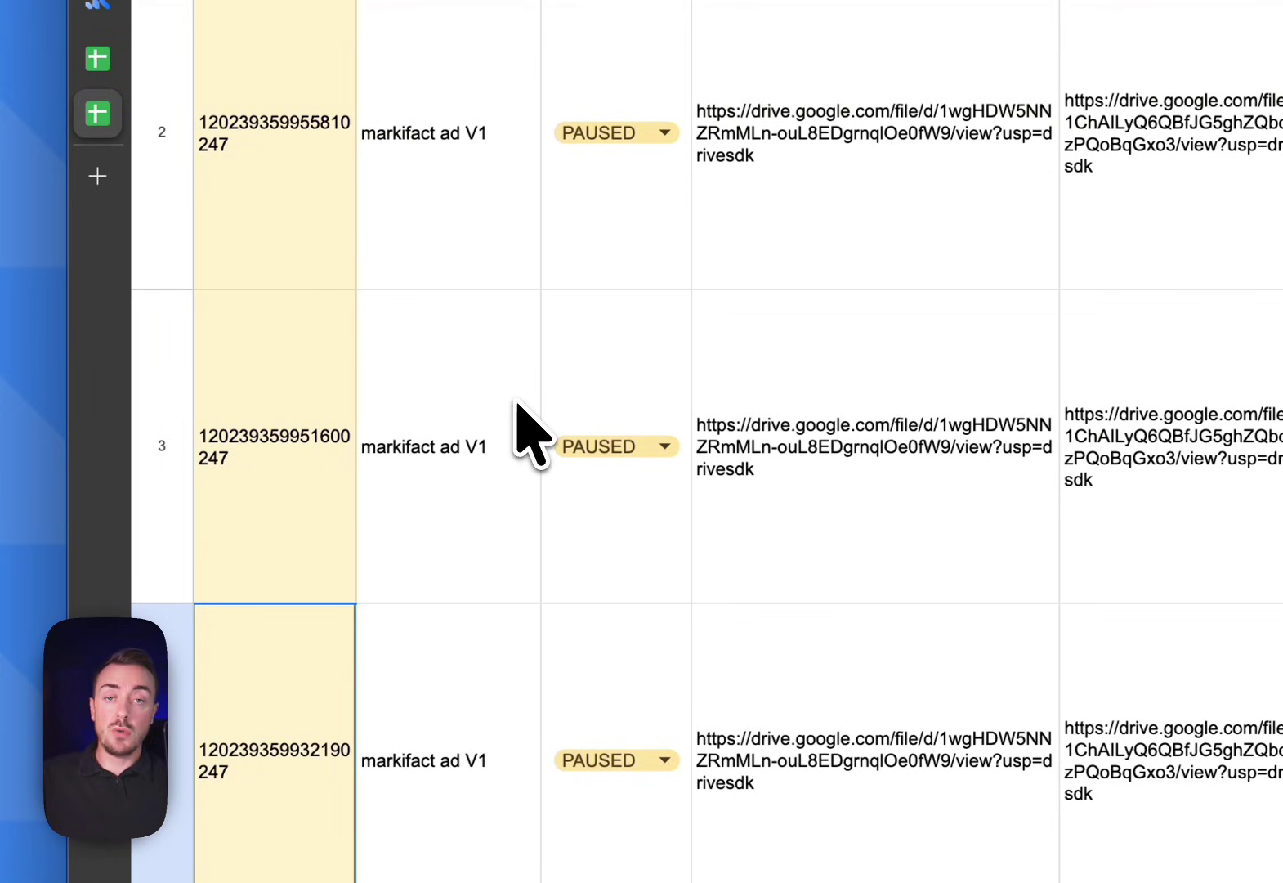
pyautogui.moveTo(321, 246); pyautogui.dragTo(319, 670)
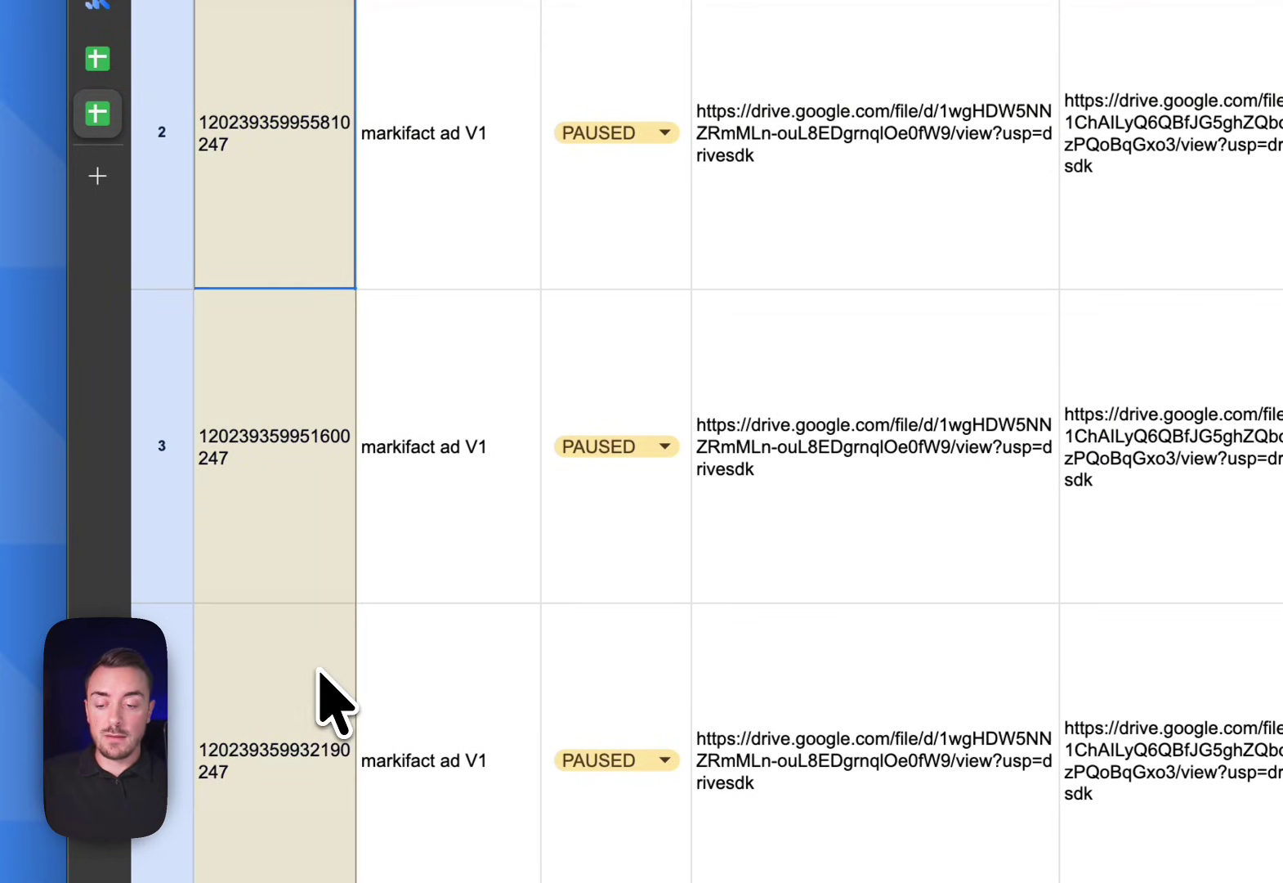
pyautogui.scroll(-3, 472, 731)
pyautogui.scroll(3, 472, 735)
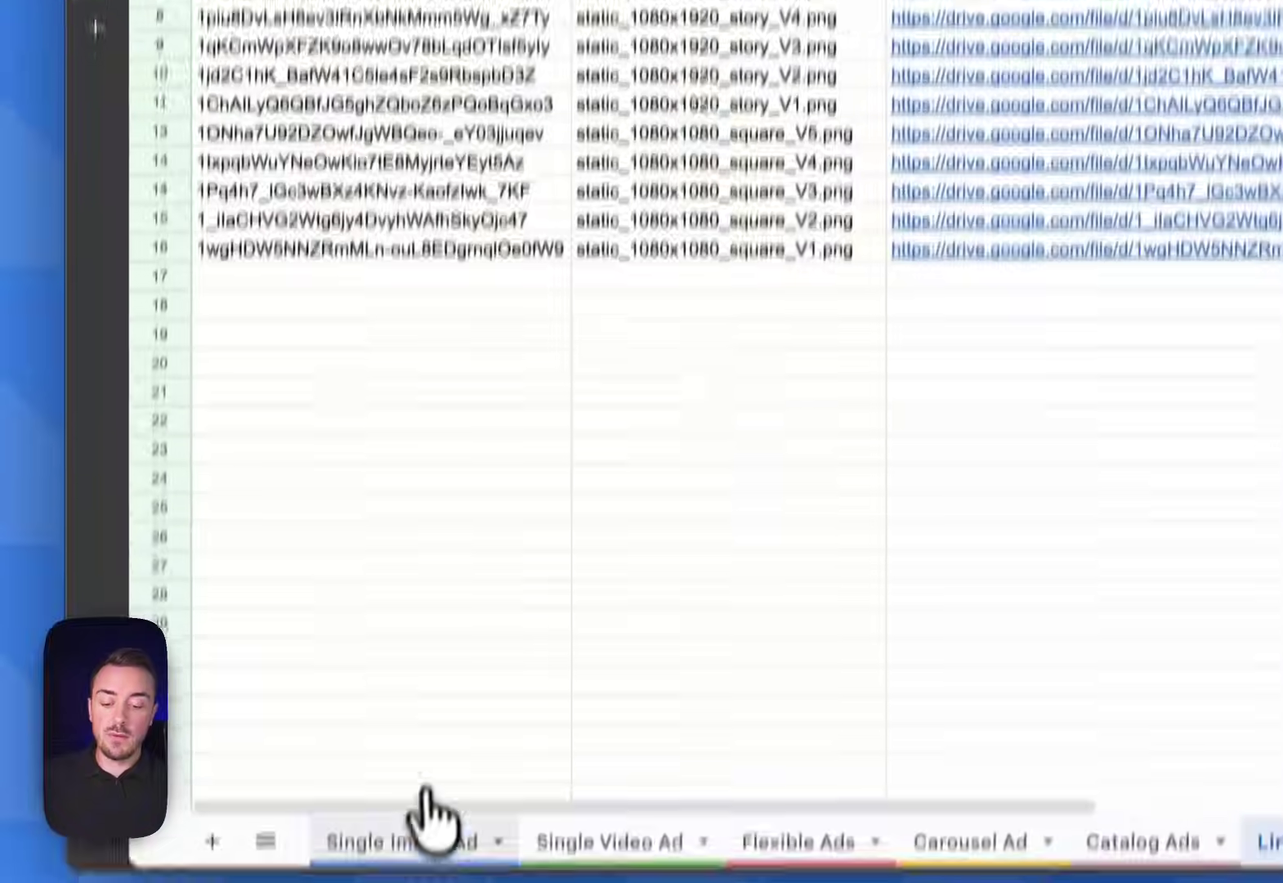
pyautogui.click(76, 790)
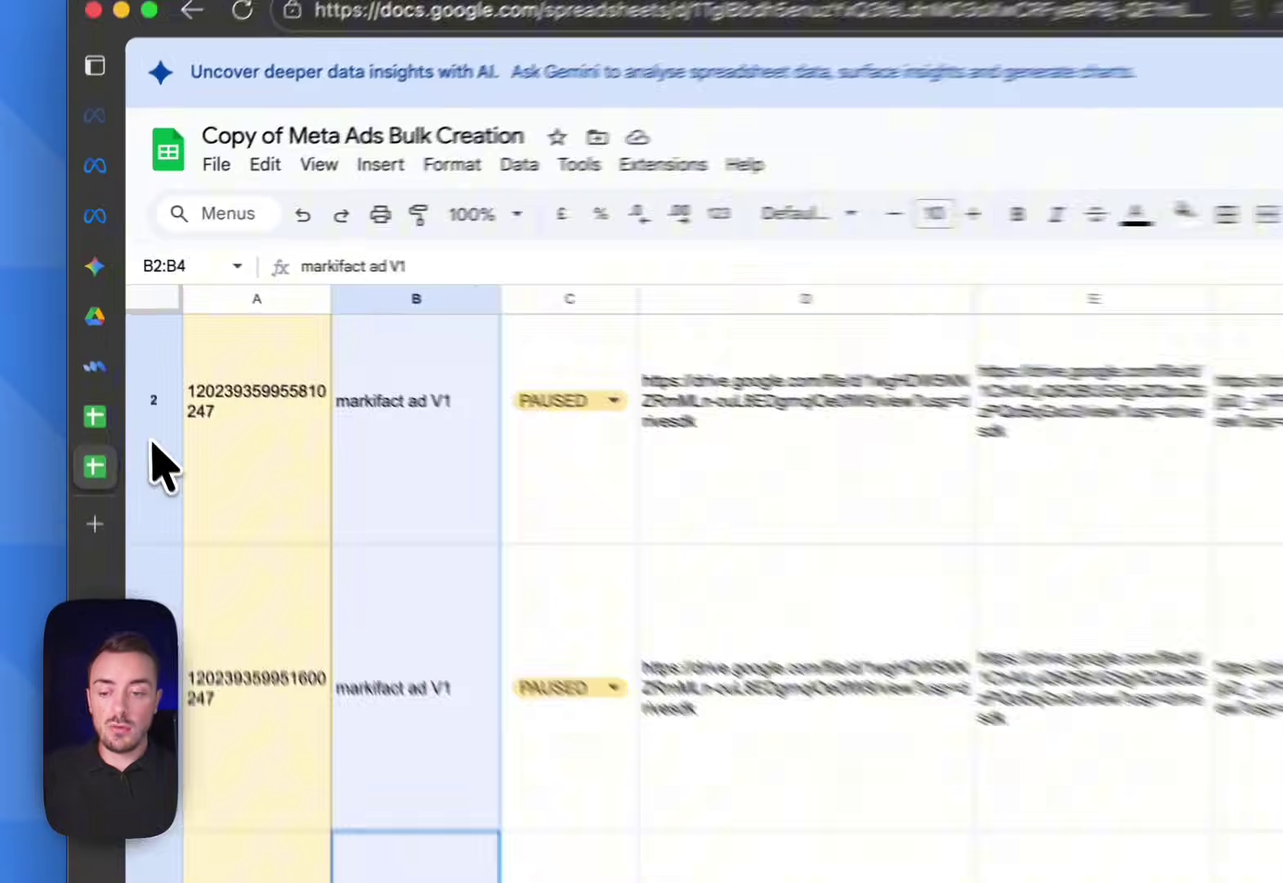
pyautogui.click(116, 359)
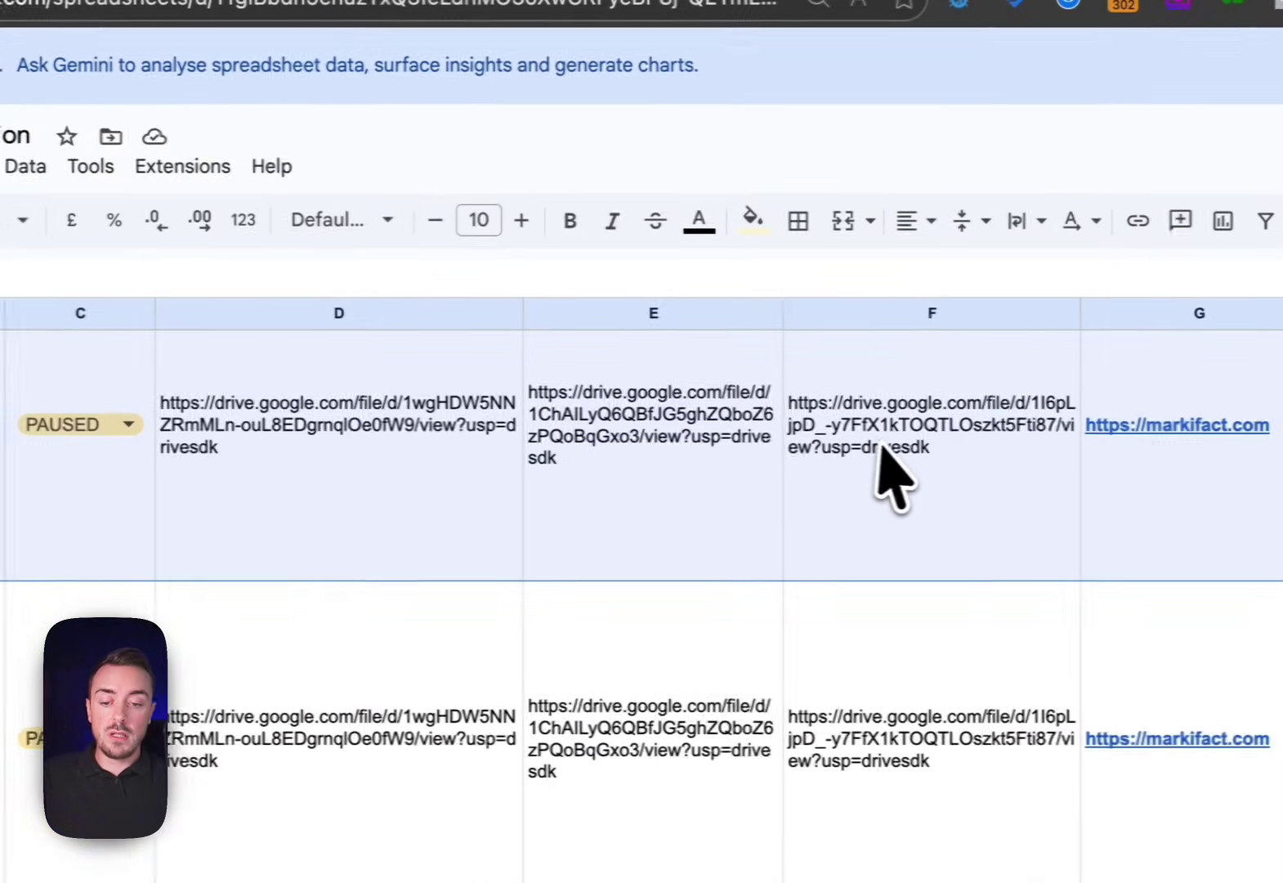
pyautogui.moveTo(381, 464); pyautogui.dragTo(888, 466)
pyautogui.hscroll(5, 883, 467)
pyautogui.scroll(1, 882, 467)
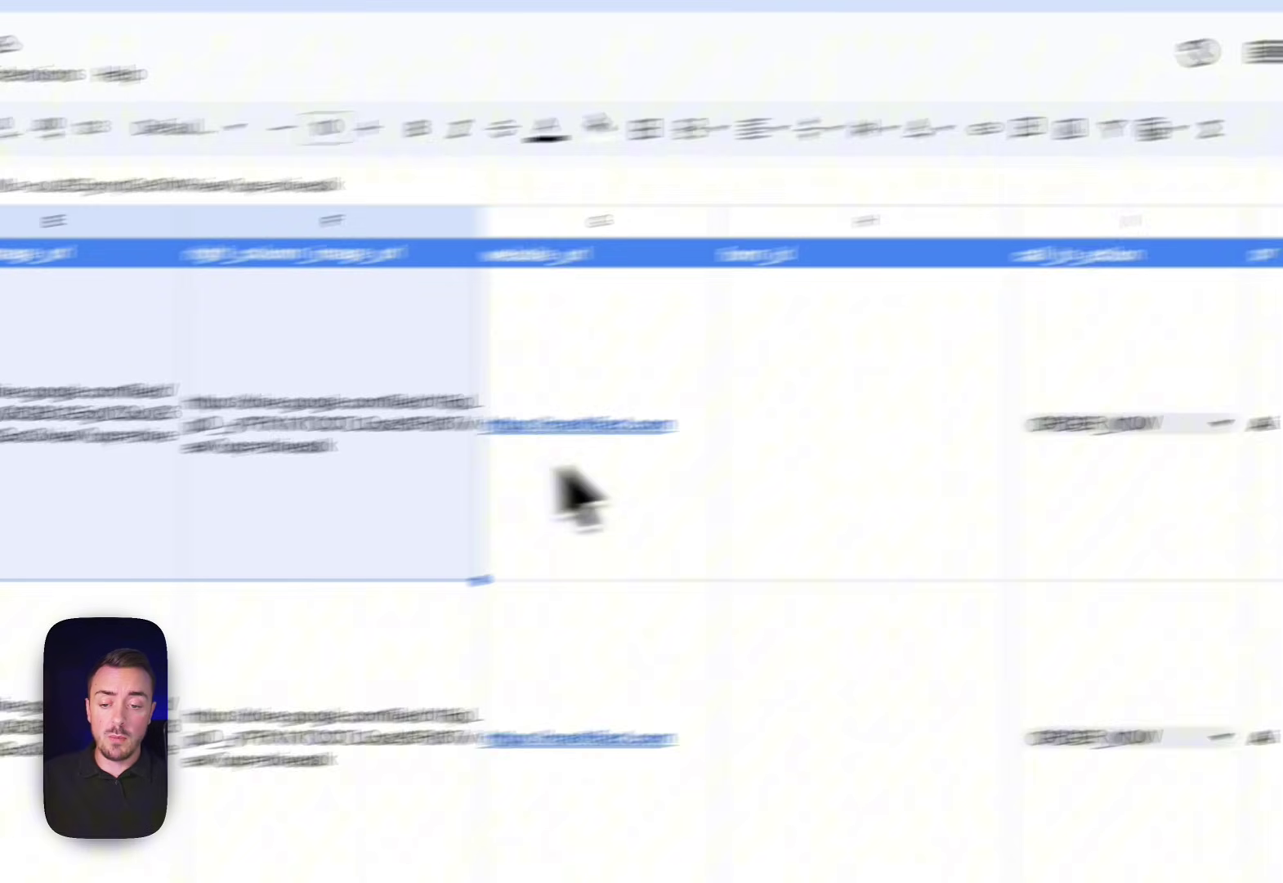
pyautogui.hscroll(-5, 560, 492)
pyautogui.click(293, 481)
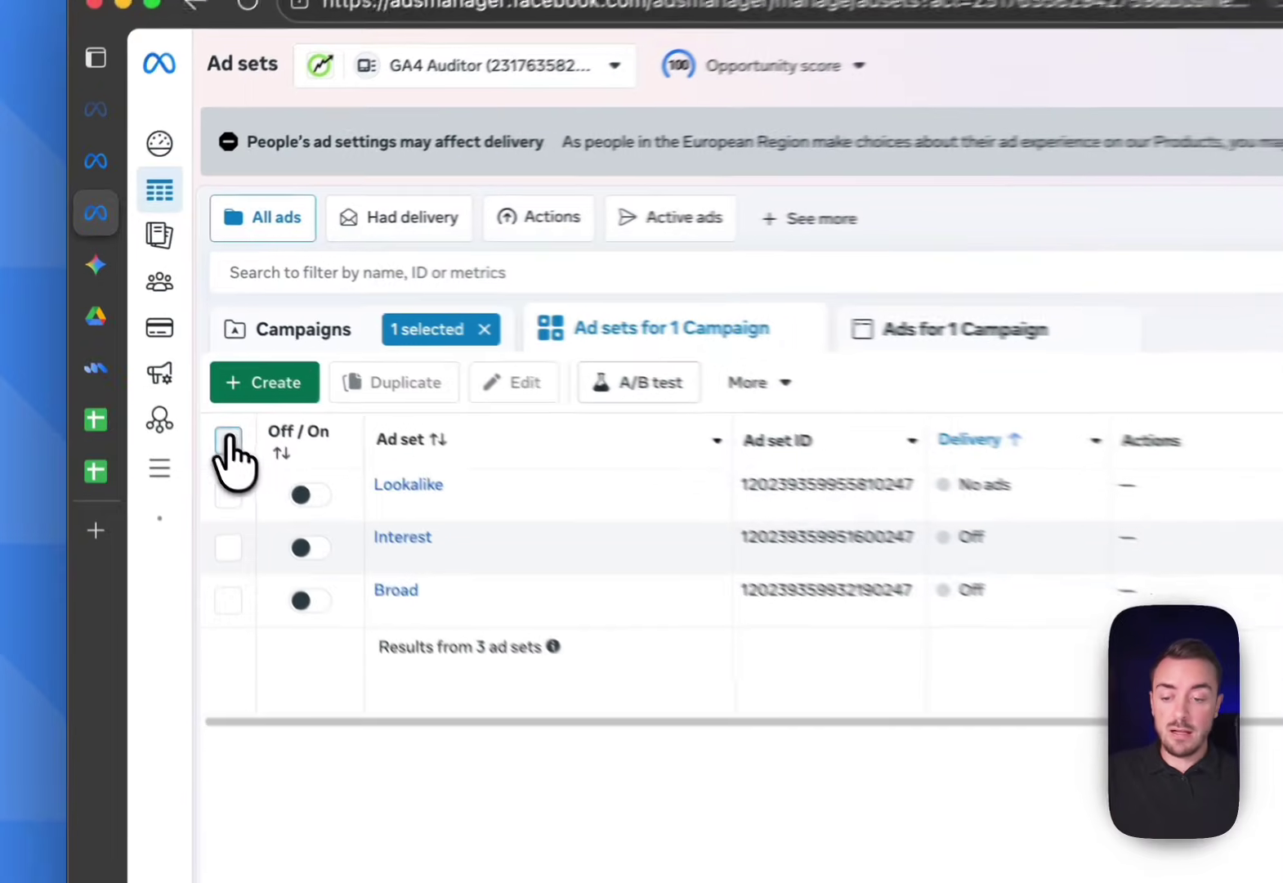
# In Ads Manager, view ads for all three ad sets to confirm none exist yet
pyautogui.click(229, 441)
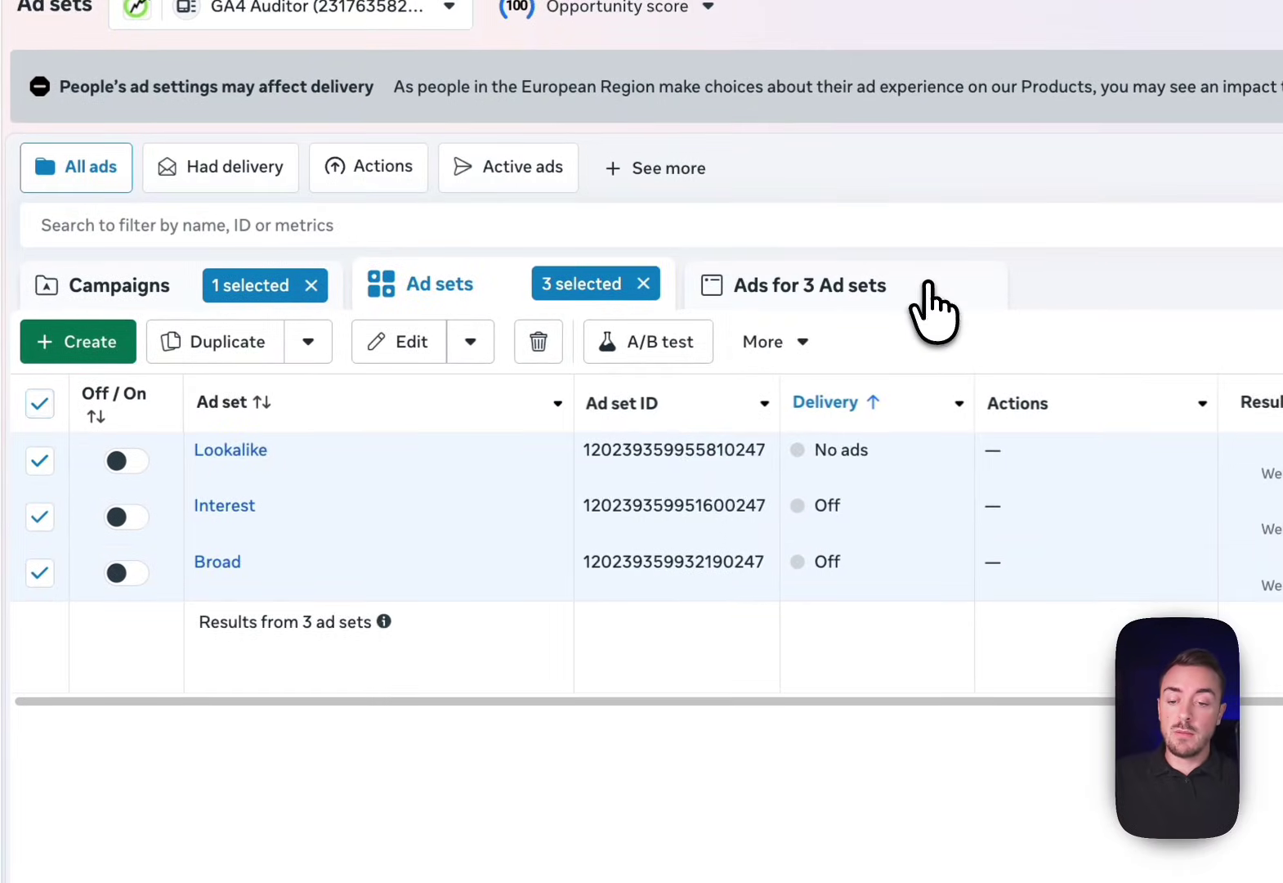
pyautogui.click(932, 311)
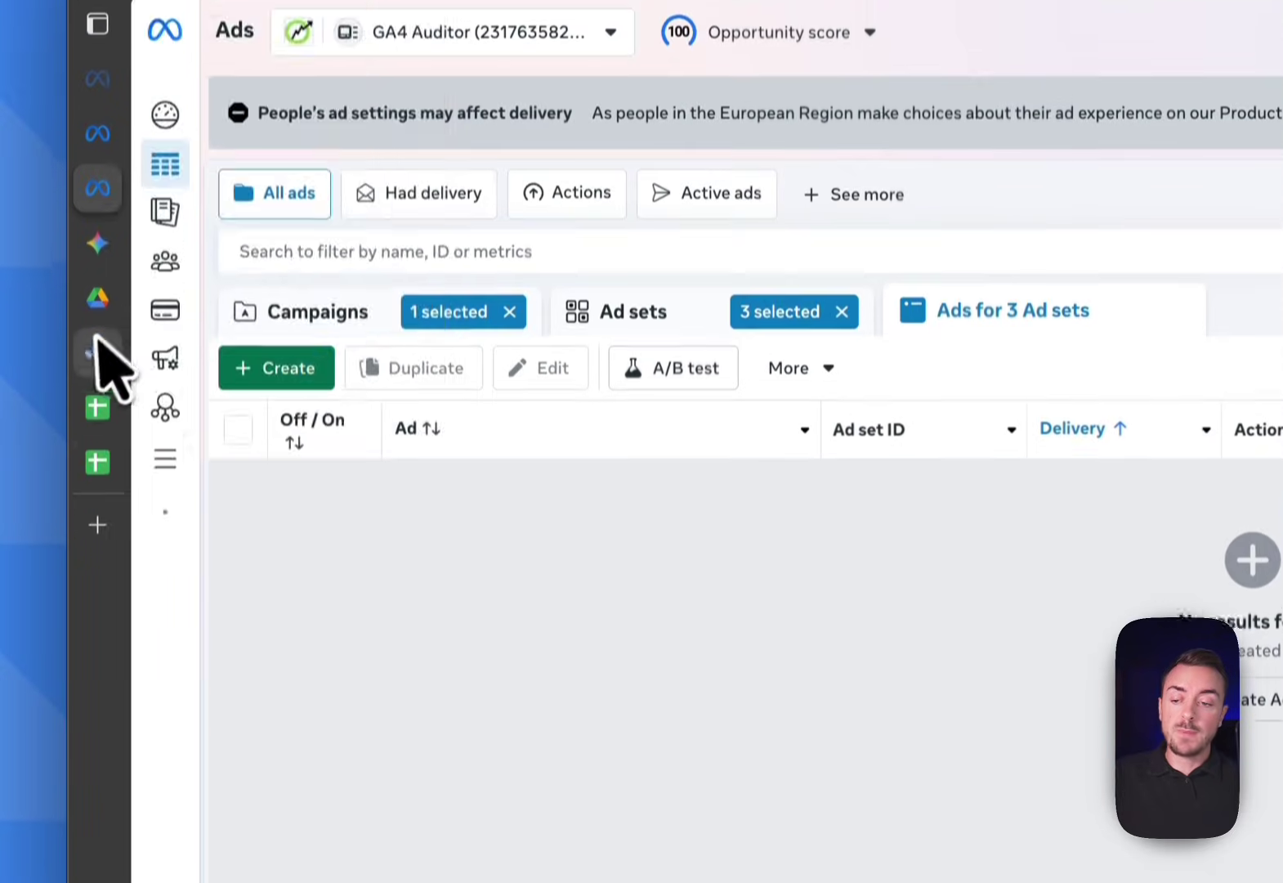
pyautogui.moveTo(94, 3)
pyautogui.click(119, 372)
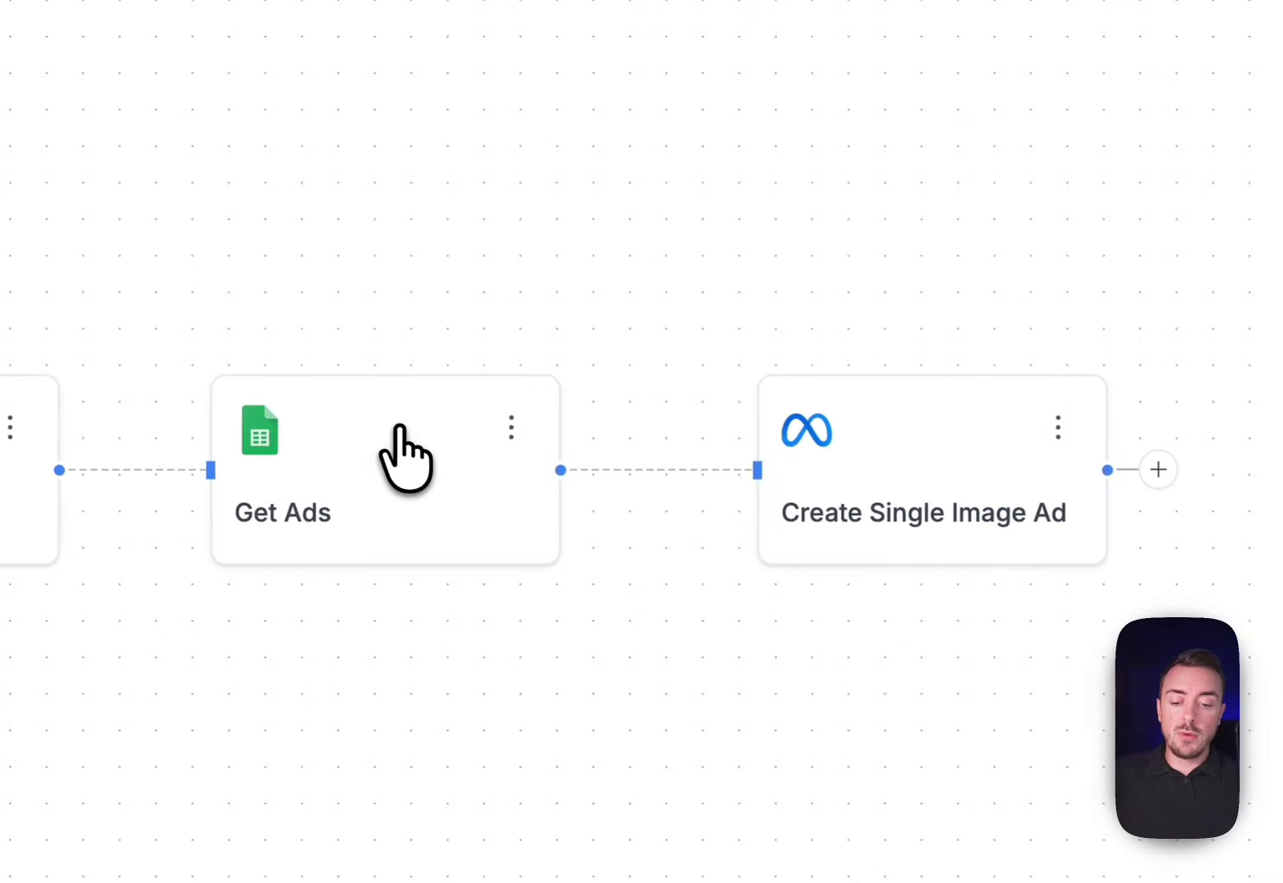
# Check that the Get Ads node's working sheet is Single Image Ad in the copied spreadsheet
pyautogui.click(1112, 241)
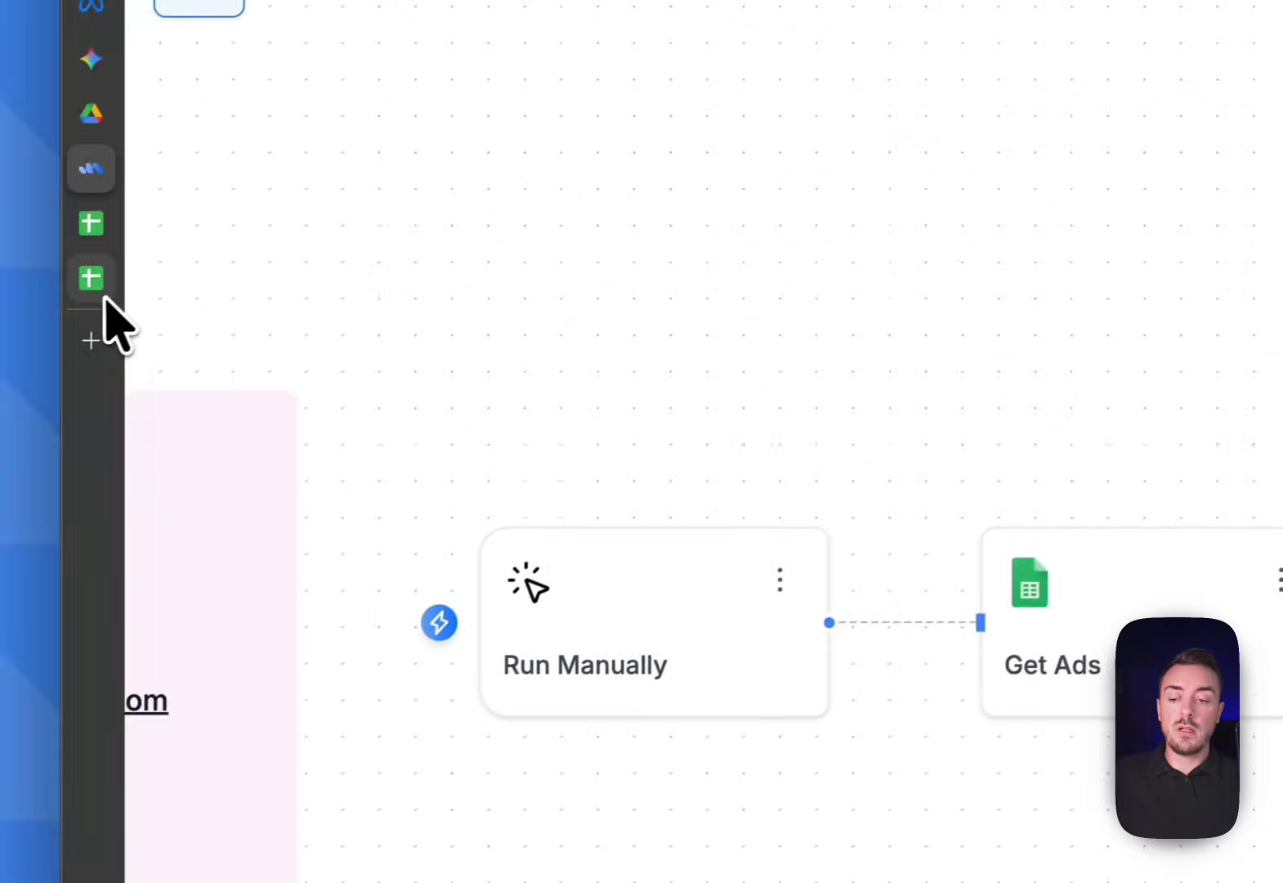
pyautogui.click(98, 286)
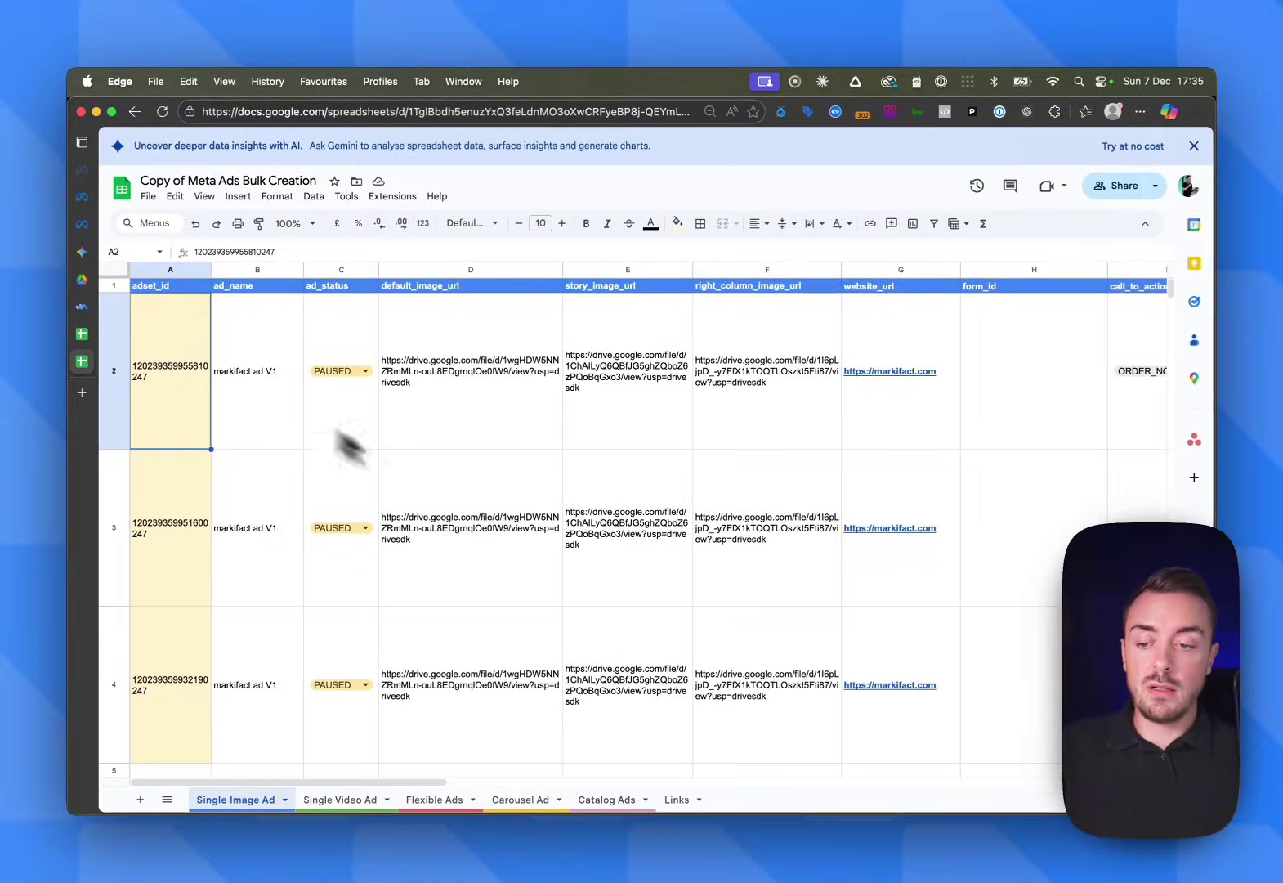
pyautogui.click(90, 307)
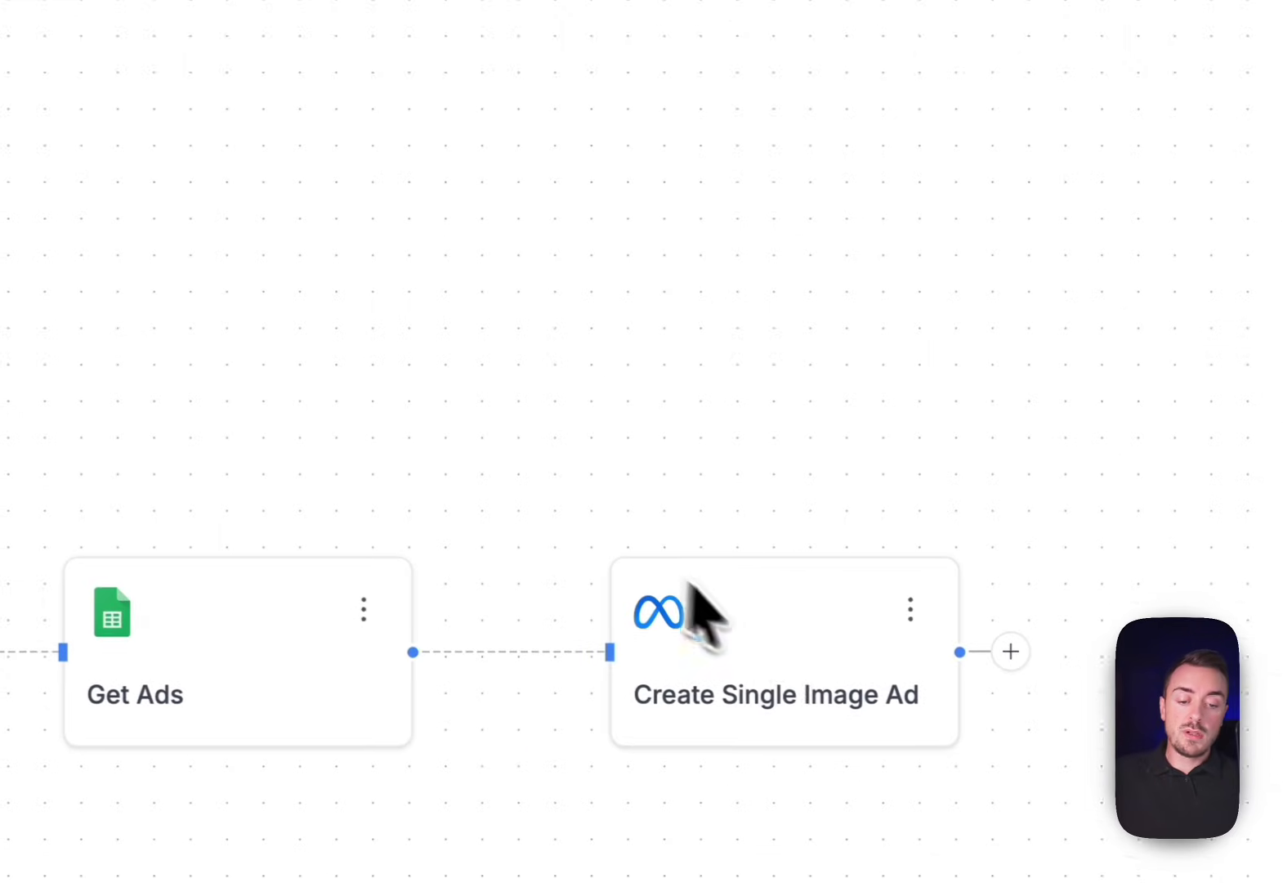
# Review the Create Single Image Ad node's Bulk Ads settings using Get Ads' All Output
pyautogui.click(768, 646)
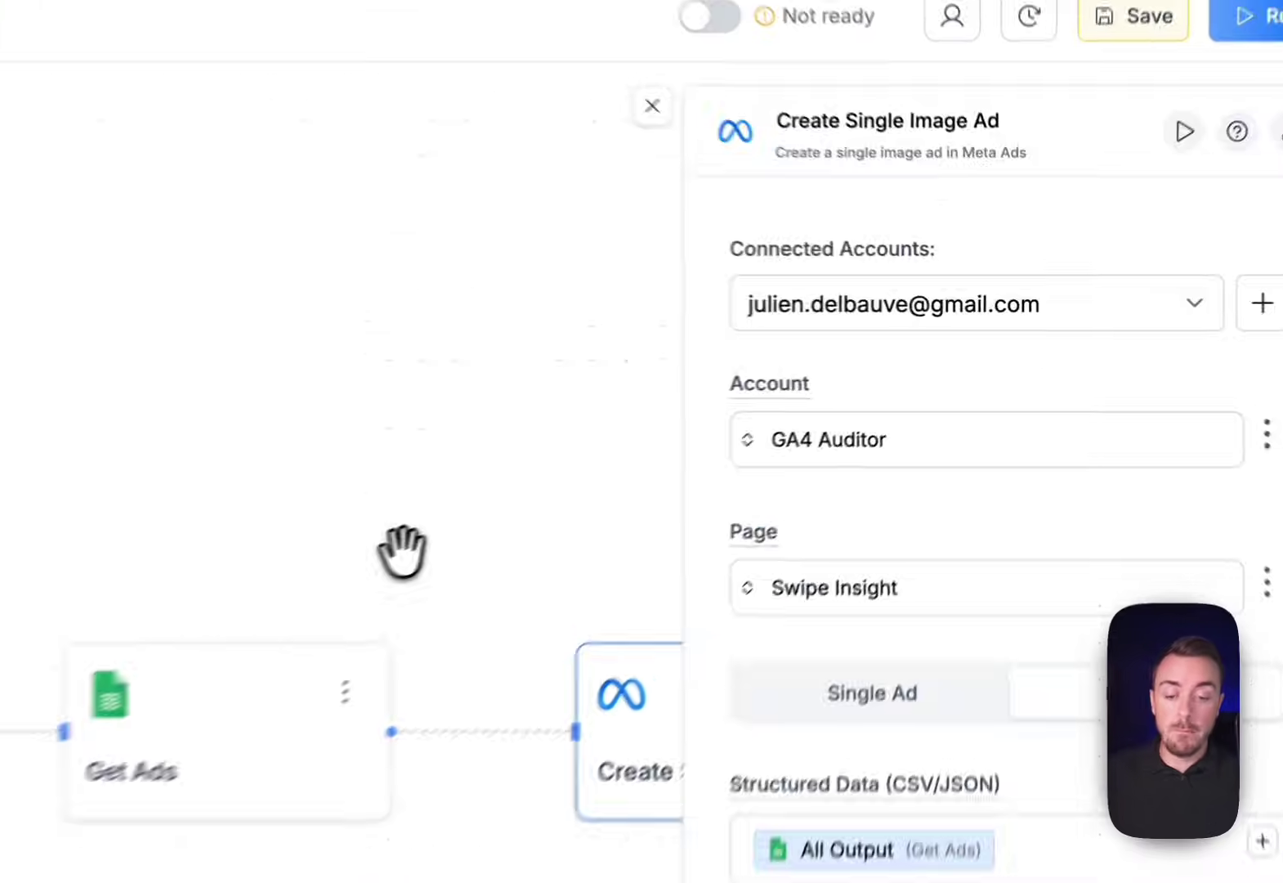
pyautogui.click(827, 427)
pyautogui.moveTo(599, 546); pyautogui.dragTo(501, 473)
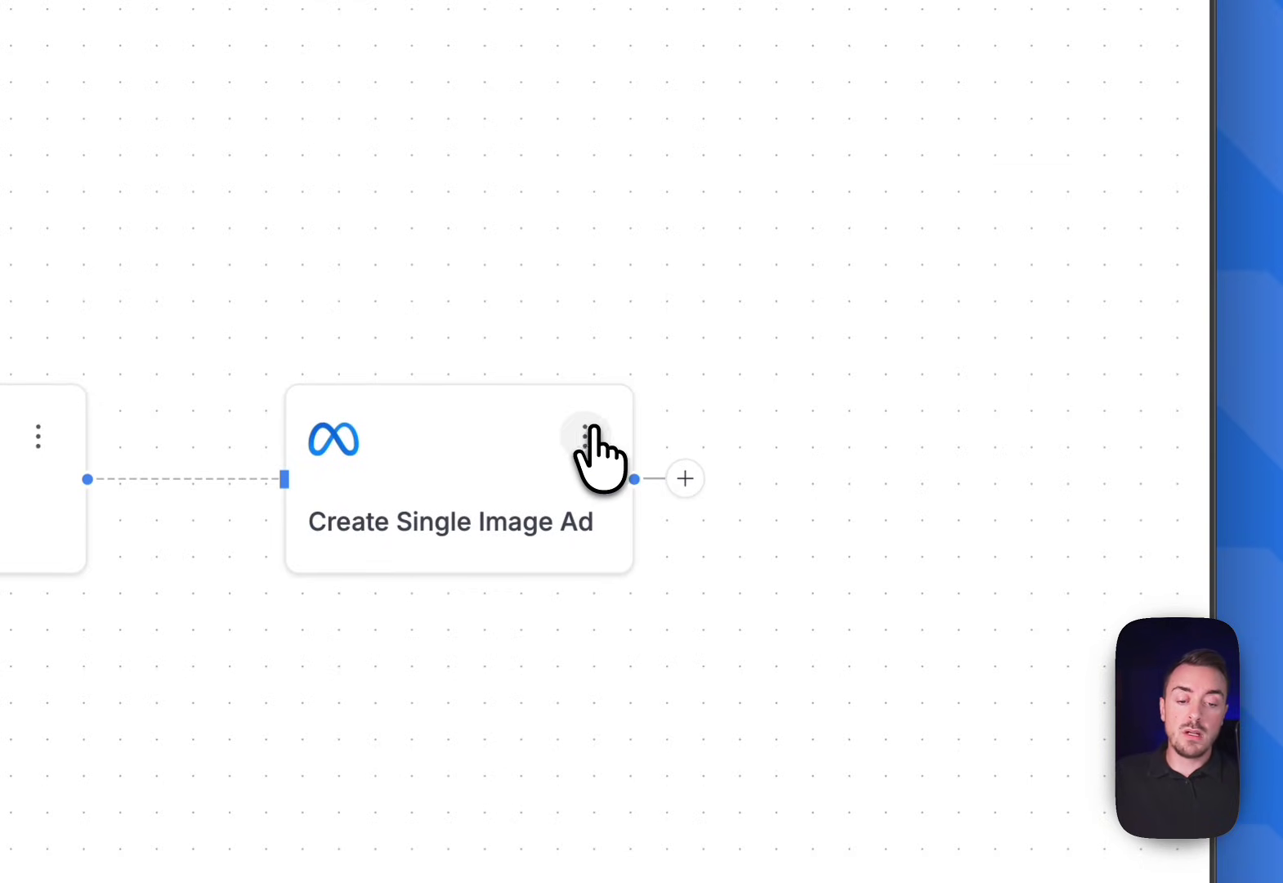
# Run the Create Single Image Ad node and verify created_count 3 and the new ad IDs in the logs
pyautogui.click(586, 433)
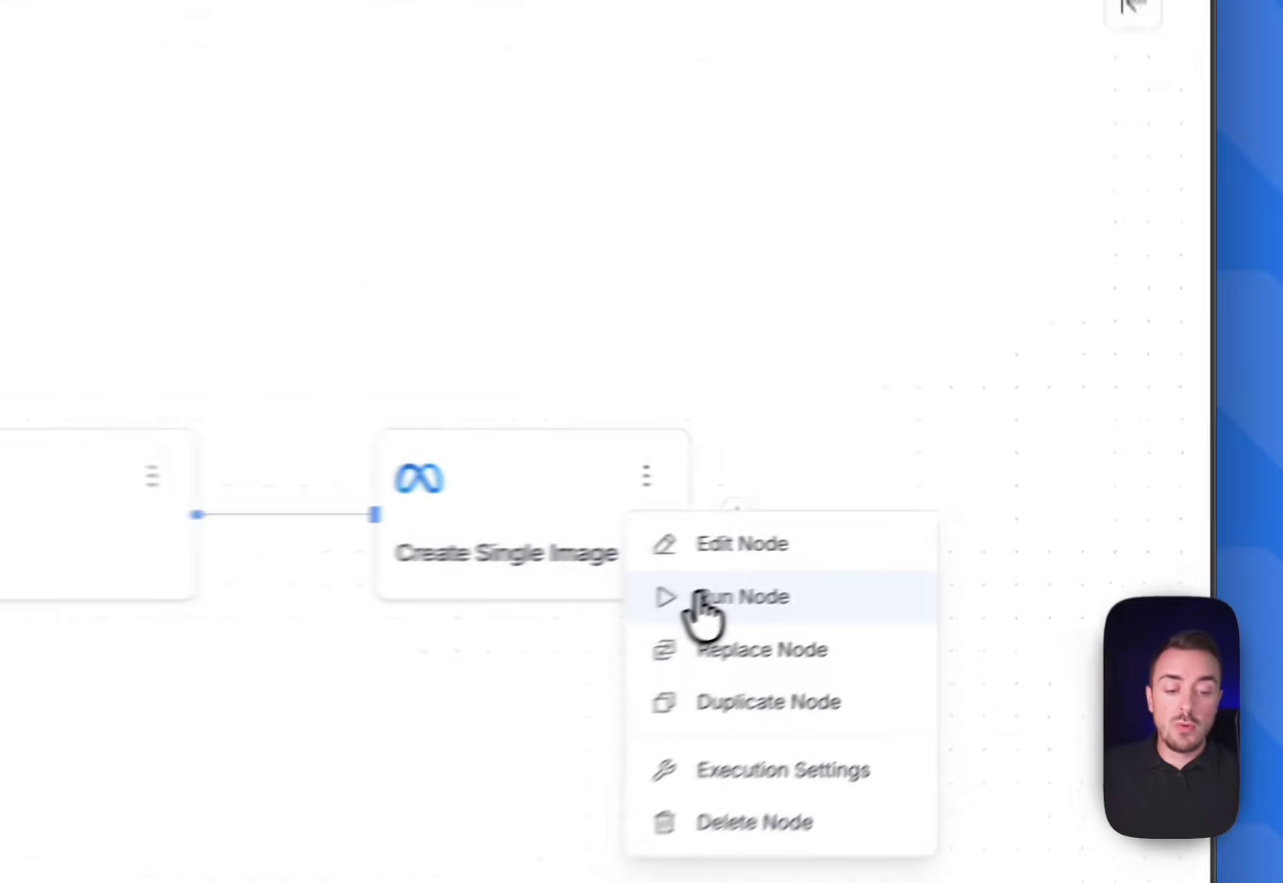
pyautogui.click(930, 538)
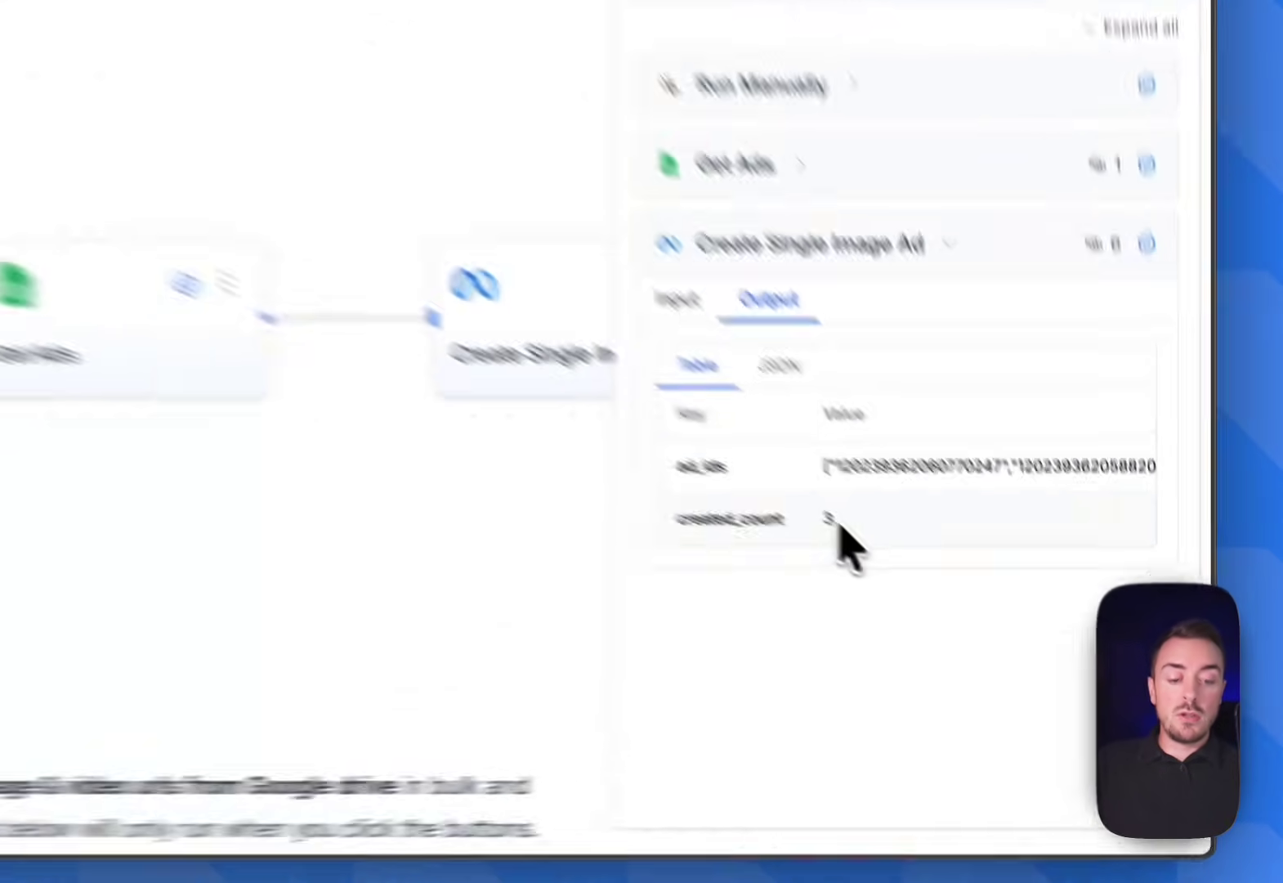
pyautogui.doubleClick(985, 613)
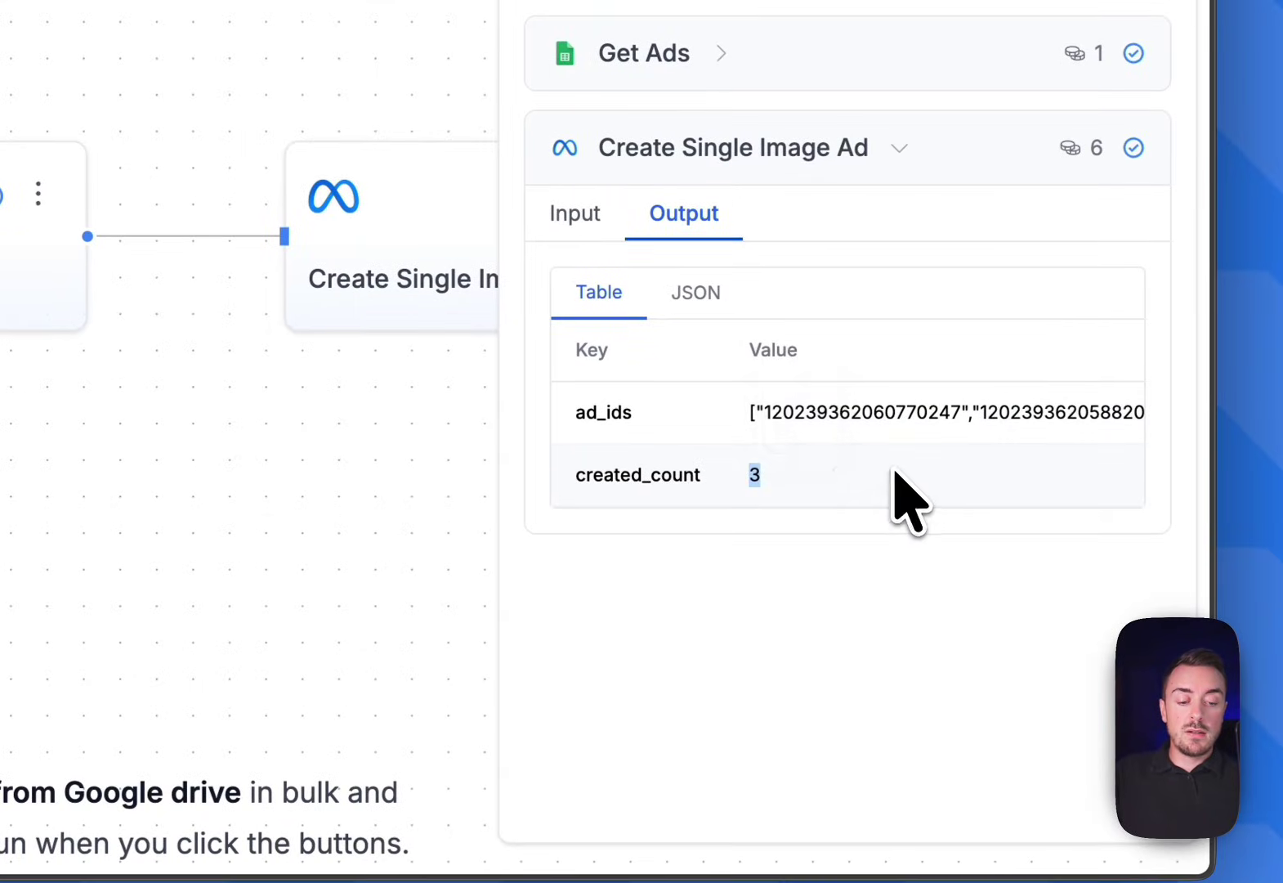
pyautogui.moveTo(765, 411); pyautogui.dragTo(971, 412)
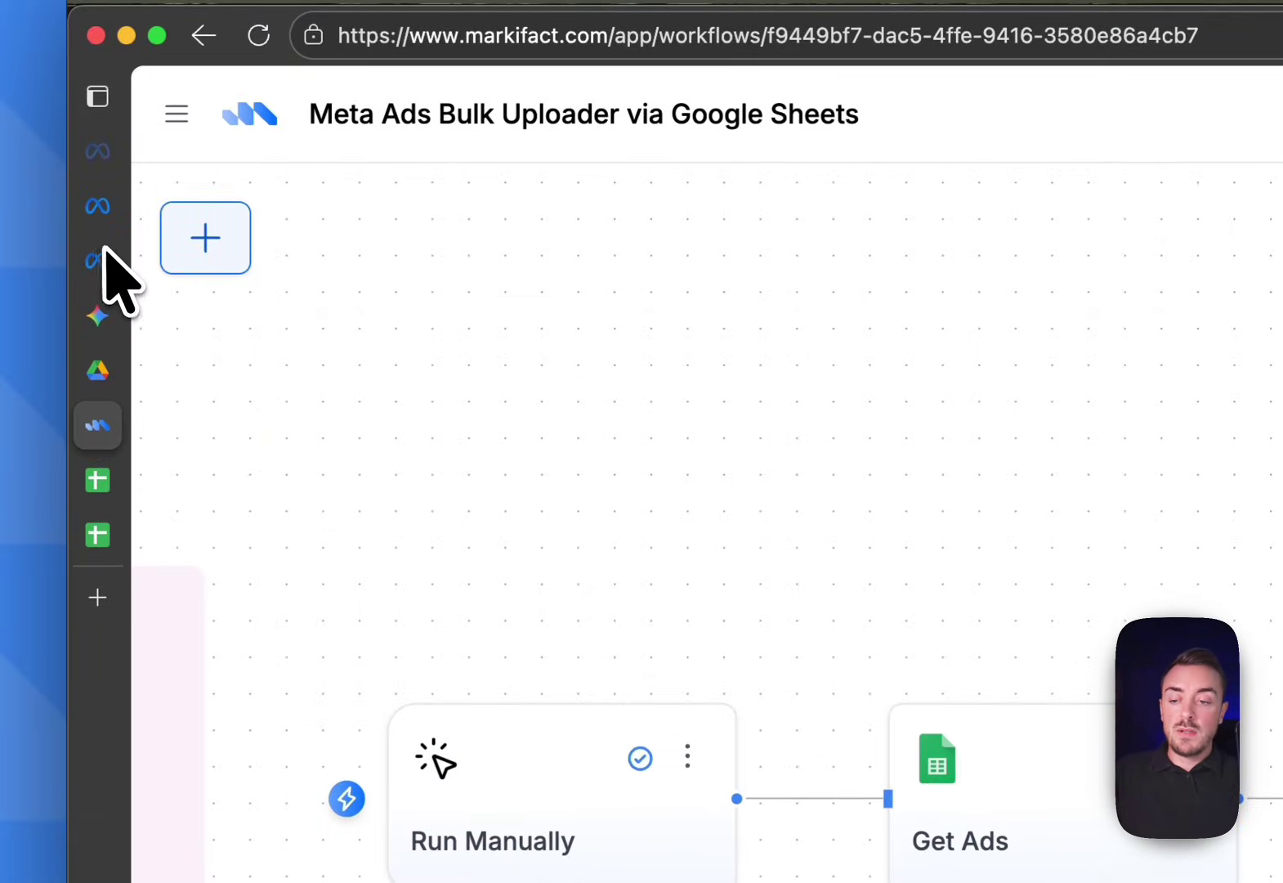
pyautogui.click(96, 260)
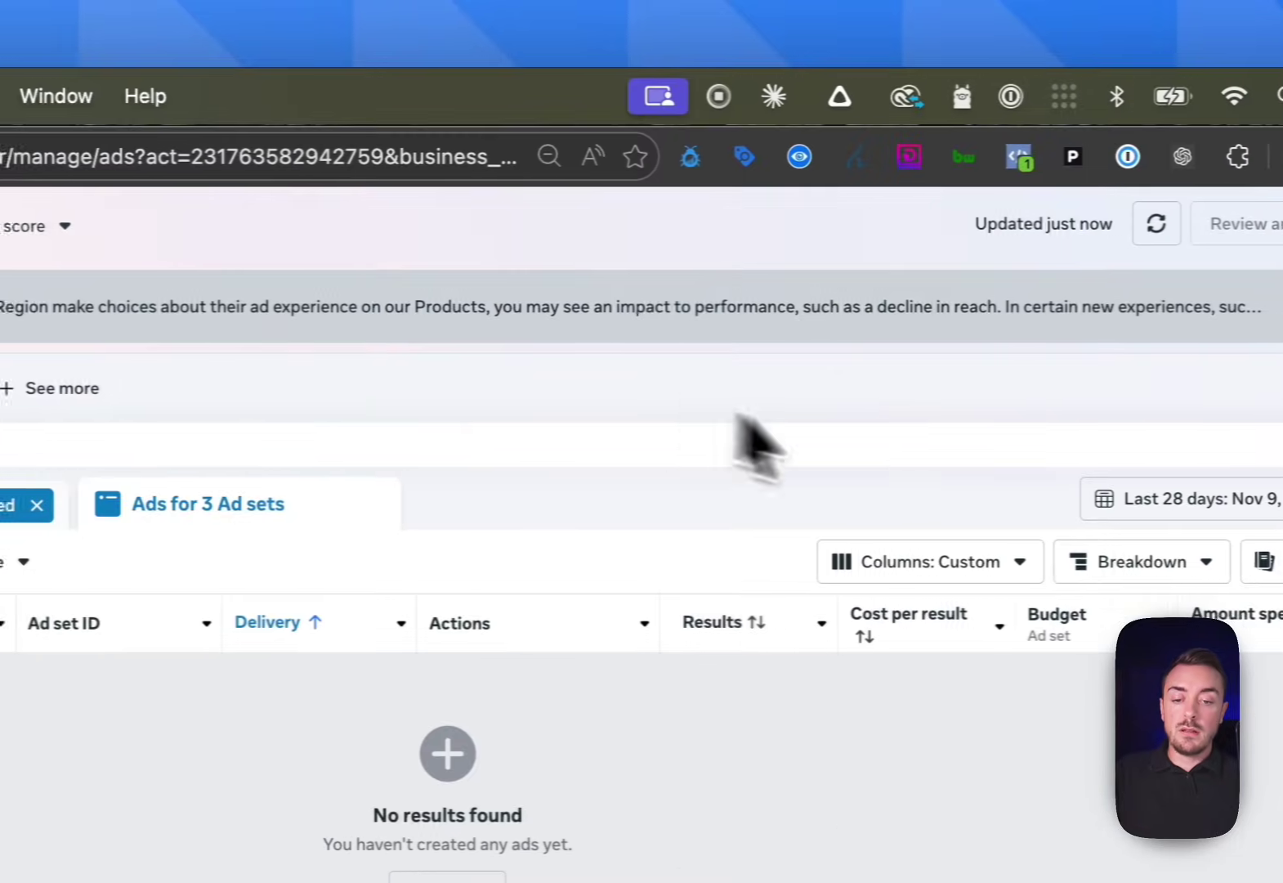
# Reload Ads Manager and show the ads for the three ad sets
pyautogui.click(115, 159)
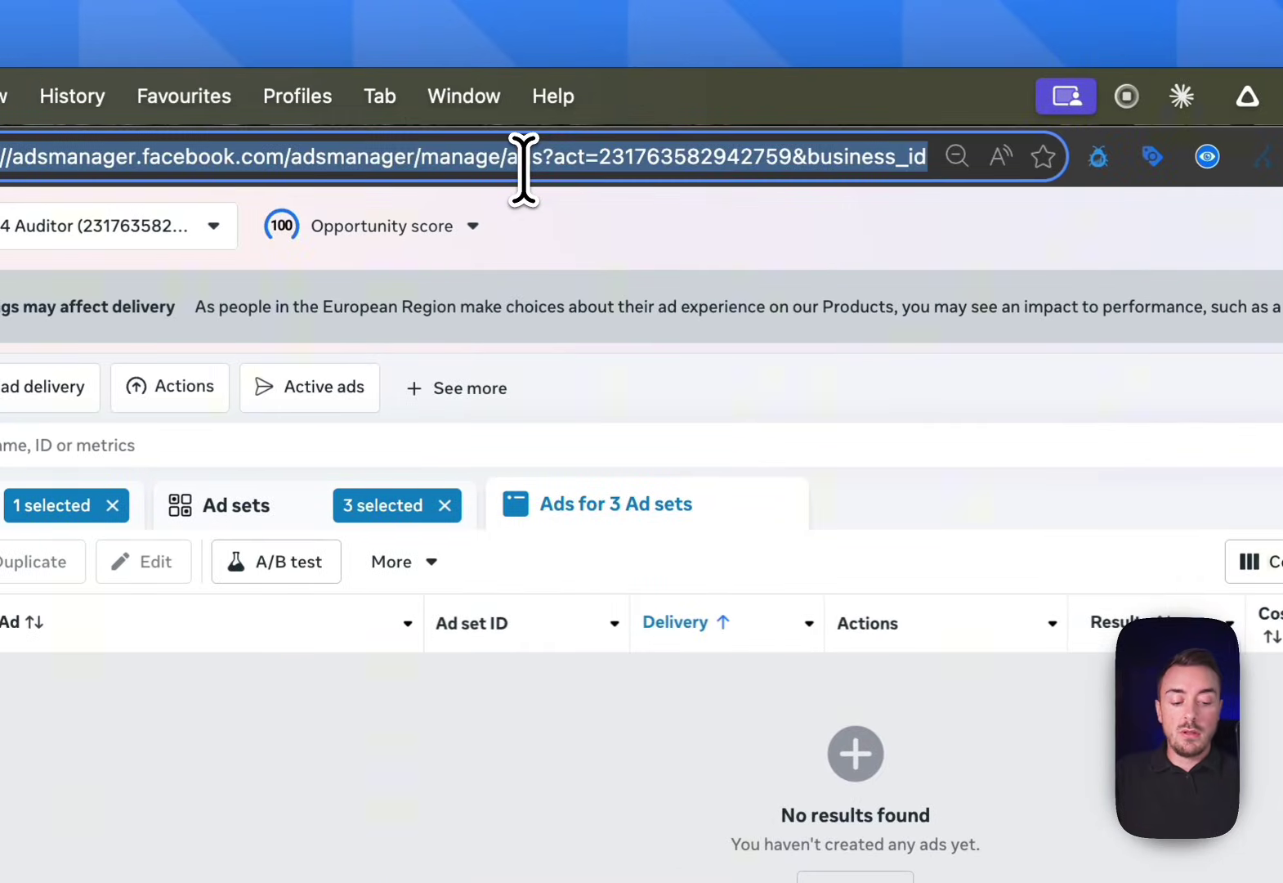
pyautogui.press('Escape')
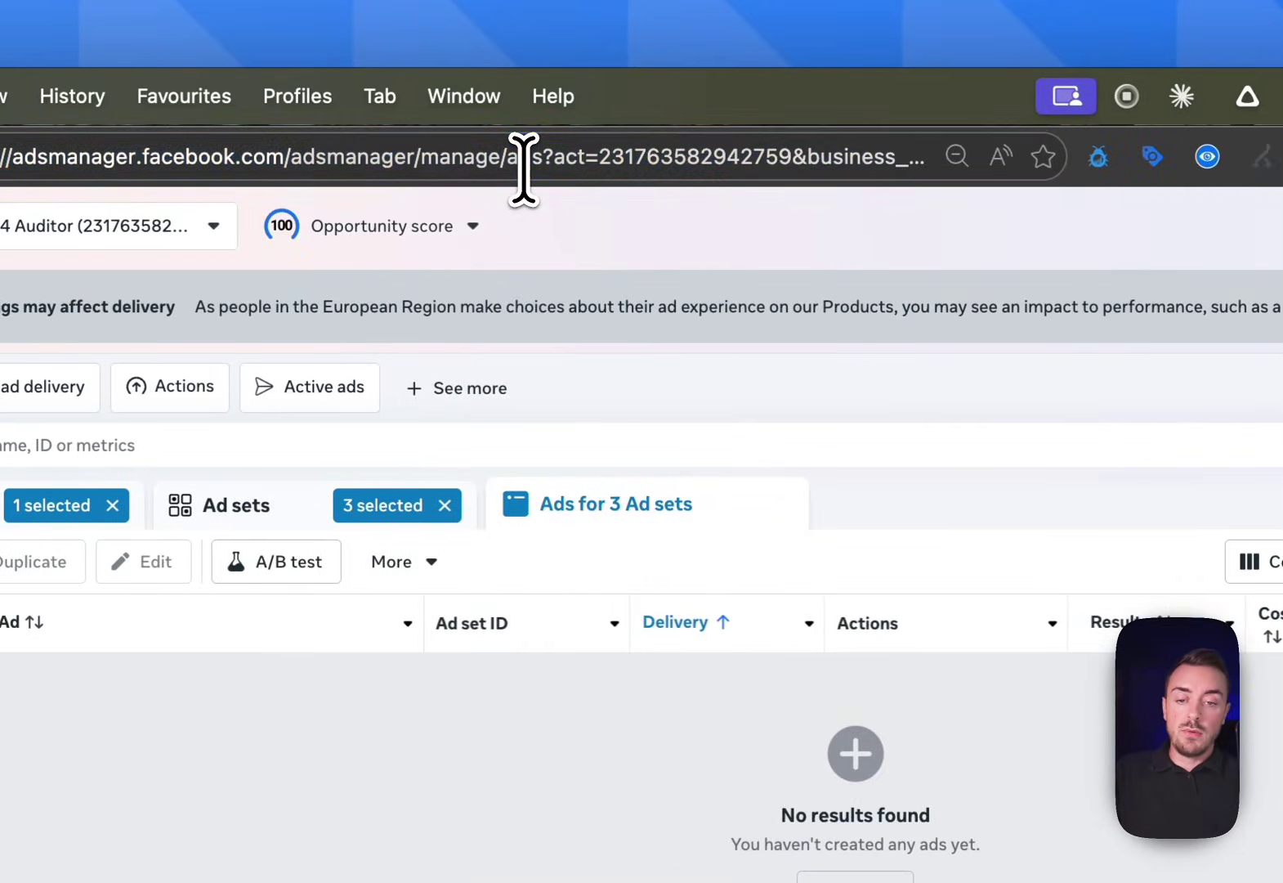
pyautogui.press('super+r')
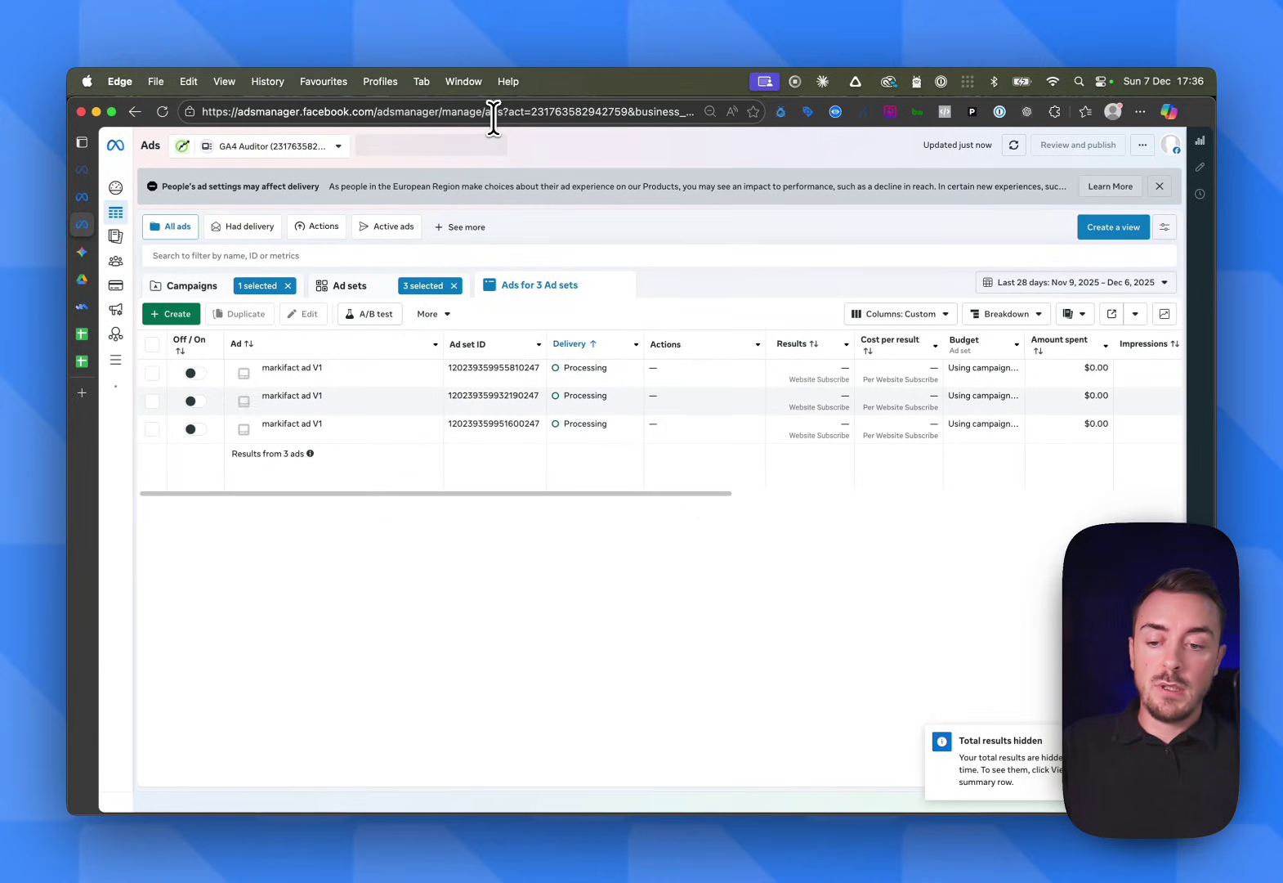
pyautogui.moveTo(247, 373)
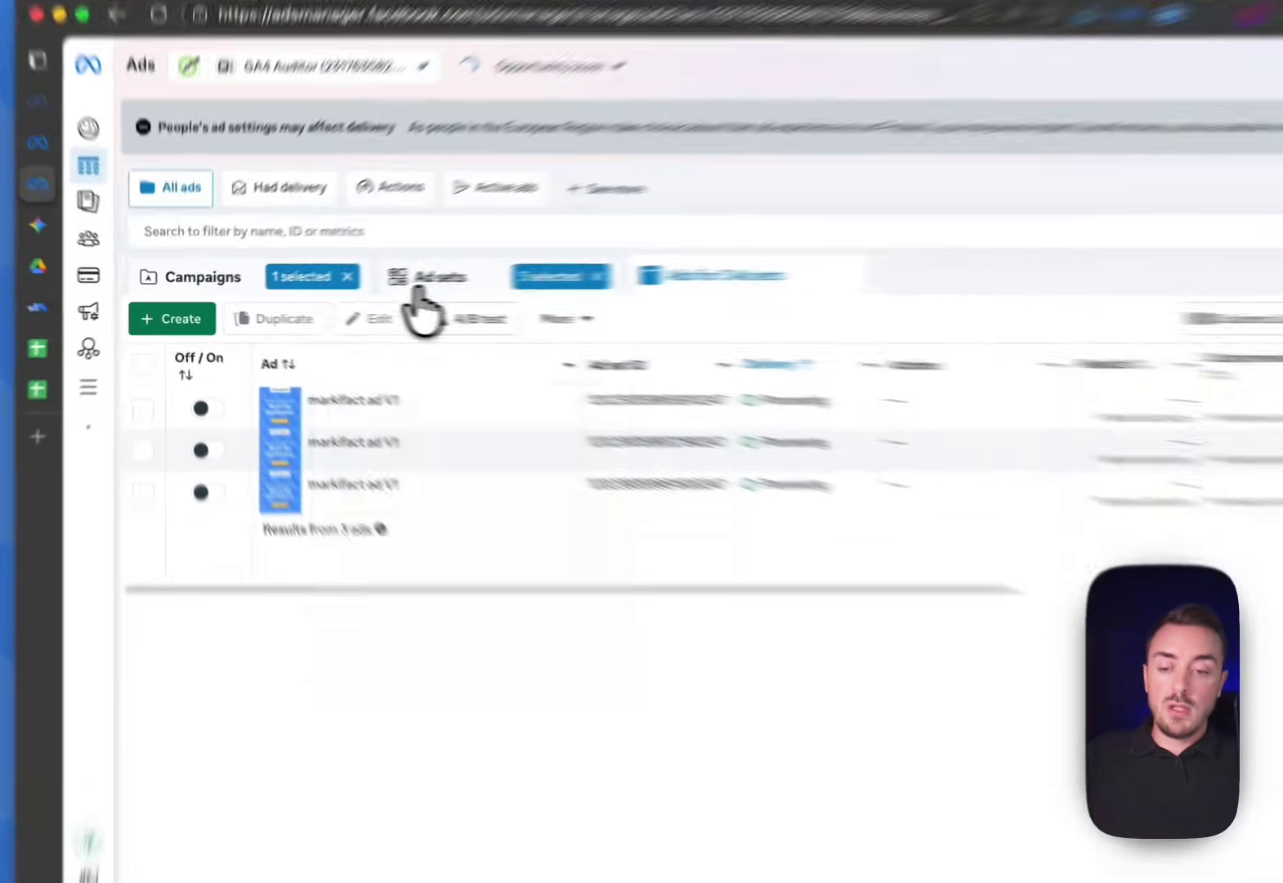
pyautogui.click(333, 287)
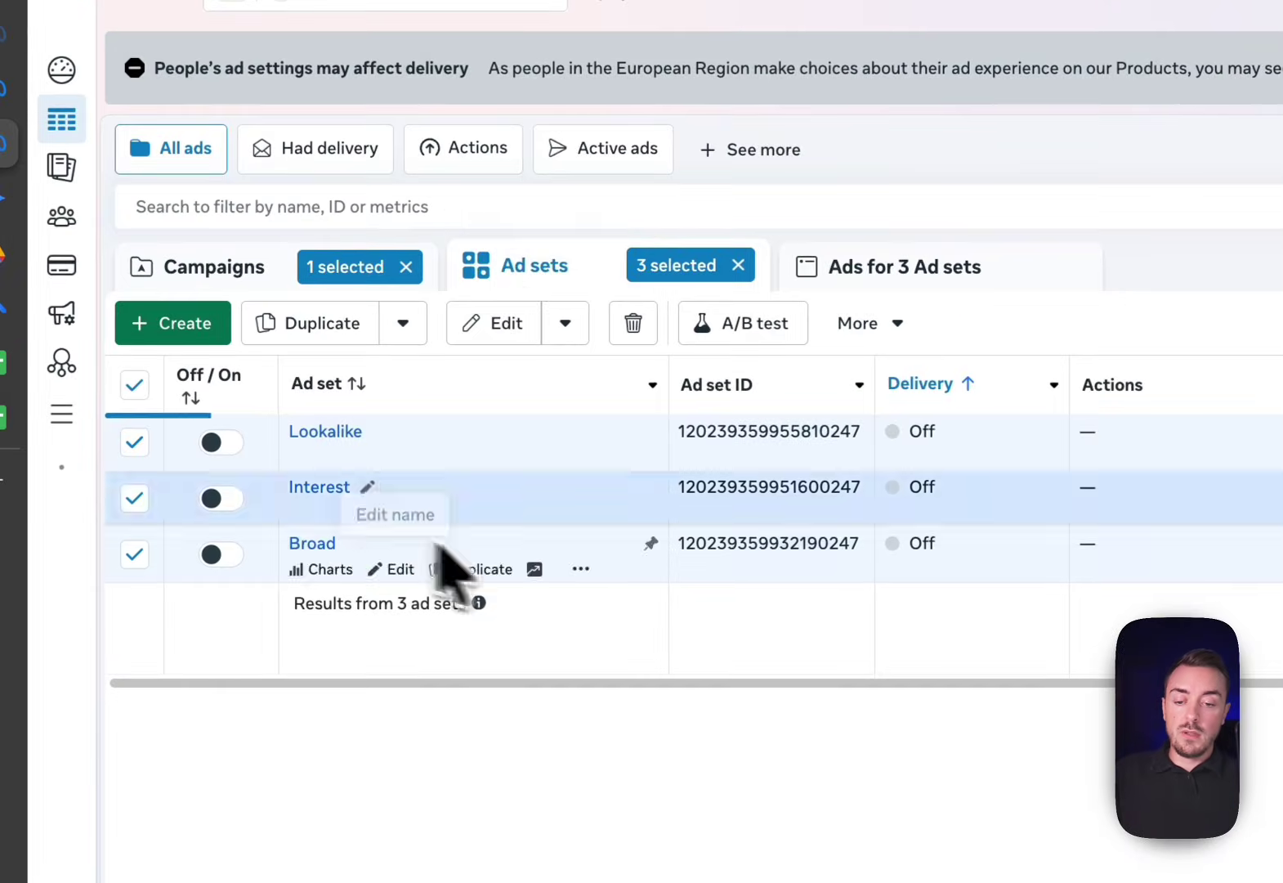
pyautogui.click(973, 268)
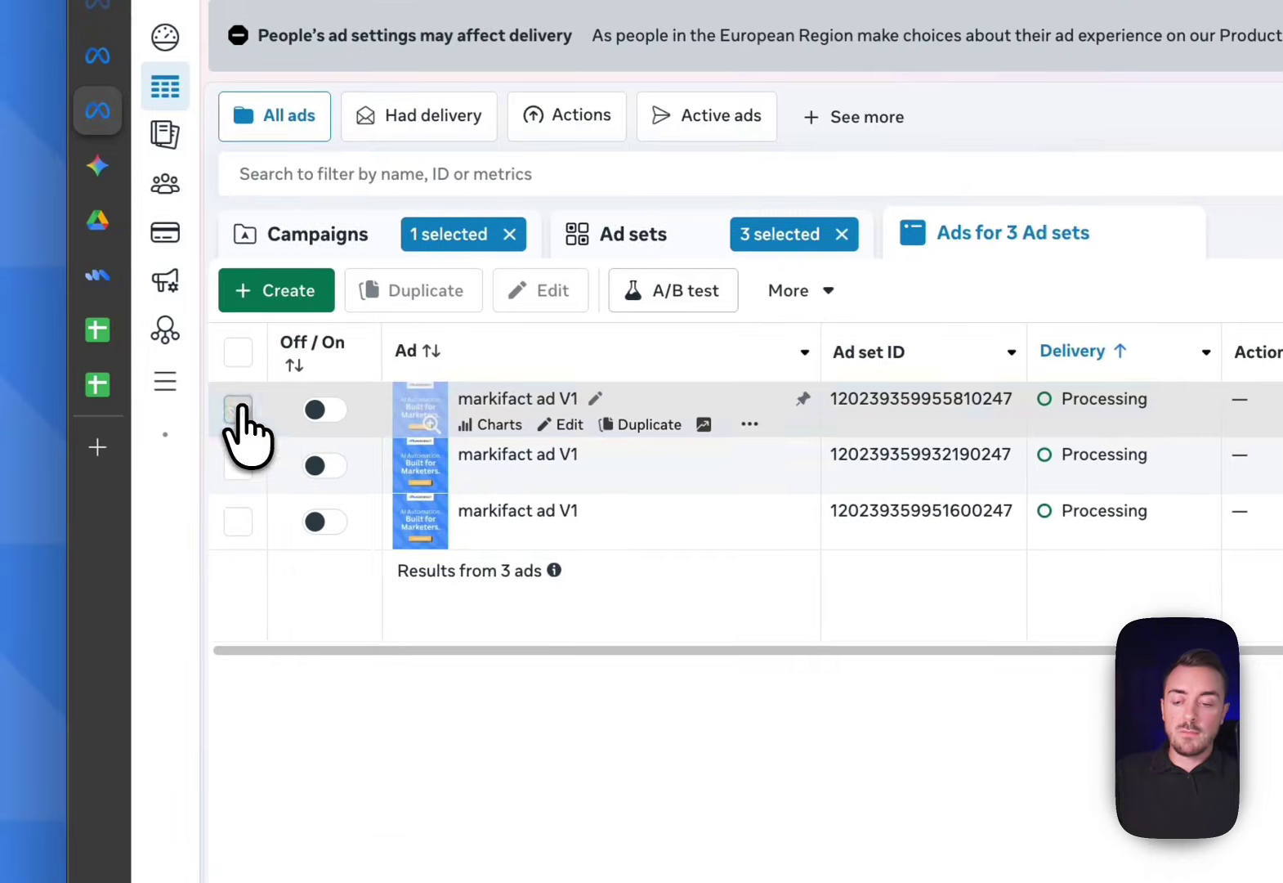
# Preview the first markifact ad V1 ad in vertical story and right-column placements
pyautogui.click(27, 454)
pyautogui.click(747, 336)
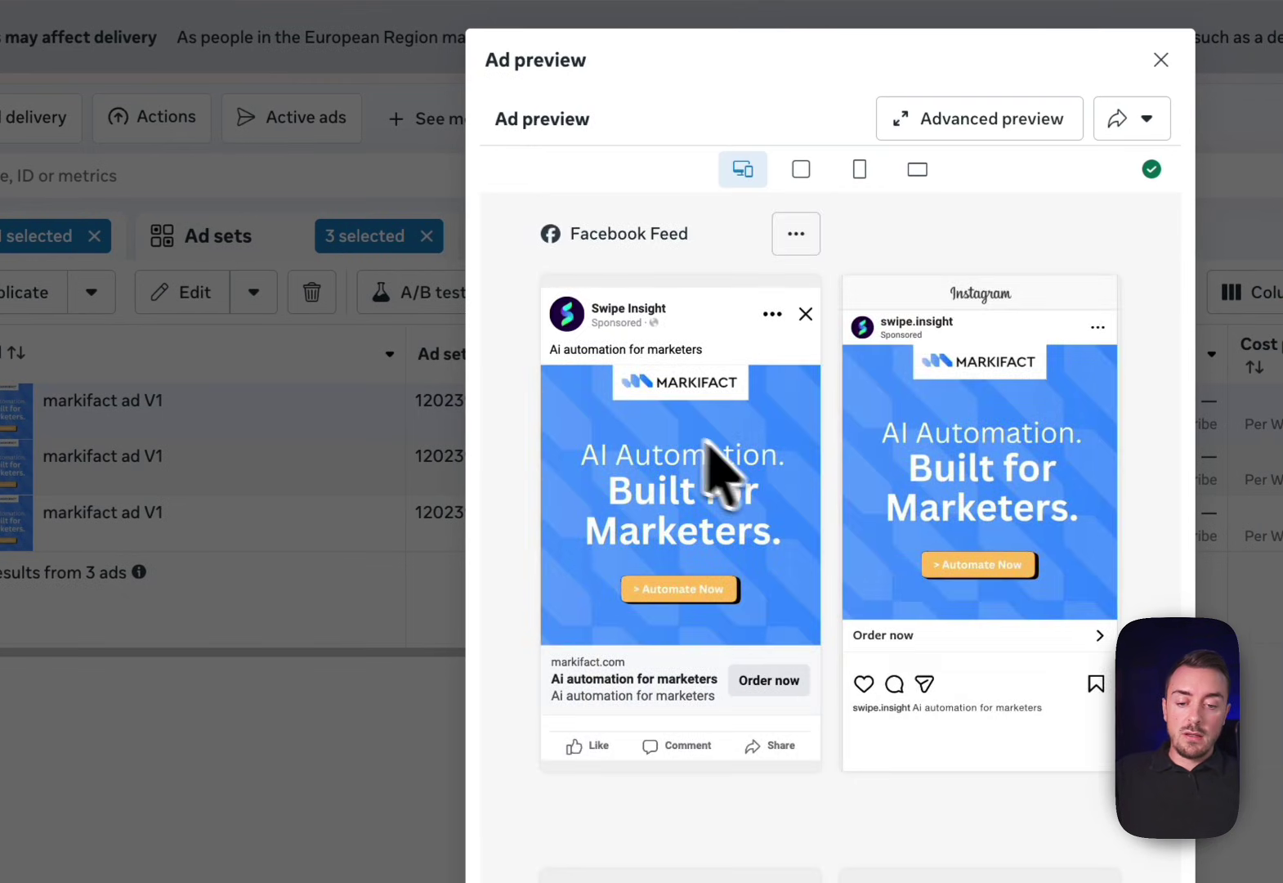
pyautogui.click(859, 170)
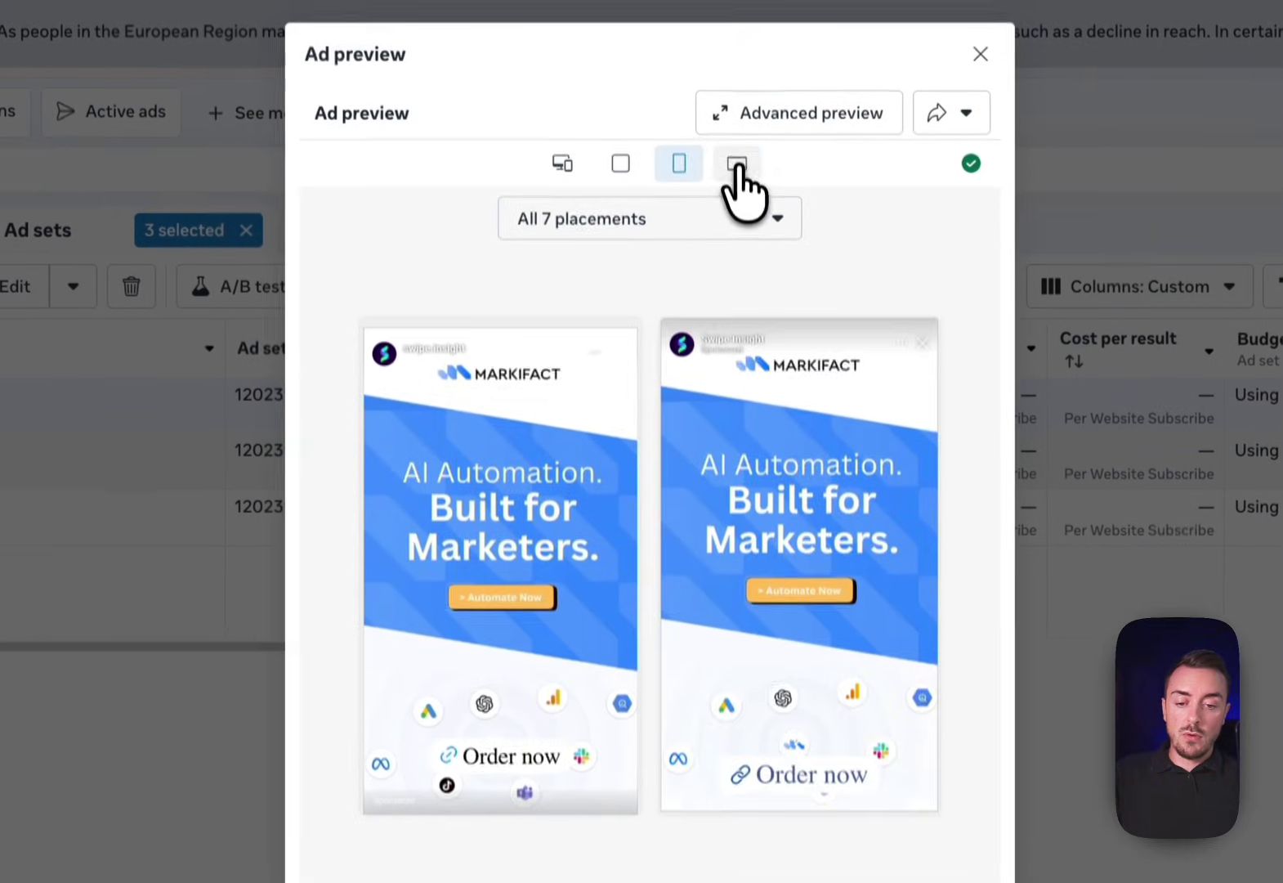
pyautogui.click(737, 164)
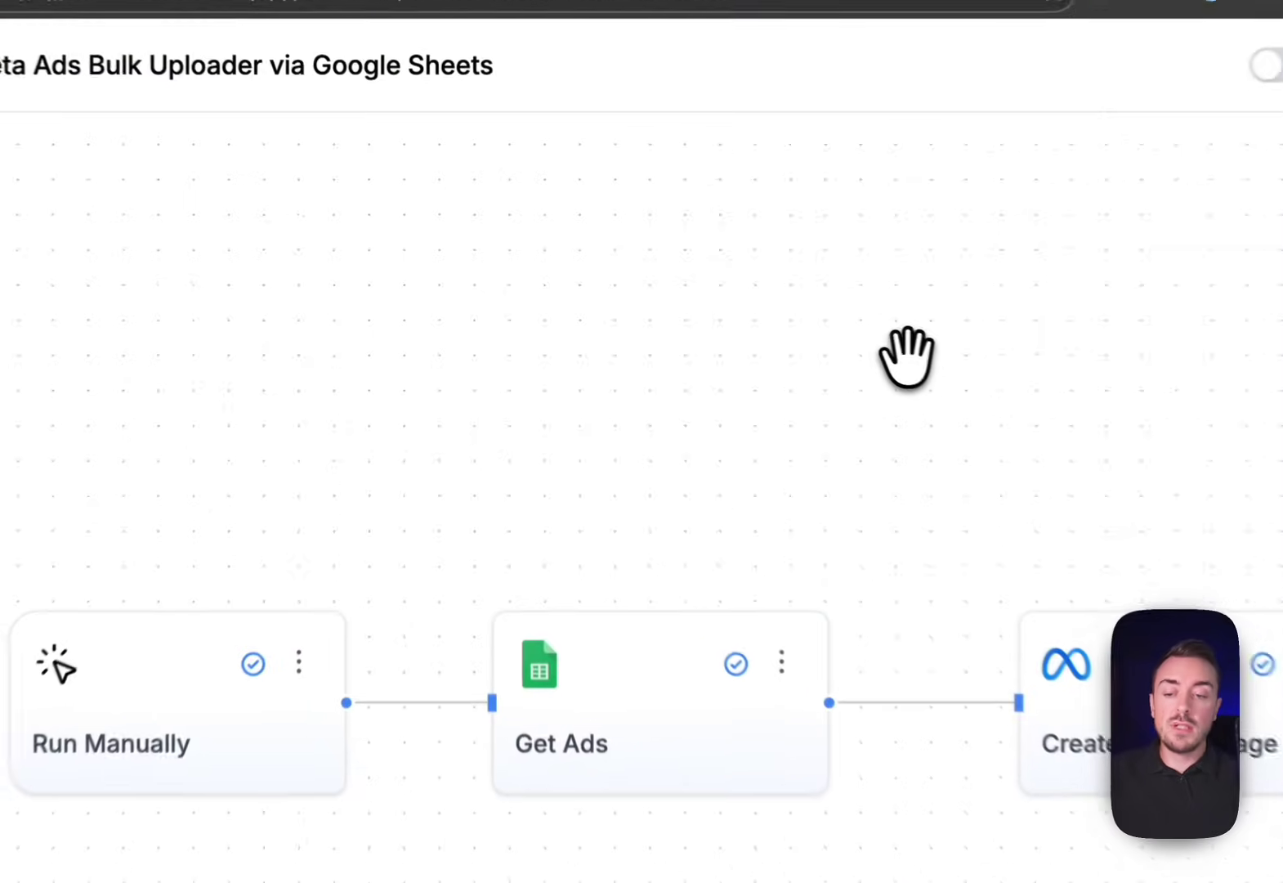
pyautogui.click(57, 212)
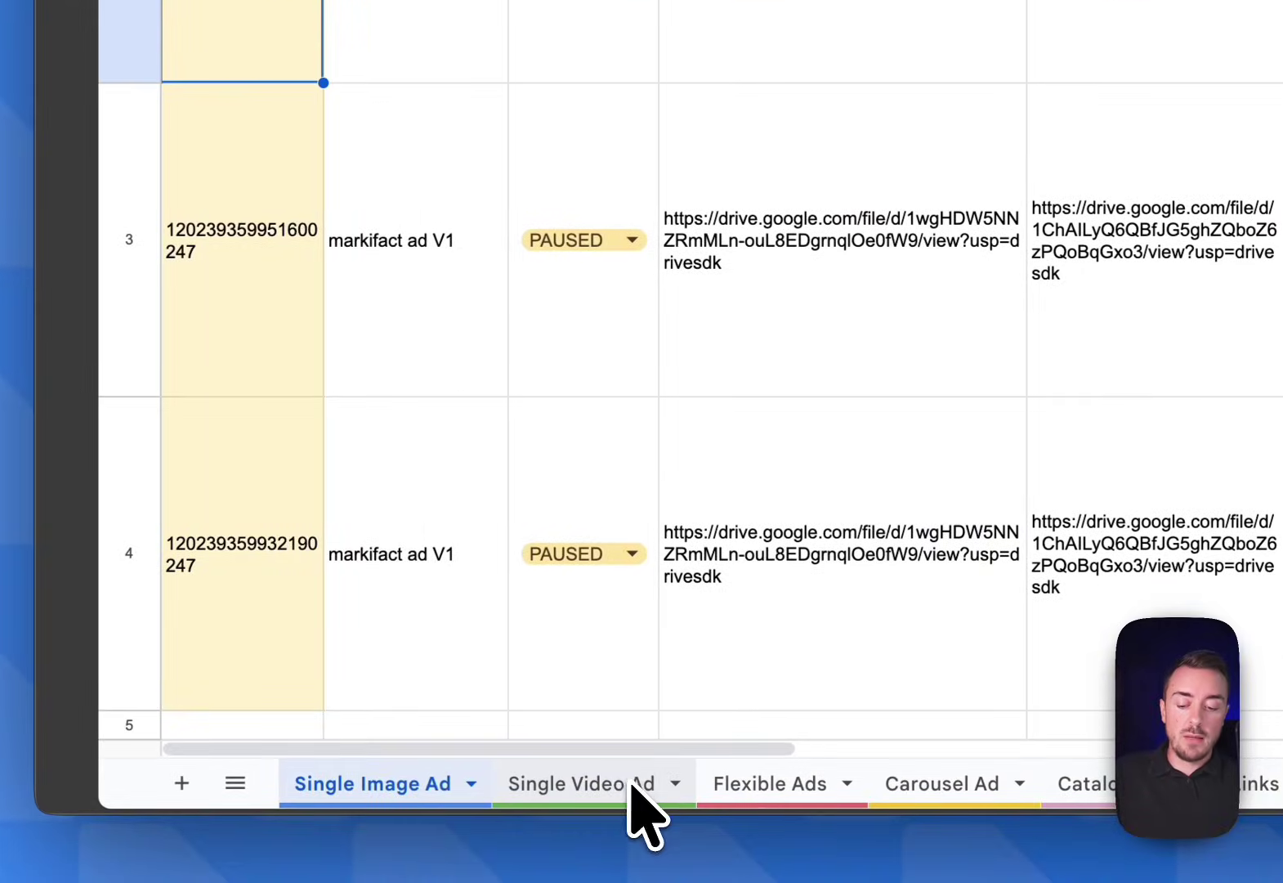
pyautogui.click(544, 793)
pyautogui.click(761, 792)
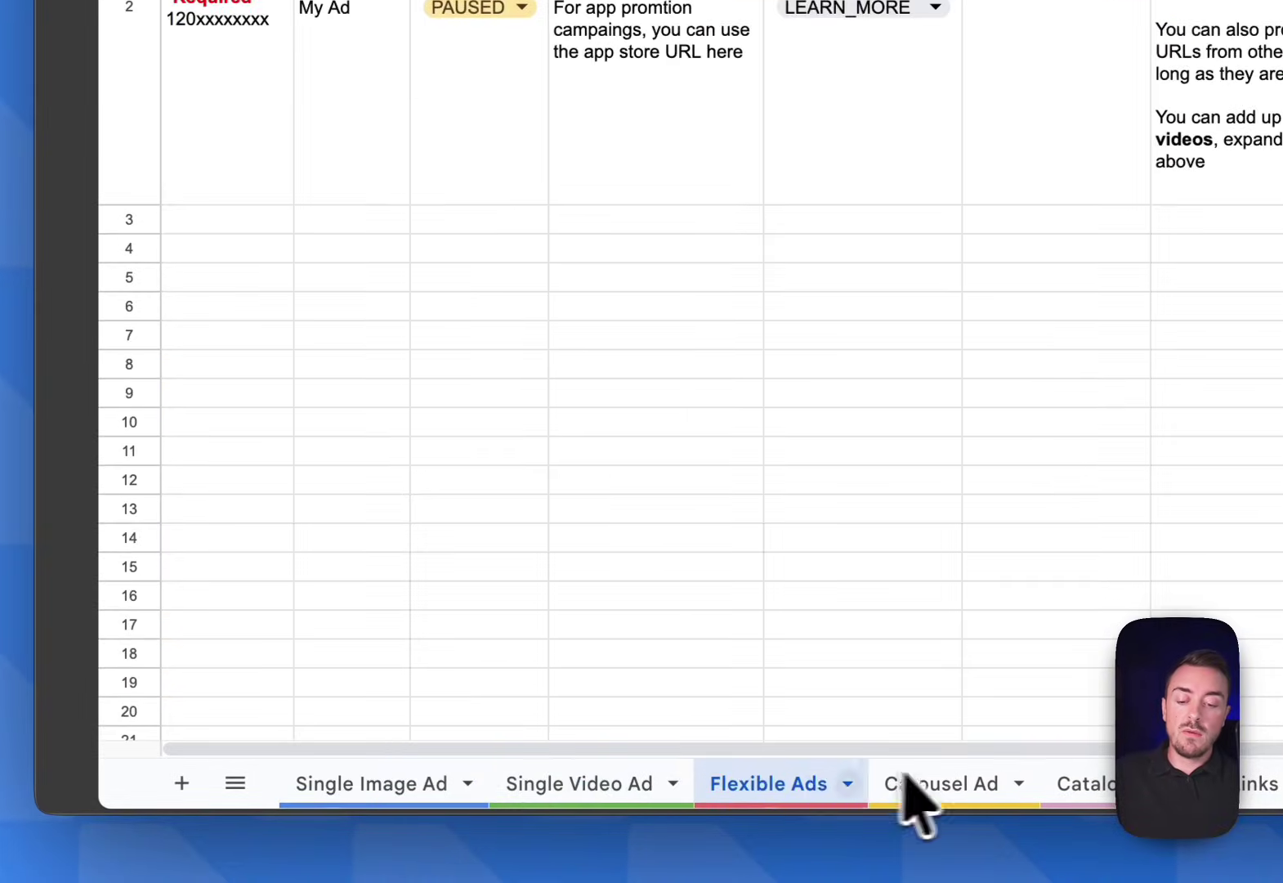
pyautogui.click(907, 783)
pyautogui.click(1099, 783)
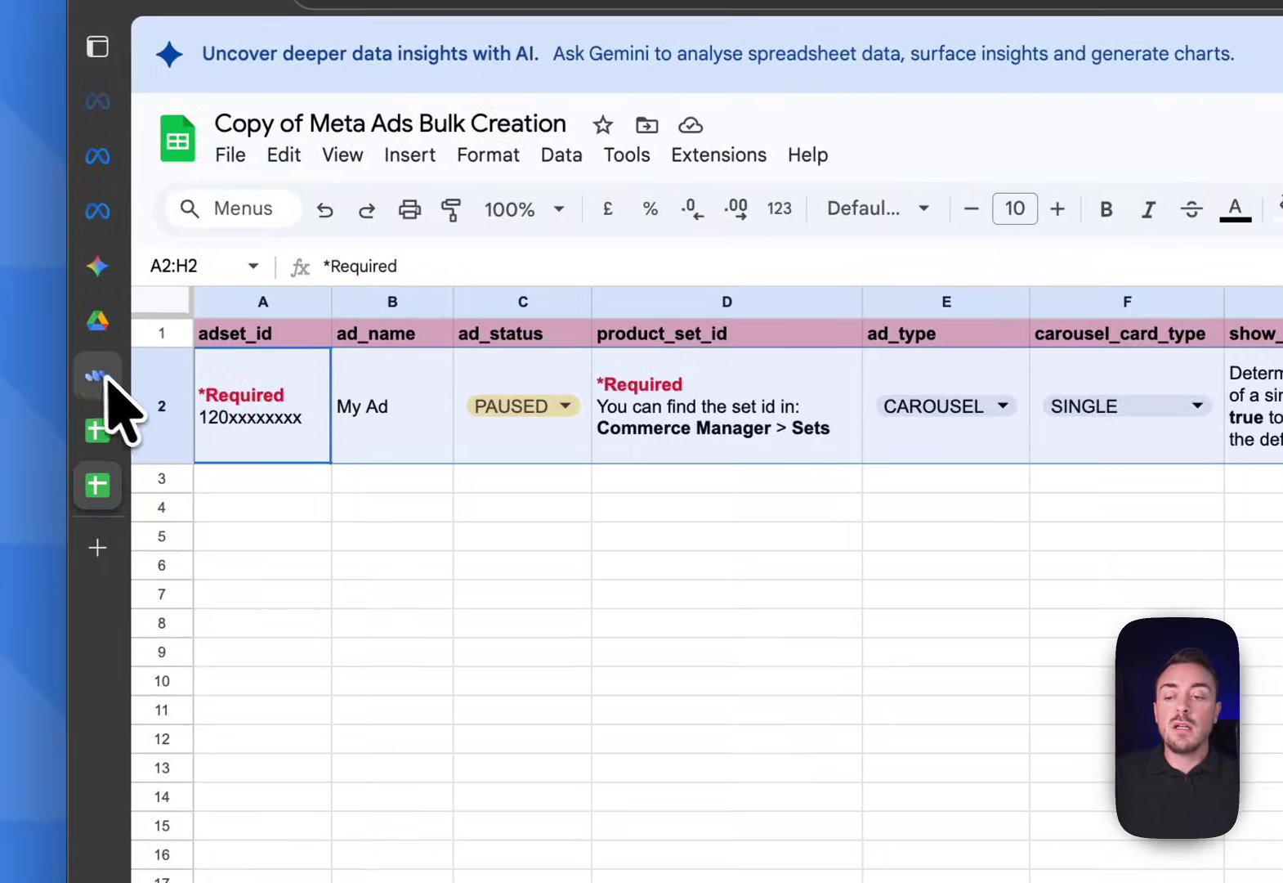
pyautogui.click(98, 376)
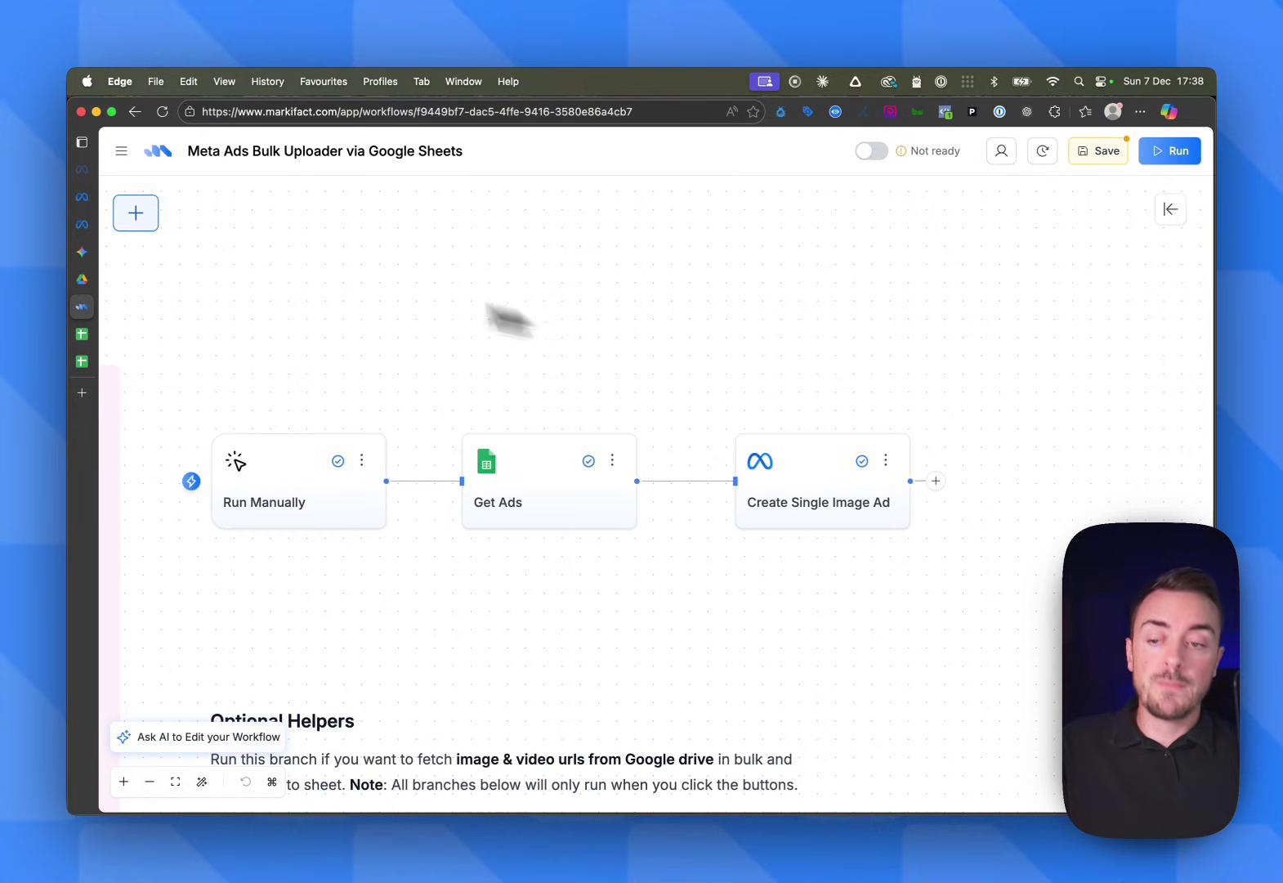
# Add a Create Single Video Ad node from the Meta Ads node group
pyautogui.click(137, 213)
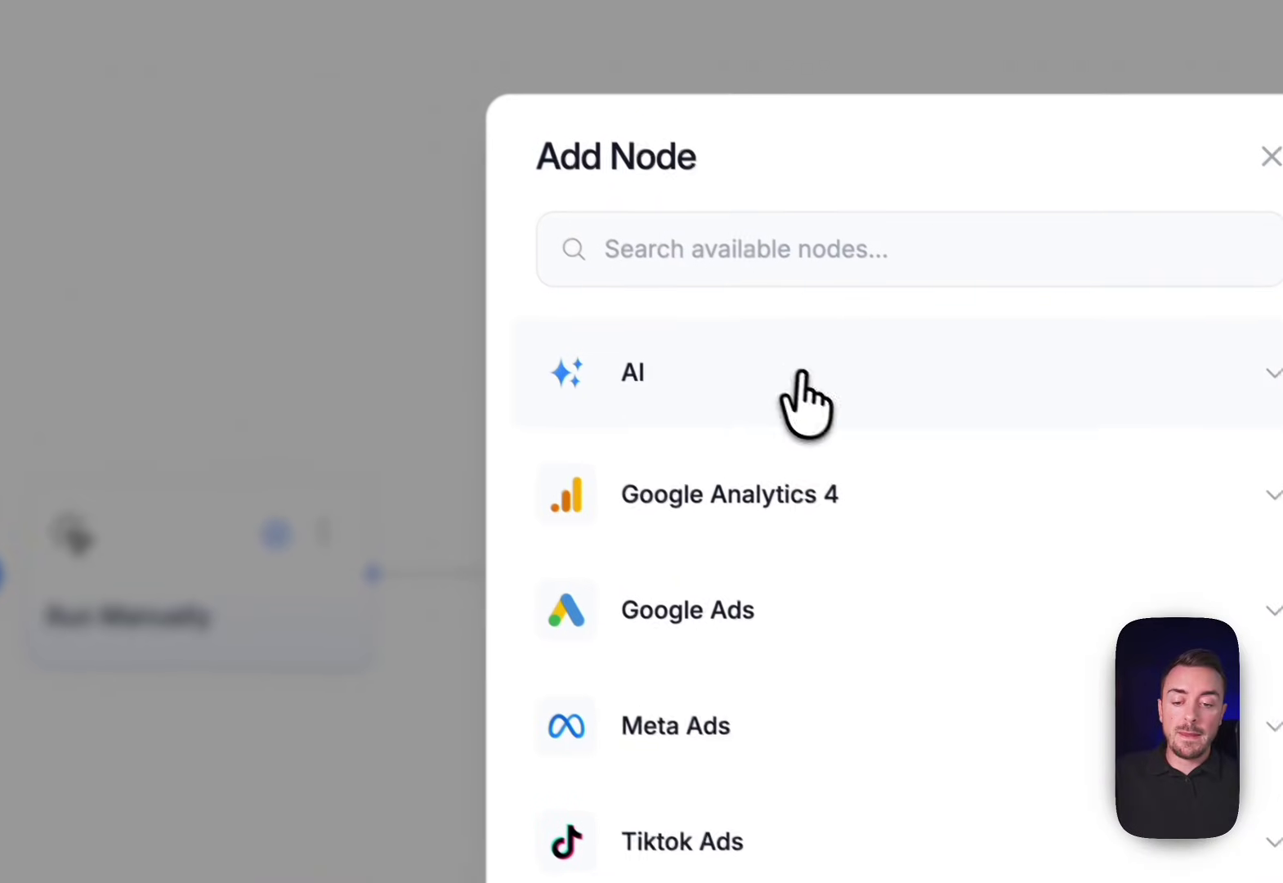
pyautogui.click(772, 702)
pyautogui.scroll(-5, 772, 703)
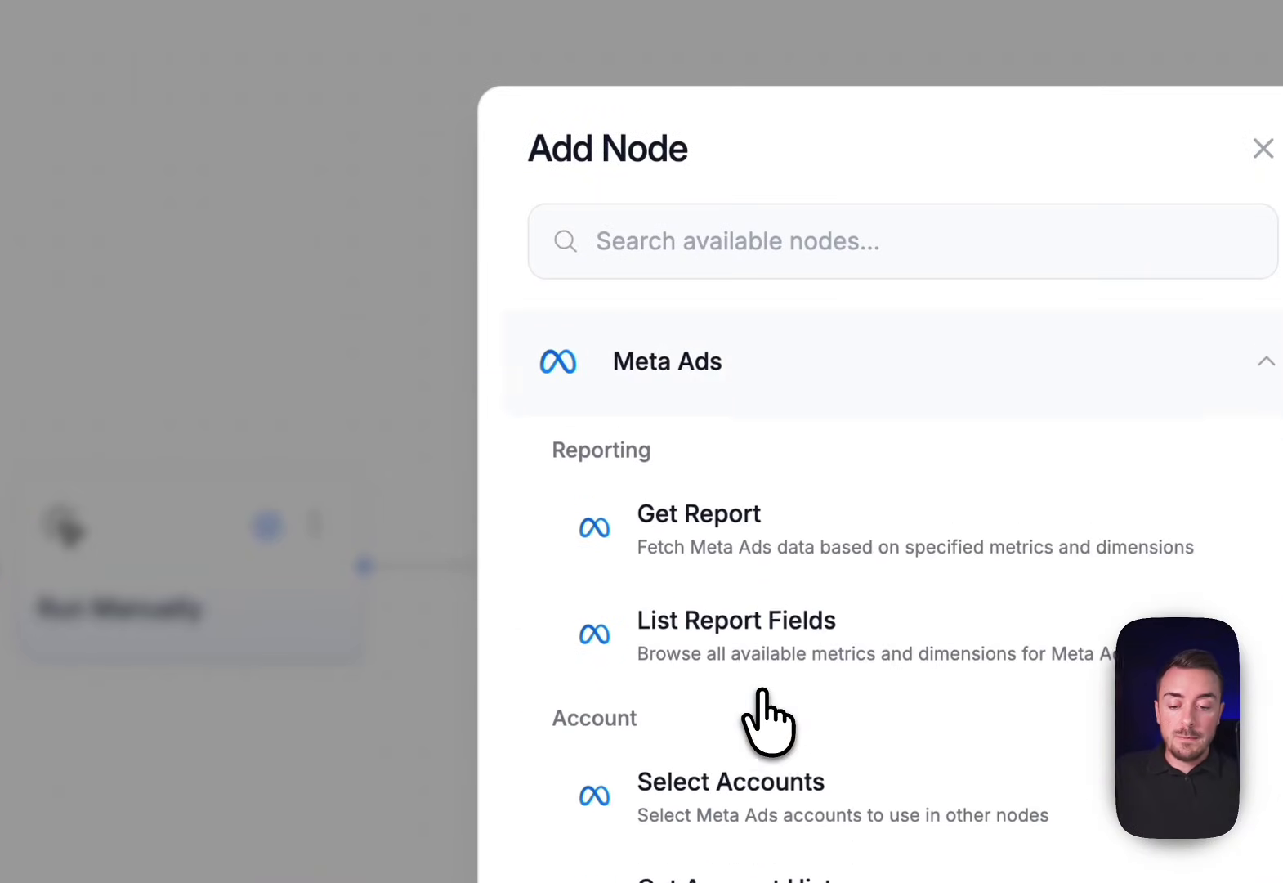
pyautogui.scroll(-10, 761, 690)
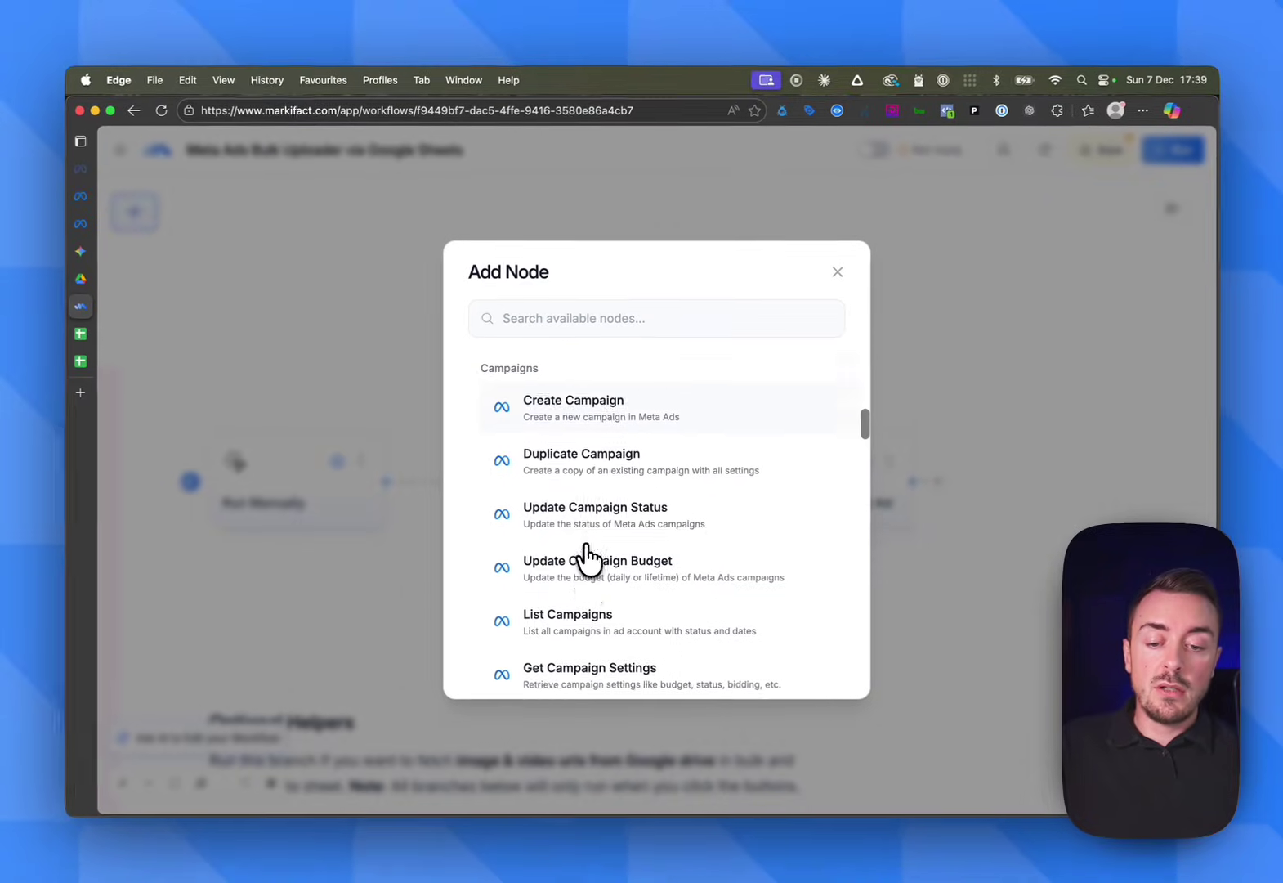
pyautogui.scroll(-3, 606, 568)
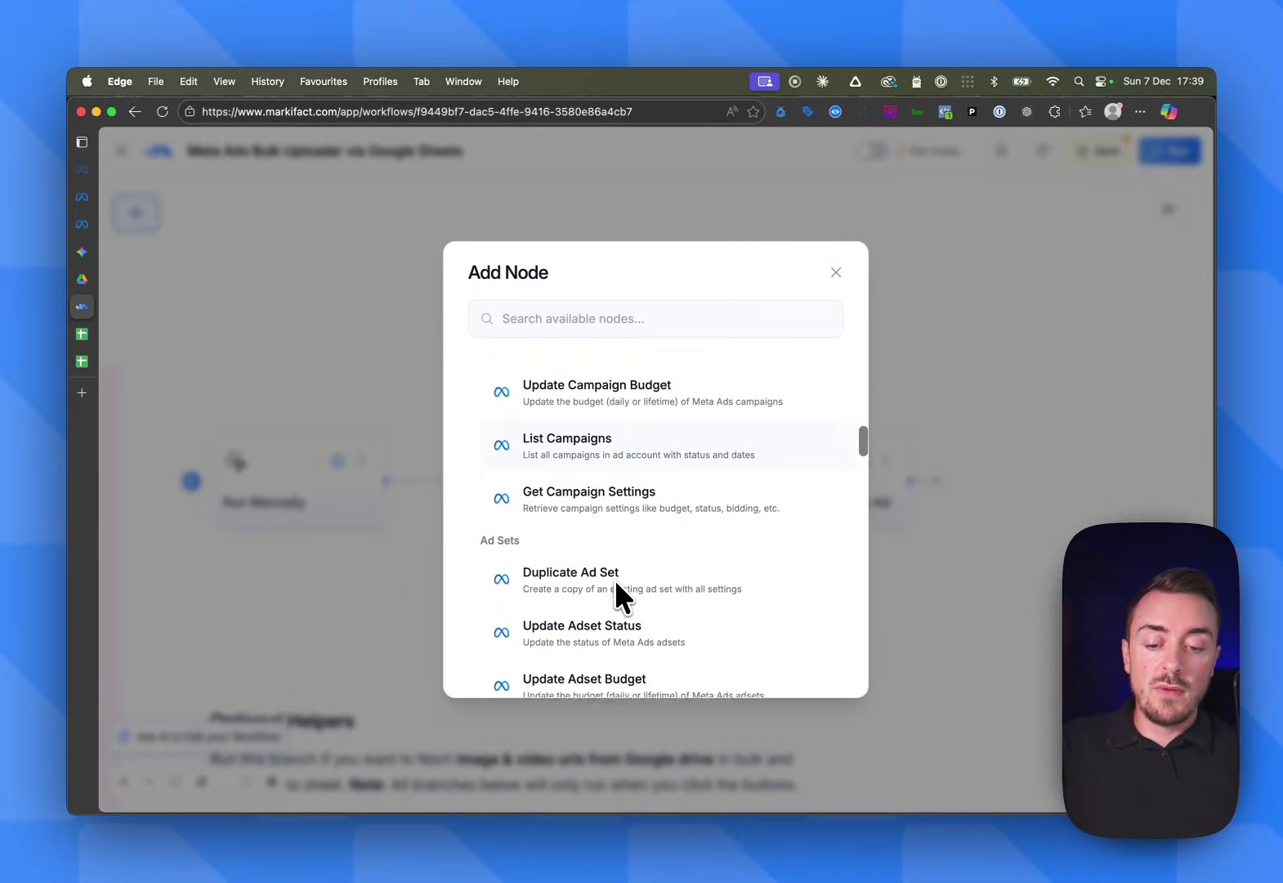
pyautogui.scroll(-2, 615, 579)
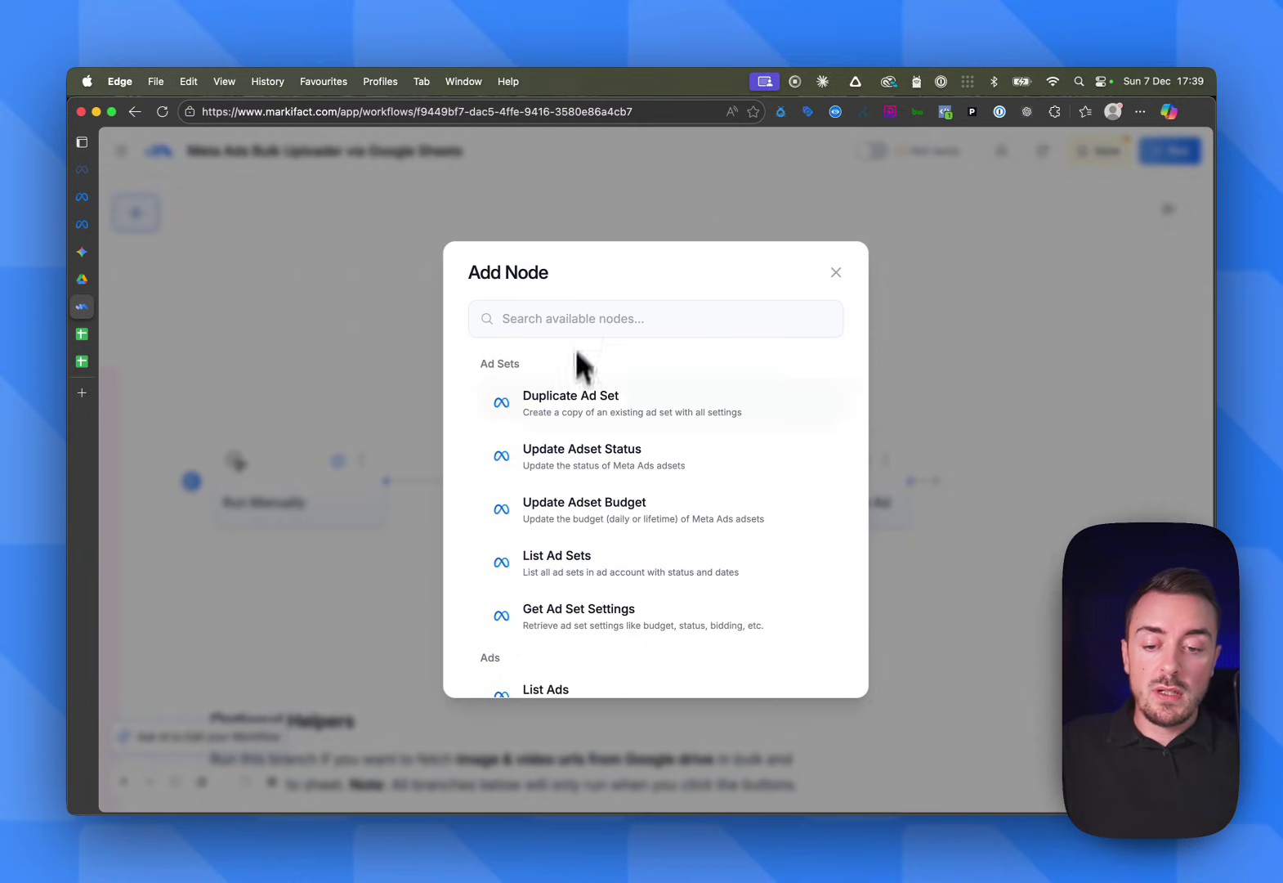
pyautogui.scroll(-4, 567, 454)
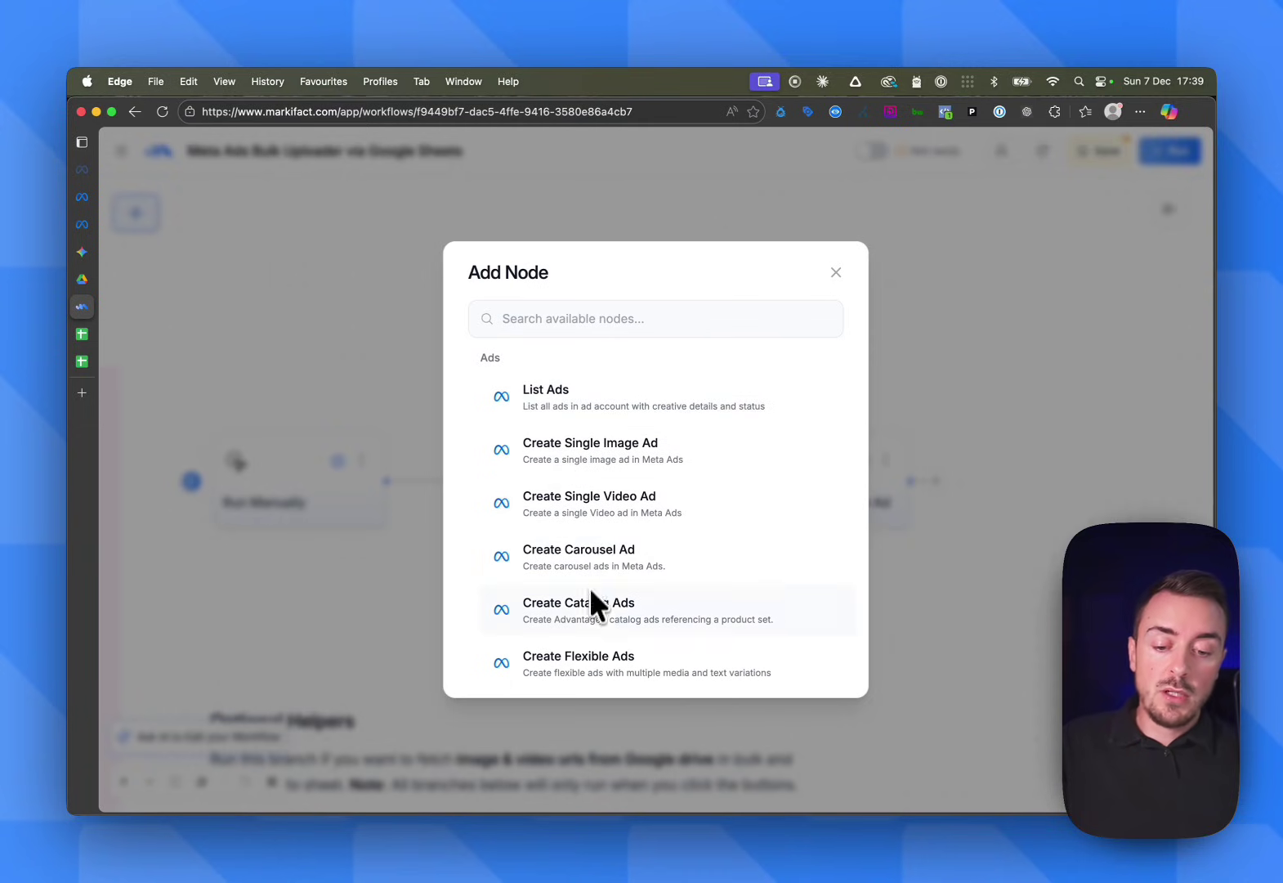
pyautogui.scroll(-1, 584, 654)
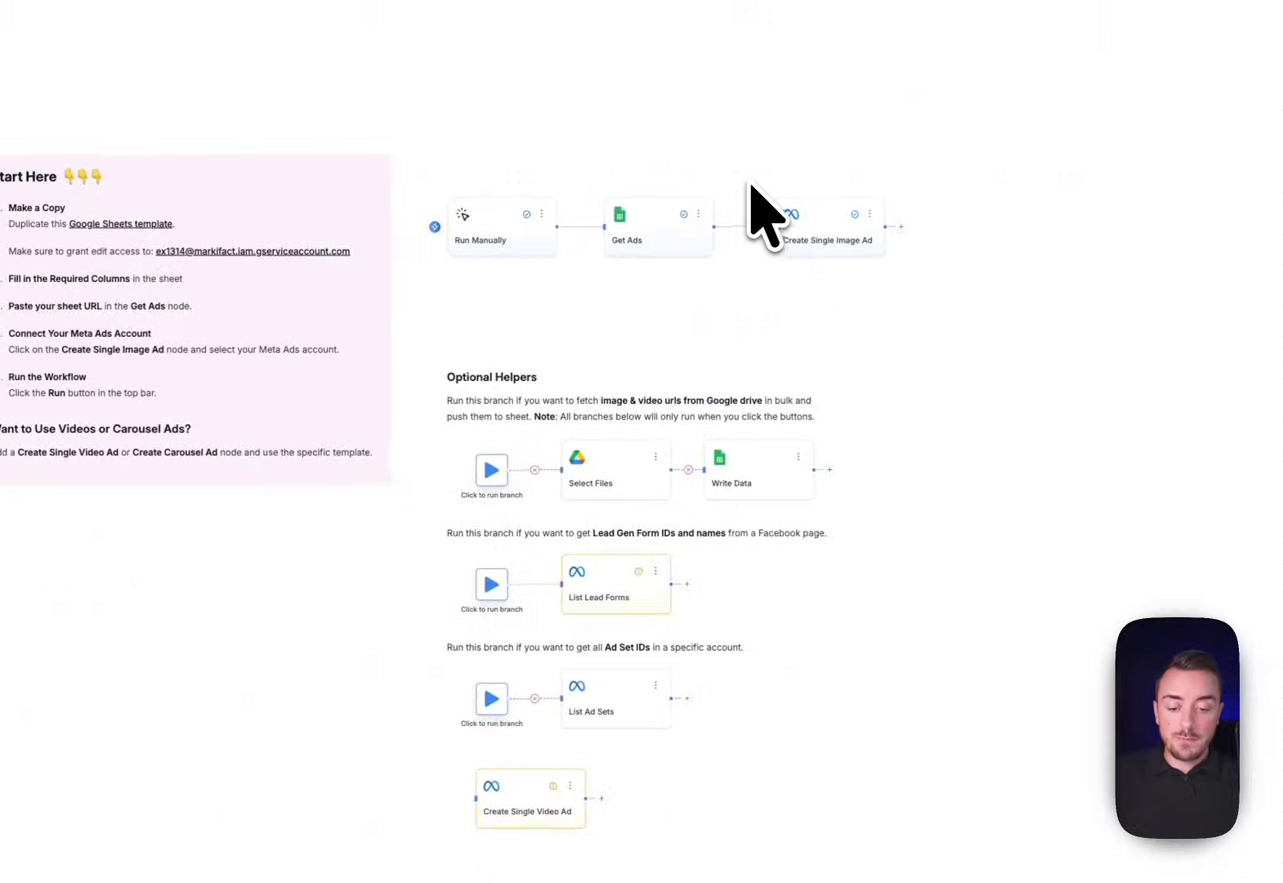
# Position the video ad node above Create Single Image Ad and connect Get Ads to it instead
pyautogui.moveTo(530, 789); pyautogui.dragTo(536, 470)
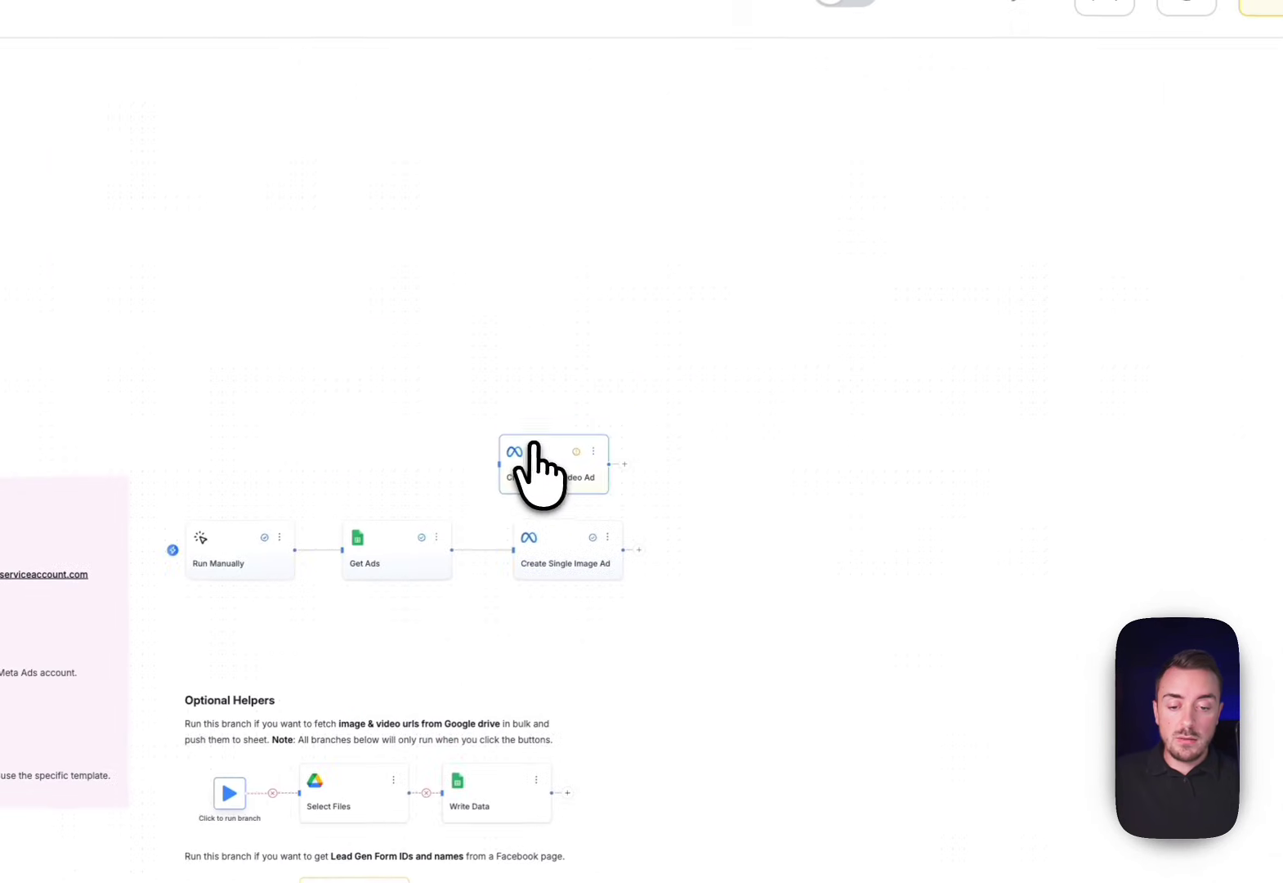
pyautogui.scroll(5, 539, 482)
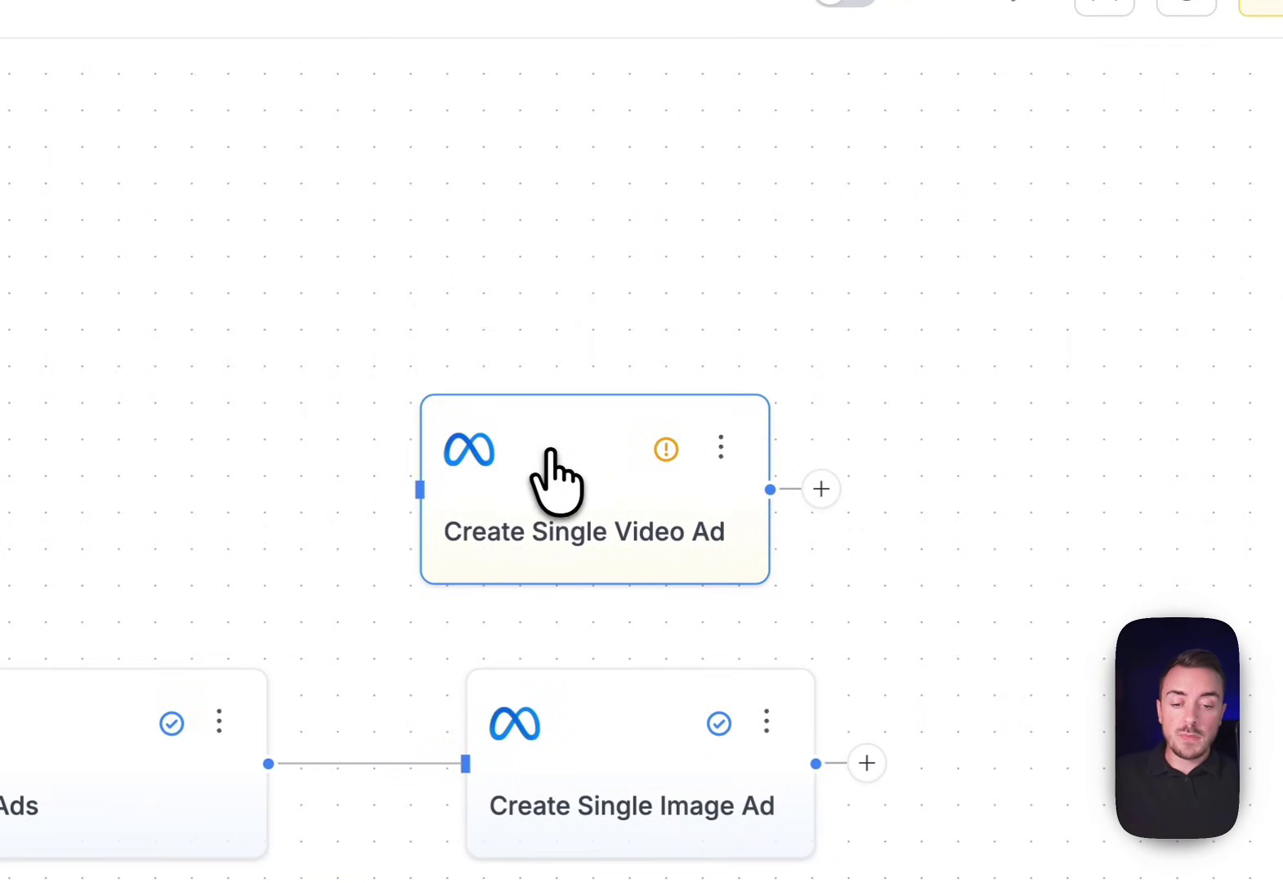
pyautogui.click(559, 474)
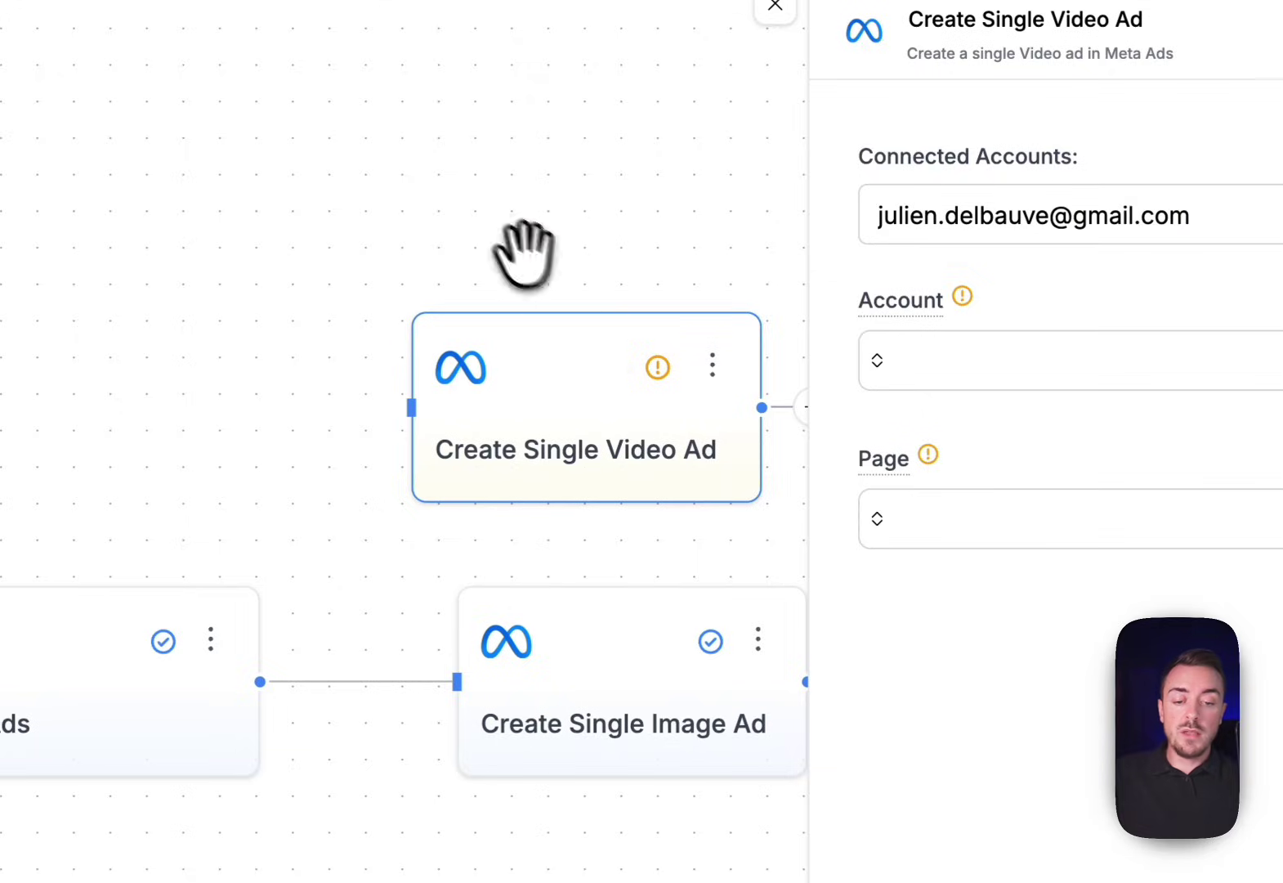
pyautogui.click(505, 268)
pyautogui.moveTo(527, 367); pyautogui.dragTo(587, 367)
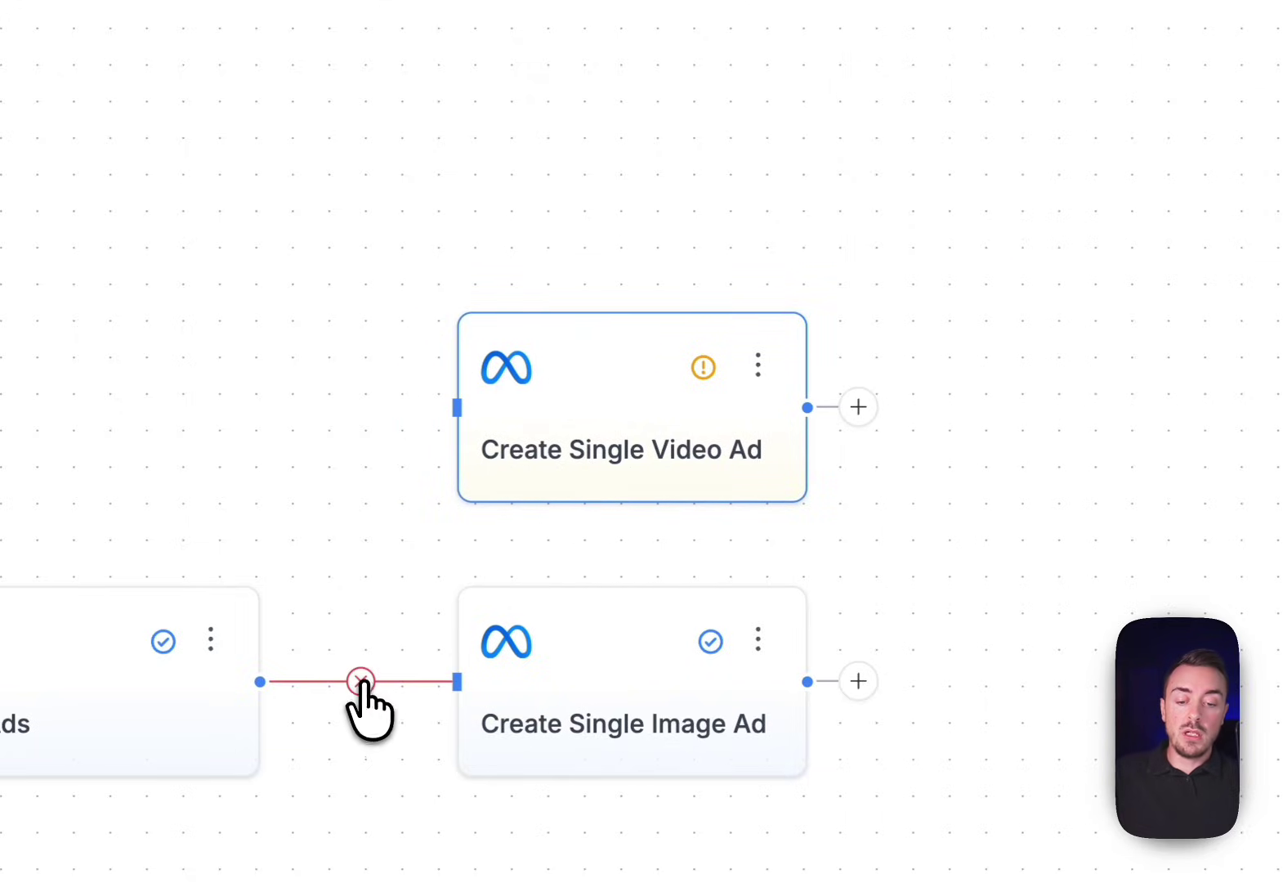
pyautogui.click(360, 681)
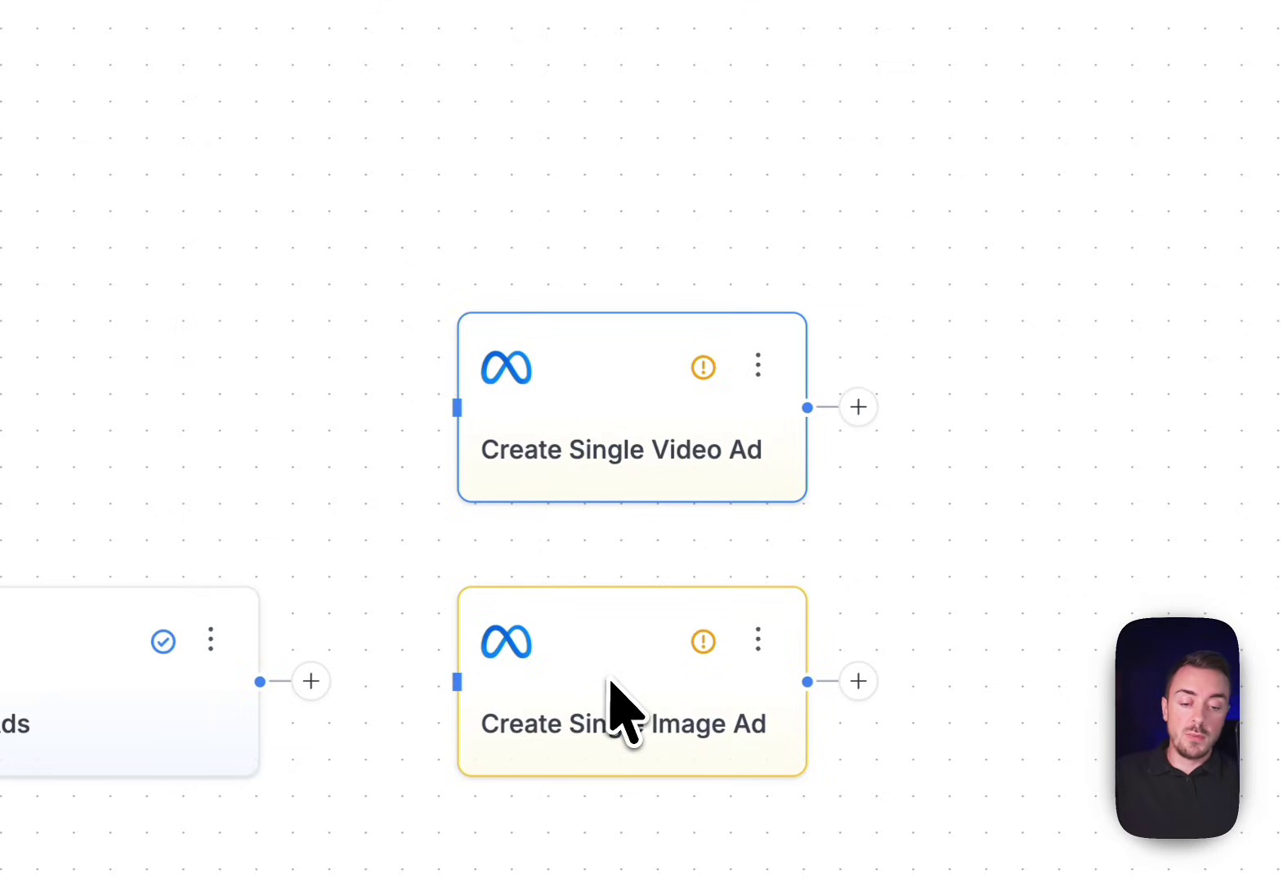
pyautogui.moveTo(455, 408); pyautogui.dragTo(307, 659)
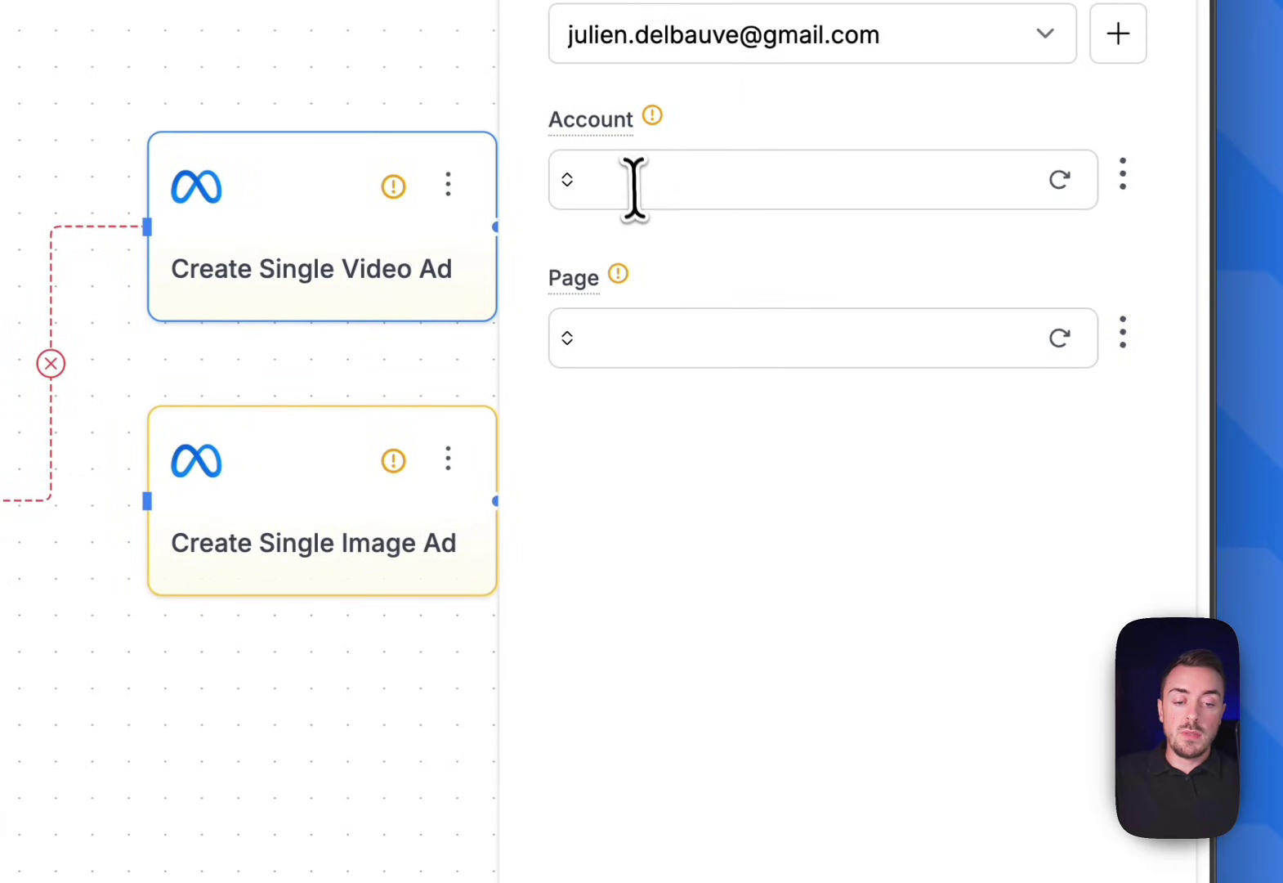
# Set the video ad node's account to GA4 Auditor and its page to Swipe Insight
pyautogui.click(633, 209)
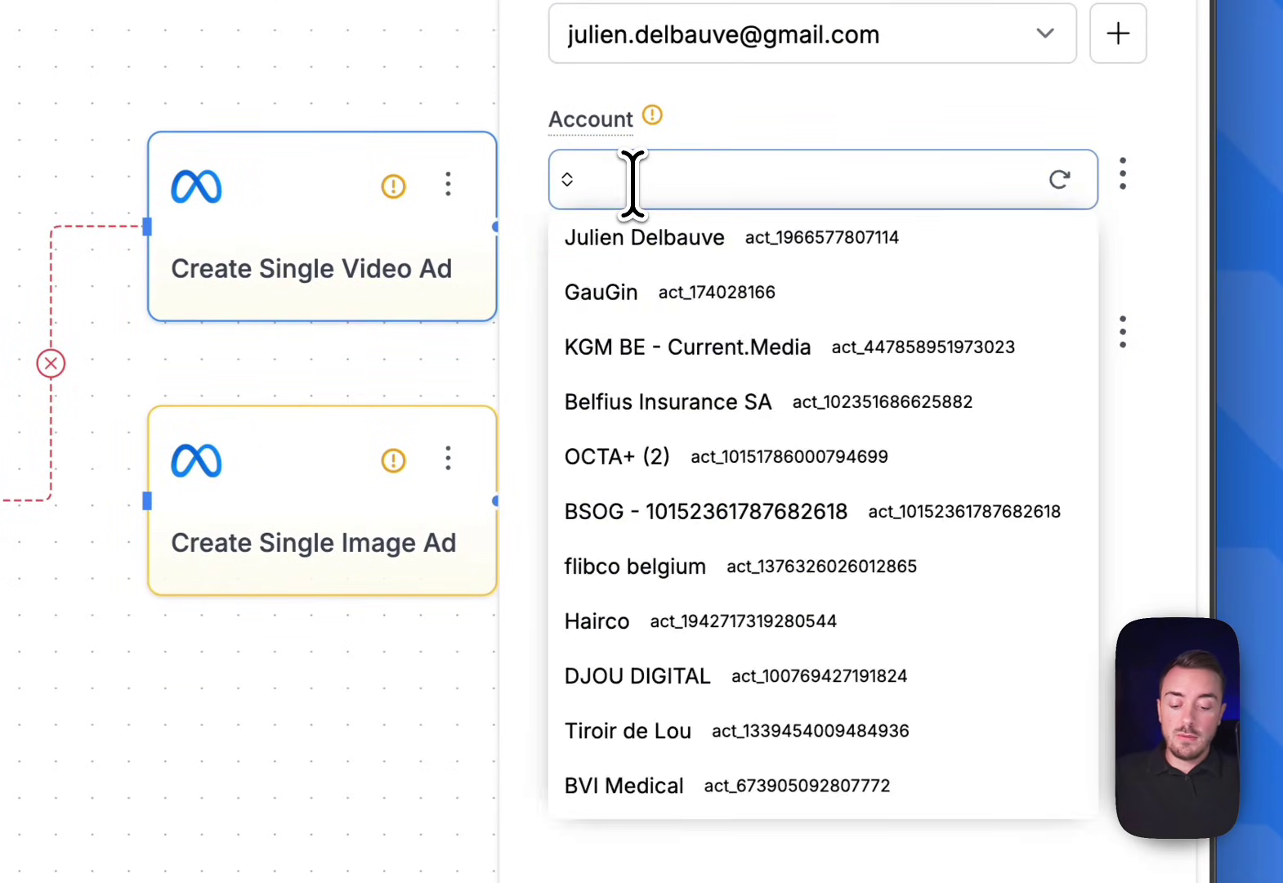
pyautogui.write('GA4')
pyautogui.click(641, 221)
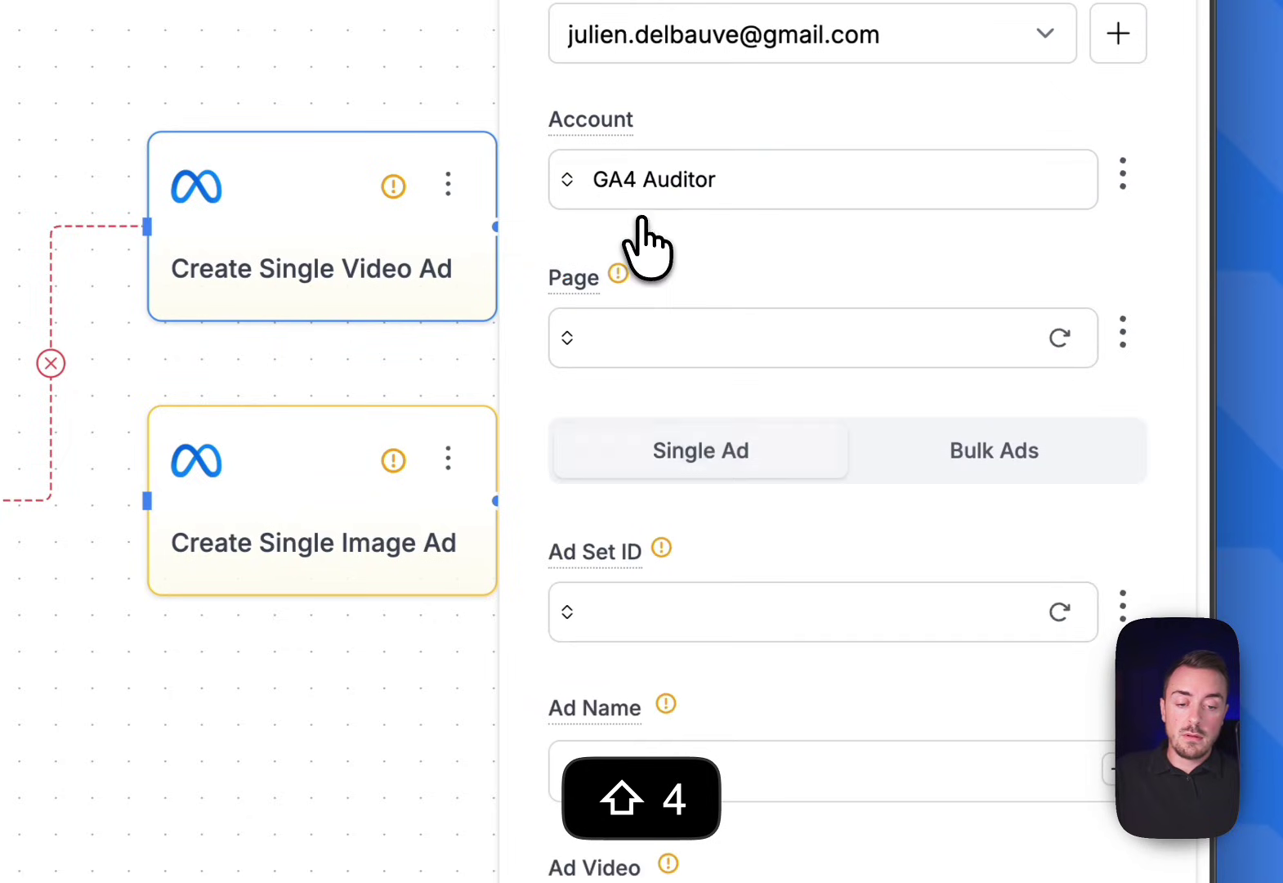
pyautogui.click(624, 336)
pyautogui.write('sw')
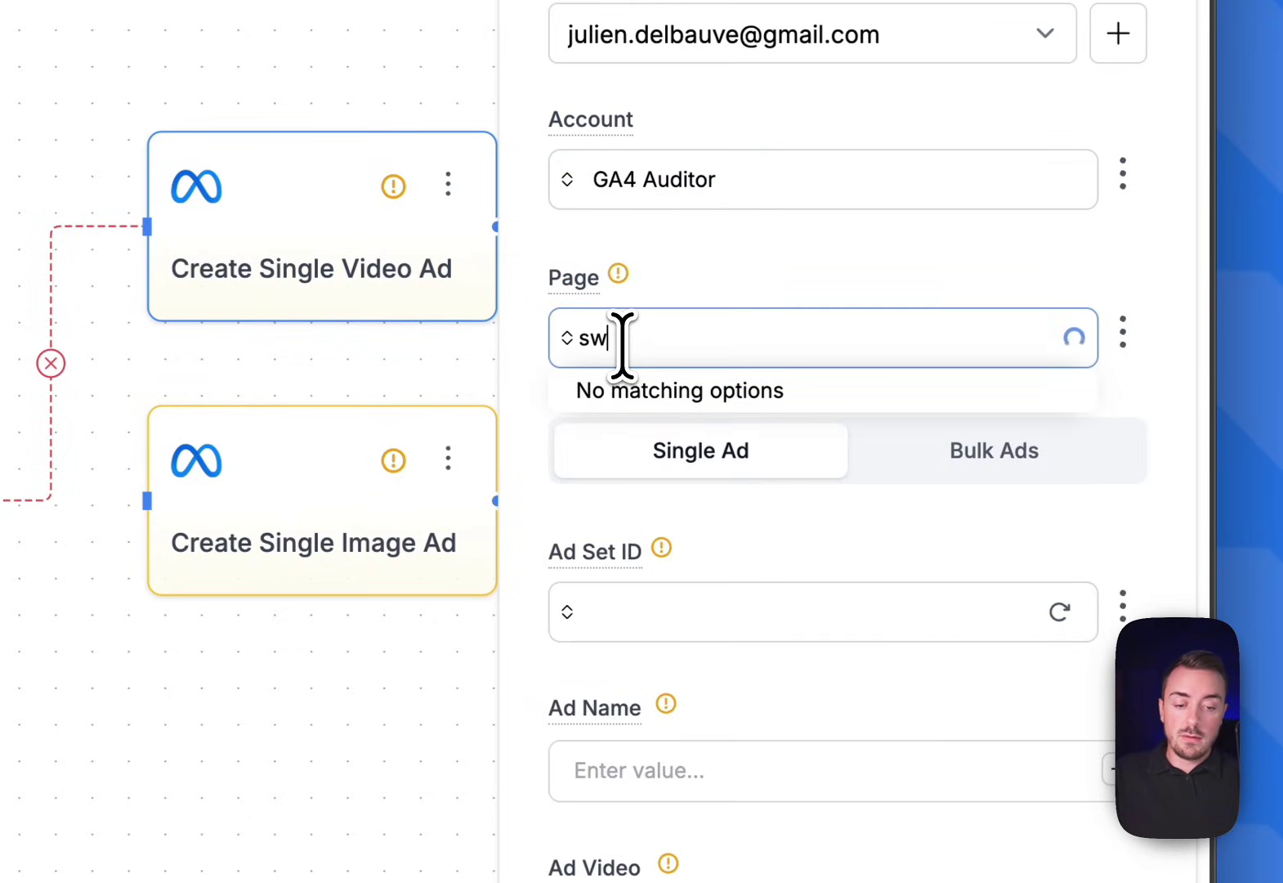
pyautogui.click(640, 398)
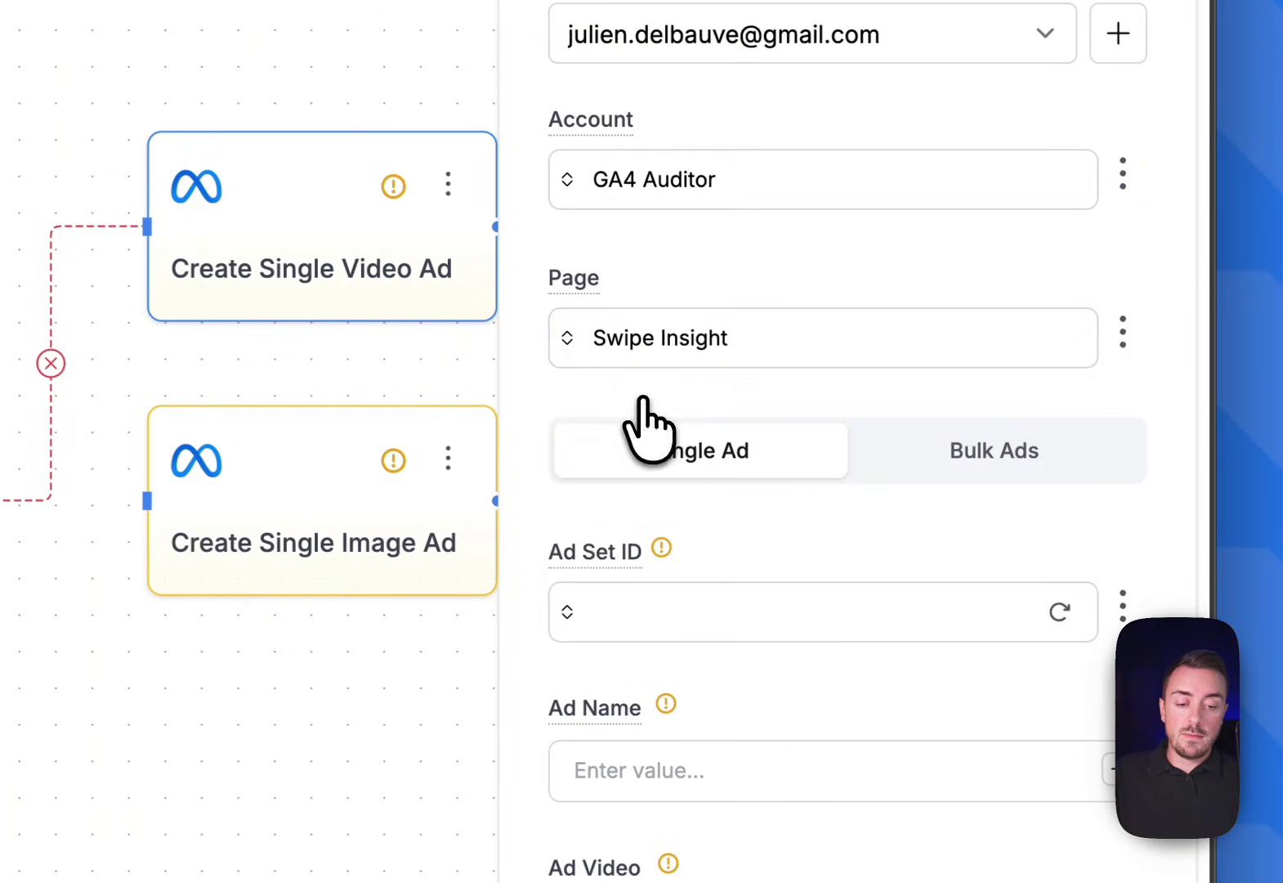
pyautogui.scroll(-10, 560, 415)
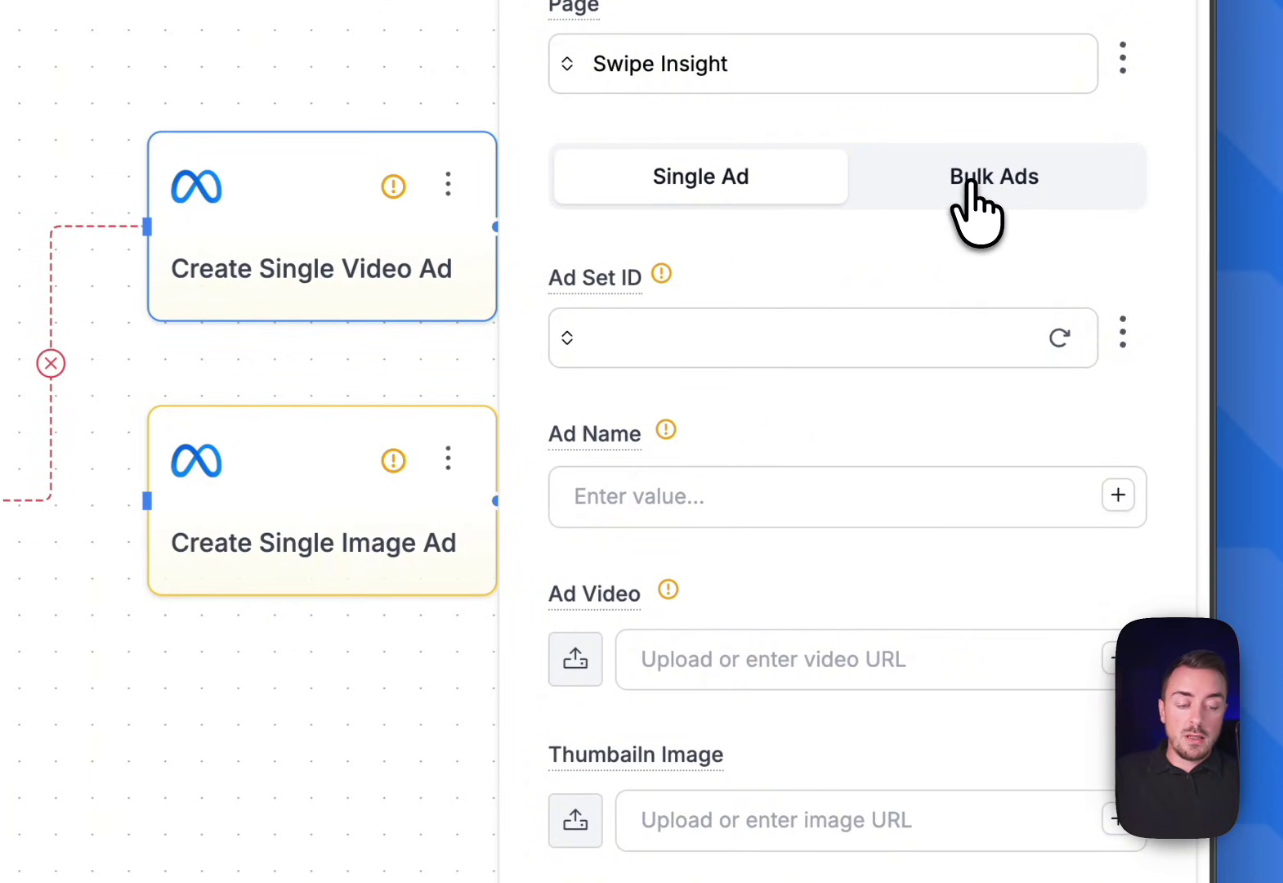
# Switch the node to Bulk Ads and feed Get Ads' All Output into Structured Data
pyautogui.click(972, 204)
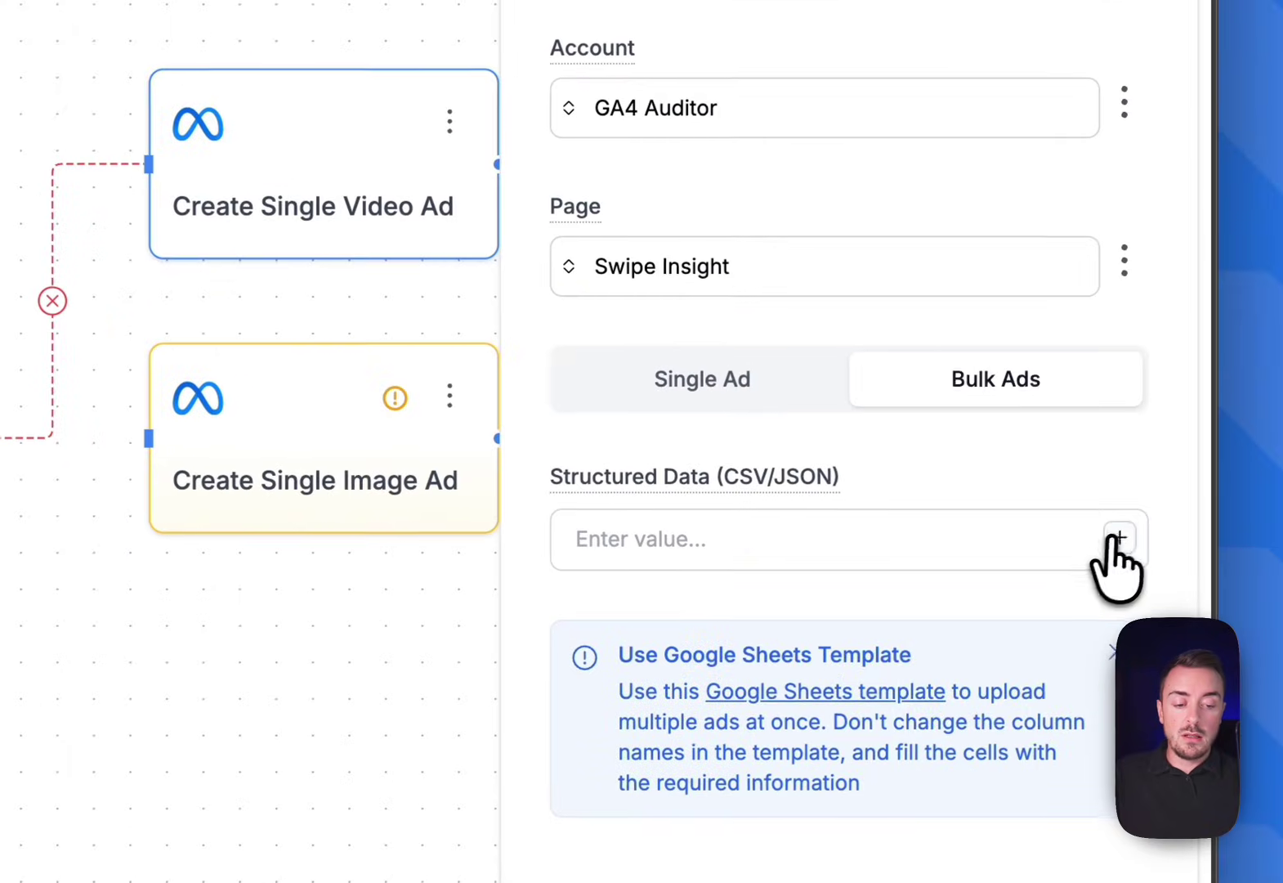
pyautogui.click(1118, 600)
pyautogui.click(907, 669)
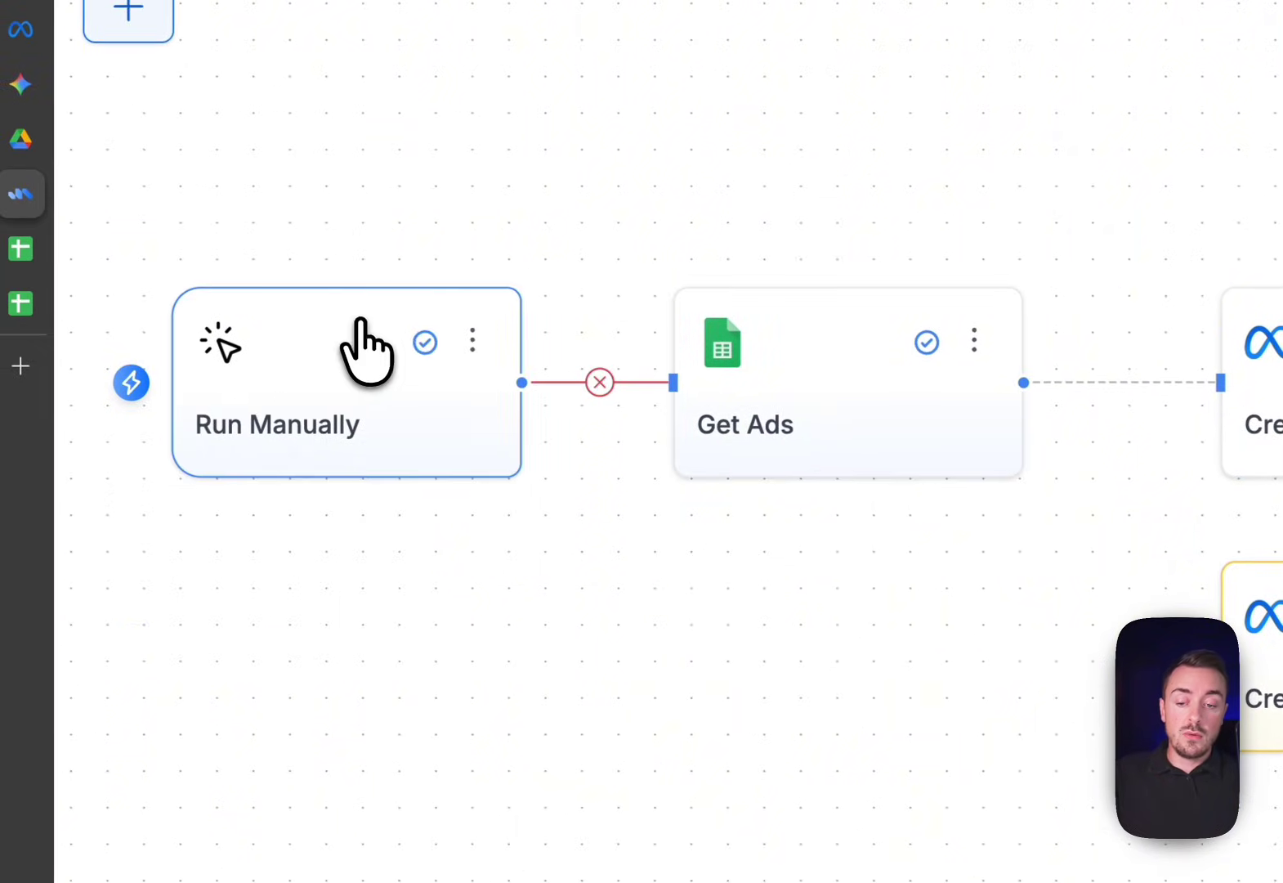
# Change the Get Ads node's Working Sheet to Single Video Ad
pyautogui.click(716, 446)
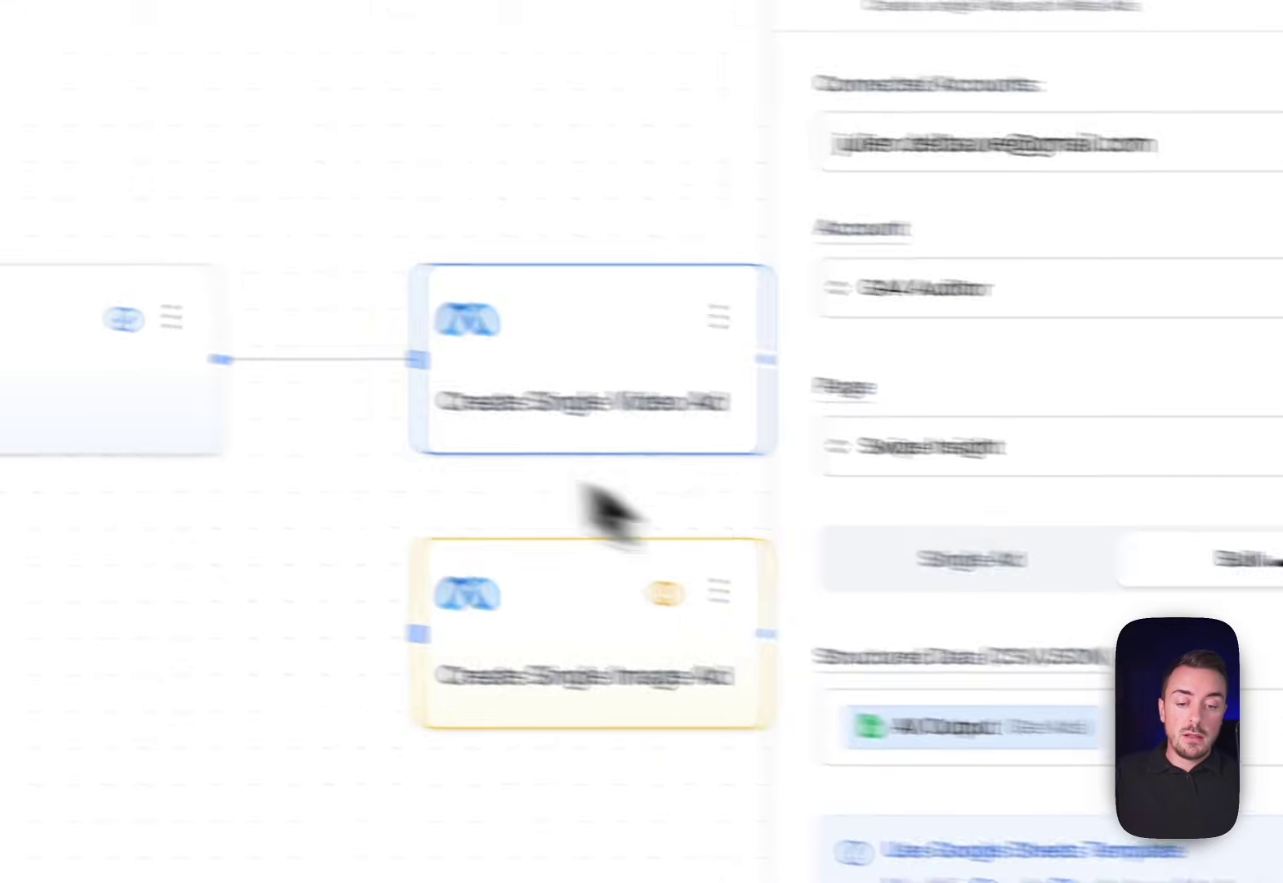
pyautogui.click(353, 390)
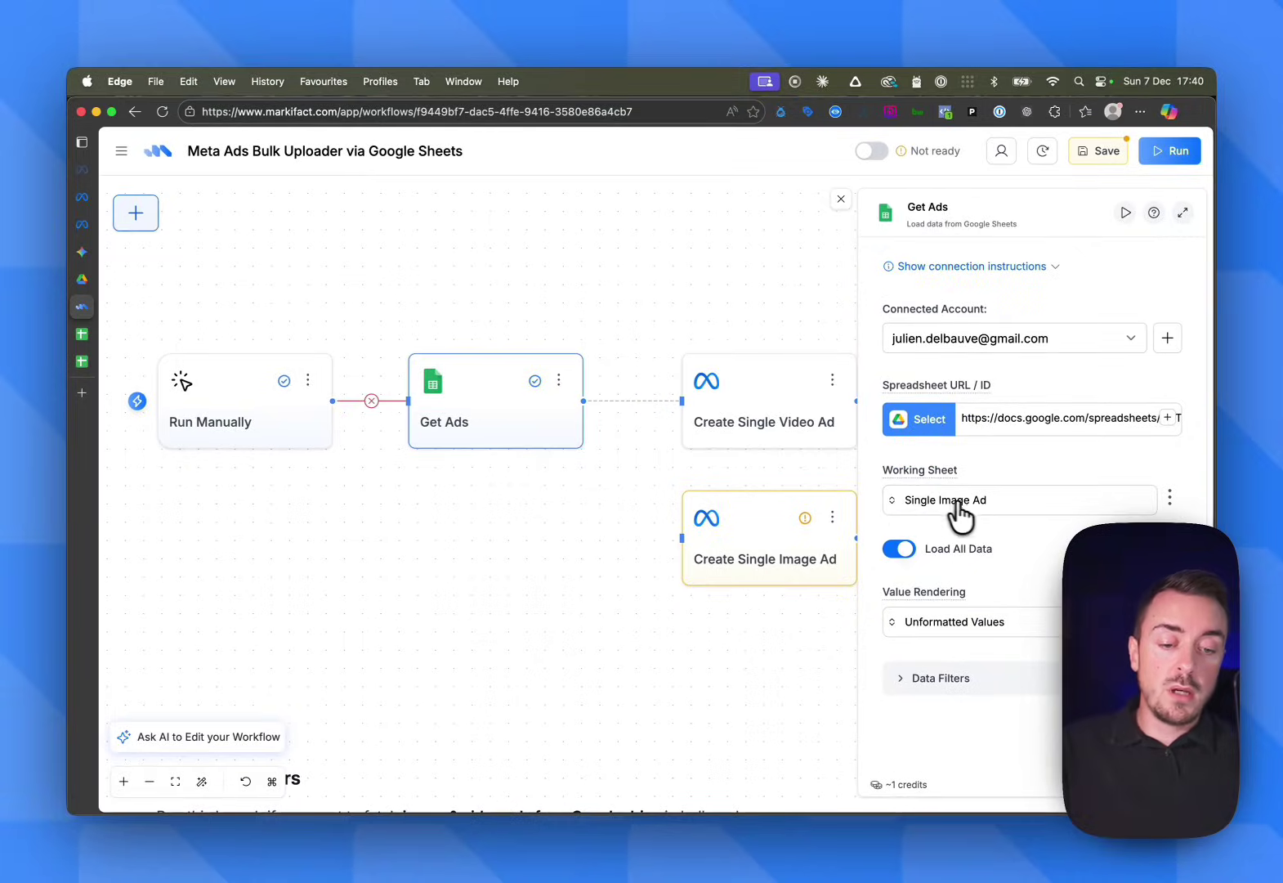
pyautogui.click(892, 499)
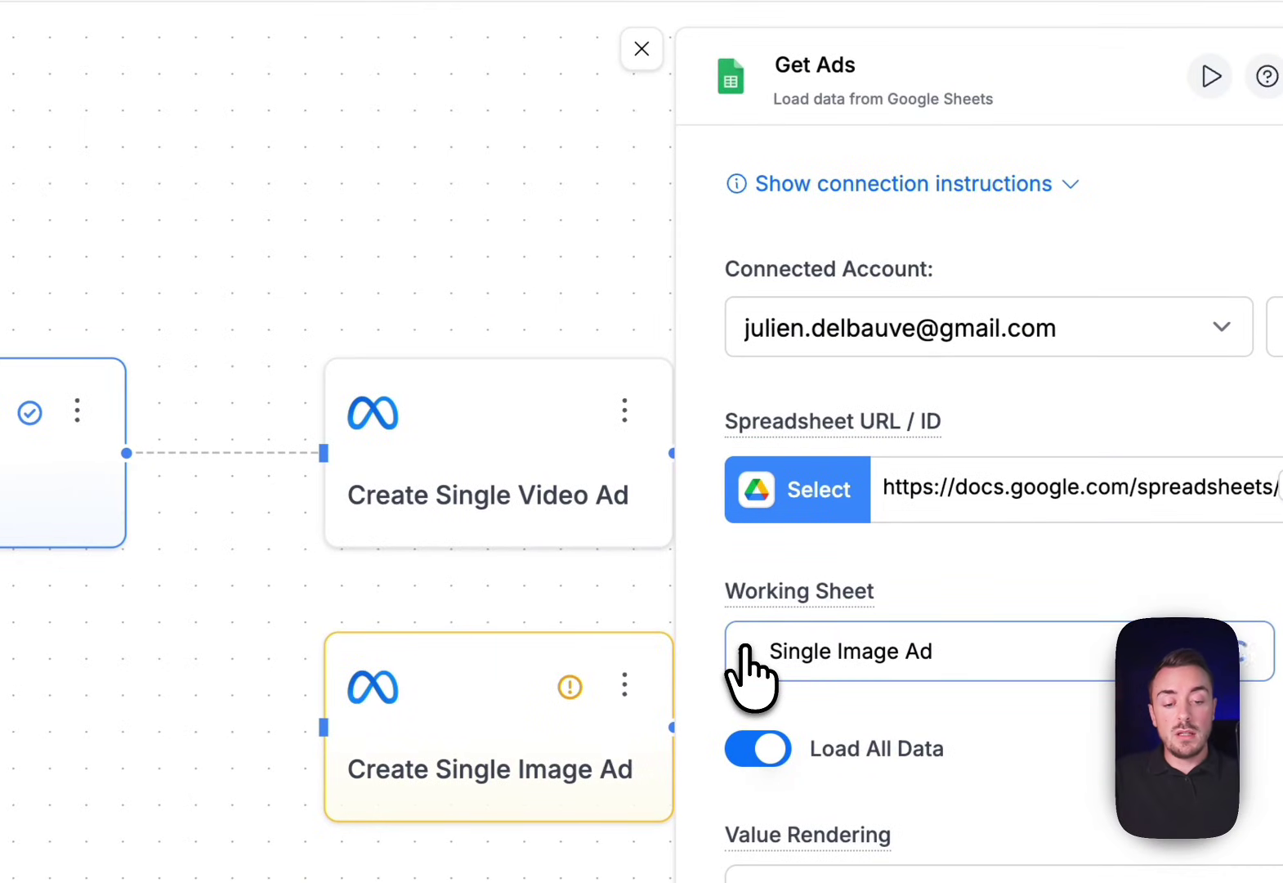
pyautogui.click(770, 710)
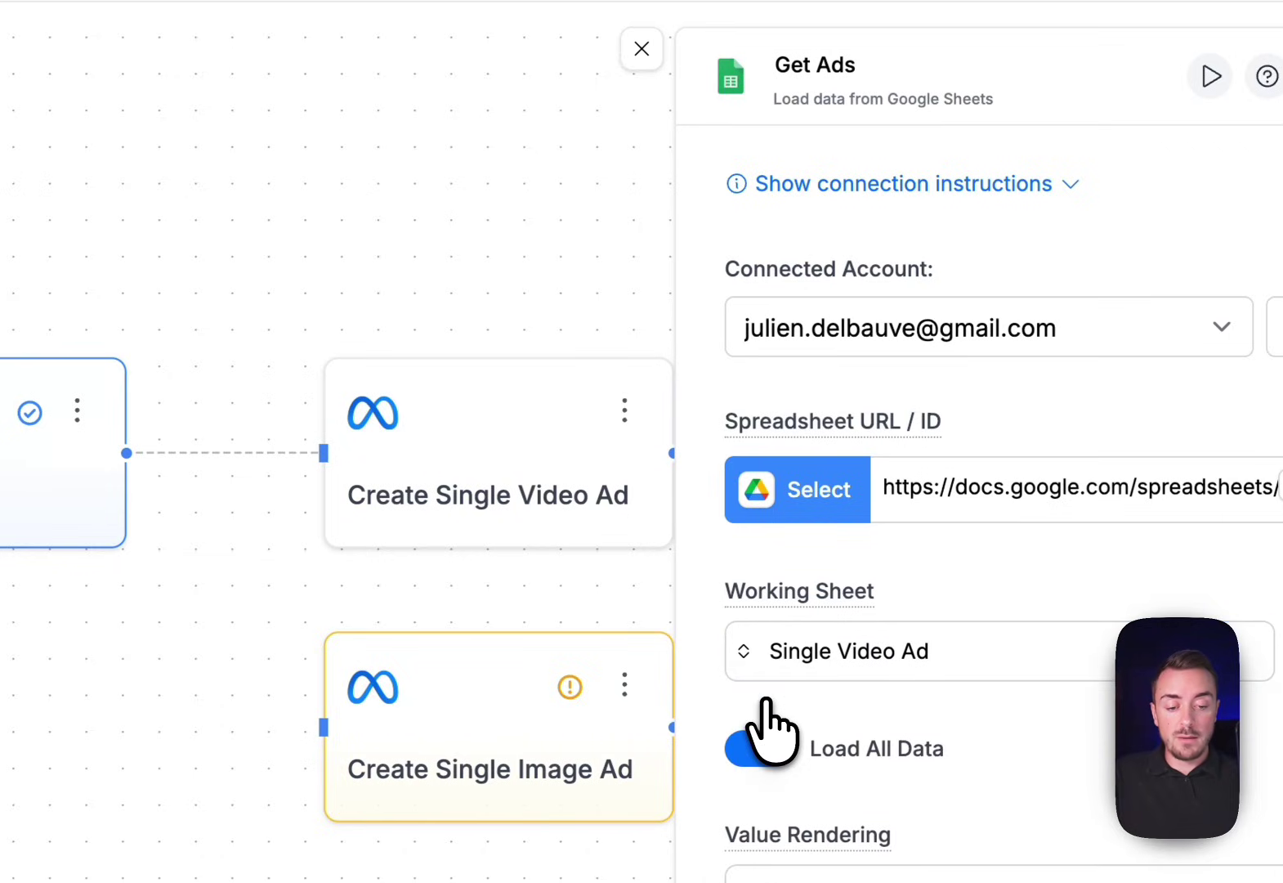
# Recheck the Create Single Video Ad node and bring up its ⋮ action menu
pyautogui.click(481, 468)
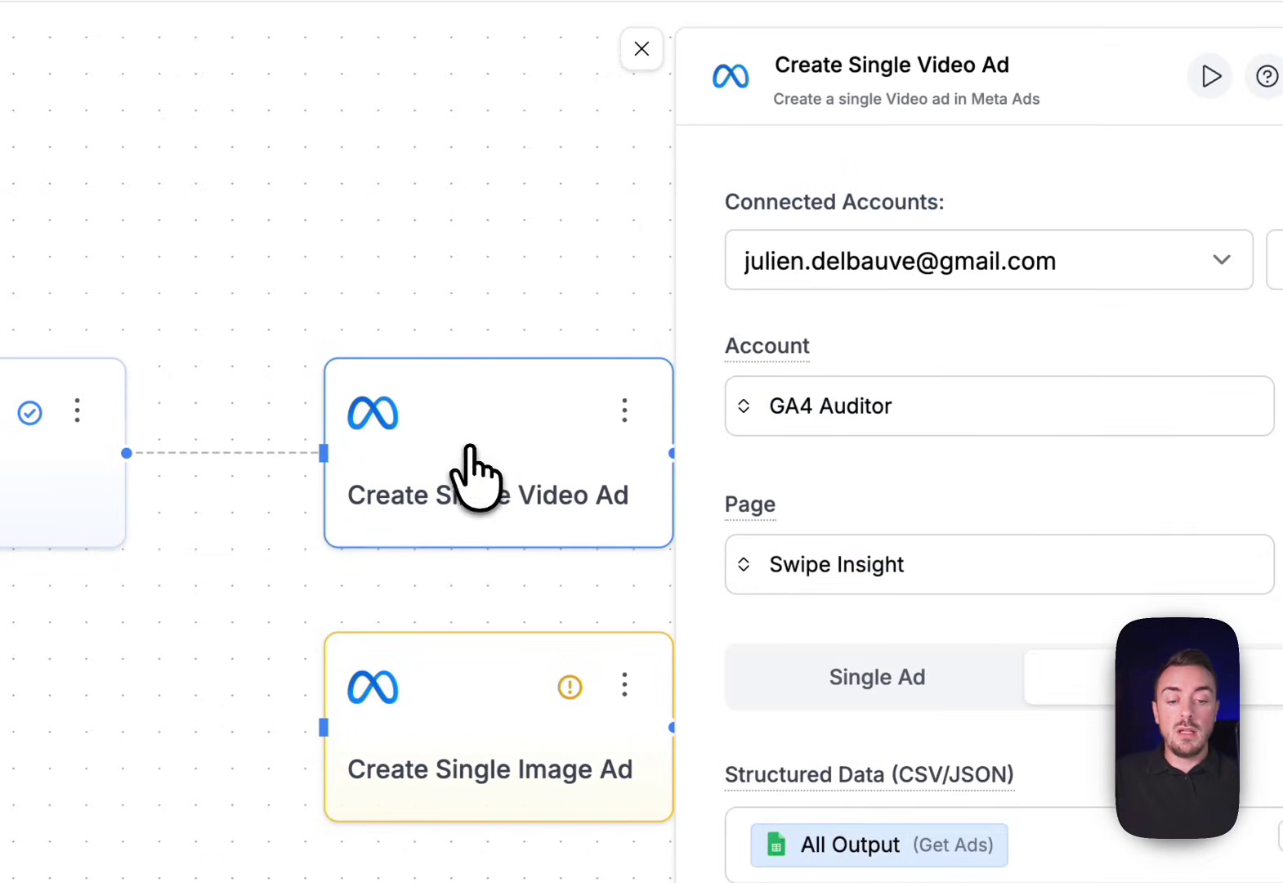
pyautogui.click(625, 408)
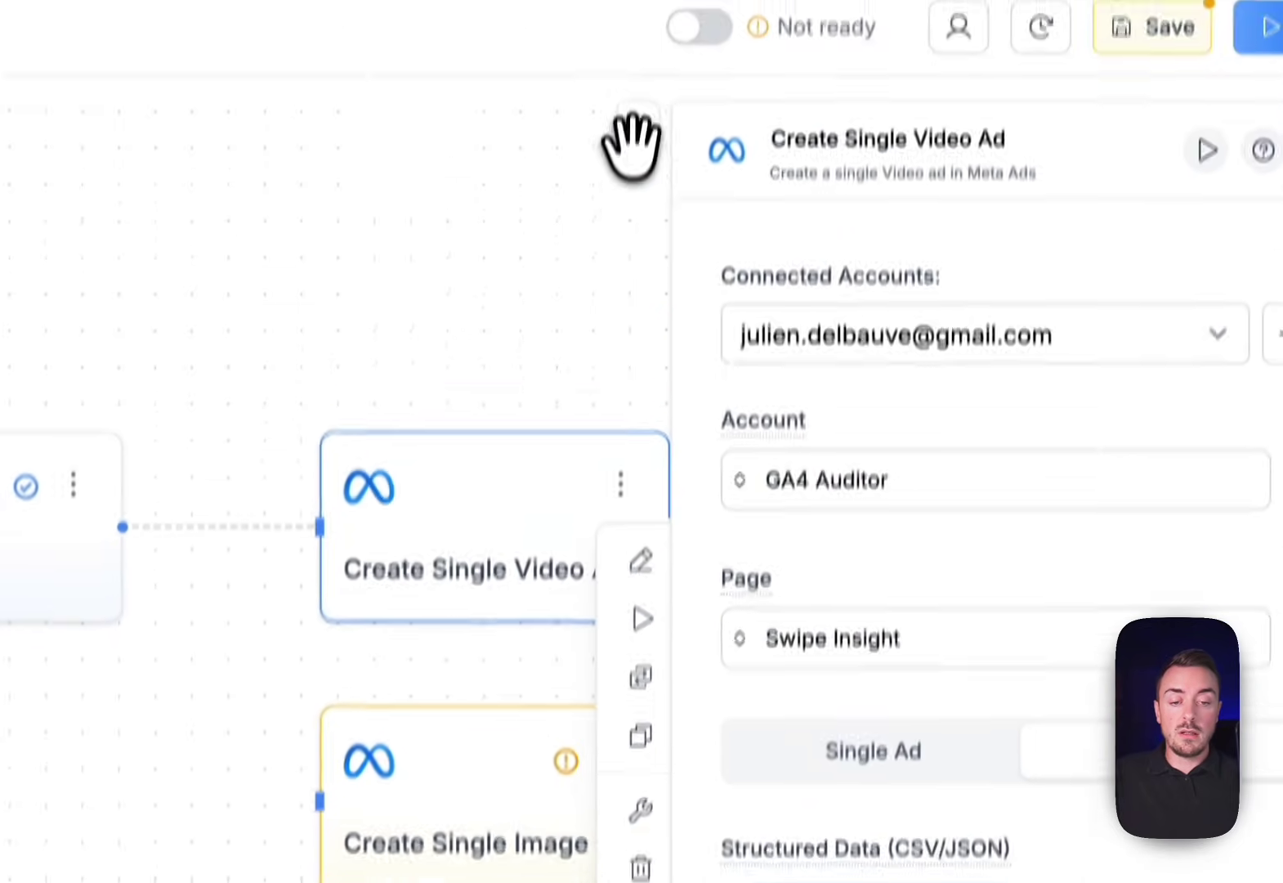
pyautogui.click(642, 50)
pyautogui.click(618, 534)
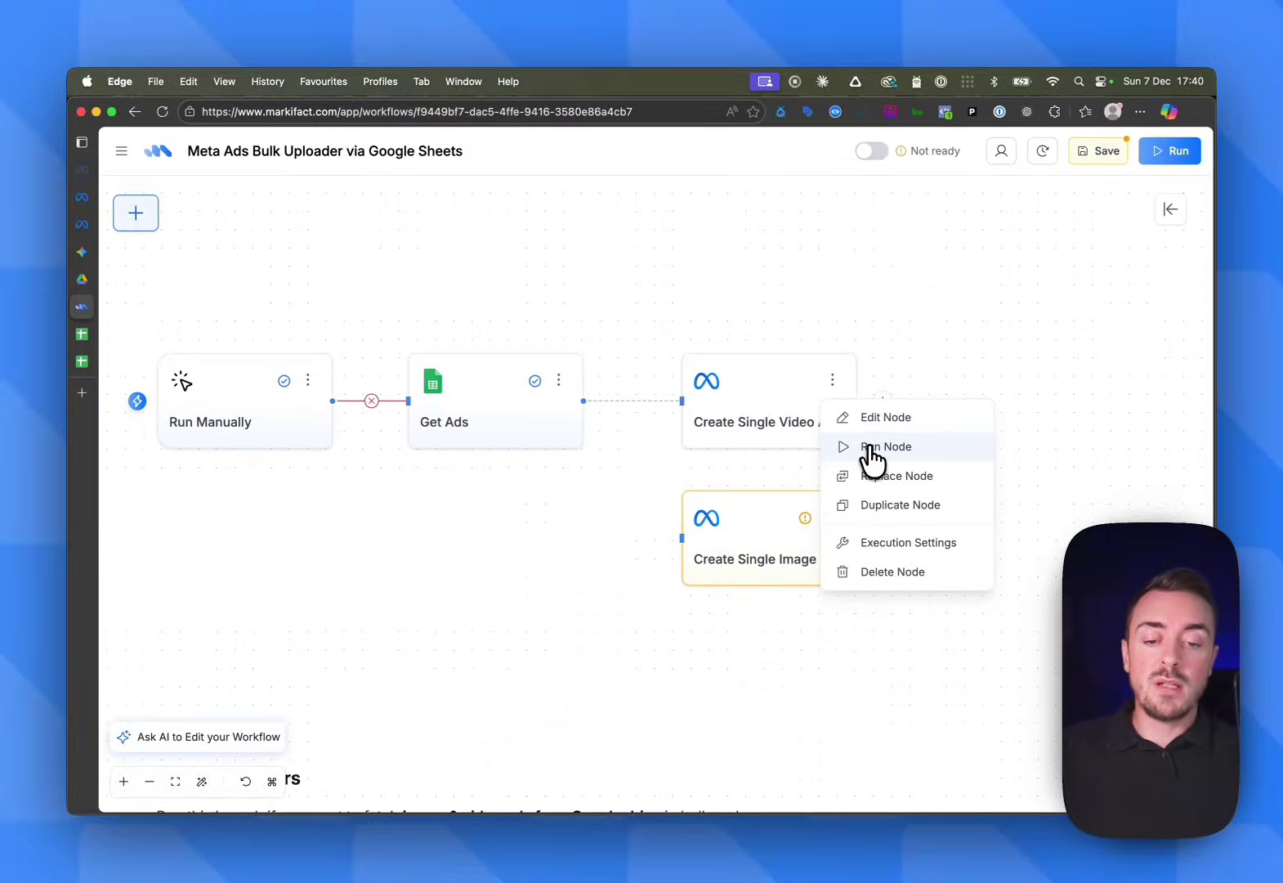
# Close the node menu and confirm Get Ads reads the Single Video Ad working sheet
pyautogui.click(831, 384)
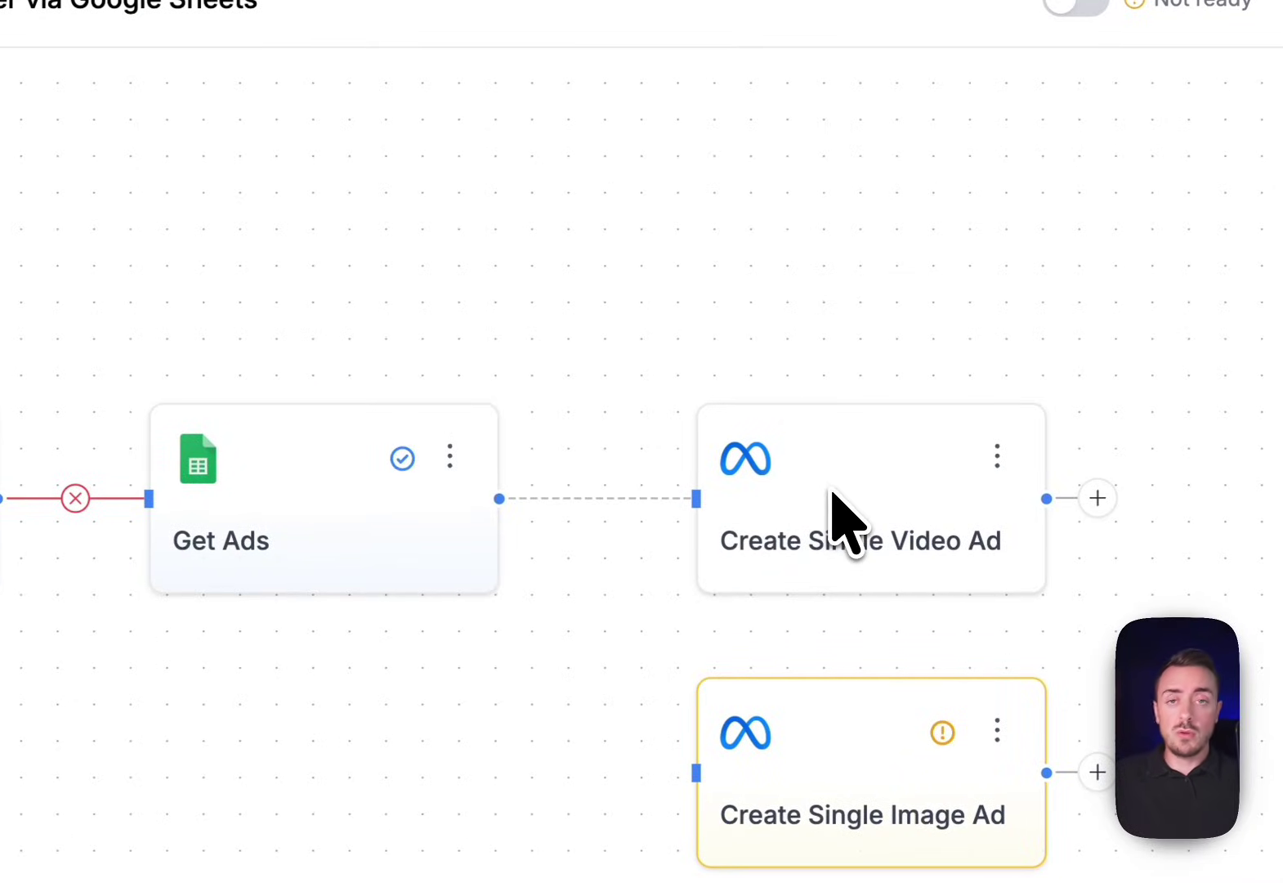
pyautogui.click(372, 493)
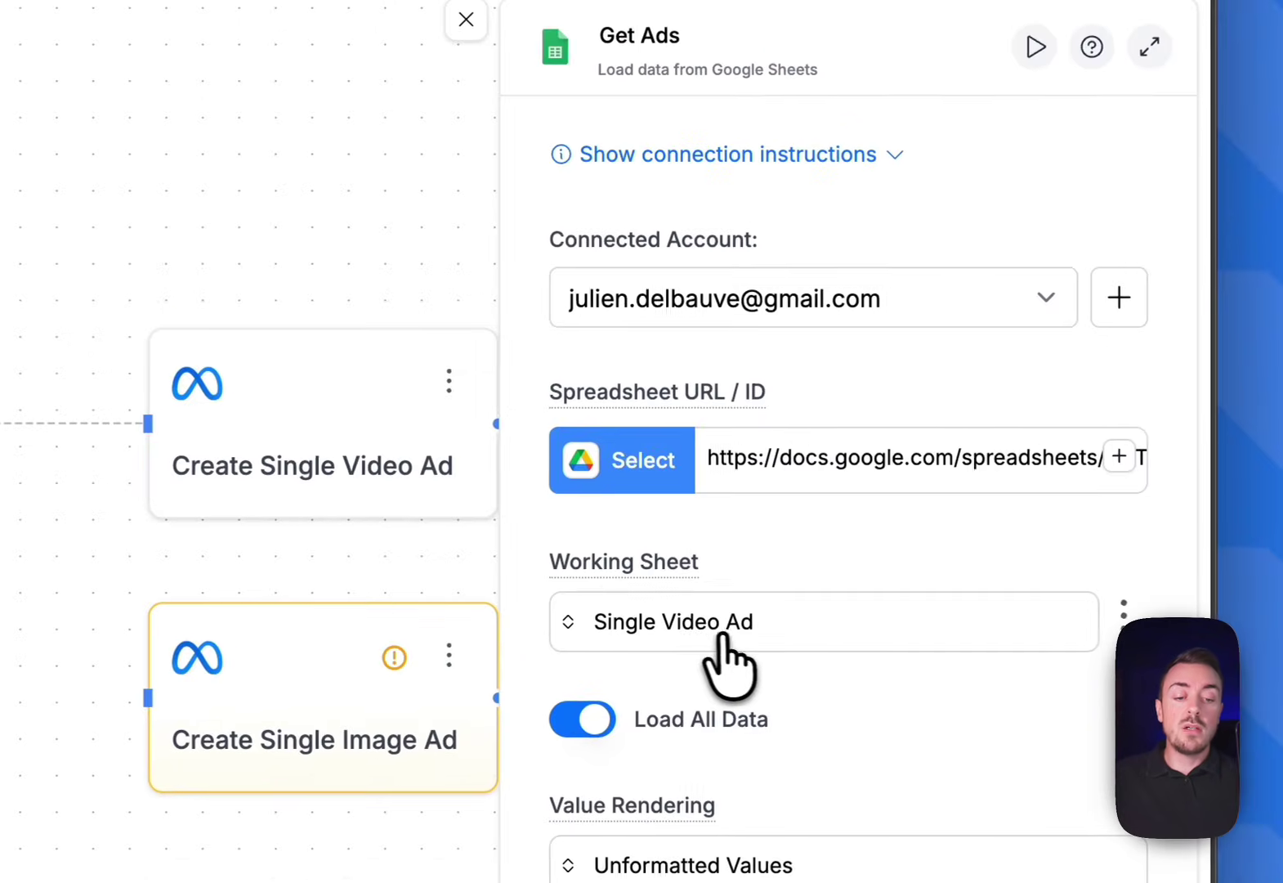